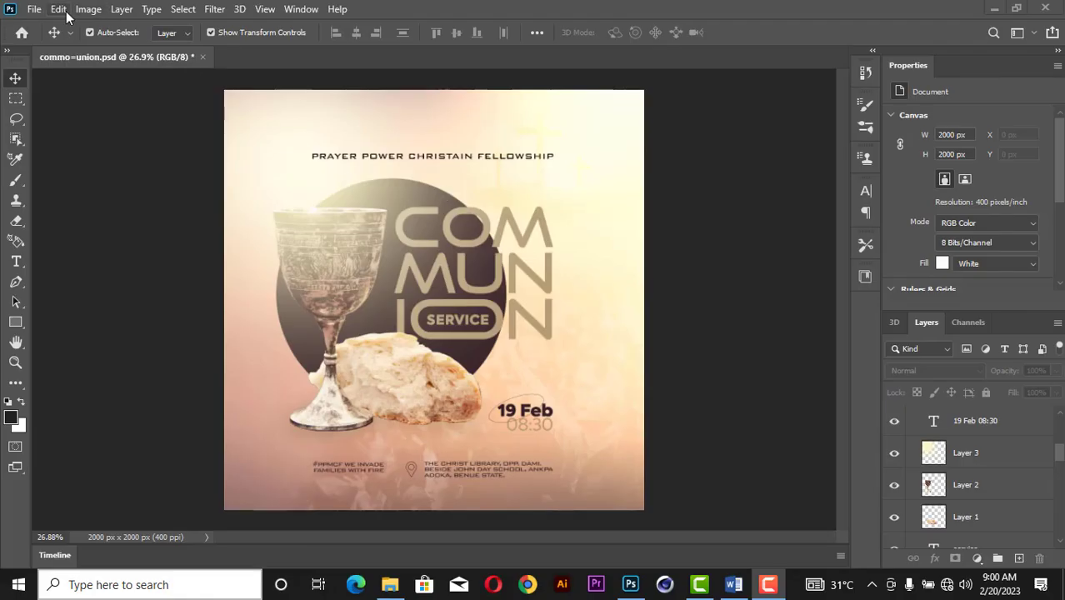
# - Create a new document 5 by 5 inches at a resolution of 400 pixels per inch
pyautogui.click(35, 9)
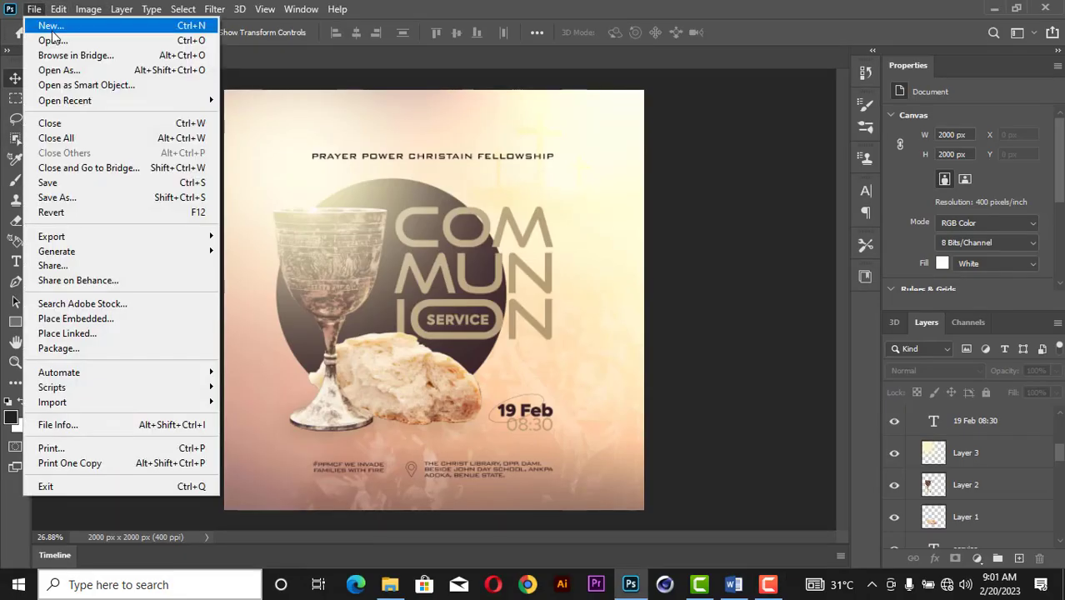
pyautogui.click(53, 30)
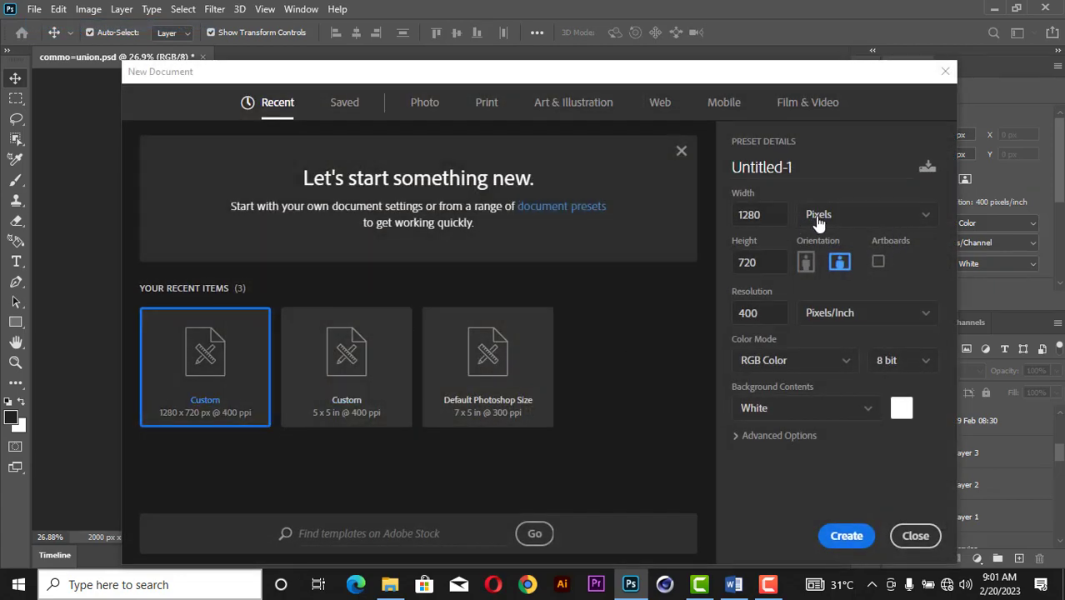
pyautogui.click(855, 218)
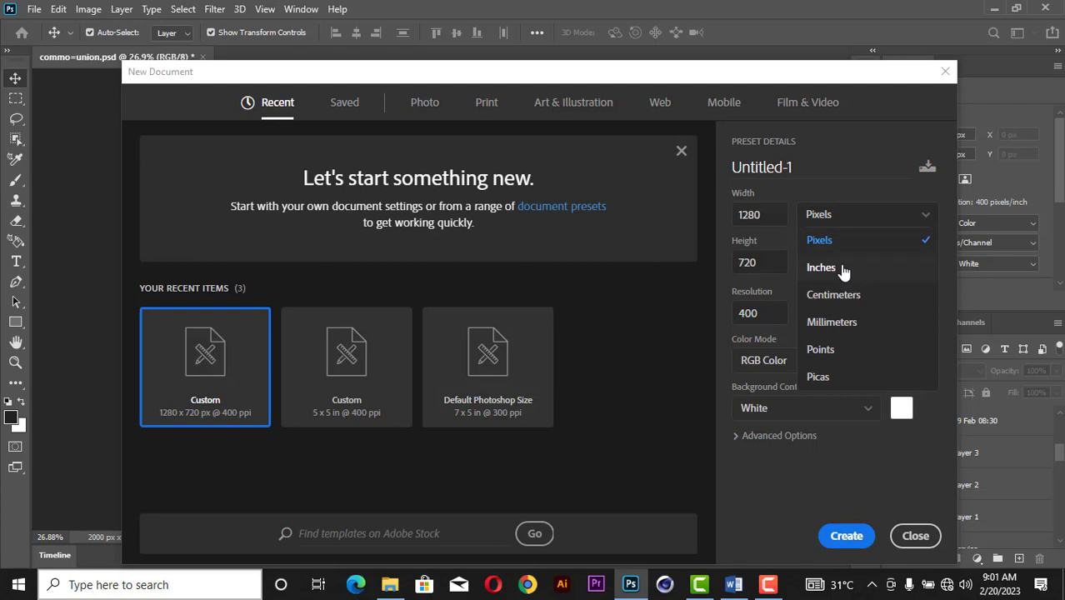
pyautogui.click(811, 266)
pyautogui.click(762, 210)
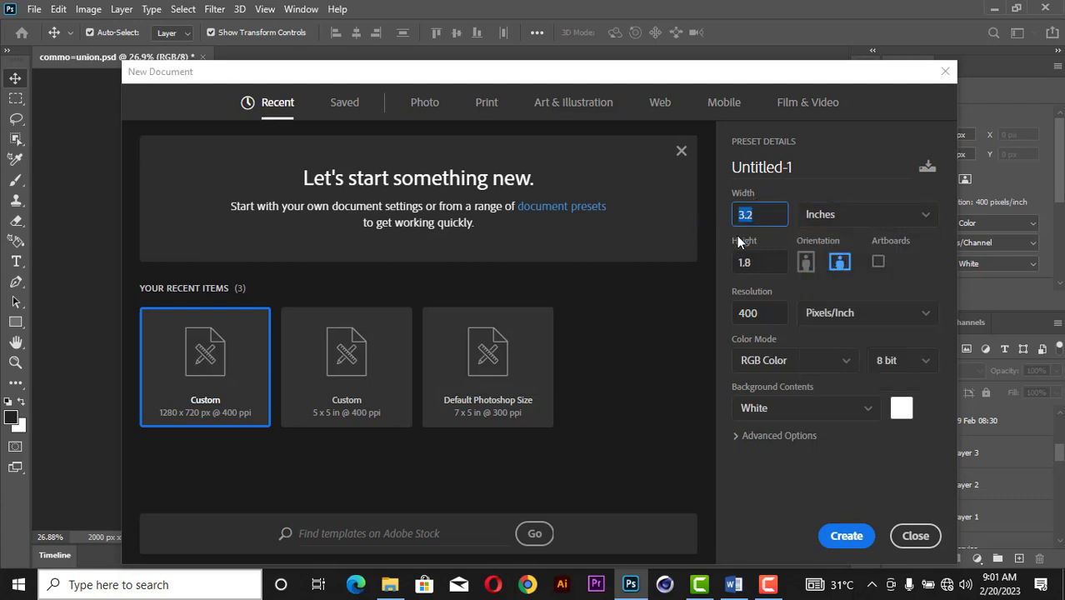
pyautogui.press('Tab')
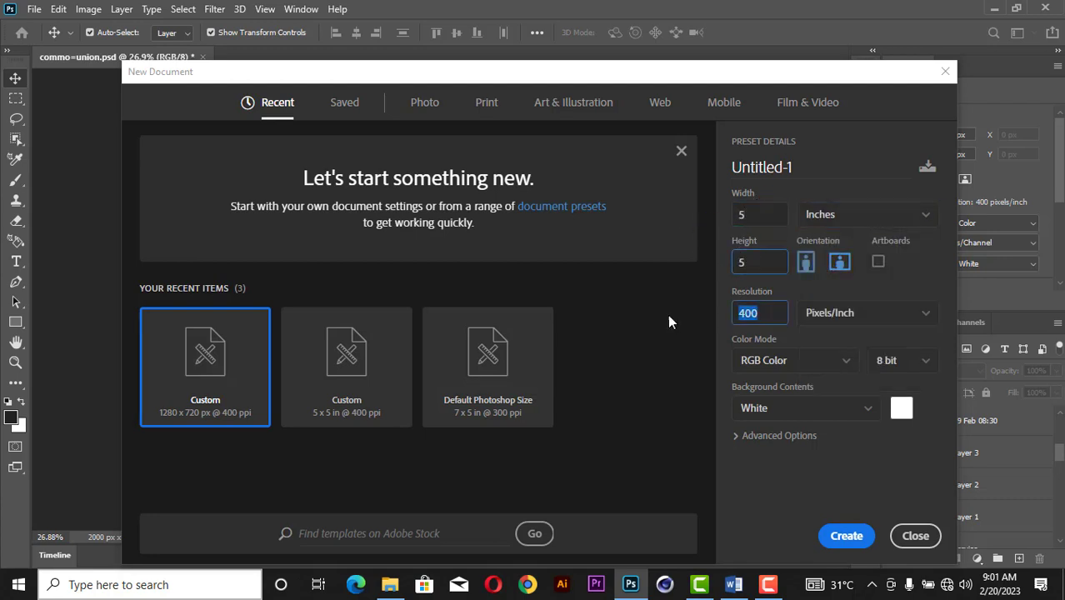
pyautogui.write('400')
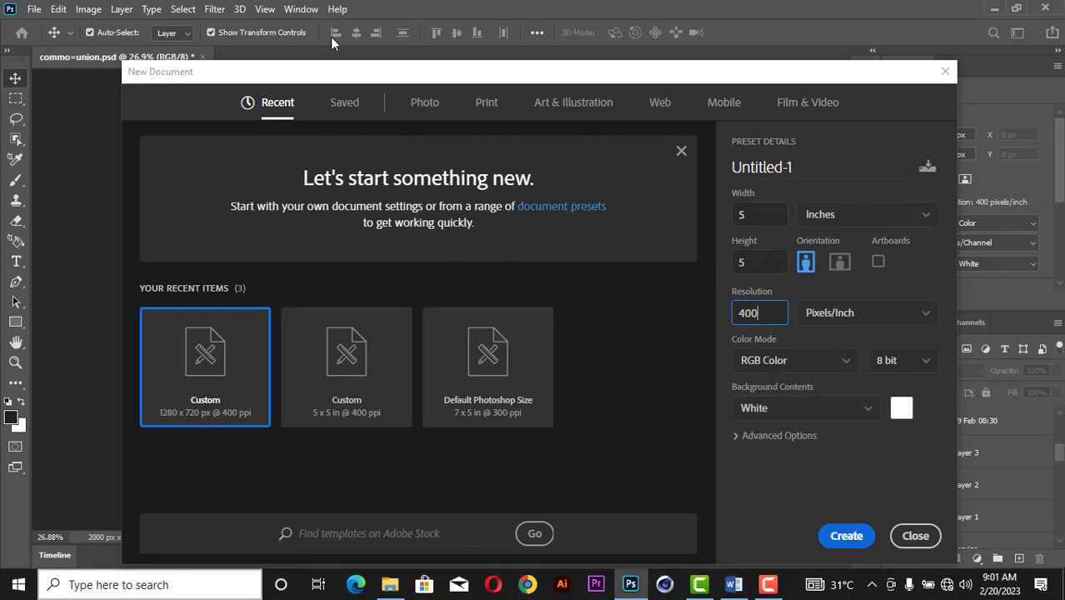
pyautogui.press('Return')
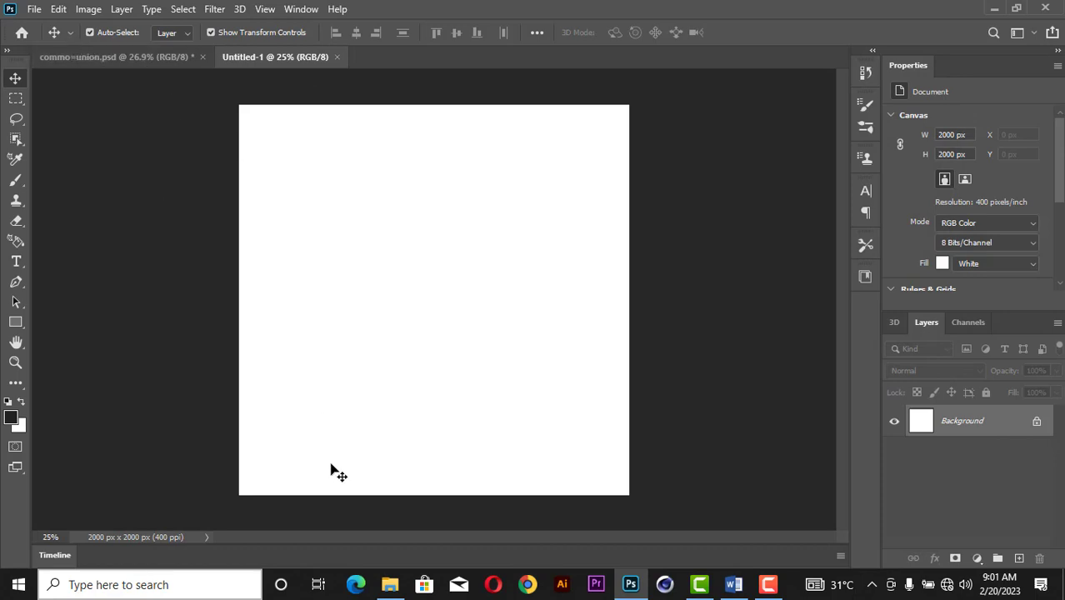
# - Place the "communion" image from the Communion pictures folder into the new document
pyautogui.click(391, 583)
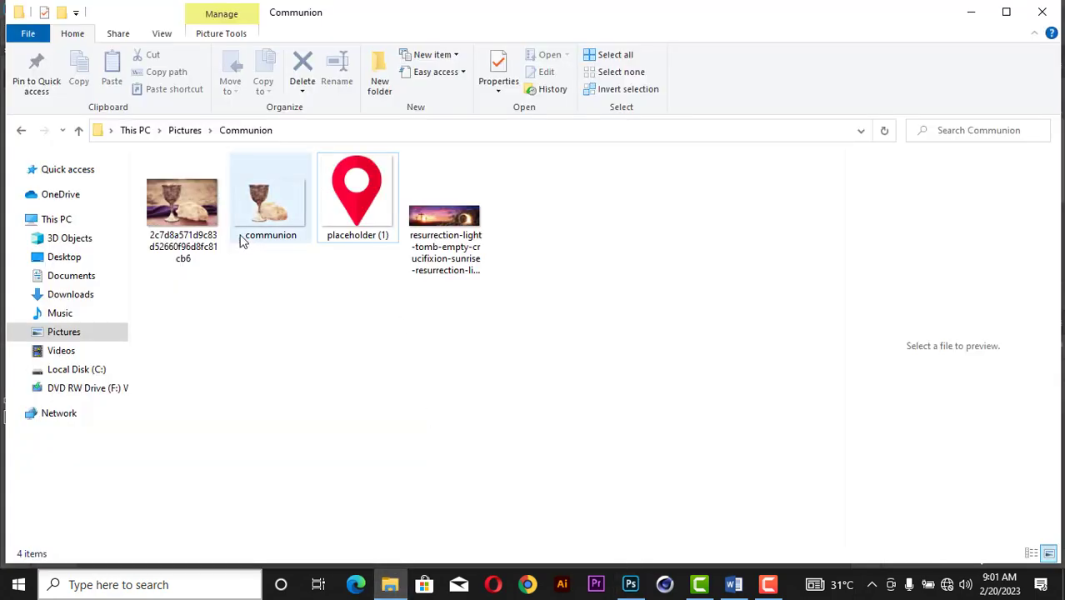
pyautogui.click(208, 225)
pyautogui.click(275, 215)
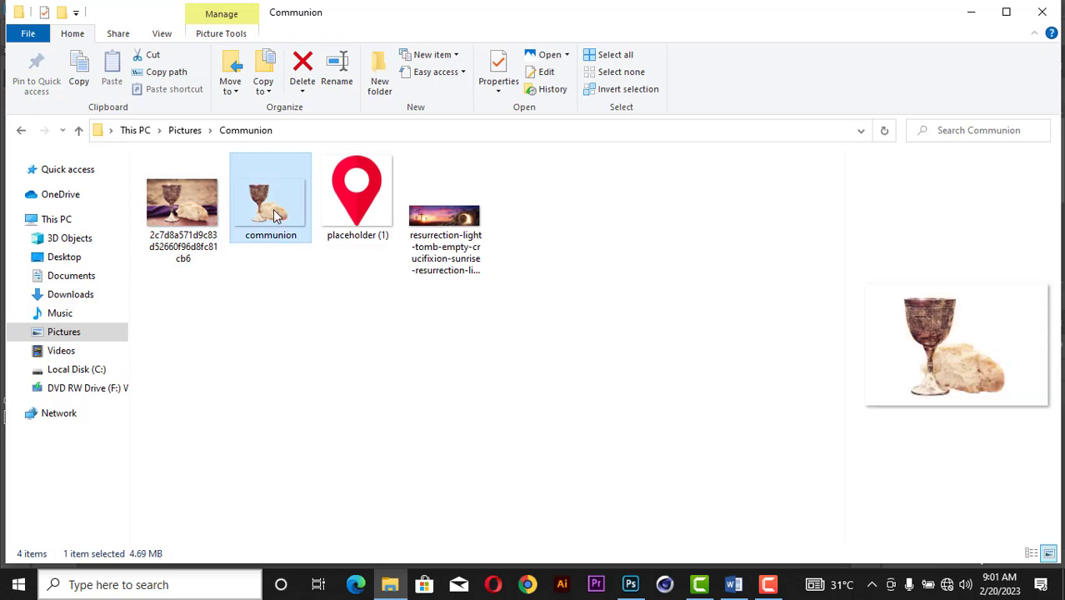
pyautogui.moveTo(290, 218); pyautogui.dragTo(431, 300)
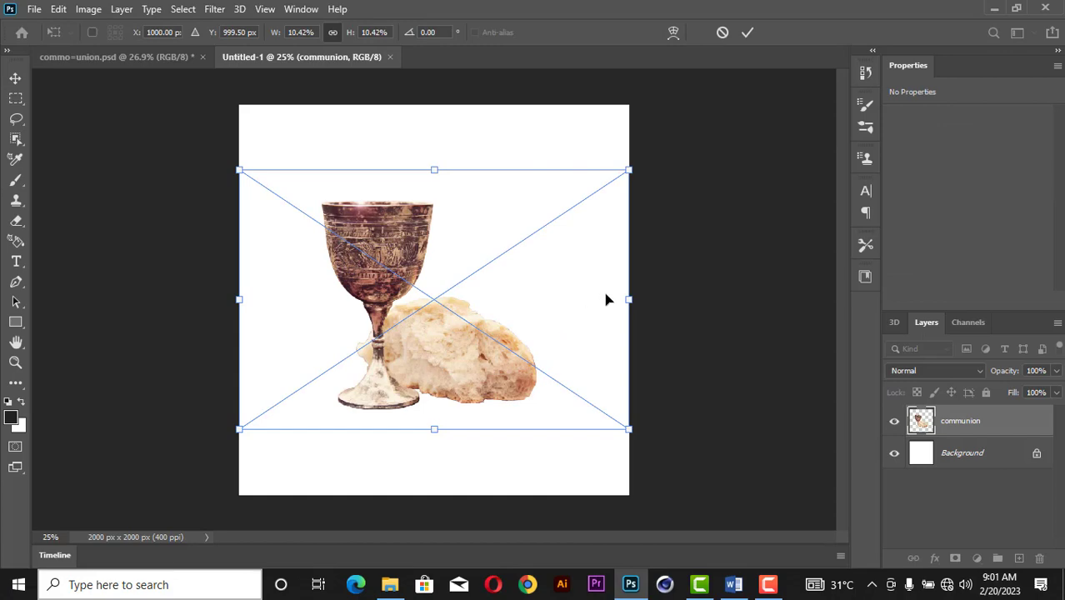
# - Enlarge the placed communion image to about 74% and position it so the bread texture fills the whole canvas
pyautogui.moveTo(626, 304); pyautogui.dragTo(846, 150)
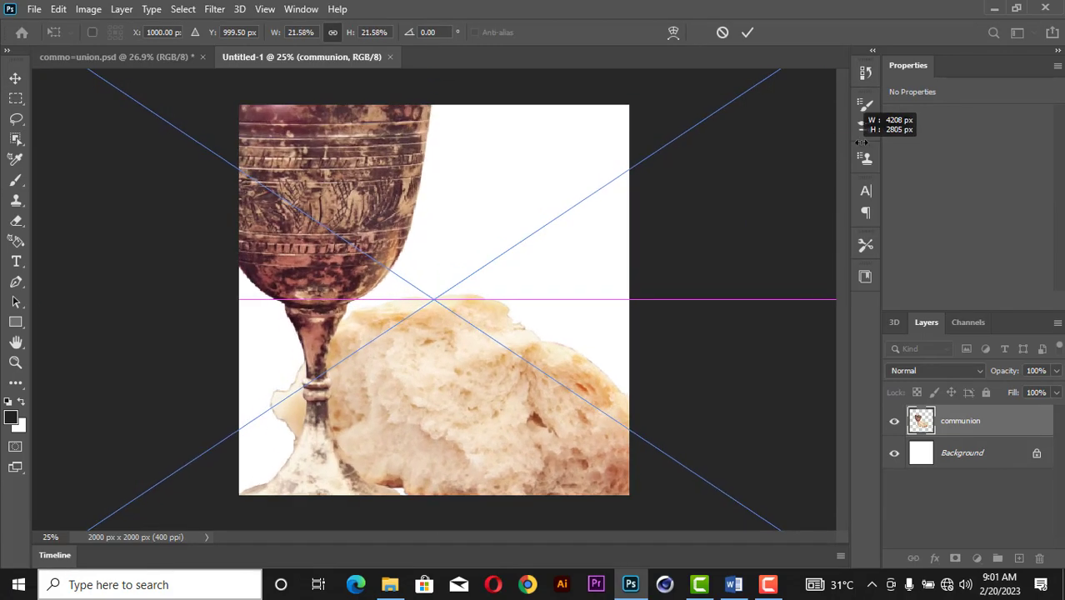
pyautogui.moveTo(496, 421); pyautogui.dragTo(404, 296)
pyautogui.scroll(-5, 404, 296)
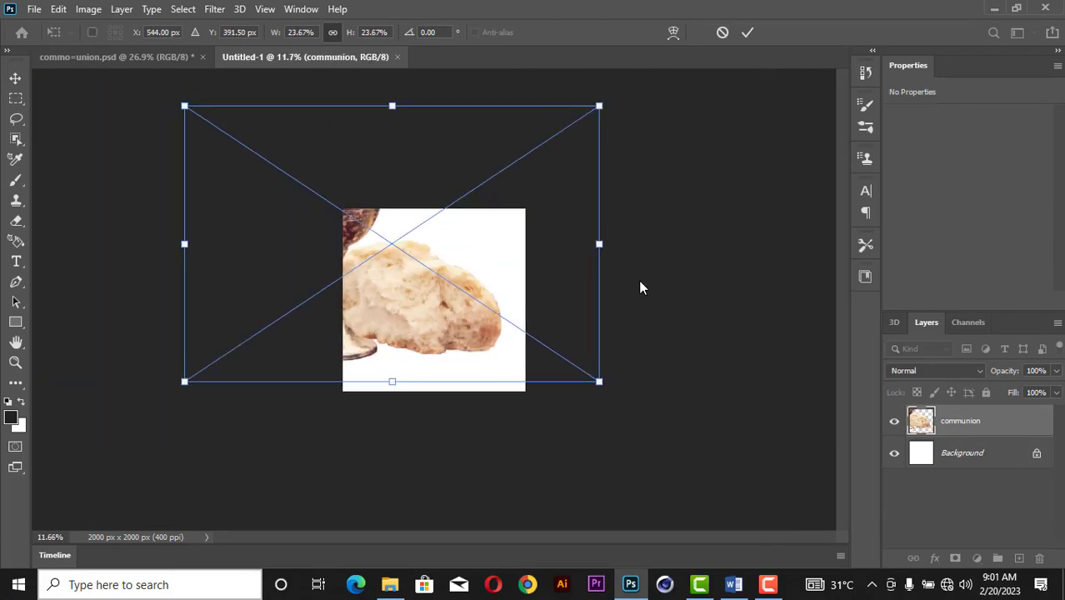
pyautogui.moveTo(621, 231); pyautogui.dragTo(827, 242)
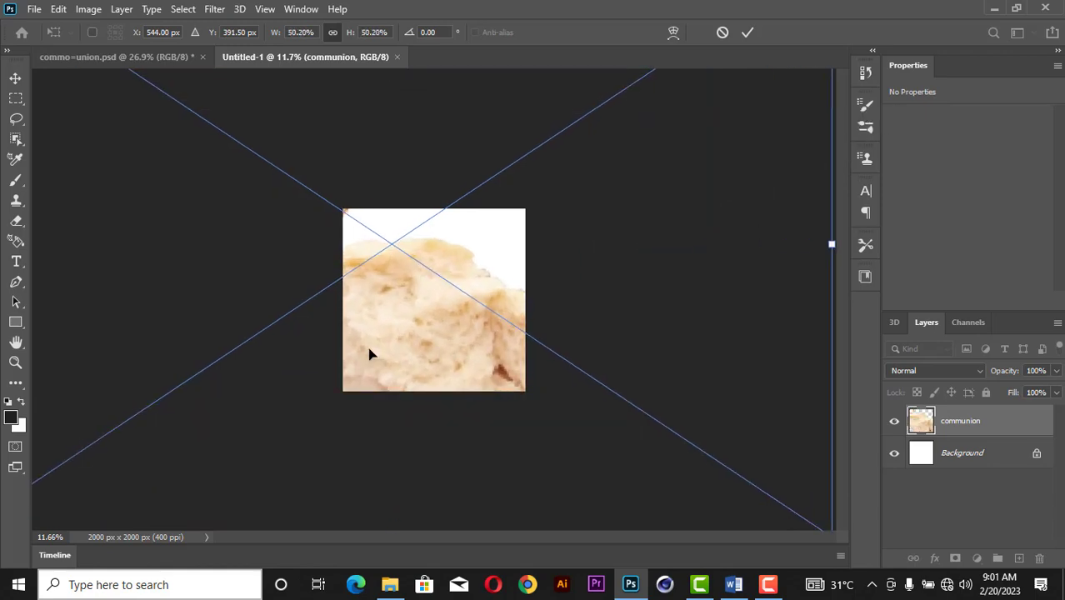
pyautogui.moveTo(369, 352); pyautogui.dragTo(363, 311)
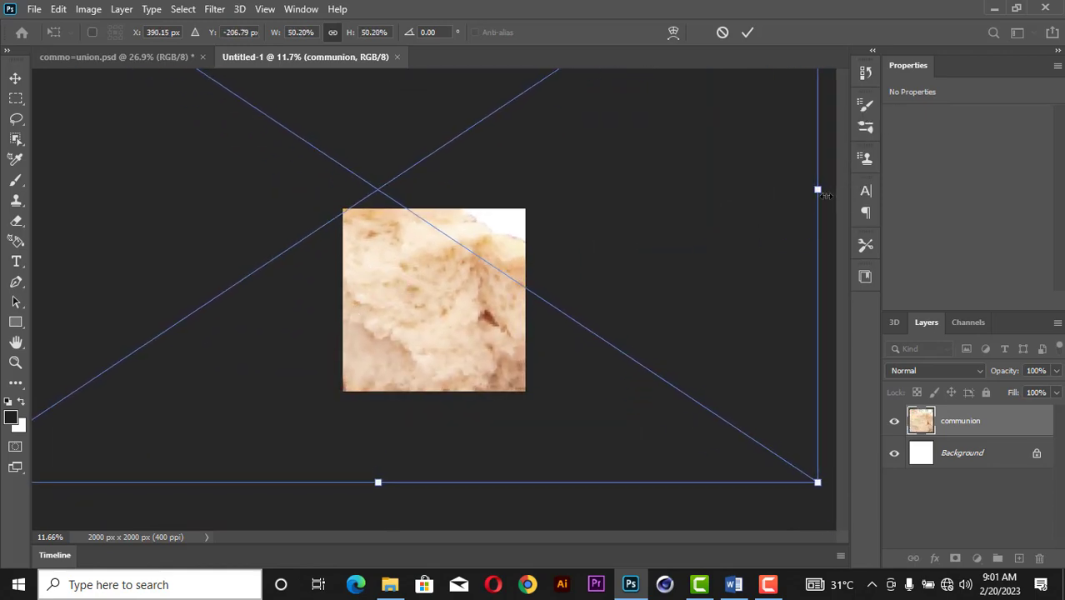
pyautogui.moveTo(821, 194); pyautogui.dragTo(898, 135)
pyautogui.moveTo(454, 326); pyautogui.dragTo(443, 300)
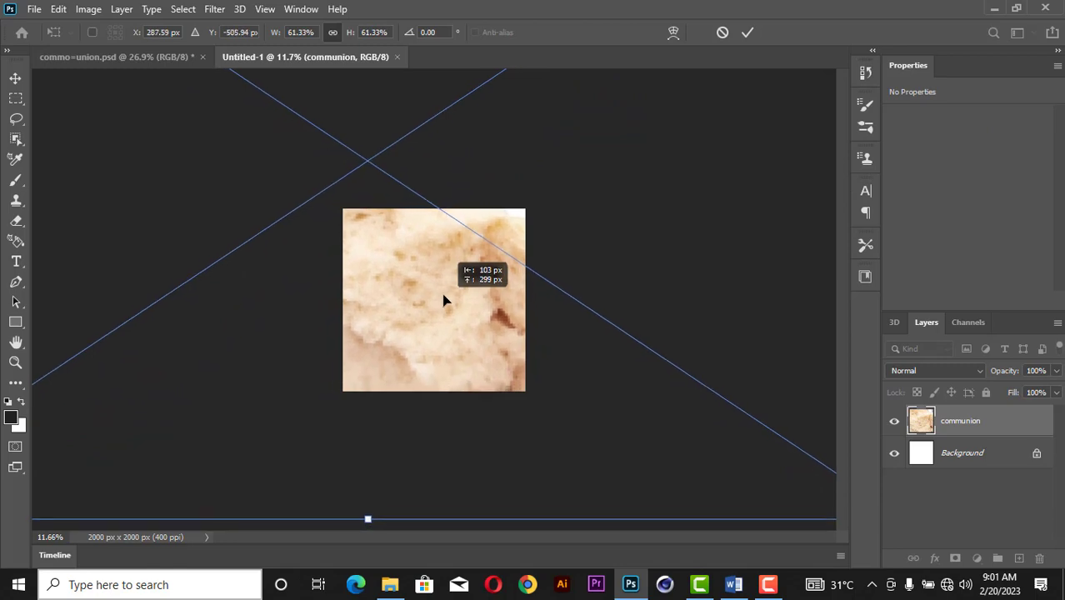
pyautogui.scroll(-3, 445, 299)
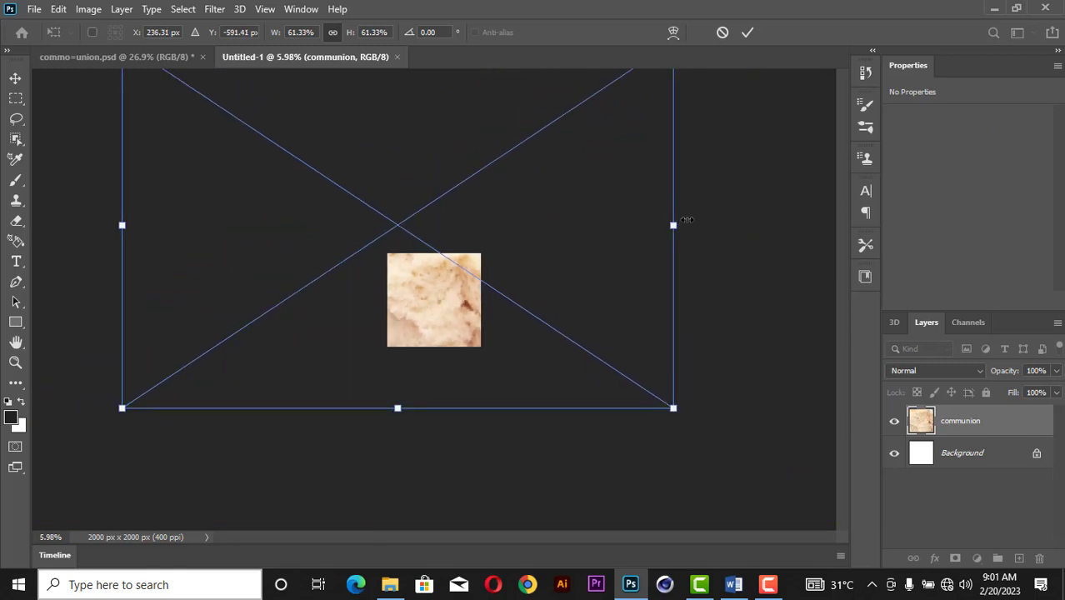
pyautogui.moveTo(687, 219); pyautogui.dragTo(735, 175)
pyautogui.moveTo(457, 310); pyautogui.dragTo(452, 300)
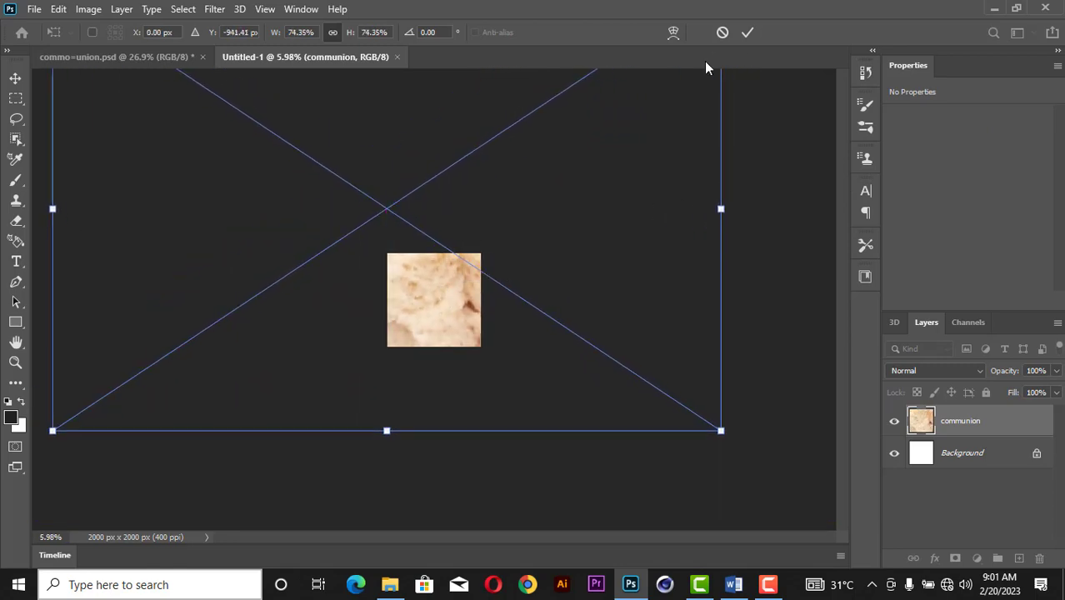
pyautogui.click(748, 33)
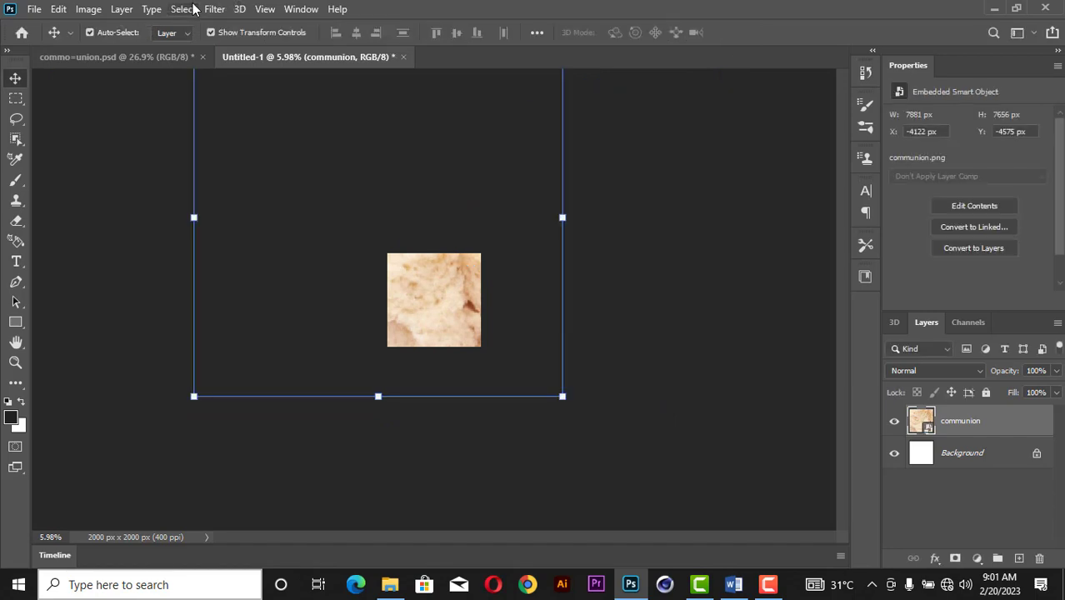
# - Apply a Gaussian Blur with a radius of 112.9 pixels to the communion layer
pyautogui.click(214, 9)
pyautogui.moveTo(225, 192)
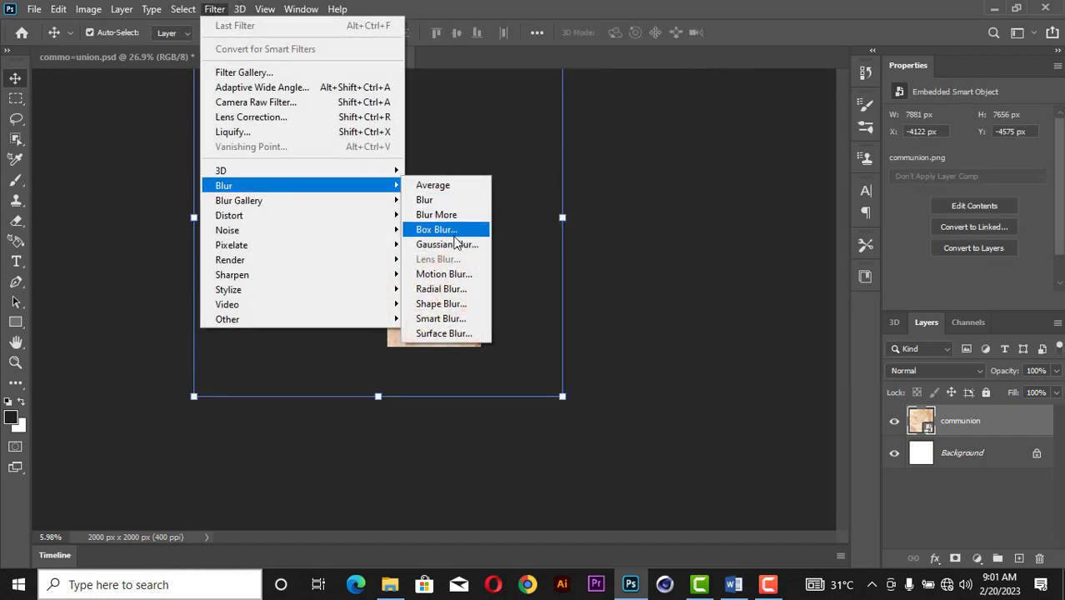
pyautogui.click(449, 244)
pyautogui.press('alt')
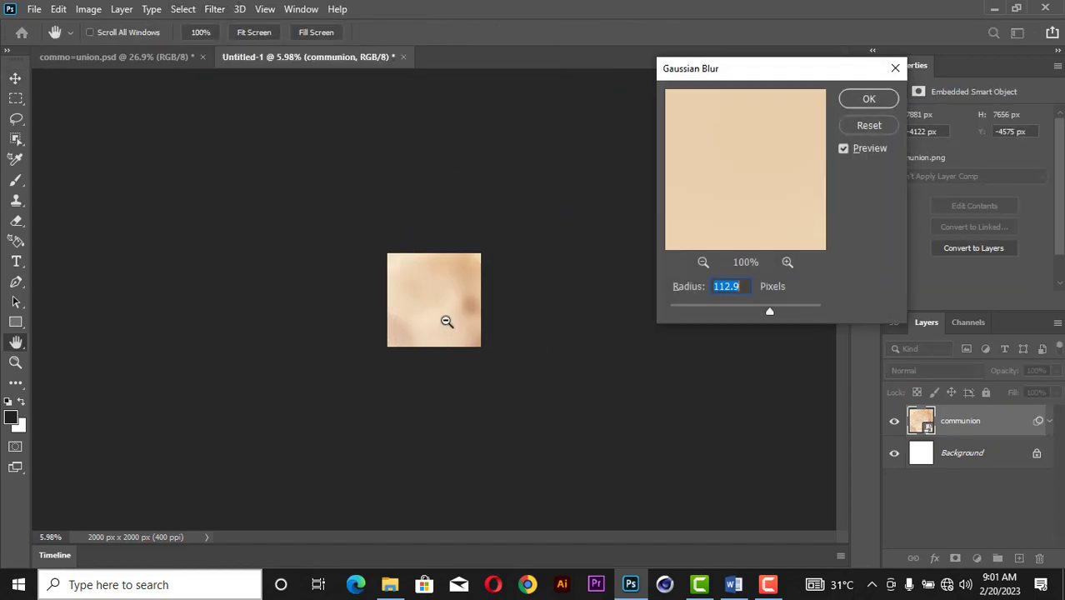
pyautogui.click(860, 97)
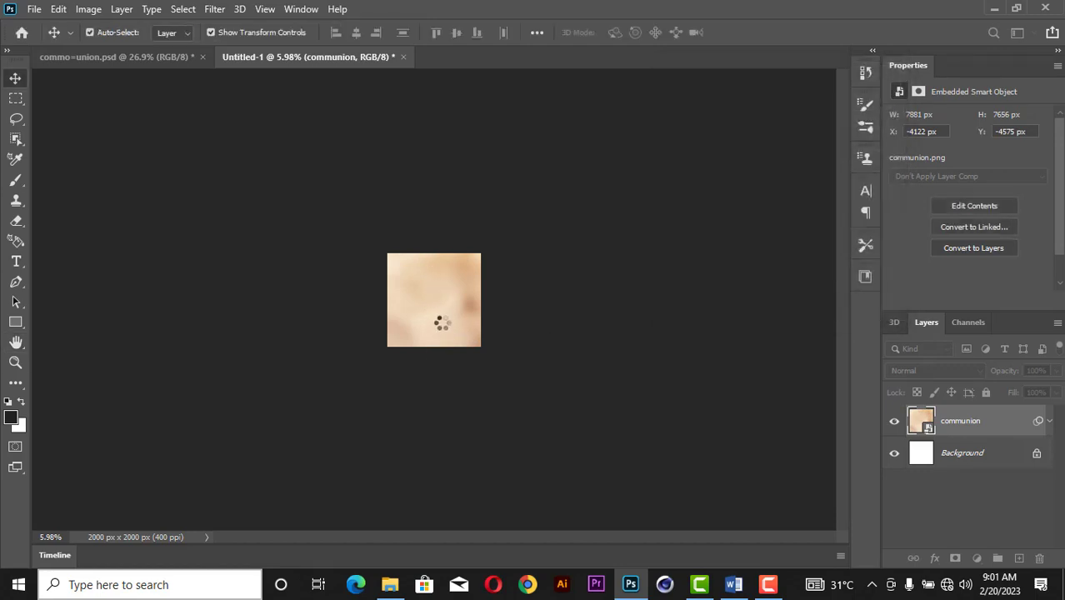
# - Rotate the blurred communion layer about 70 degrees clockwise and reposition it to cover the canvas, suppressing further smart filter notices
pyautogui.scroll(5, 446, 332)
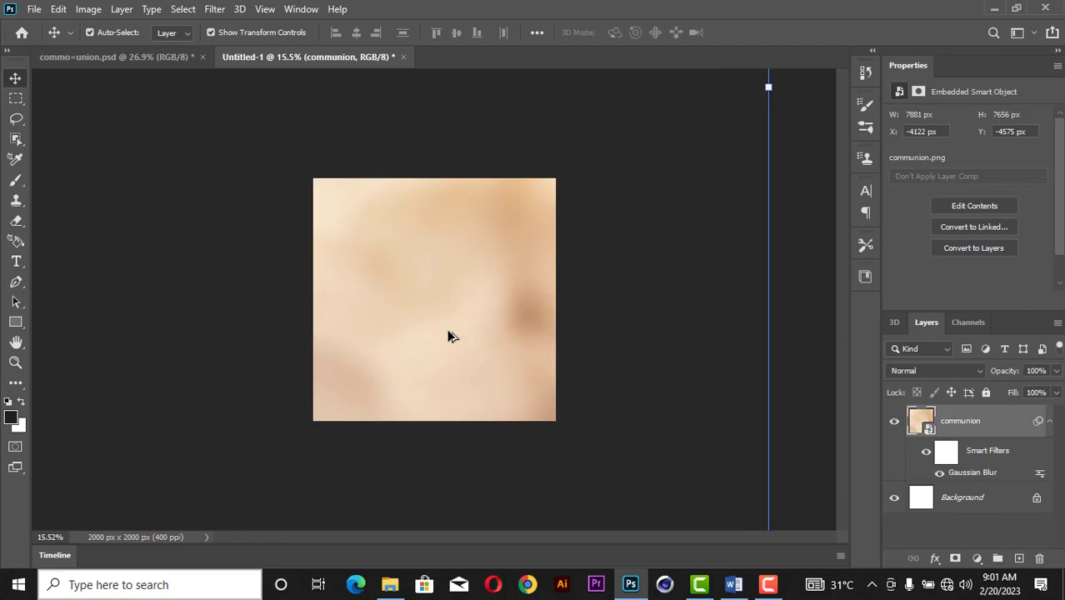
pyautogui.scroll(-1, 448, 336)
pyautogui.click(712, 121)
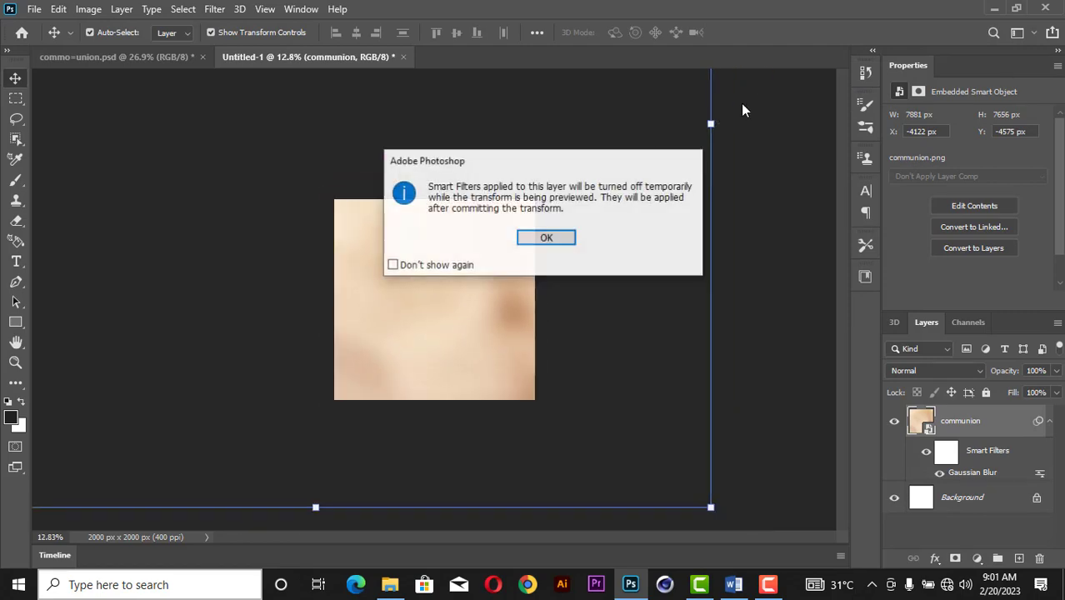
pyautogui.click(443, 266)
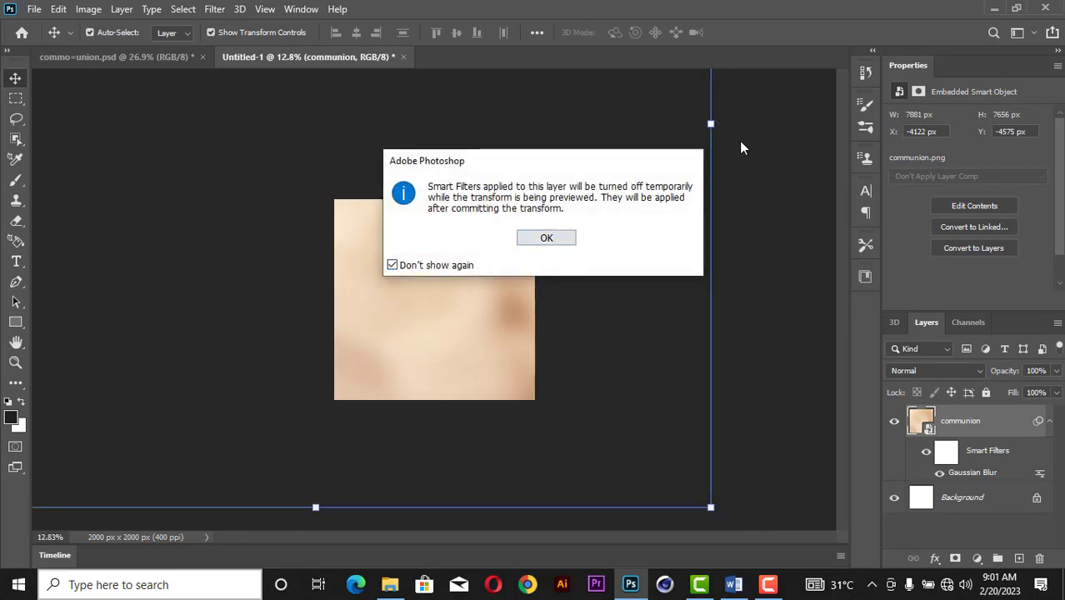
pyautogui.press('Return')
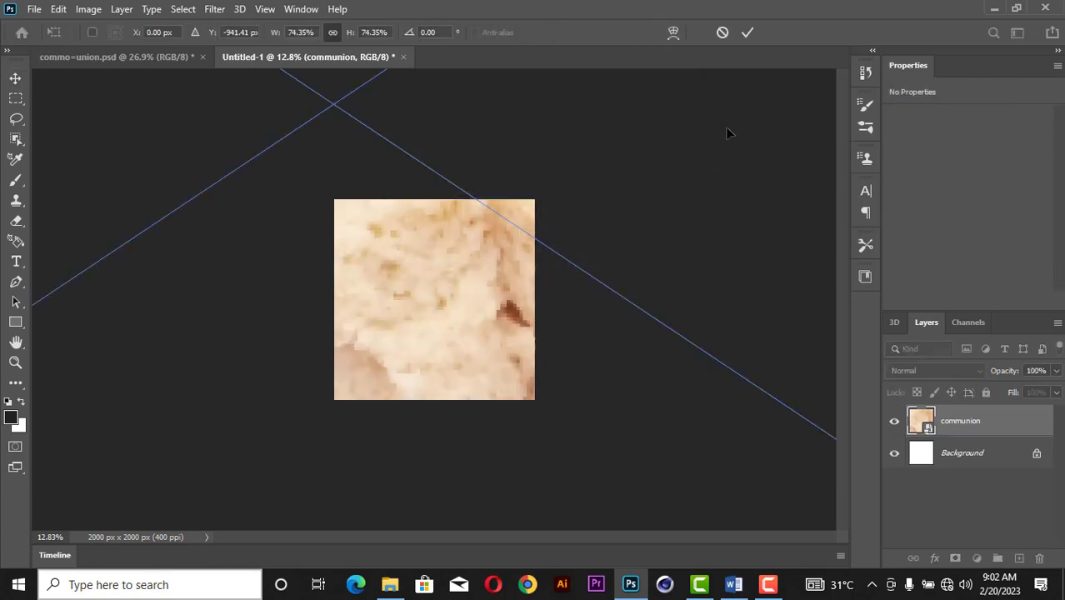
pyautogui.hotkey('ctrl', '0')
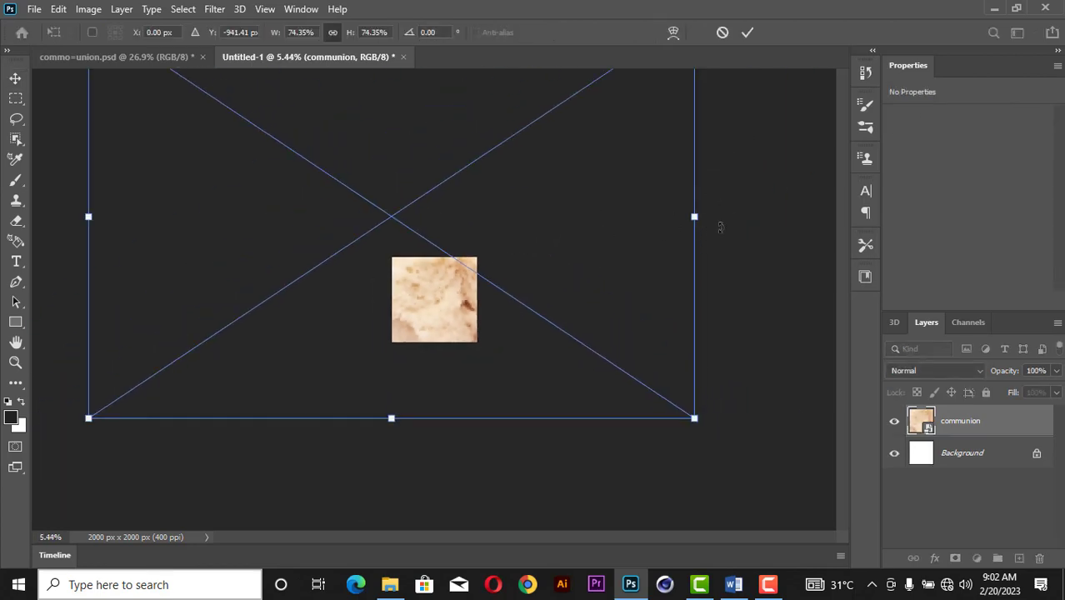
pyautogui.moveTo(719, 228); pyautogui.dragTo(468, 463)
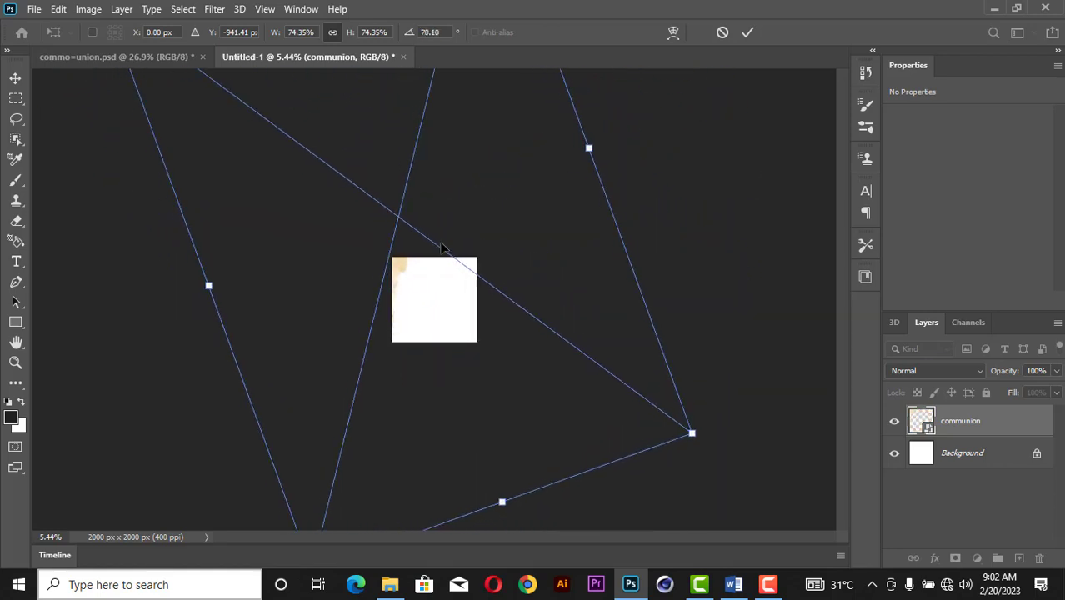
pyautogui.moveTo(441, 248); pyautogui.dragTo(536, 245)
pyautogui.press('Return')
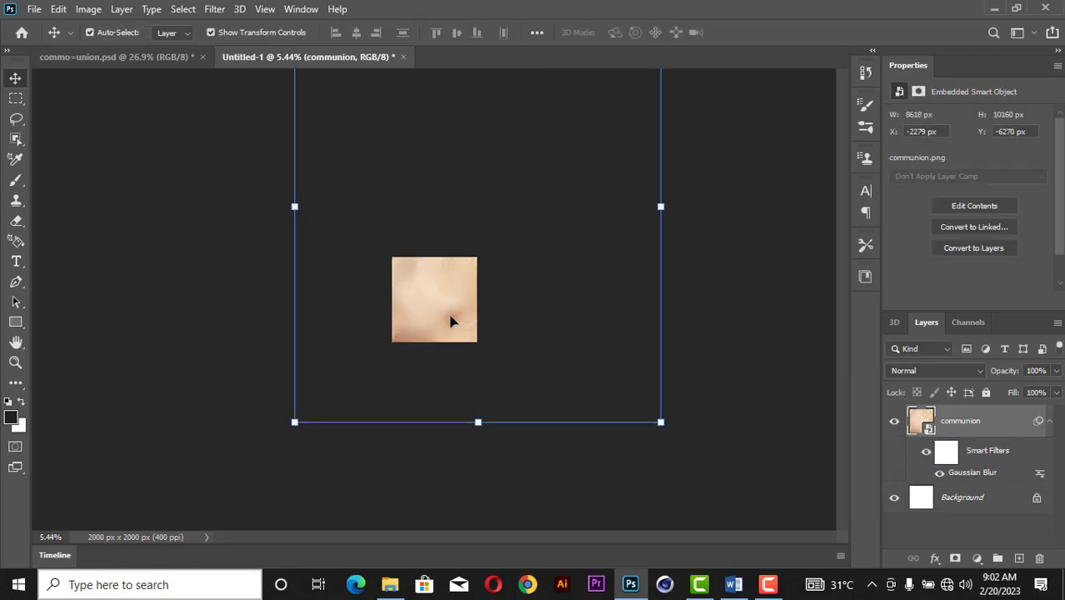
# - Brighten the blurred communion layer with a Levels adjustment, setting the RGB midtone input to 1.48
pyautogui.press('z')
pyautogui.rightClick(459, 294)
pyautogui.click(469, 304)
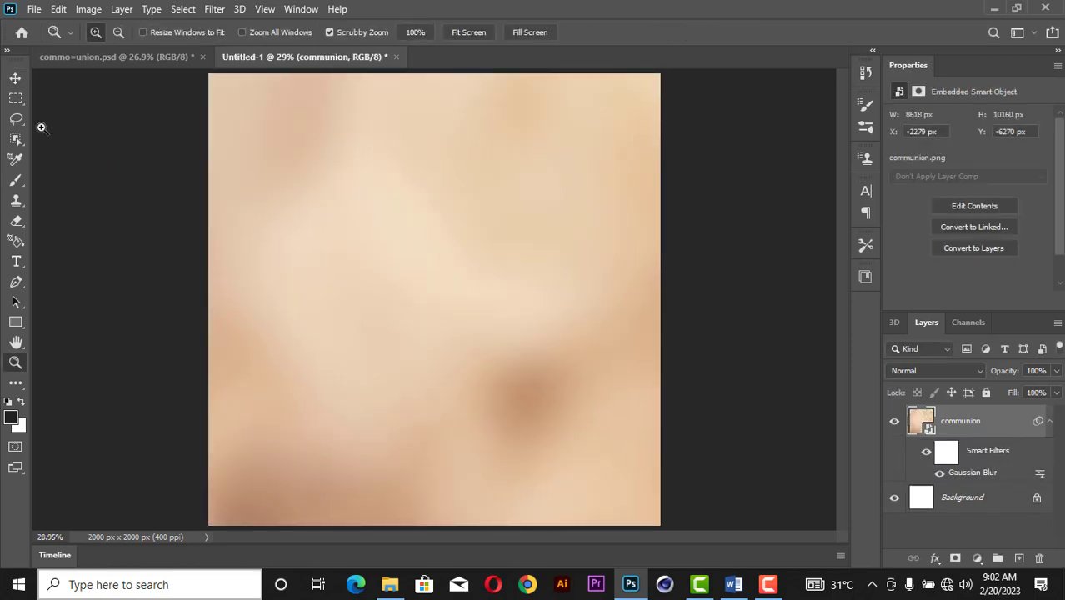
pyautogui.click(14, 79)
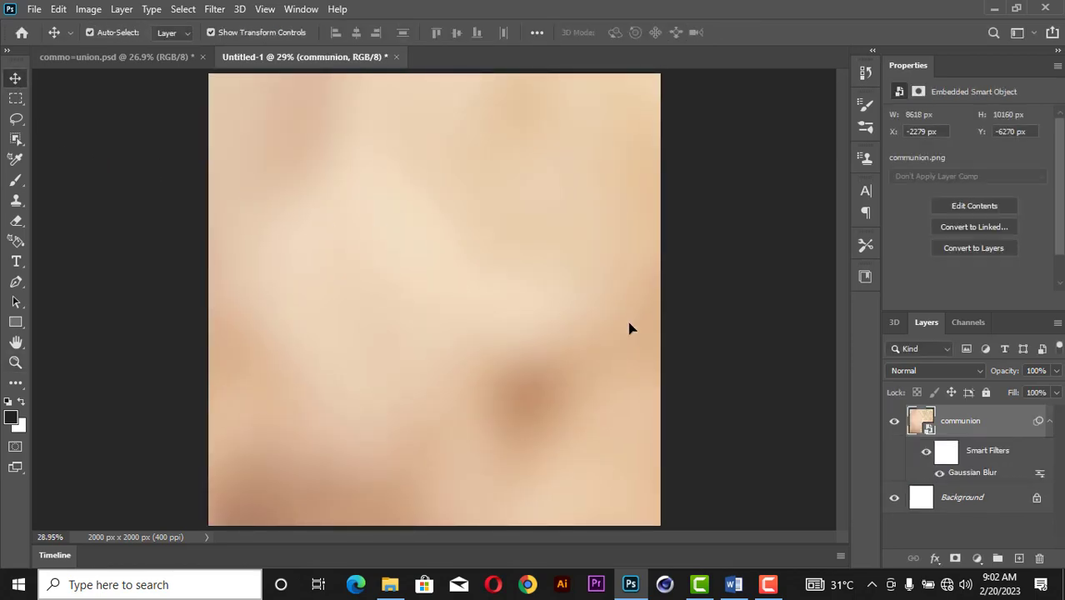
pyautogui.click(1050, 424)
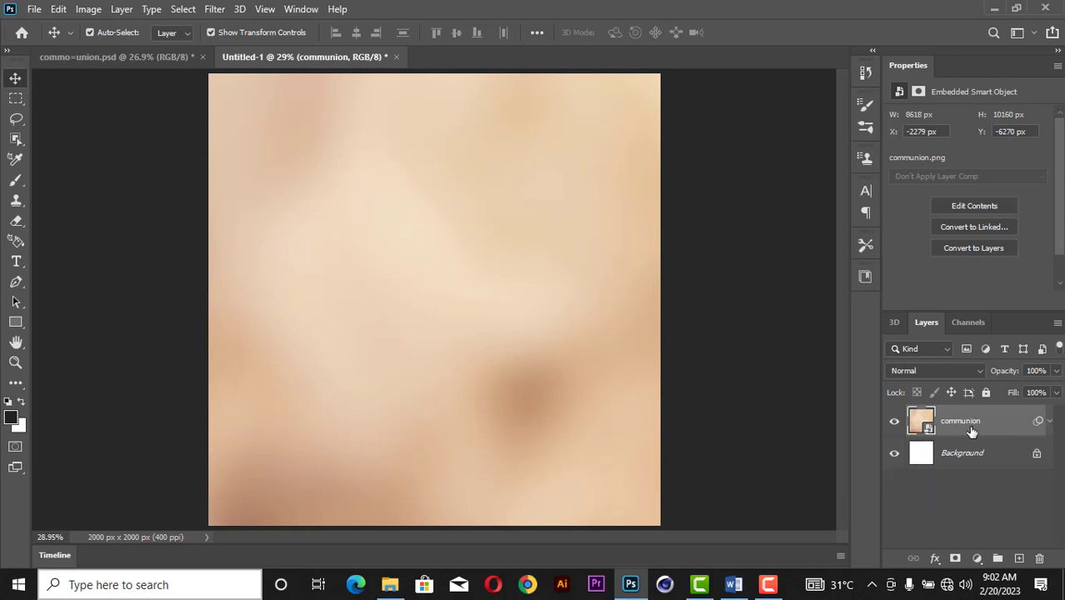
pyautogui.click(79, 10)
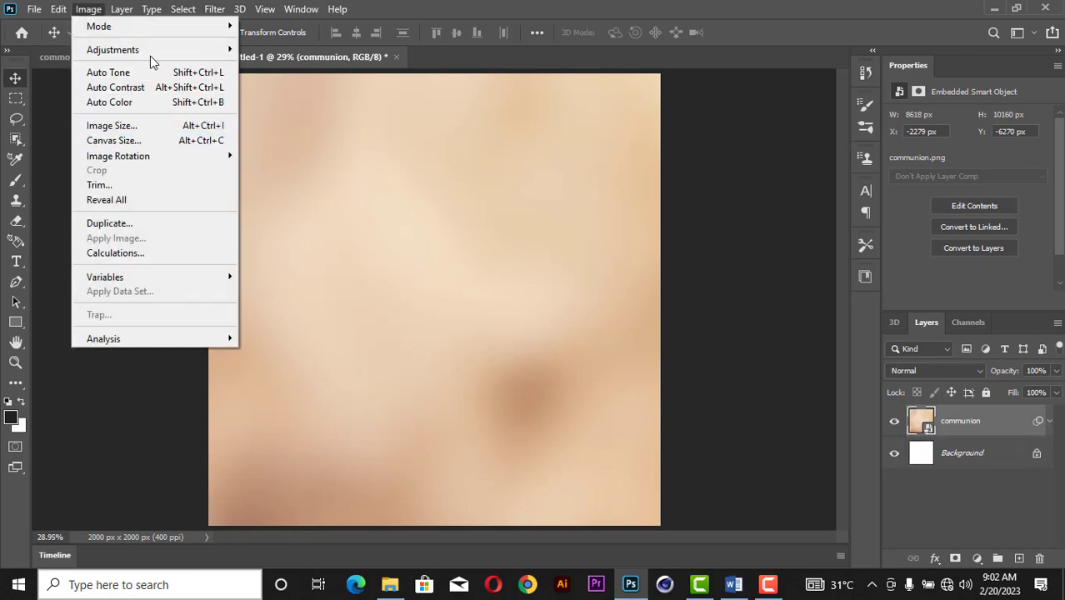
pyautogui.moveTo(154, 50)
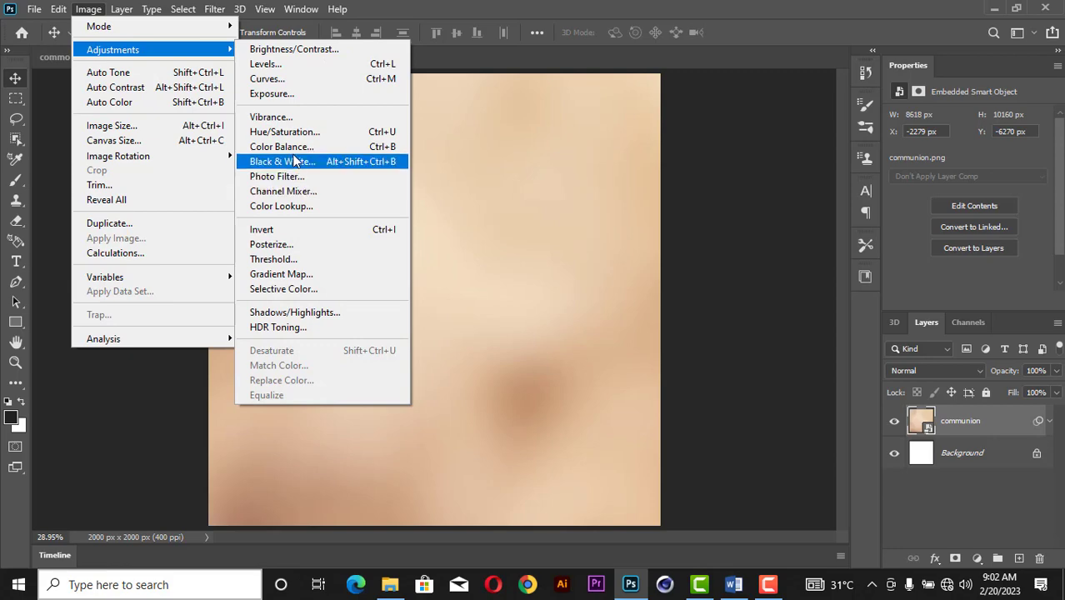
pyautogui.click(301, 64)
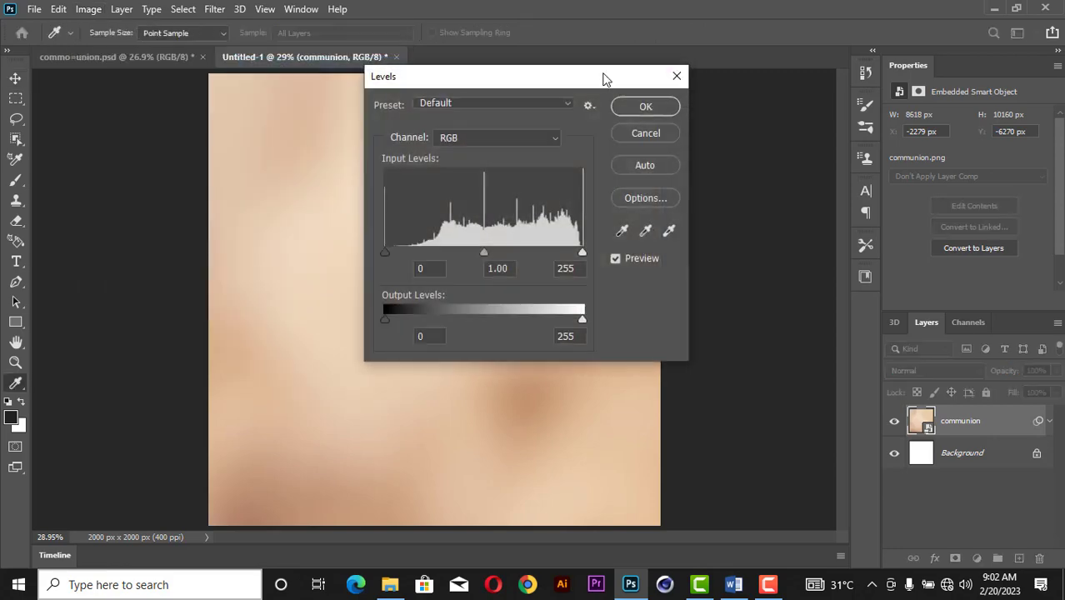
pyautogui.moveTo(605, 77); pyautogui.dragTo(910, 73)
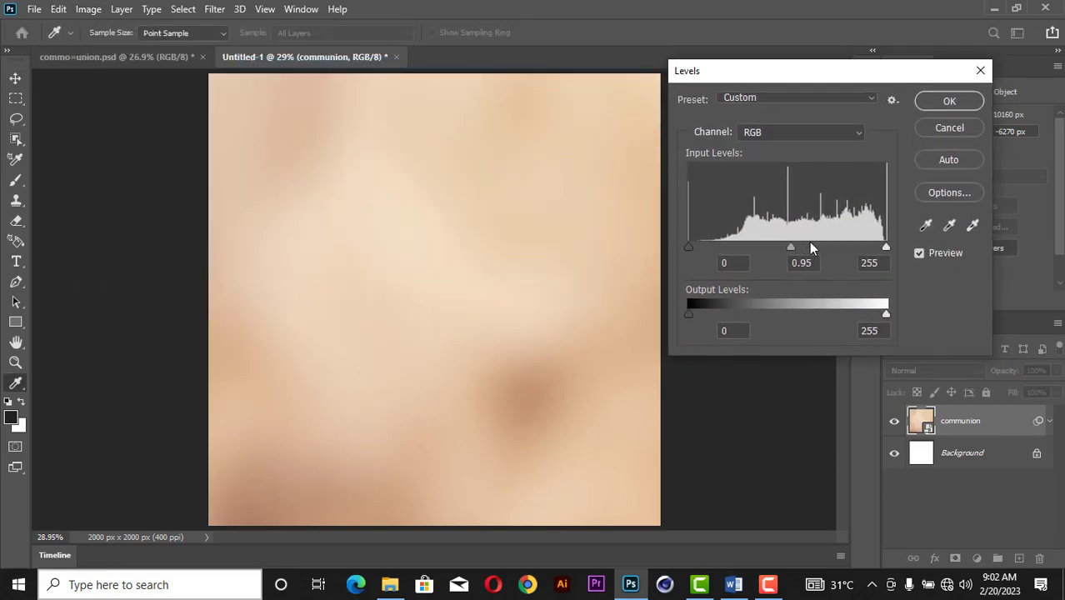
pyautogui.moveTo(790, 247); pyautogui.dragTo(759, 251)
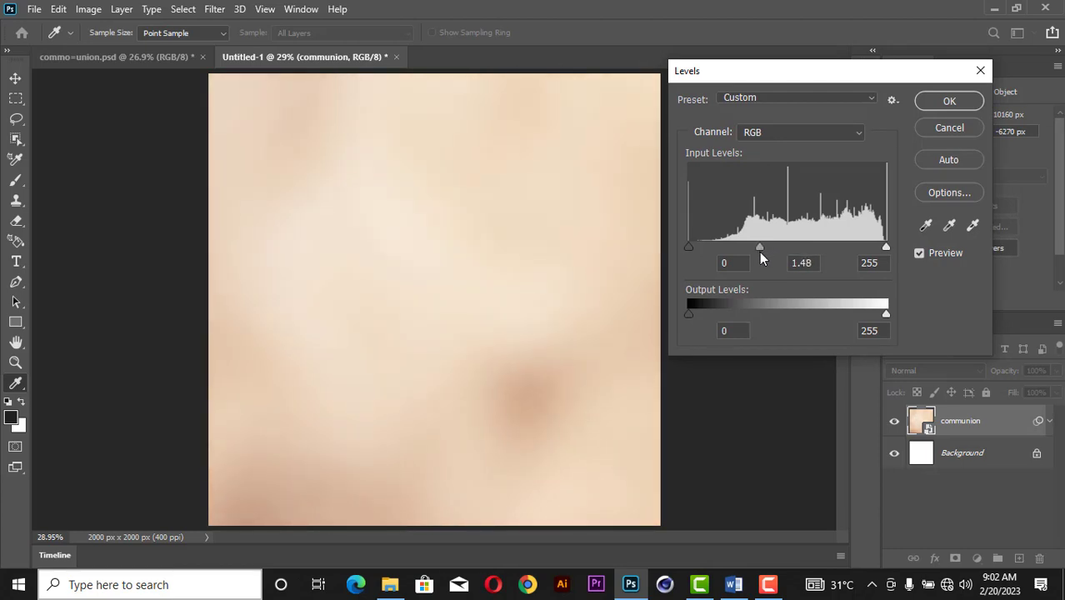
pyautogui.click(949, 102)
pyautogui.click(759, 154)
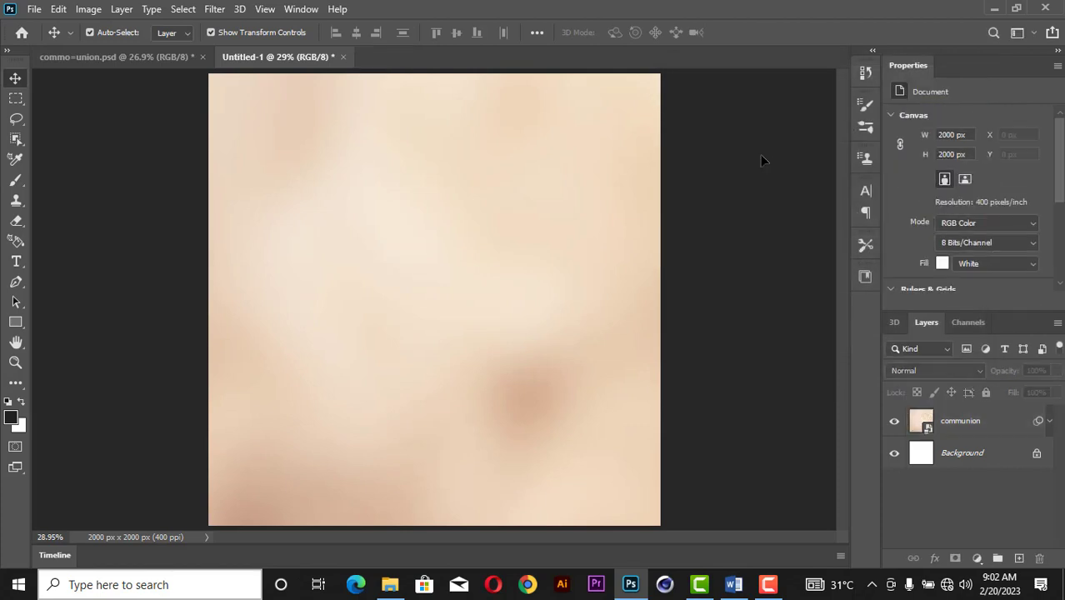
# - Place the resurrection image with the crosses and empty tomb from the Communion folder into the untitled flyer document
pyautogui.click(128, 60)
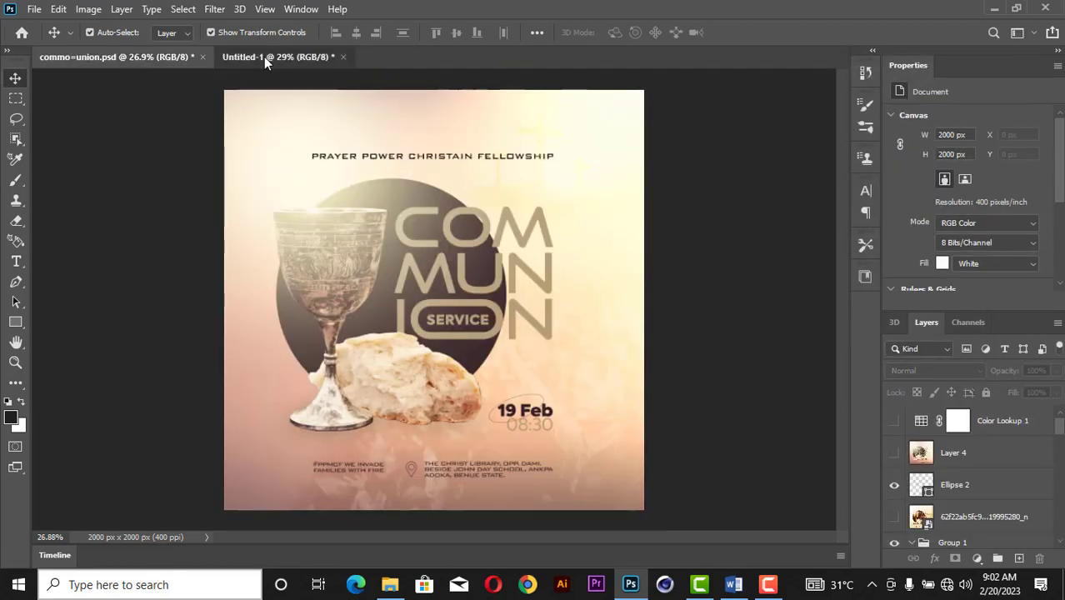
pyautogui.click(264, 57)
pyautogui.click(386, 585)
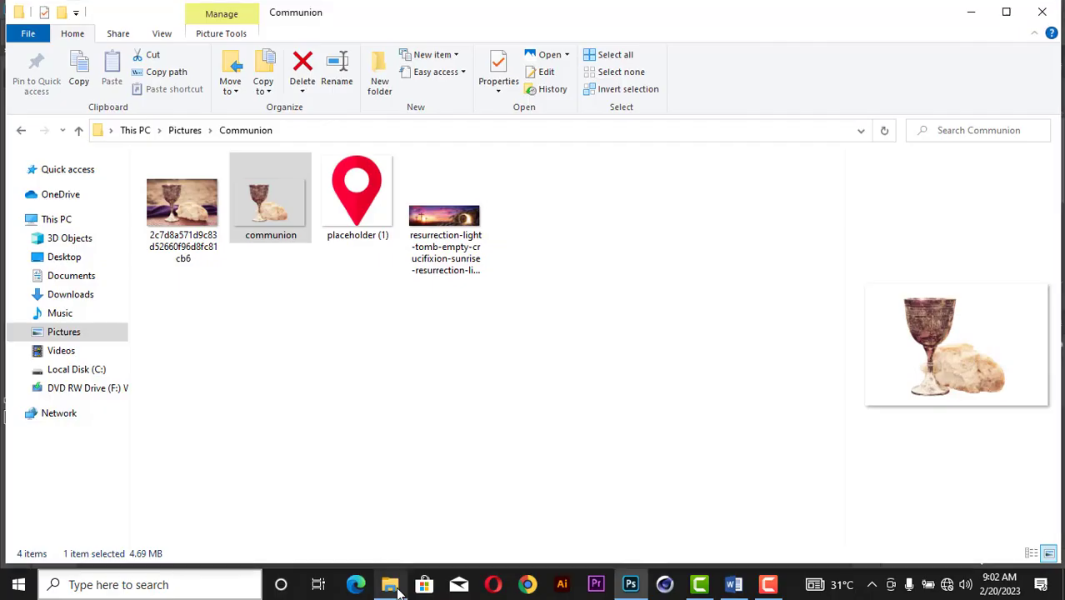
pyautogui.click(441, 229)
pyautogui.moveTo(454, 229); pyautogui.dragTo(492, 319)
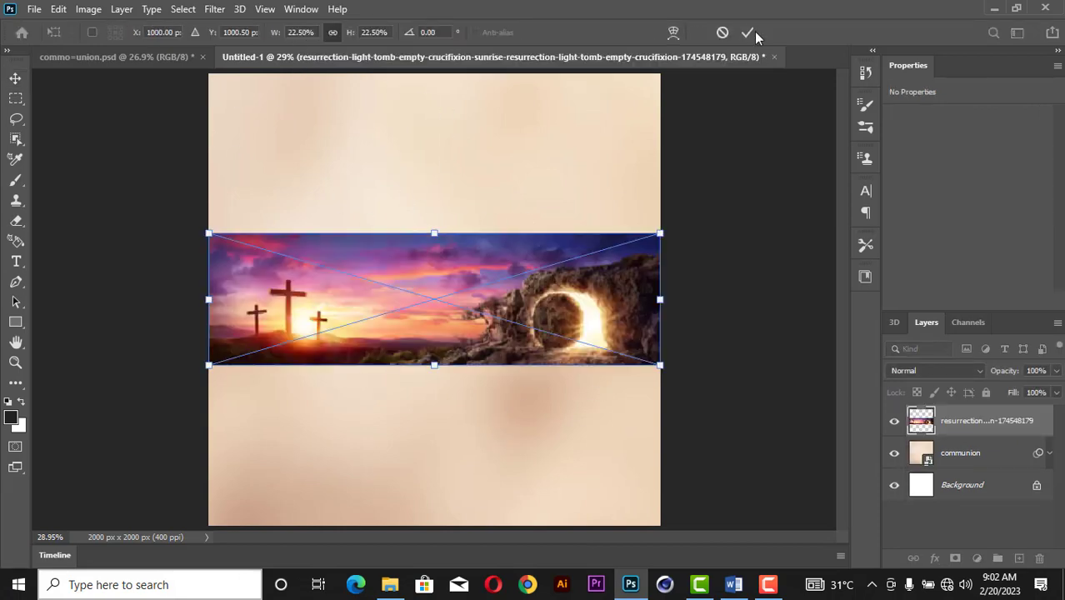
pyautogui.click(748, 33)
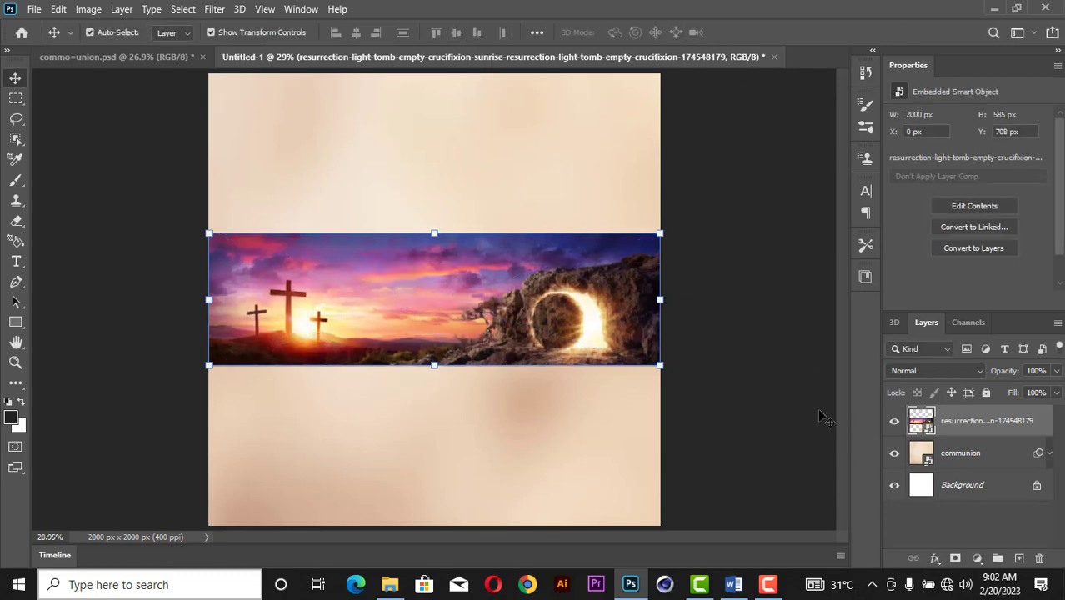
# - Rasterize the resurrection layer and cut its three-crosses section, about 650 px wide, onto a new layer
pyautogui.rightClick(950, 425)
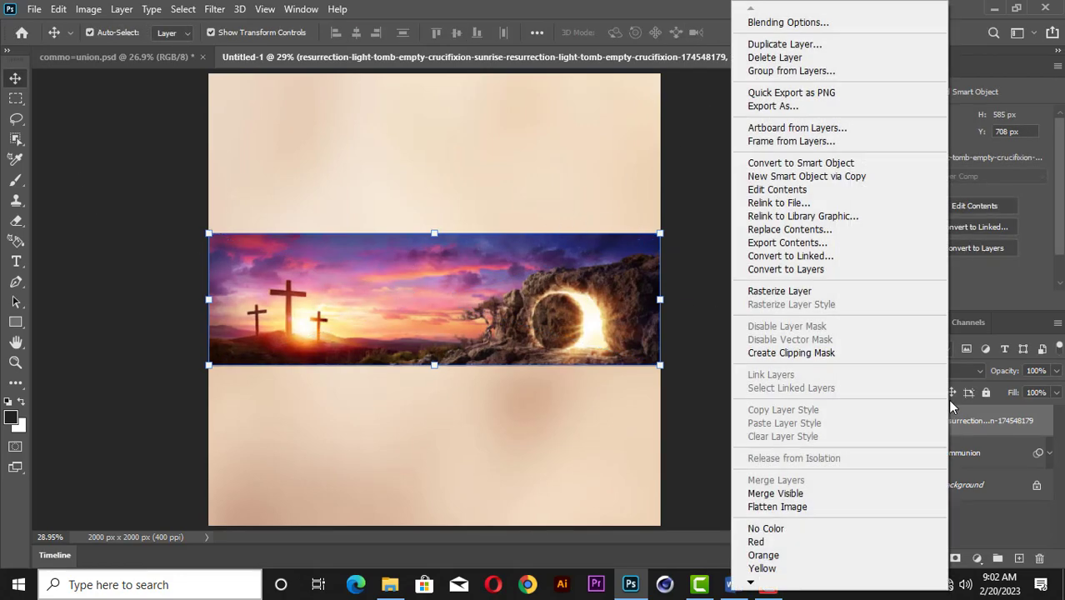
pyautogui.click(810, 300)
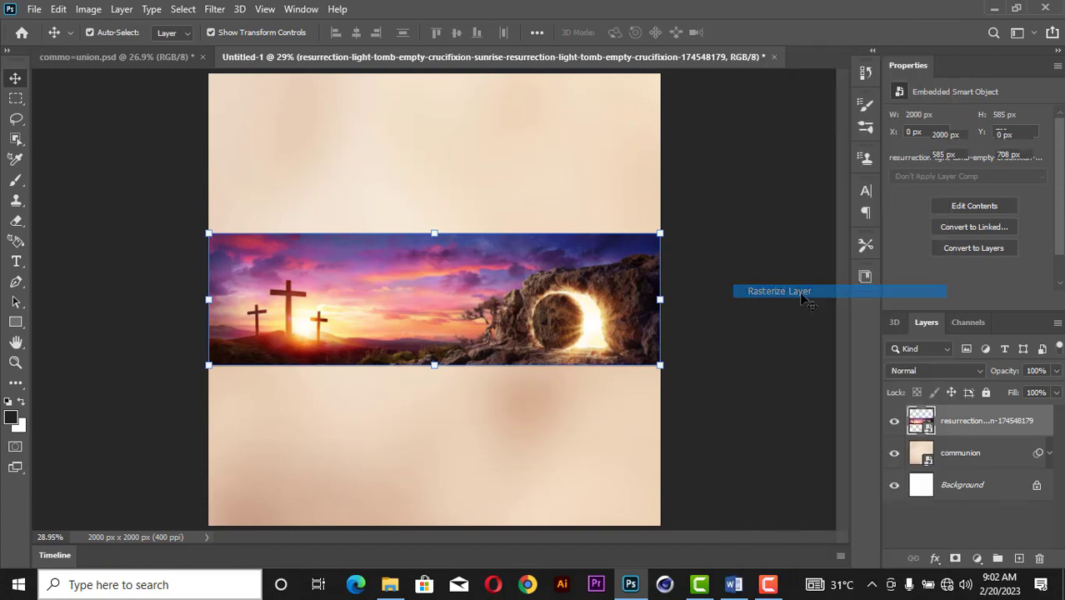
pyautogui.click(15, 99)
pyautogui.moveTo(358, 231); pyautogui.dragTo(212, 367)
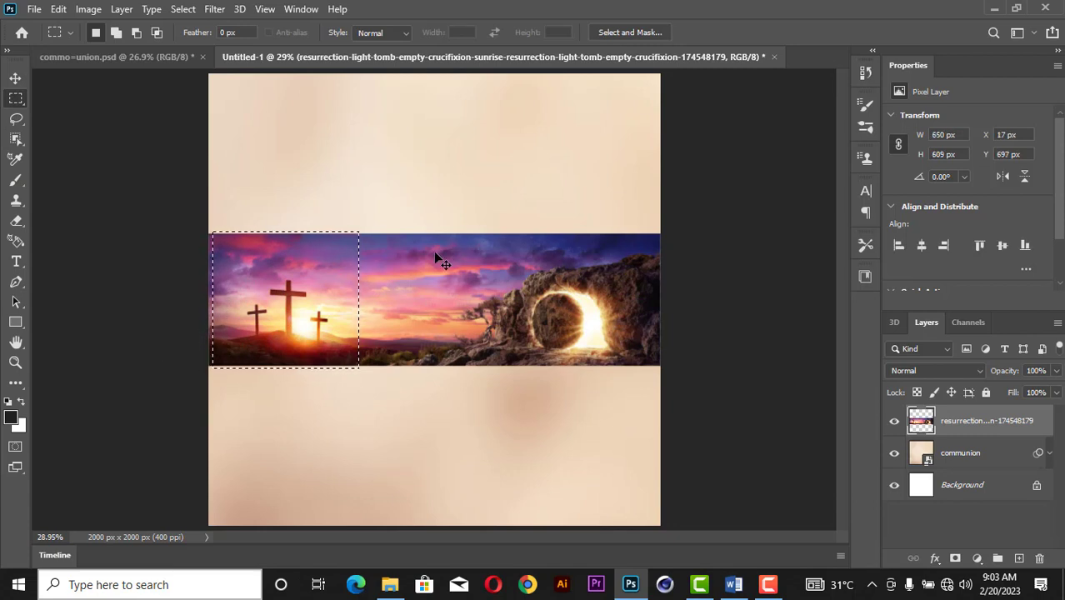
pyautogui.hotkey('ctrl', 'x')
pyautogui.hotkey('ctrl', 'v')
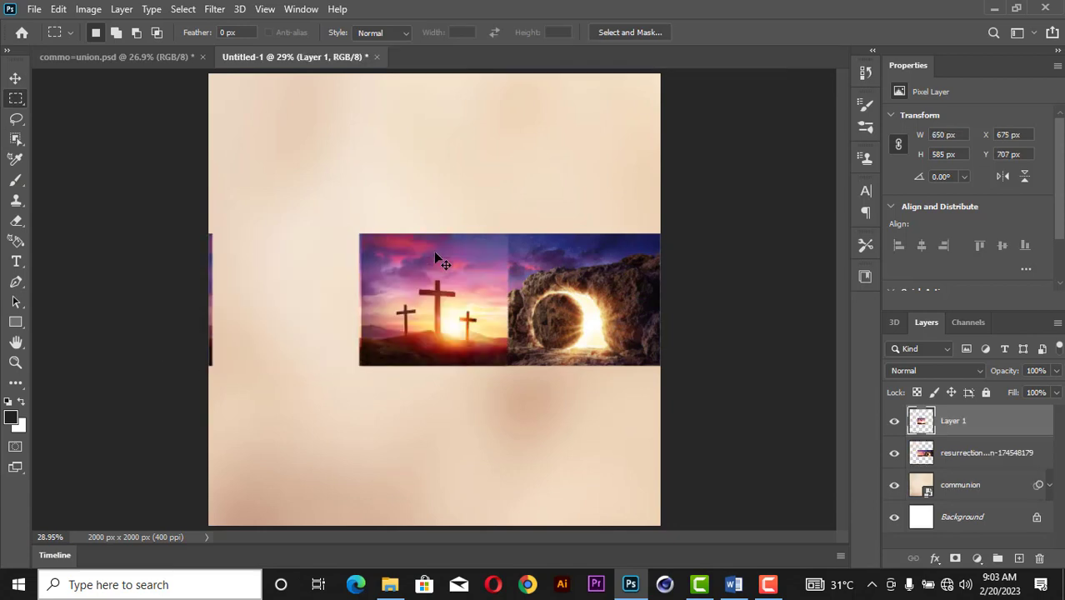
# - Delete the leftover resurrection layer, keeping only the separated three-crosses image above the communion background
pyautogui.click(23, 84)
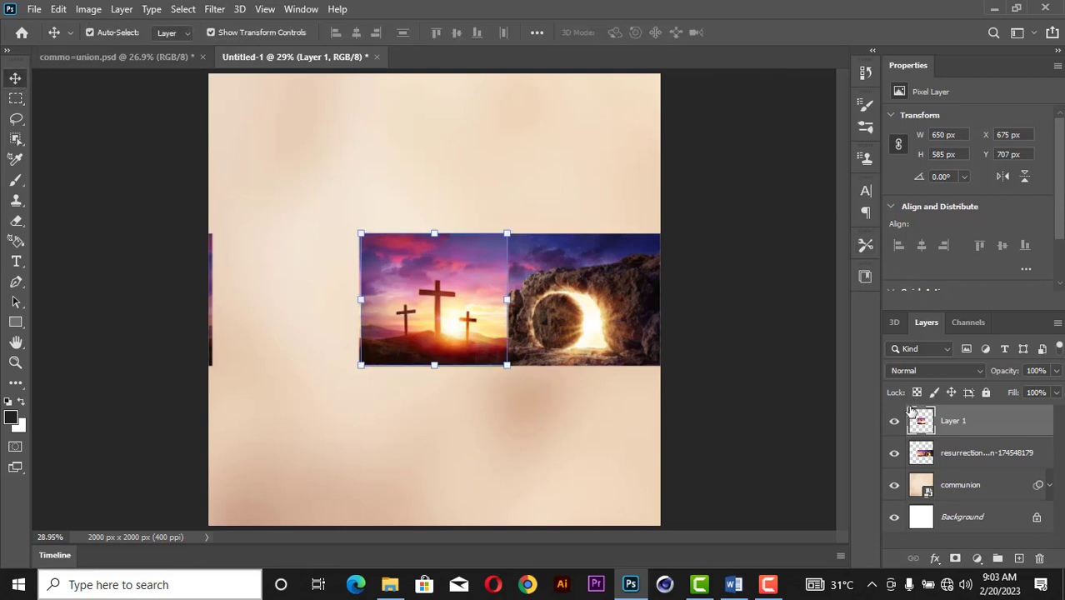
pyautogui.click(996, 452)
pyautogui.press('Delete')
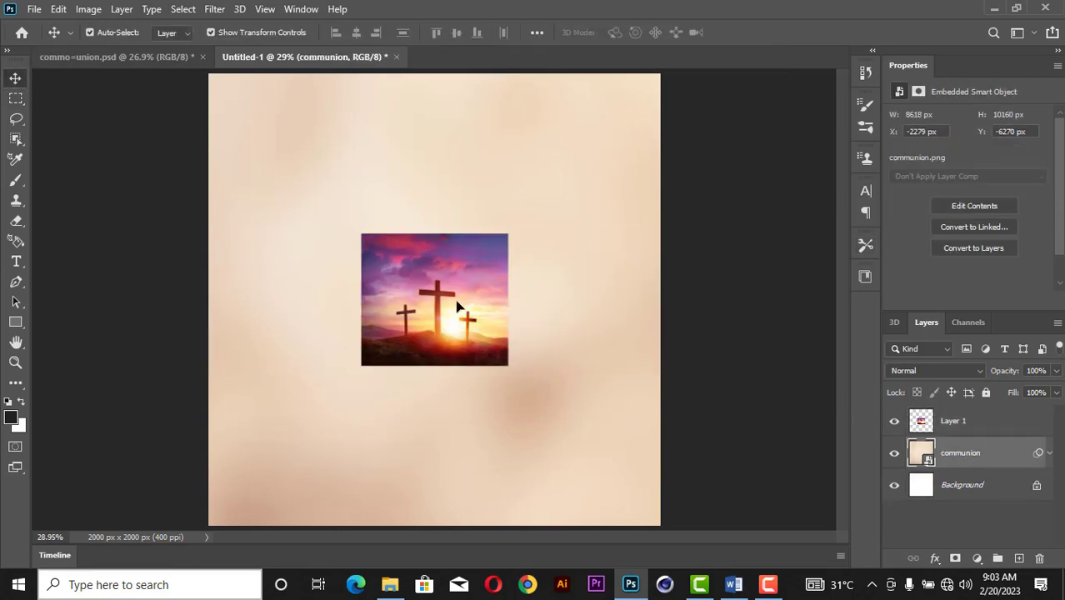
# - Move the three-crosses image to the upper right of the canvas and enlarge it to about 139%
pyautogui.moveTo(459, 304); pyautogui.dragTo(607, 130)
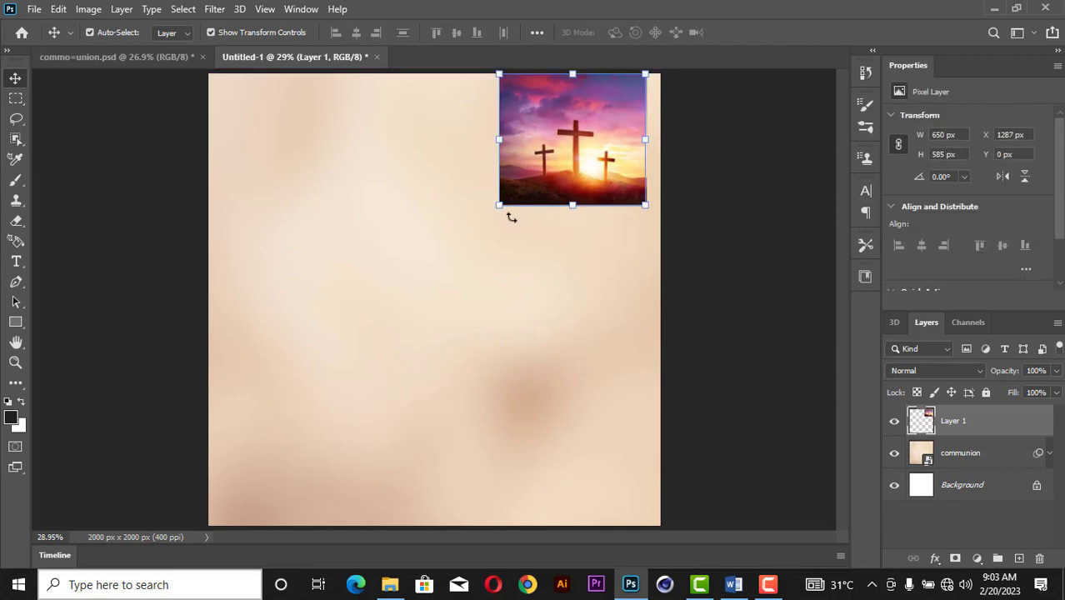
pyautogui.moveTo(504, 211); pyautogui.dragTo(442, 245)
pyautogui.moveTo(569, 206); pyautogui.dragTo(571, 185)
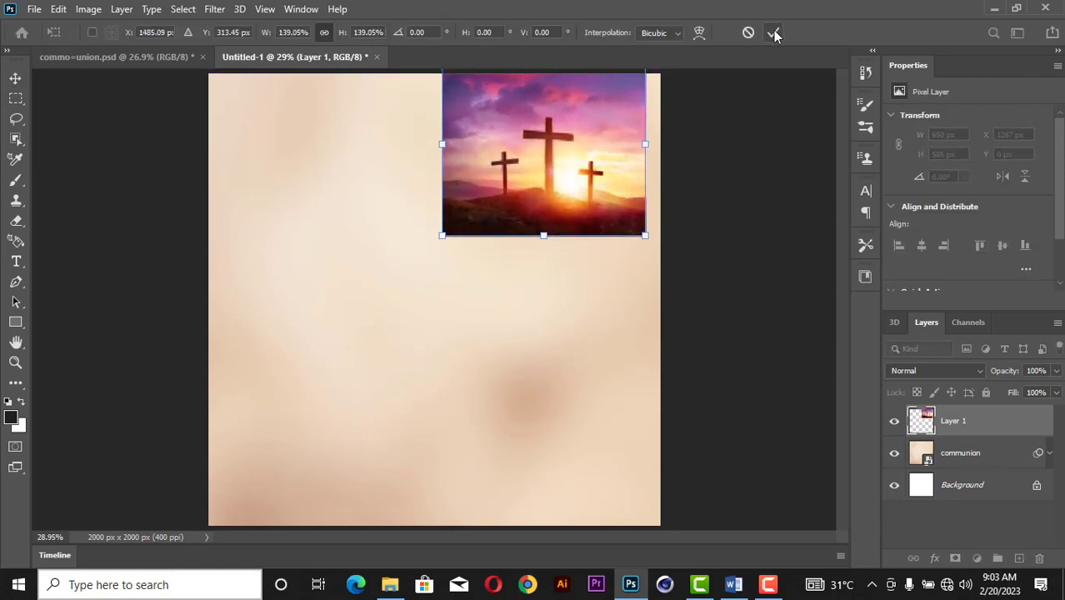
pyautogui.click(773, 33)
# - Add a layer mask to the crosses layer and set its blend mode to Soft Light
pyautogui.click(956, 558)
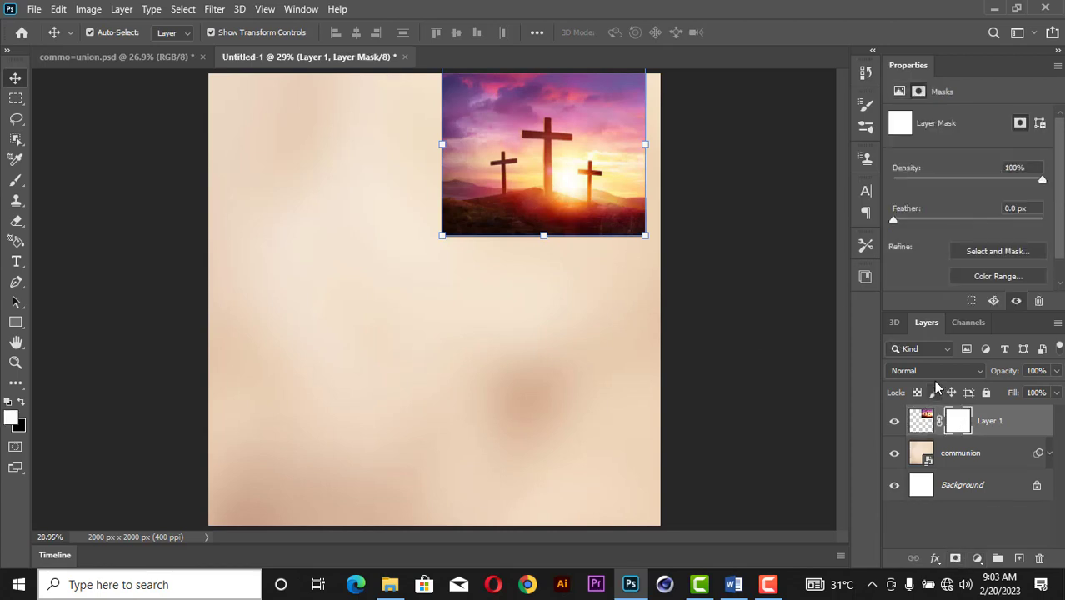
pyautogui.click(923, 422)
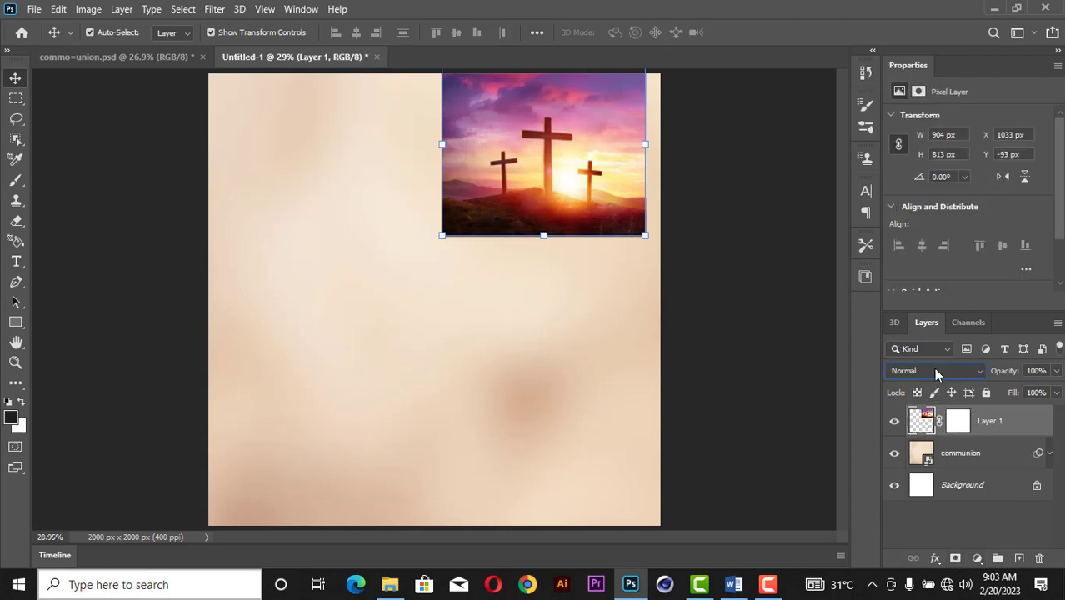
pyautogui.click(935, 374)
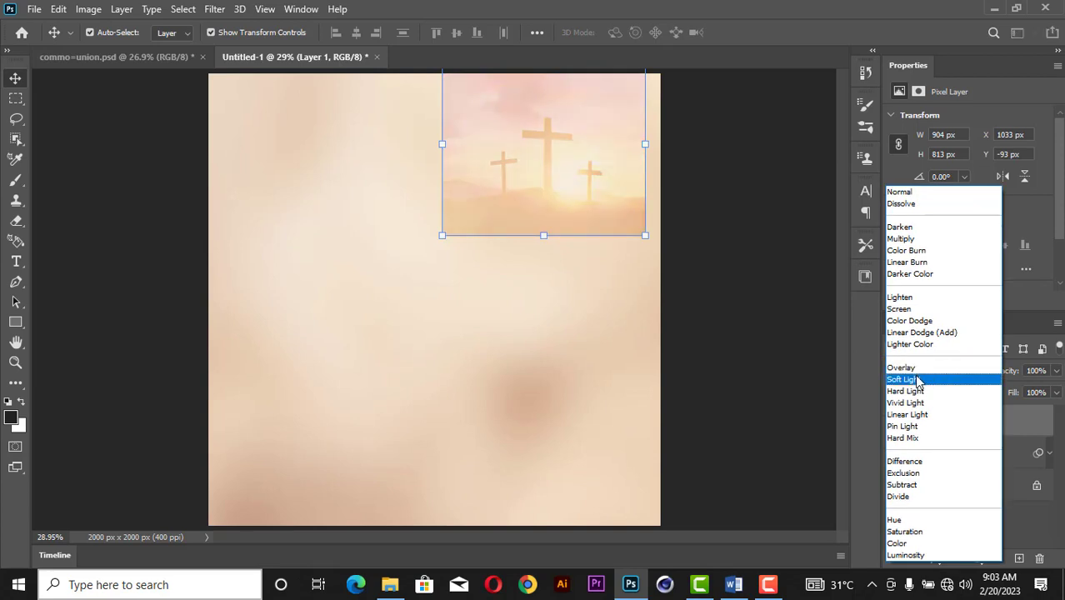
pyautogui.click(917, 380)
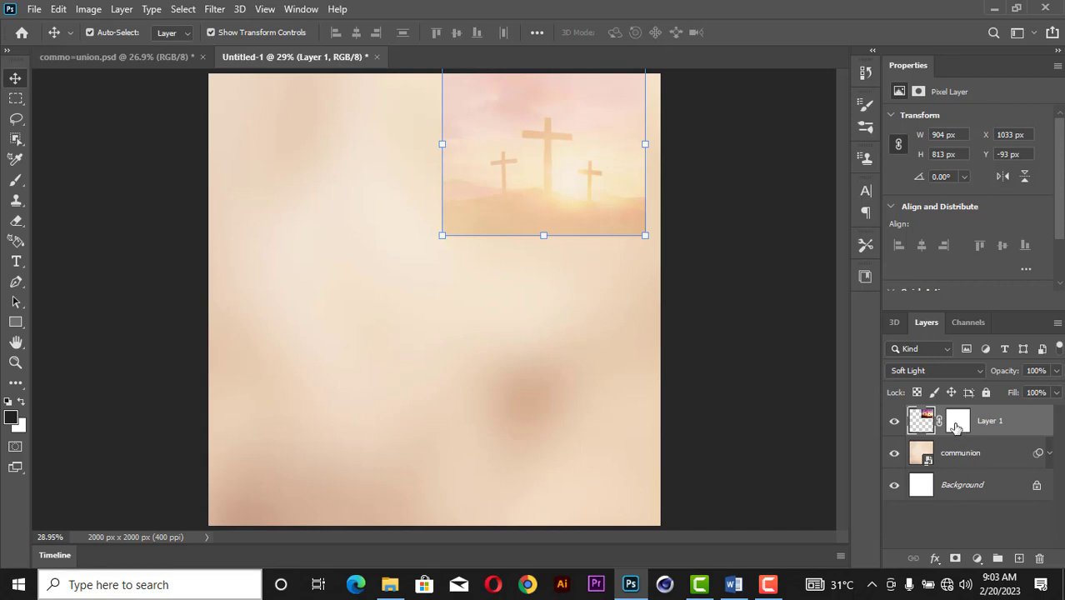
# - Paint black on the crosses layer's mask with a soft 400 px brush to fade the image's hard edges
pyautogui.click(956, 422)
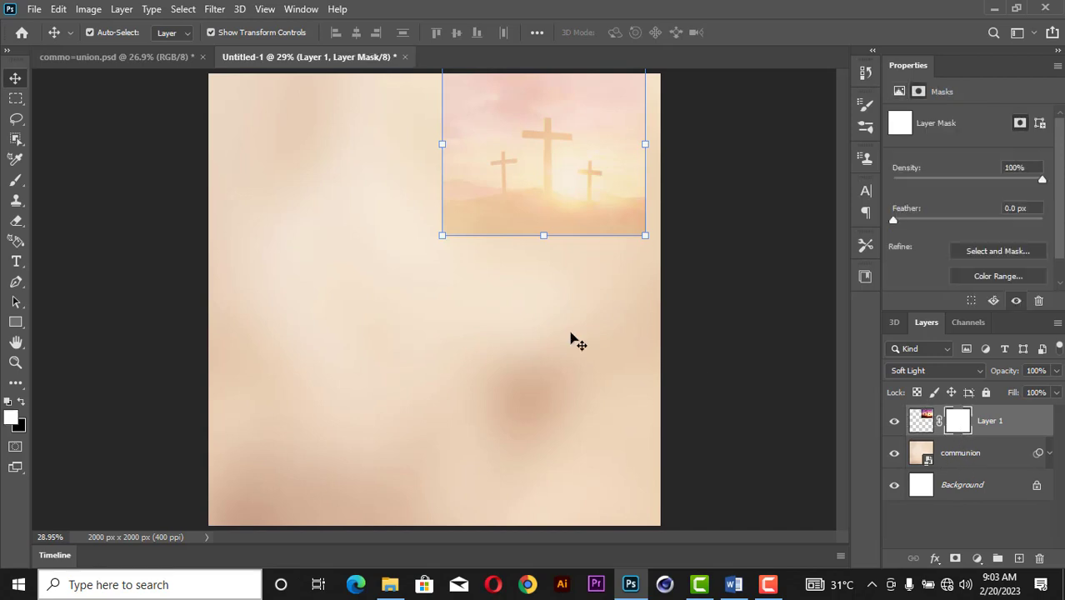
pyautogui.click(16, 180)
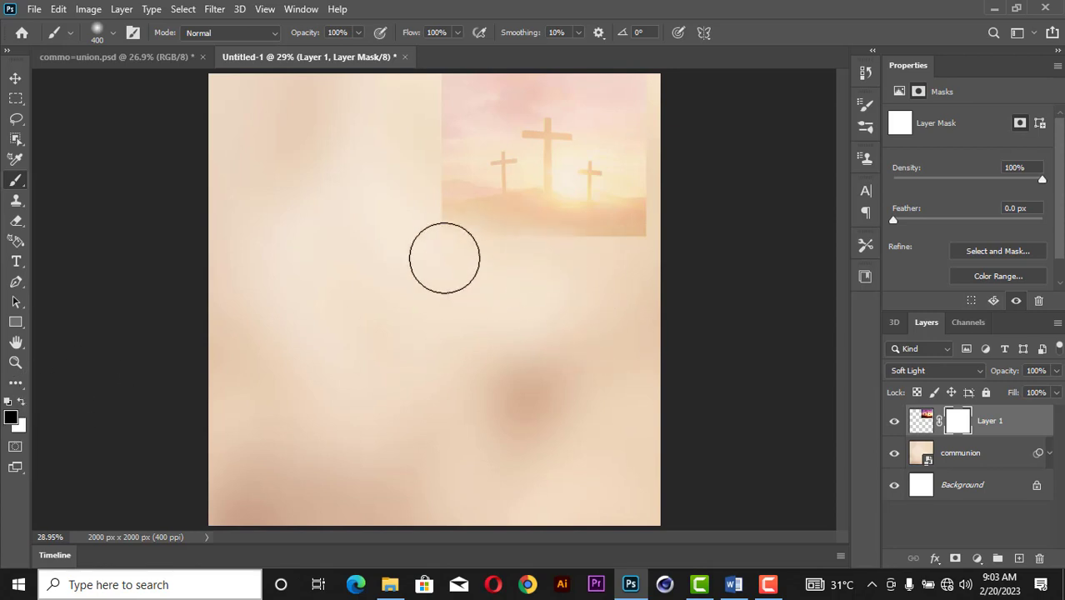
pyautogui.moveTo(444, 258)
pyautogui.mouseDown()
pyautogui.moveTo(427, 98)
pyautogui.moveTo(450, 113)
pyautogui.moveTo(452, 93)
pyautogui.moveTo(440, 114)
pyautogui.moveTo(451, 256)
pyautogui.moveTo(513, 285)
pyautogui.moveTo(502, 269)
pyautogui.moveTo(635, 254)
pyautogui.moveTo(654, 221)
pyautogui.moveTo(654, 88)
pyautogui.moveTo(654, 117)
pyautogui.moveTo(642, 82)
pyautogui.moveTo(477, 83)
pyautogui.moveTo(423, 103)
pyautogui.moveTo(625, 90)
pyautogui.moveTo(645, 119)
pyautogui.moveTo(652, 212)
pyautogui.mouseUp()
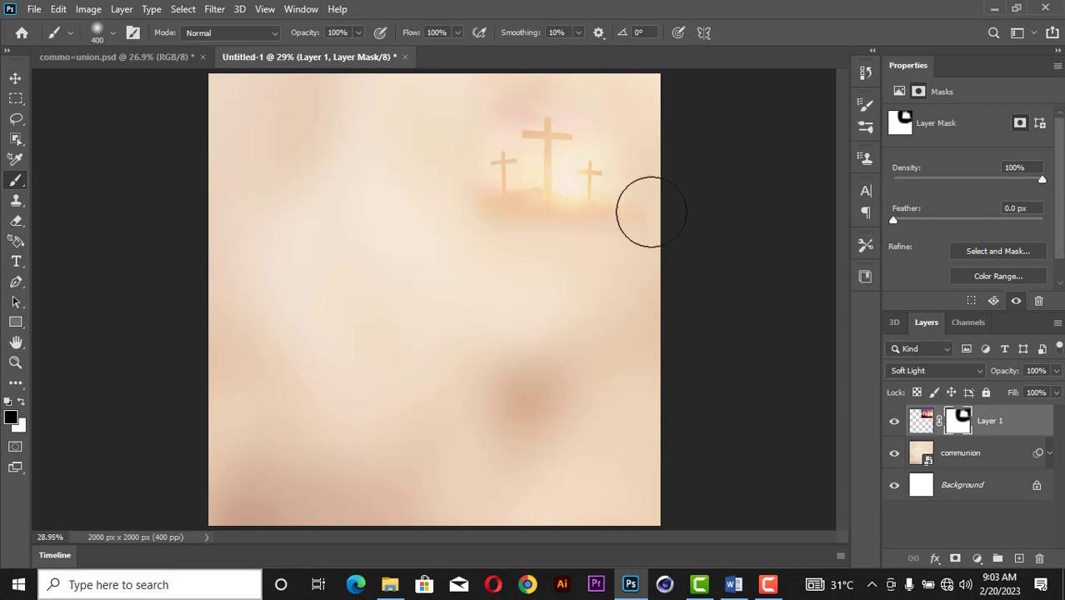
# - Enlarge the masked crosses layer to about 997 by 897 px and shift it slightly upward at the canvas's right edge
pyautogui.click(19, 79)
pyautogui.moveTo(647, 146); pyautogui.dragTo(666, 143)
pyautogui.moveTo(605, 174)
pyautogui.mouseDown()
pyautogui.moveTo(598, 156)
pyautogui.moveTo(605, 162)
pyautogui.mouseUp()
pyautogui.click(773, 32)
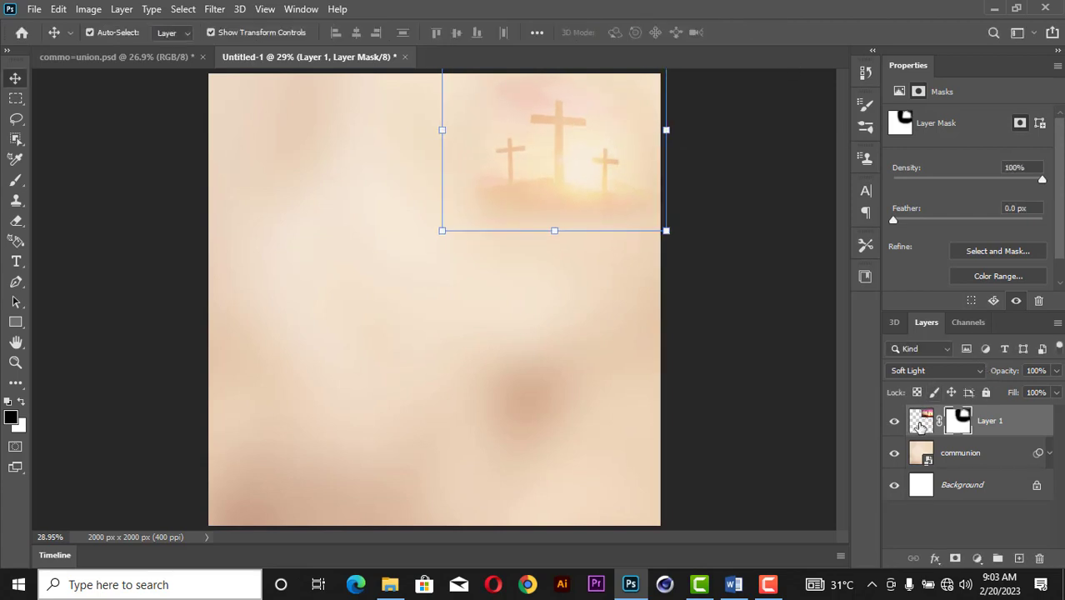
# - Compare blend modes on the crosses layer, keep Soft Light, and lower the layer opacity to 62%
pyautogui.click(919, 423)
pyautogui.click(931, 369)
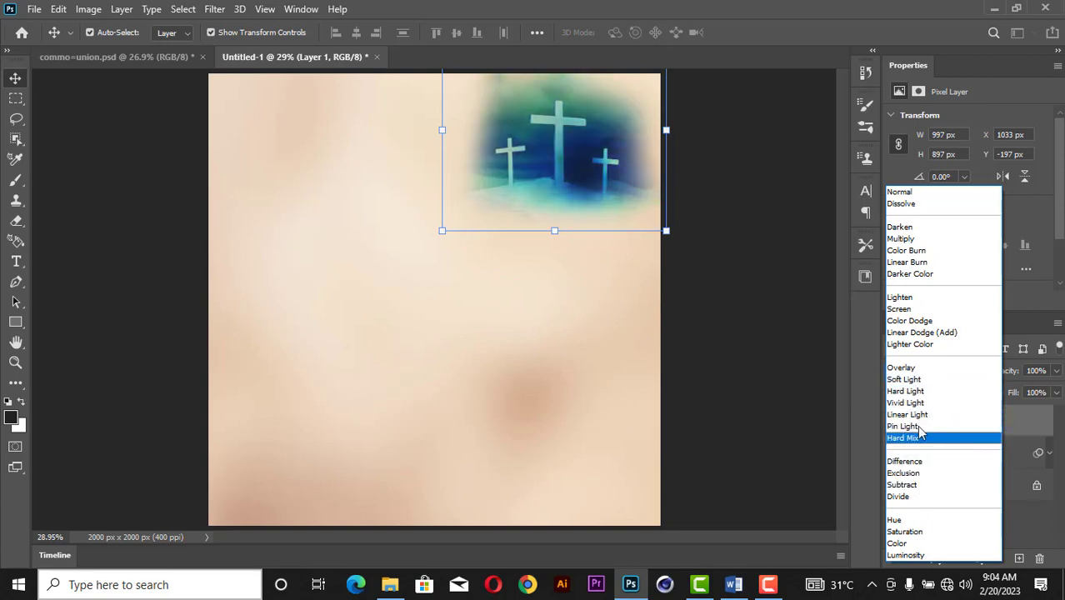
pyautogui.click(913, 382)
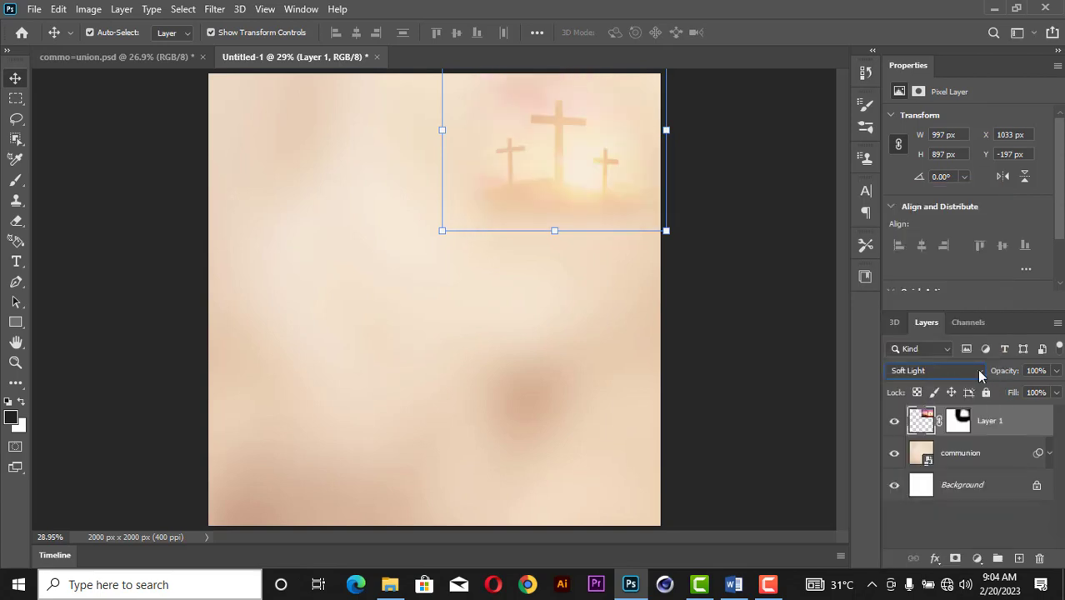
pyautogui.click(1054, 372)
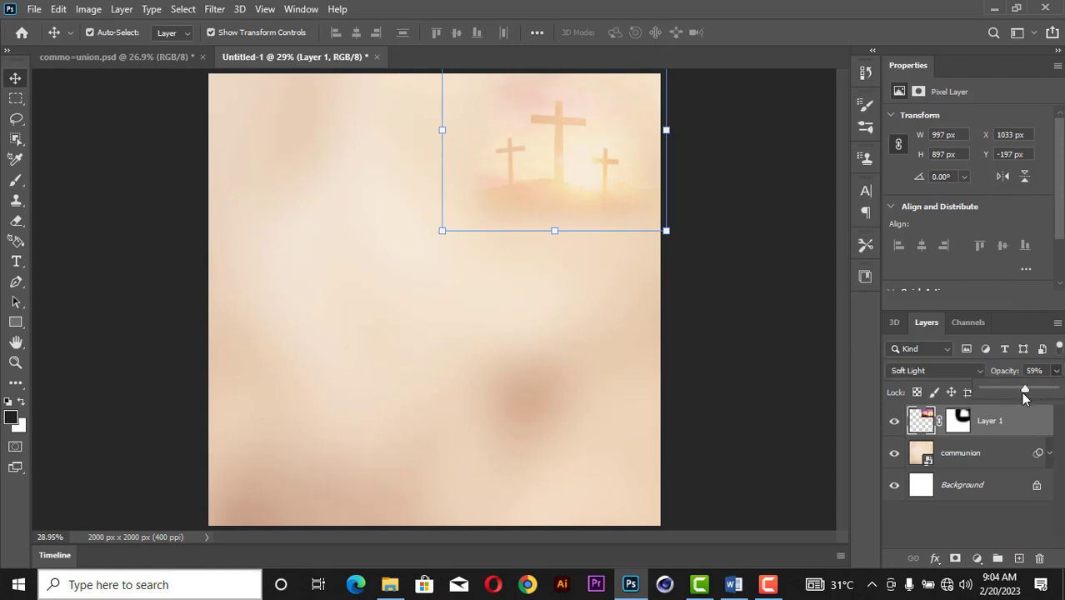
pyautogui.moveTo(1025, 398); pyautogui.dragTo(1000, 394)
pyautogui.moveTo(1049, 395); pyautogui.dragTo(1033, 403)
# - Apply a Black & White adjustment with the Default preset to the three-crosses layer
pyautogui.click(89, 10)
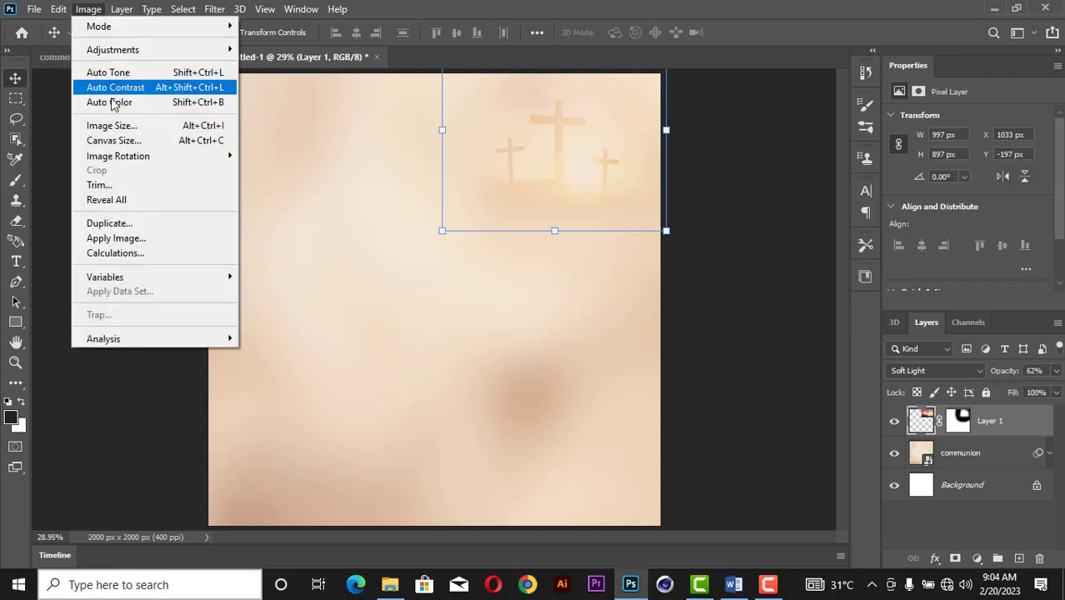
pyautogui.moveTo(140, 52)
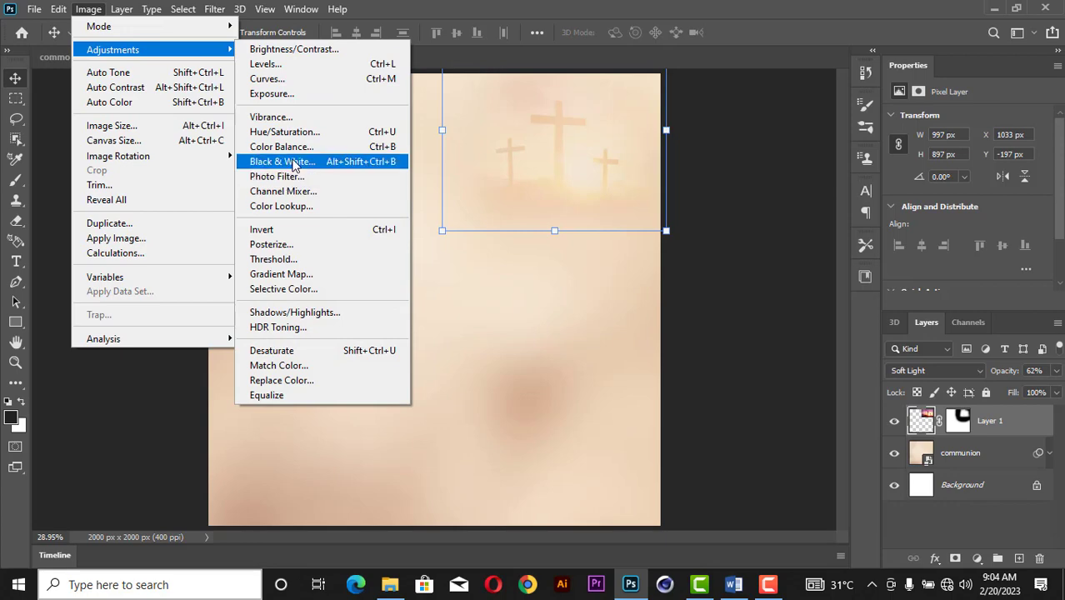
pyautogui.click(283, 161)
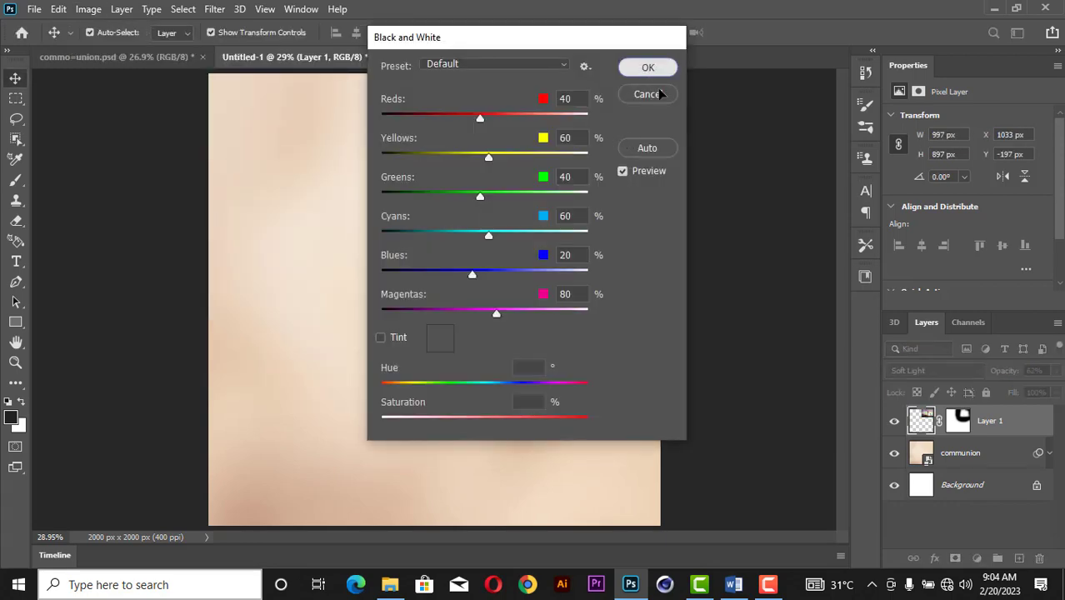
pyautogui.click(648, 67)
# - Enlarge the crosses layer to about 1068 by 961 px, keep it at the canvas's right edge, and deselect it
pyautogui.moveTo(442, 231); pyautogui.dragTo(425, 246)
pyautogui.moveTo(541, 175); pyautogui.dragTo(542, 173)
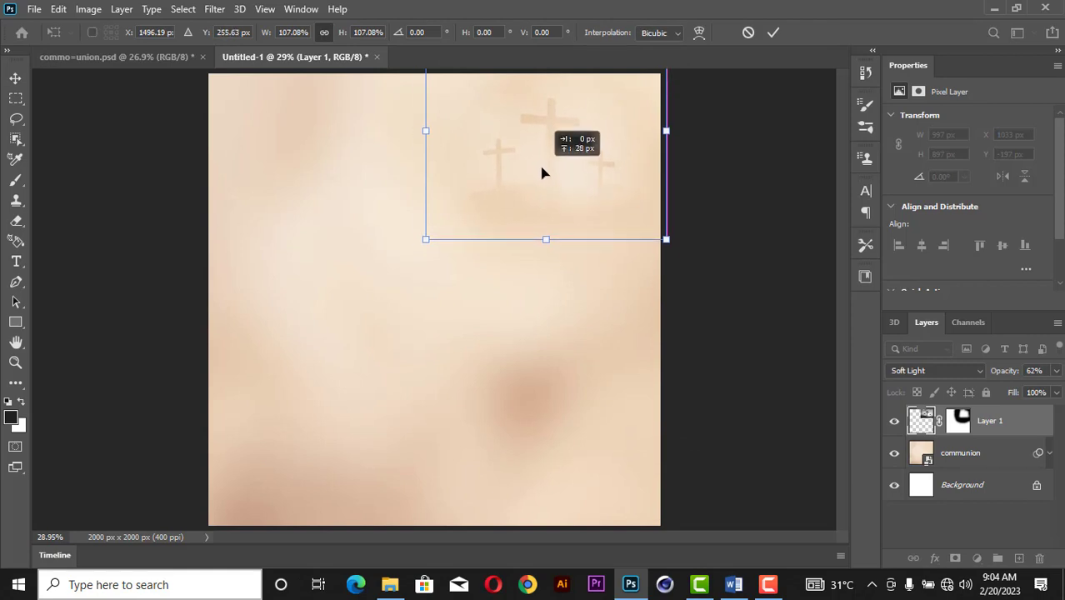
pyautogui.click(770, 33)
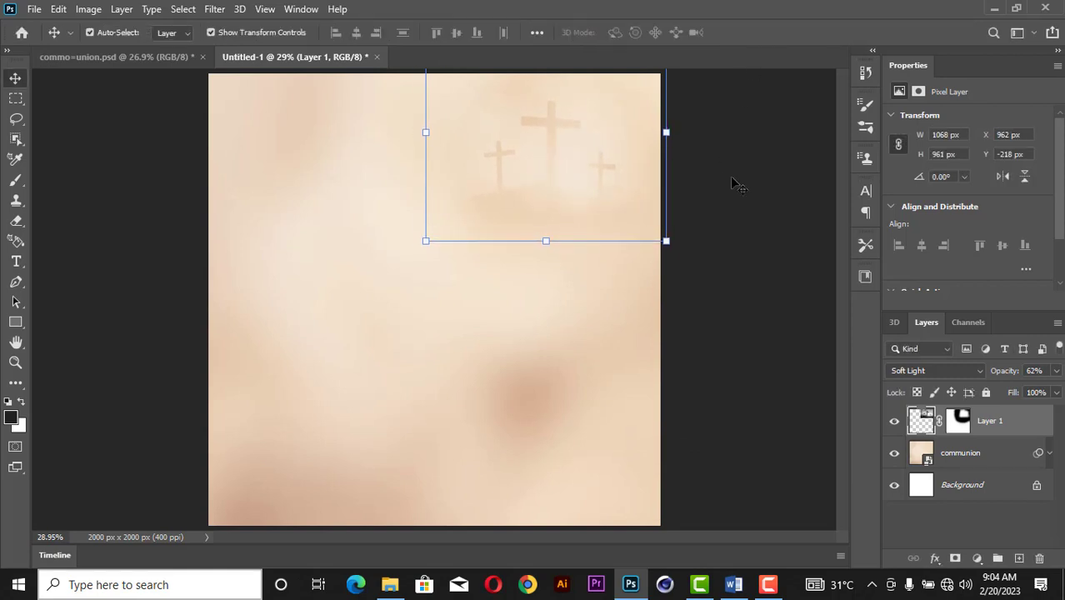
pyautogui.click(726, 183)
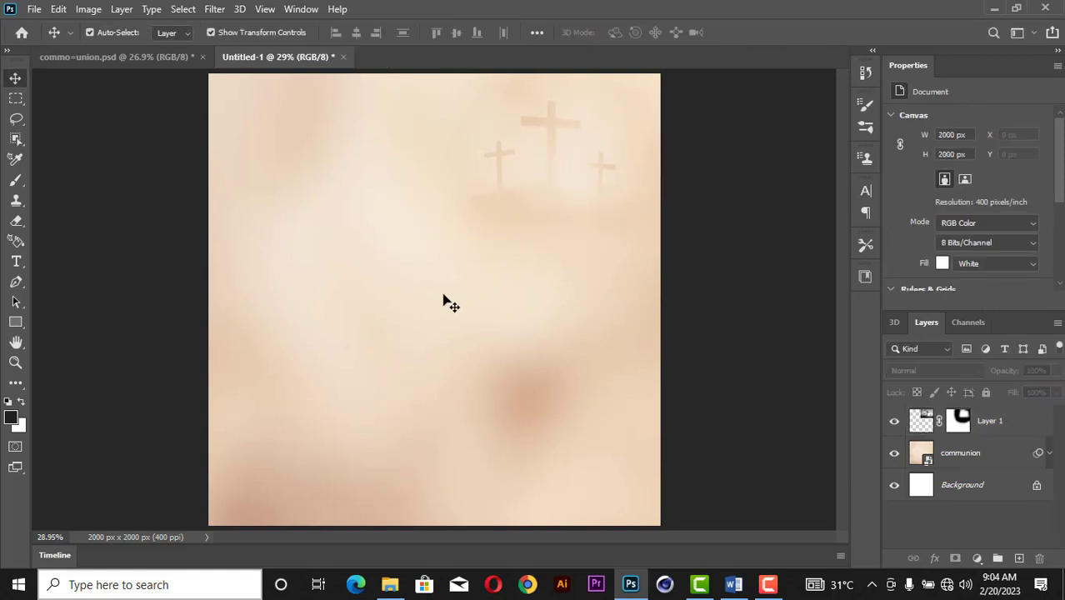
# - Switch to File Explorer and place the CROWD-5 image from the Power folder in Downloads into the flyer document
pyautogui.click(390, 584)
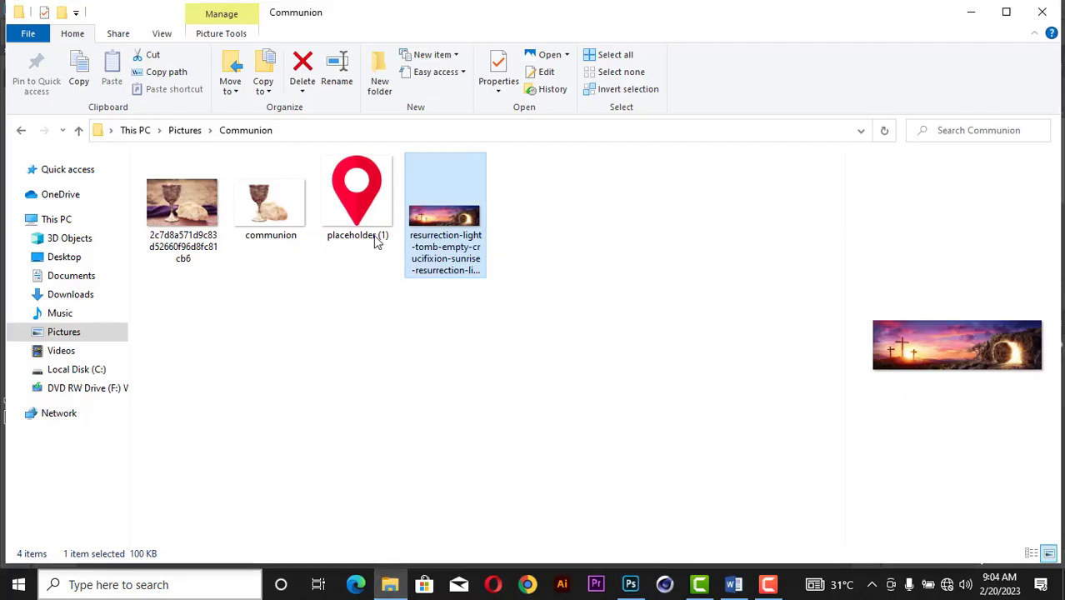
pyautogui.click(84, 296)
pyautogui.scroll(-3, 300, 390)
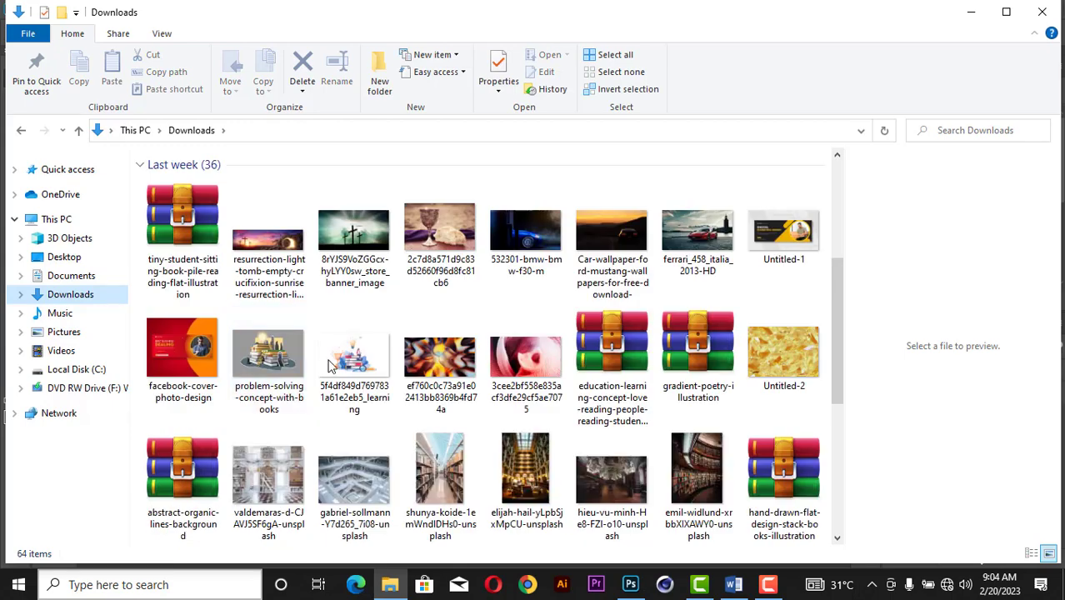
pyautogui.scroll(-4, 631, 312)
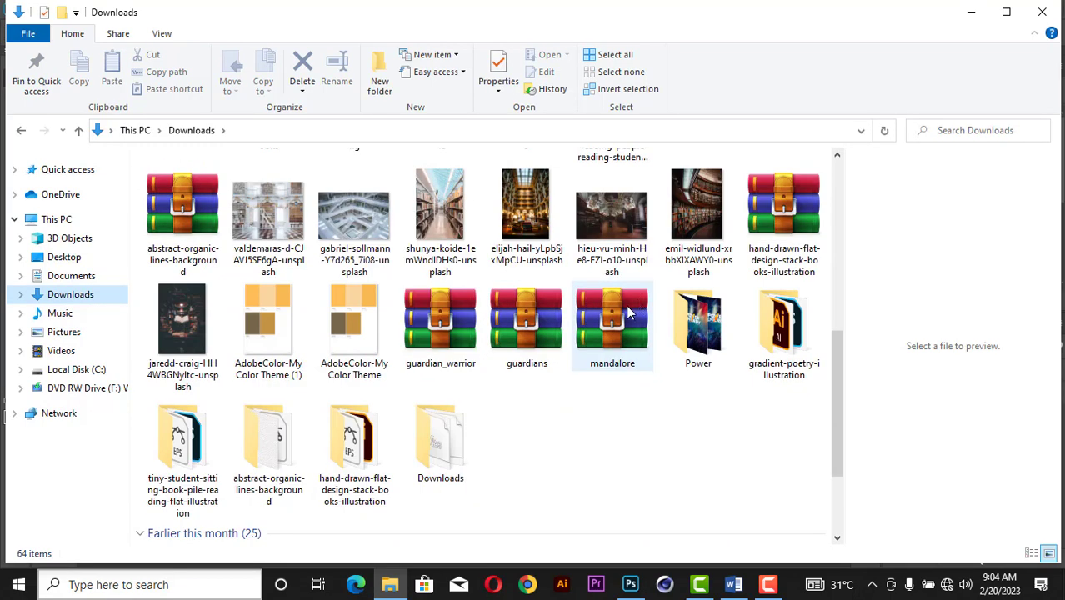
pyautogui.doubleClick(691, 333)
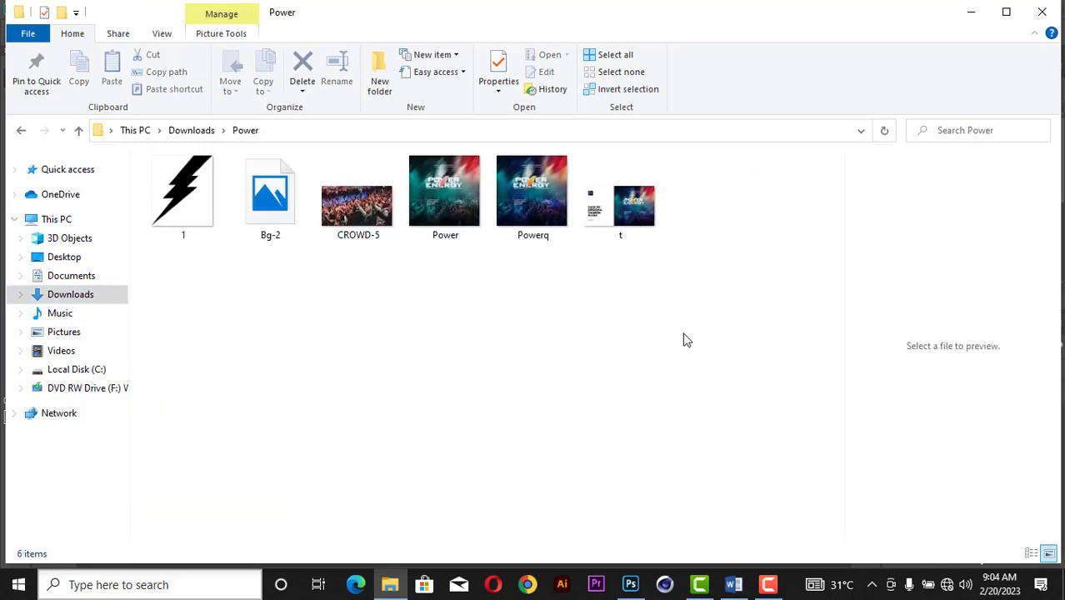
pyautogui.click(359, 215)
pyautogui.moveTo(373, 216); pyautogui.dragTo(442, 306)
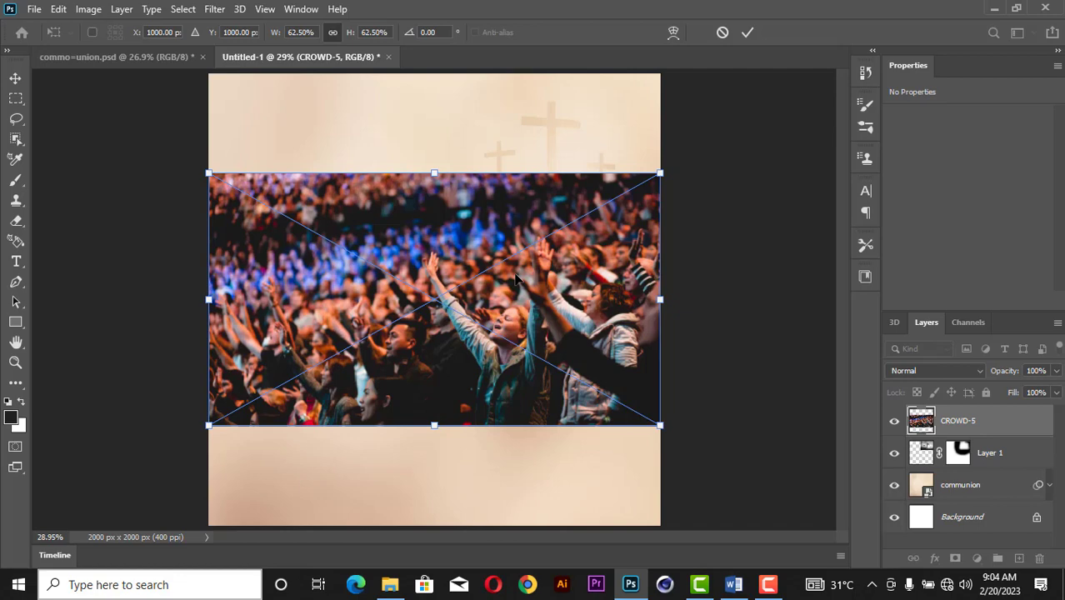
# - Move the crowd image to the canvas's lower edge and enlarge it to about 2583 by 1449 px
pyautogui.moveTo(575, 335); pyautogui.dragTo(580, 434)
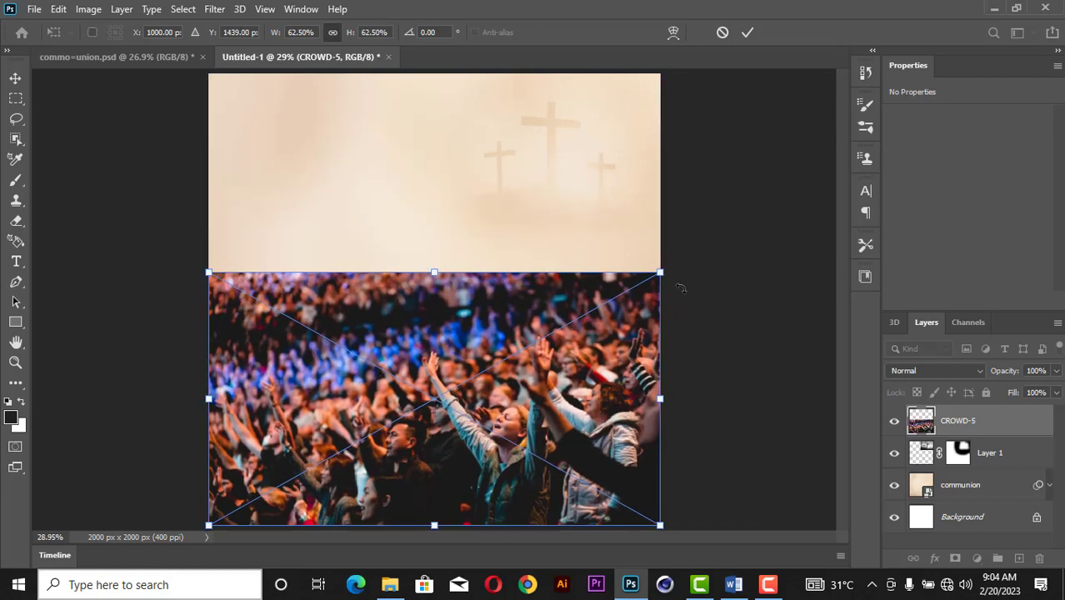
pyautogui.moveTo(669, 265); pyautogui.dragTo(781, 172)
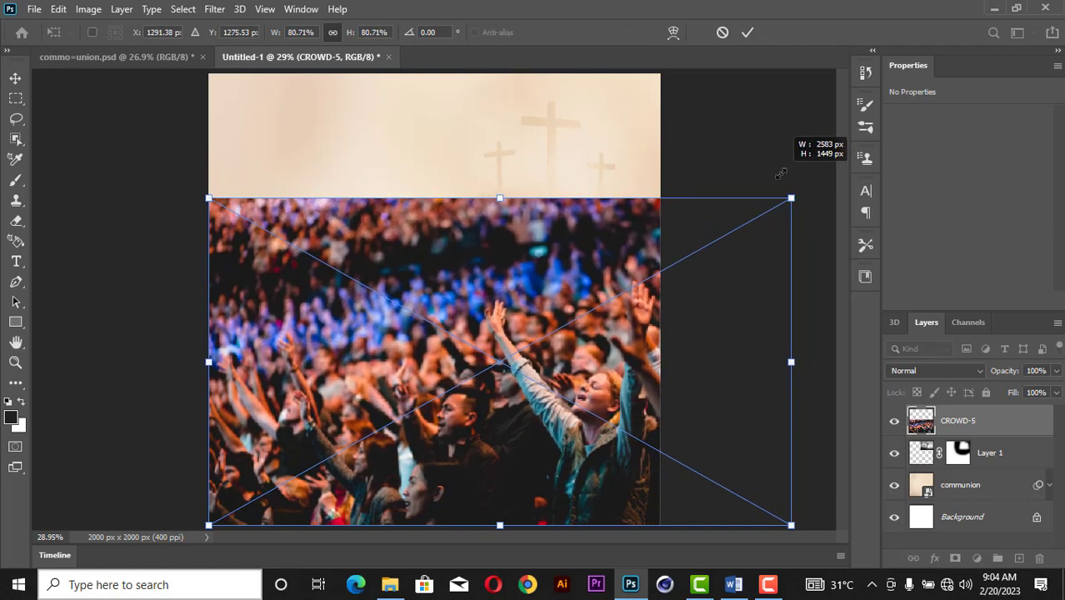
pyautogui.click(747, 32)
# - Apply a default Black & White adjustment to the CROWD-5 layer and set its blend mode to Soft Light
pyautogui.click(90, 10)
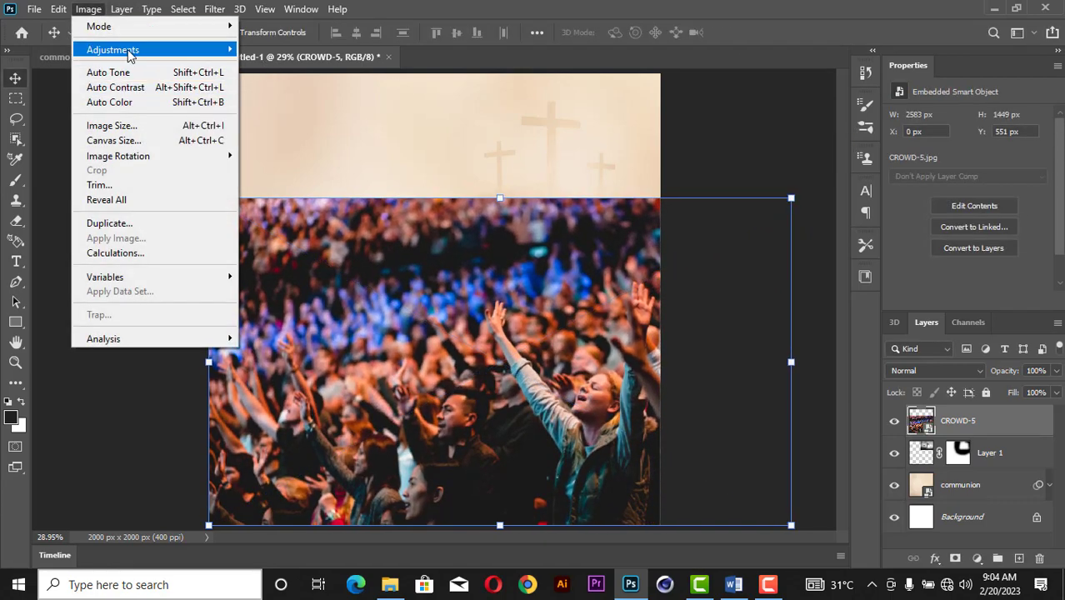
pyautogui.moveTo(131, 50)
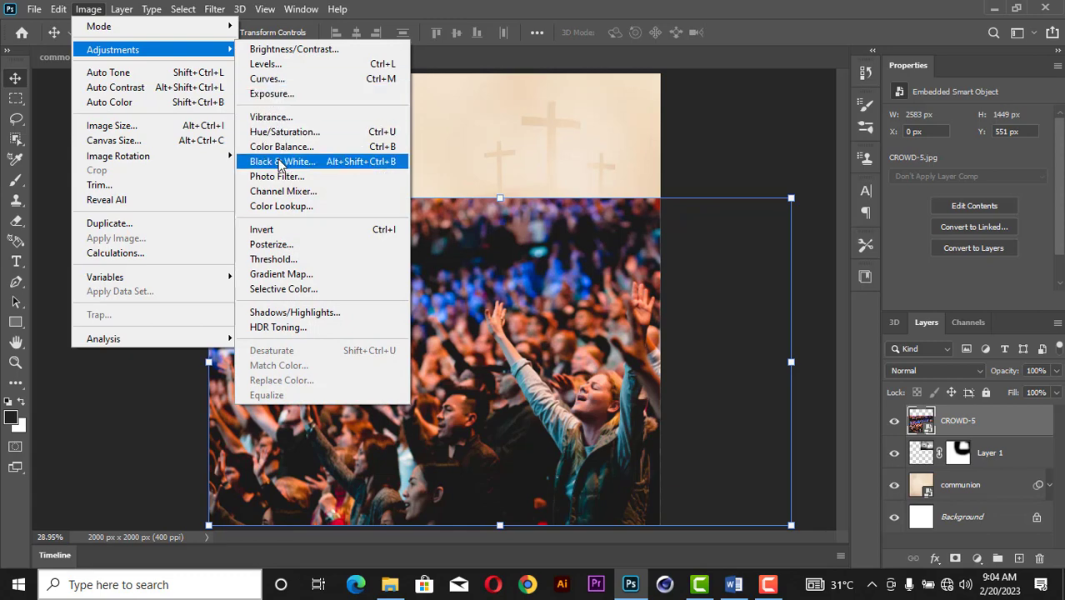
pyautogui.click(280, 162)
pyautogui.click(643, 68)
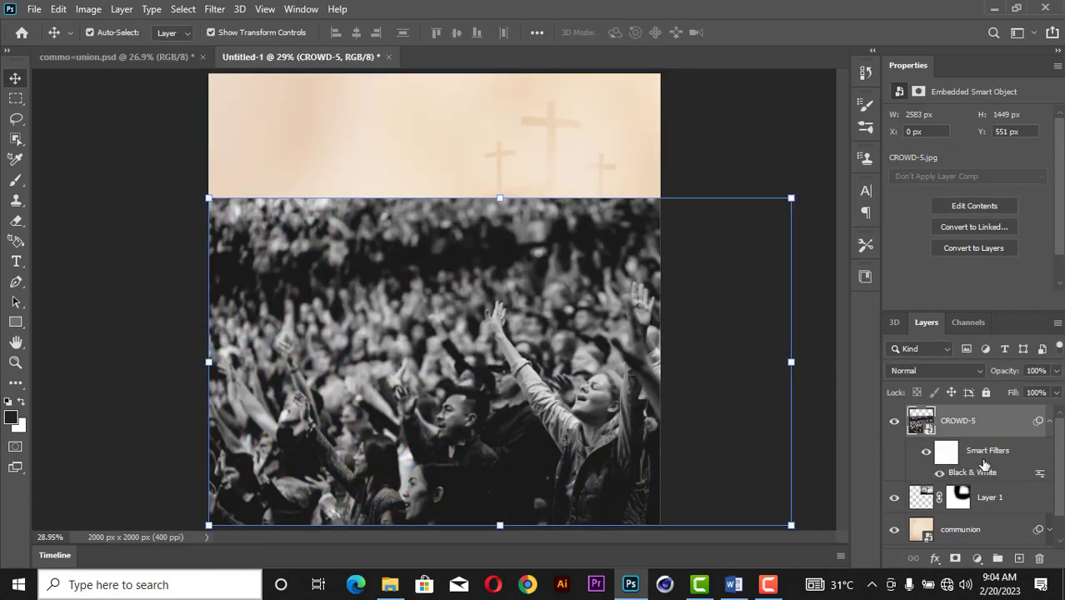
pyautogui.click(1048, 424)
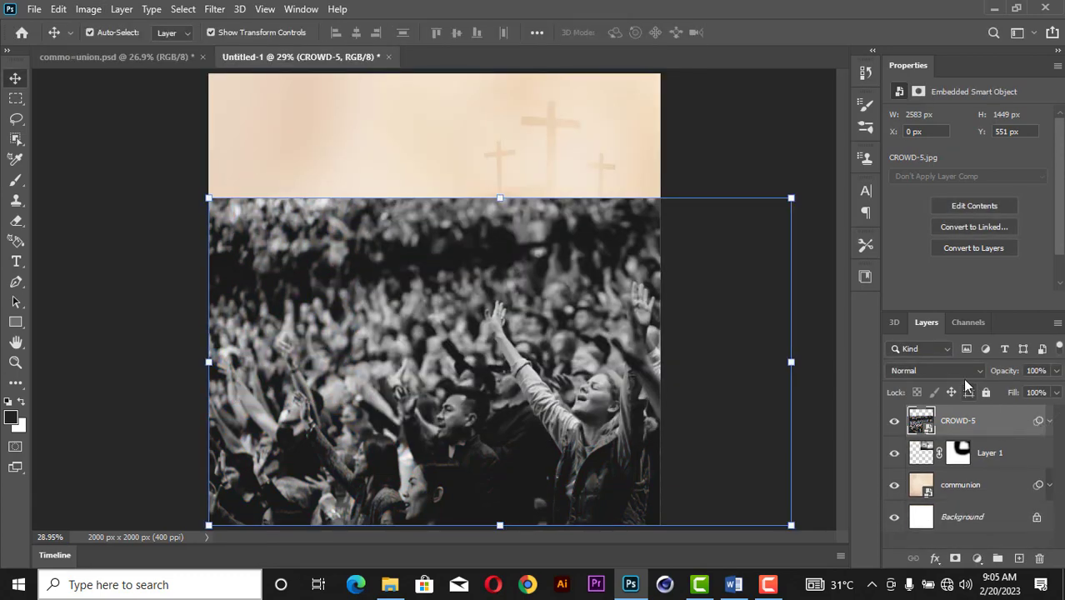
pyautogui.click(958, 370)
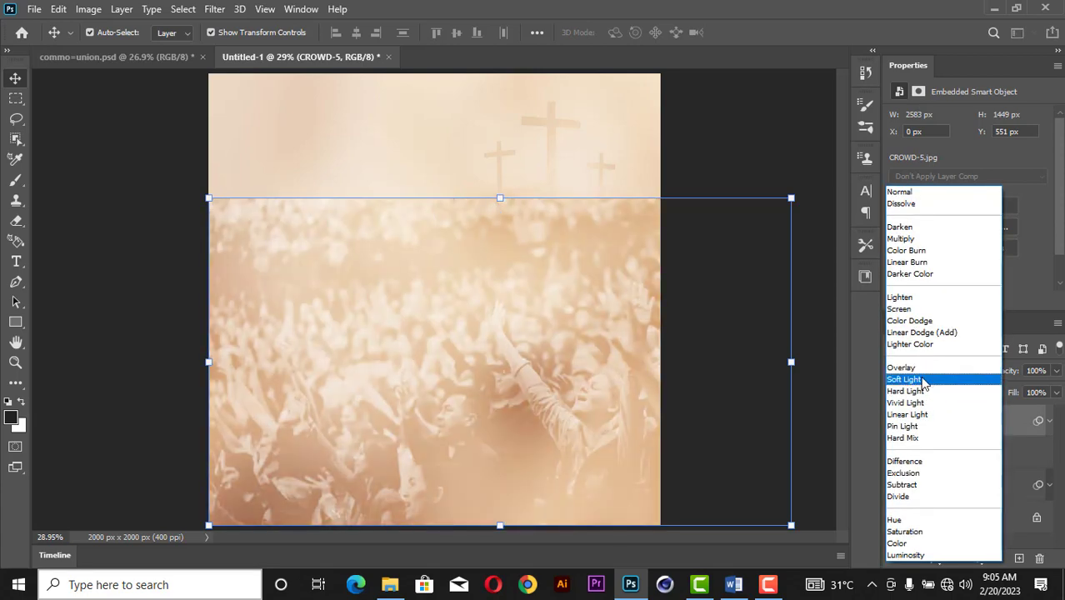
pyautogui.click(923, 380)
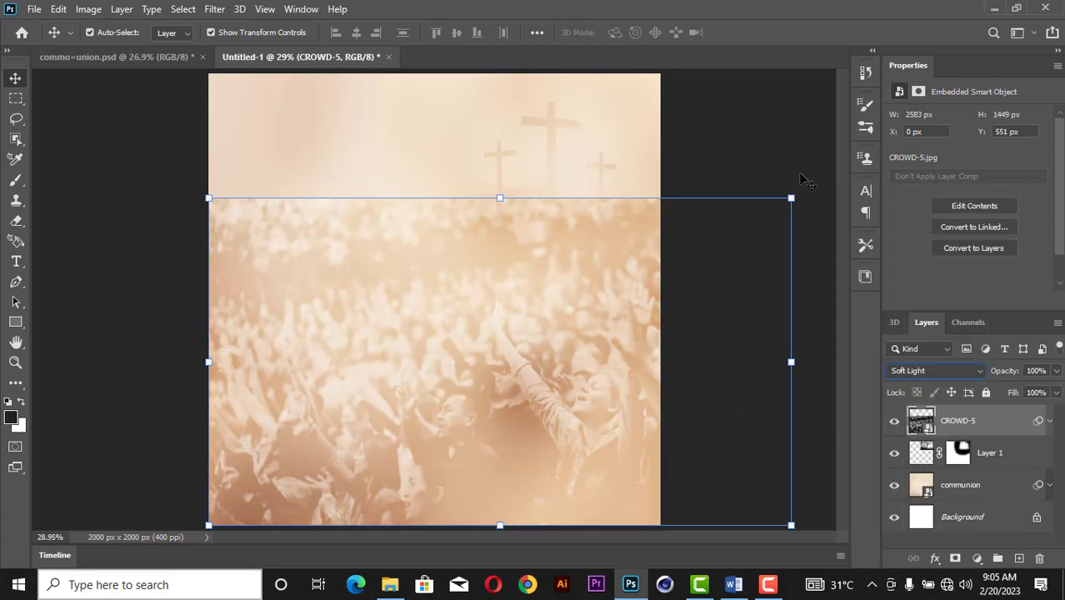
# - Scale the crowd layer to about 2532 by 1421 px and shift it slightly right and down on the canvas
pyautogui.moveTo(796, 190); pyautogui.dragTo(768, 210)
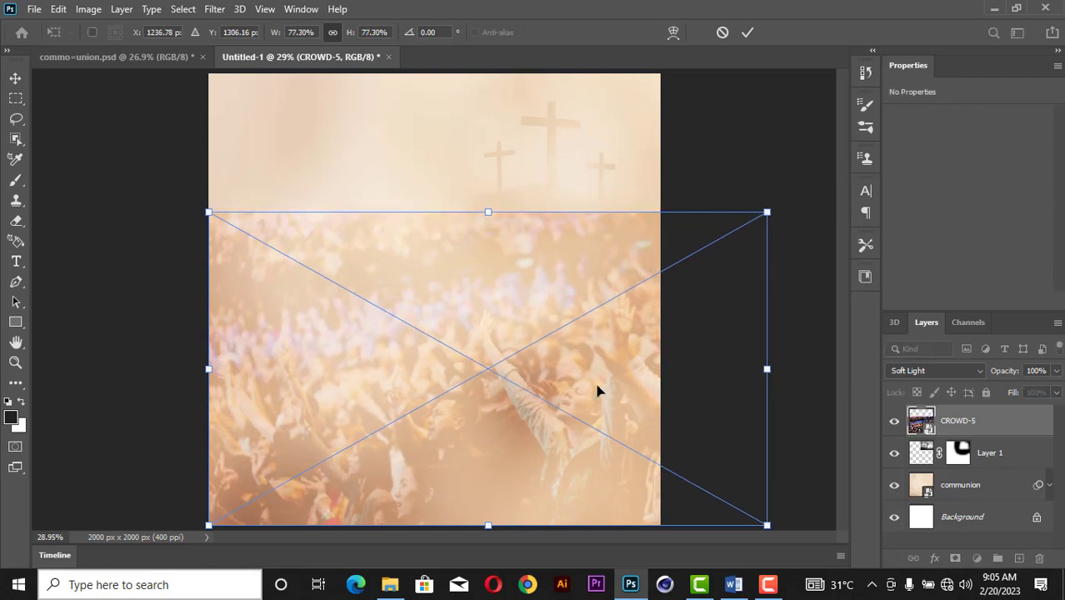
pyautogui.moveTo(596, 388); pyautogui.dragTo(609, 396)
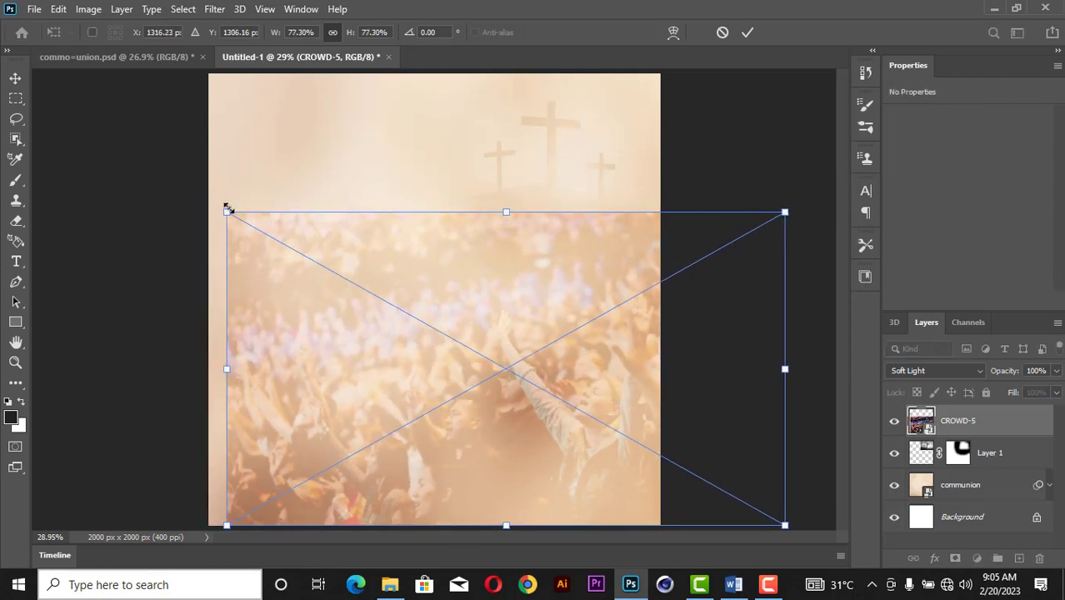
pyautogui.moveTo(225, 209); pyautogui.dragTo(213, 202)
pyautogui.moveTo(558, 405)
pyautogui.mouseDown()
pyautogui.moveTo(570, 421)
pyautogui.moveTo(563, 414)
pyautogui.mouseUp()
pyautogui.click(747, 32)
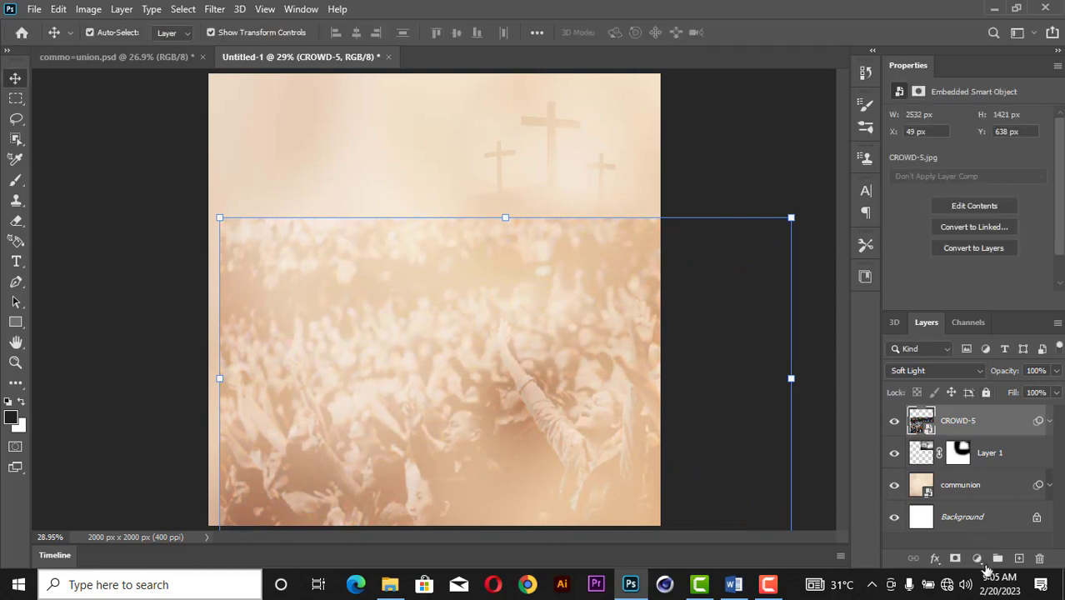
# - Add a layer mask to the crowd layer and paint black with a soft 700 px brush over its upper and left areas
pyautogui.click(954, 559)
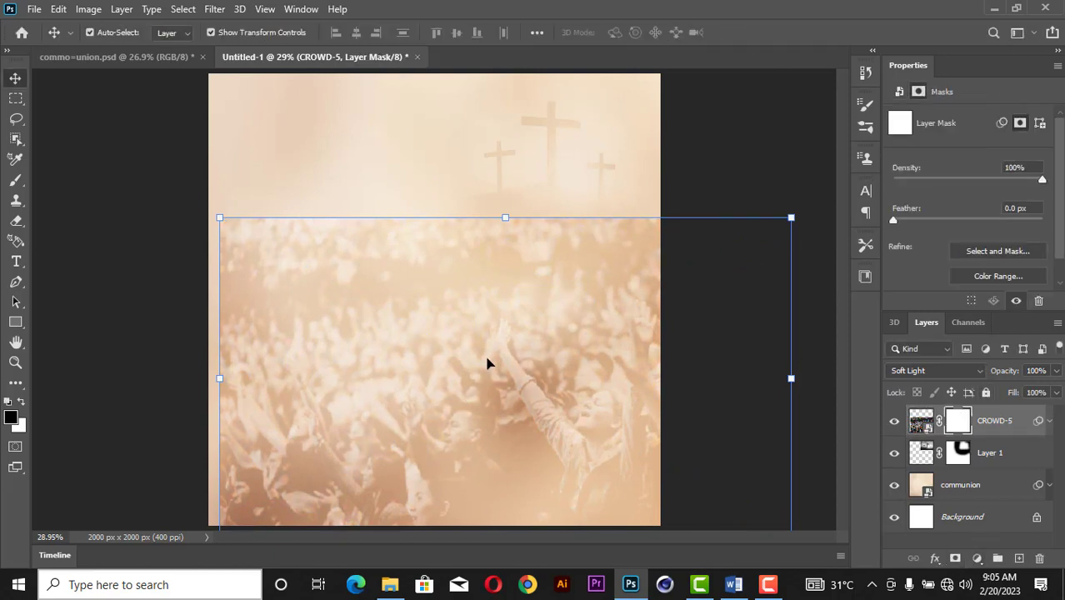
pyautogui.click(16, 180)
pyautogui.moveTo(232, 252)
pyautogui.mouseDown()
pyautogui.moveTo(527, 231)
pyautogui.moveTo(585, 219)
pyautogui.moveTo(573, 201)
pyautogui.mouseUp()
pyautogui.press(']')
pyautogui.press(']')
pyautogui.press(']')
pyautogui.moveTo(311, 259)
pyautogui.mouseDown()
pyautogui.moveTo(229, 375)
pyautogui.moveTo(238, 311)
pyautogui.moveTo(260, 331)
pyautogui.moveTo(253, 516)
pyautogui.moveTo(338, 504)
pyautogui.moveTo(378, 441)
pyautogui.moveTo(351, 294)
pyautogui.moveTo(505, 231)
pyautogui.moveTo(445, 238)
pyautogui.mouseUp()
pyautogui.hotkey('ctrl', 'z')
pyautogui.moveTo(271, 283)
pyautogui.mouseDown()
pyautogui.moveTo(247, 265)
pyautogui.moveTo(227, 532)
pyautogui.moveTo(234, 352)
pyautogui.moveTo(266, 273)
pyautogui.moveTo(523, 211)
pyautogui.moveTo(678, 198)
pyautogui.moveTo(656, 261)
pyautogui.moveTo(504, 280)
pyautogui.moveTo(363, 334)
pyautogui.moveTo(313, 466)
pyautogui.moveTo(288, 495)
pyautogui.moveTo(267, 492)
pyautogui.moveTo(426, 441)
pyautogui.moveTo(455, 376)
pyautogui.moveTo(424, 341)
pyautogui.moveTo(406, 342)
pyautogui.moveTo(394, 314)
pyautogui.moveTo(602, 207)
pyautogui.moveTo(579, 250)
pyautogui.mouseUp()
pyautogui.click(15, 78)
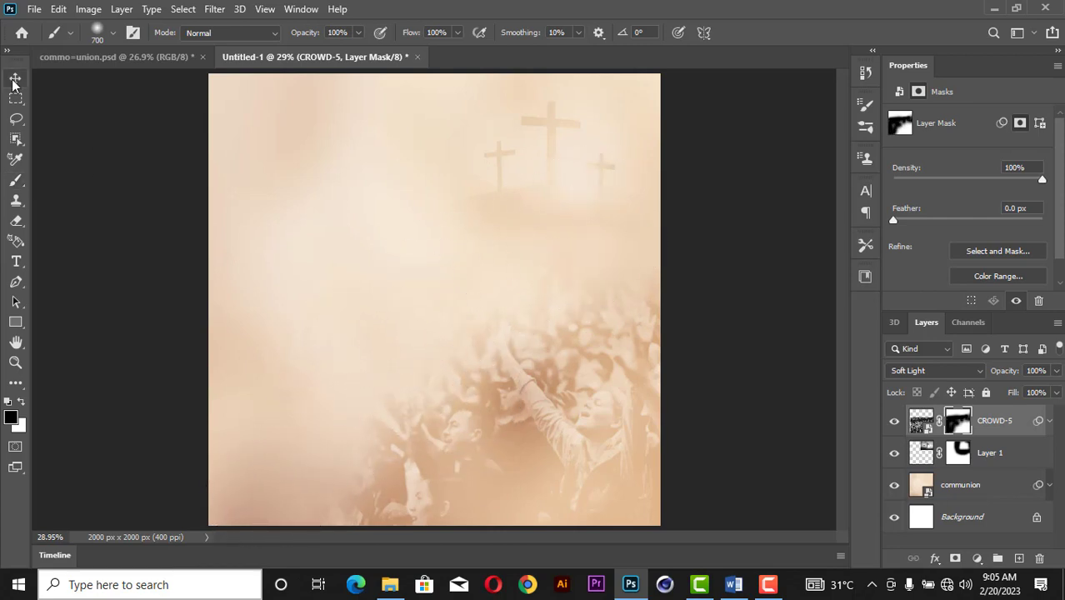
# - Lower the crowd layer's opacity to 61% and move it down to a Y position of about 686 px
pyautogui.click(929, 424)
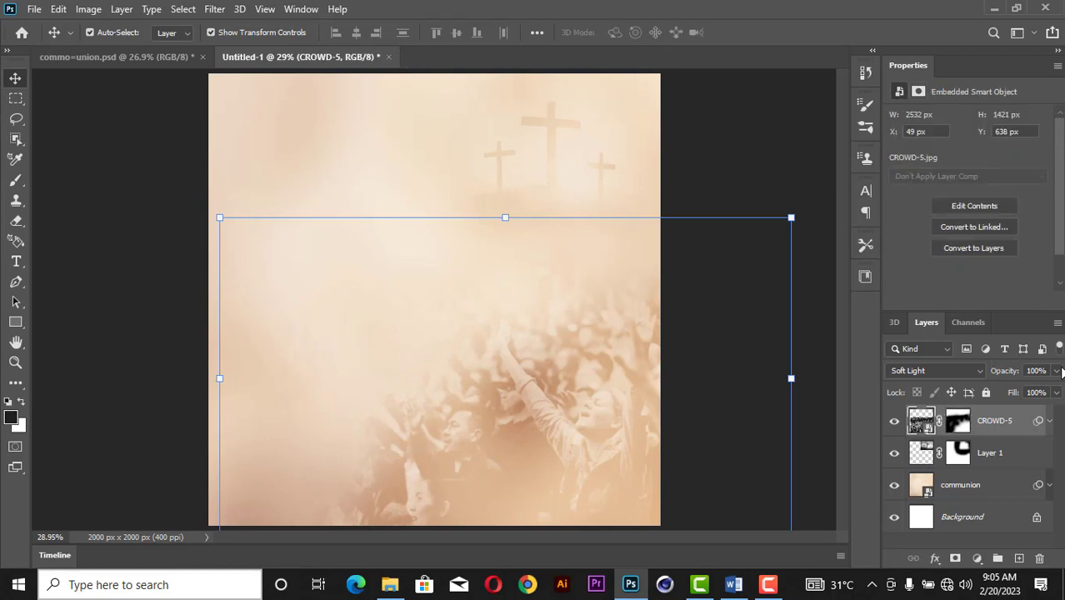
pyautogui.click(1057, 370)
pyautogui.click(1031, 392)
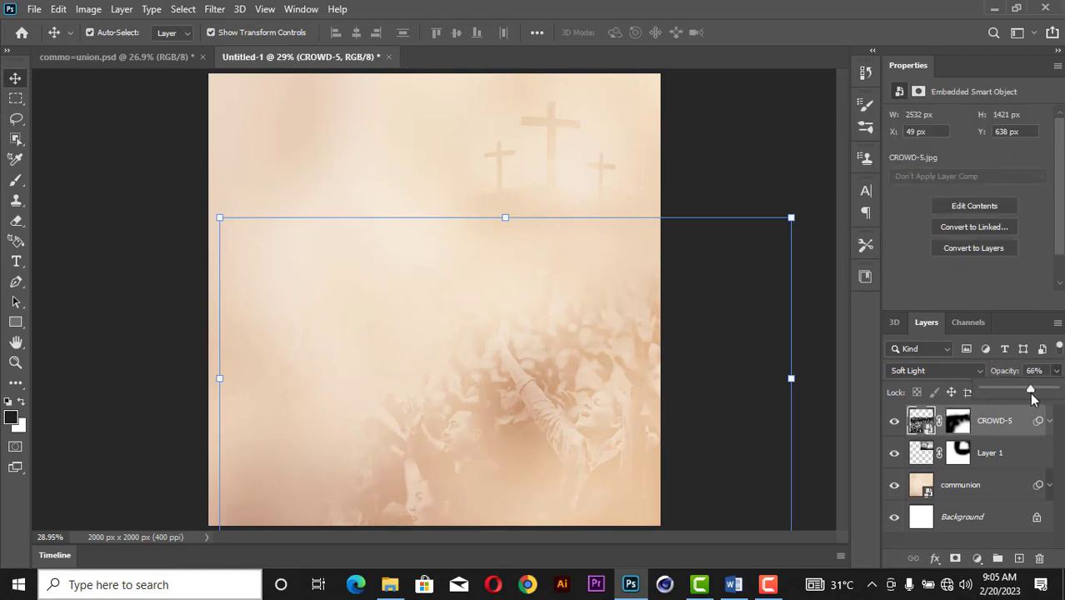
pyautogui.click(713, 73)
pyautogui.click(734, 163)
pyautogui.click(582, 397)
pyautogui.moveTo(582, 402); pyautogui.dragTo(594, 405)
pyautogui.click(762, 171)
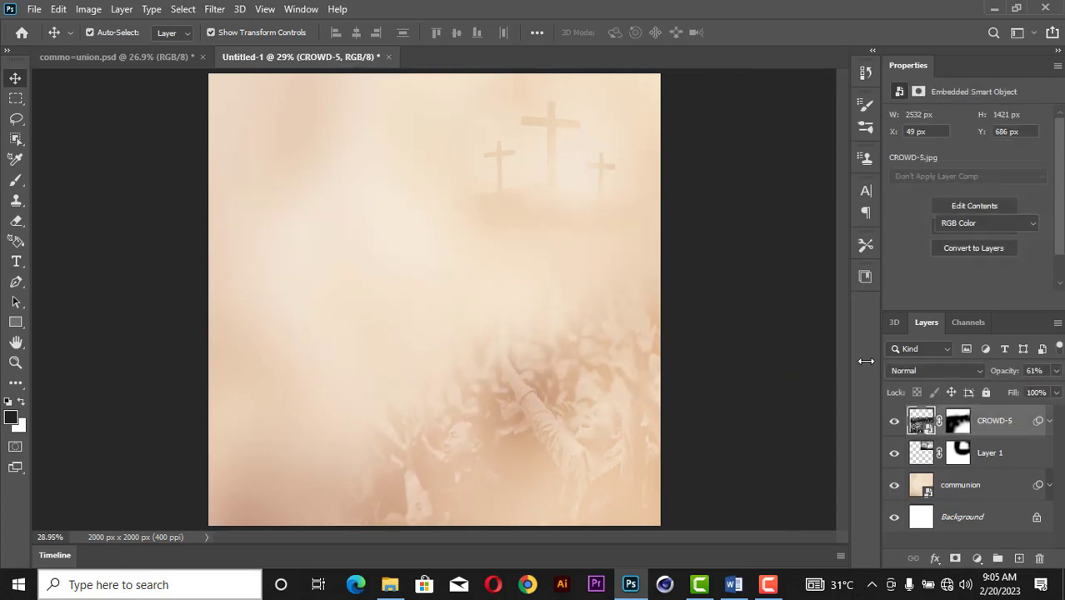
# - Group the CROWD-5, crosses and communion layers and name the group Background
pyautogui.click(998, 420)
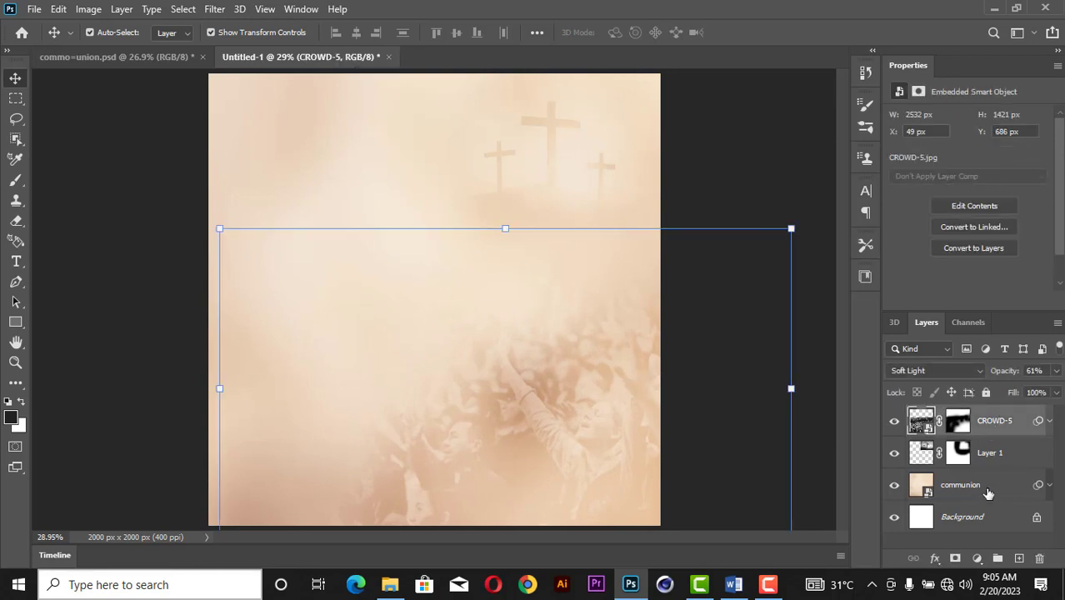
pyautogui.keyDown('shift'); pyautogui.click(988, 491); pyautogui.keyUp('shift')
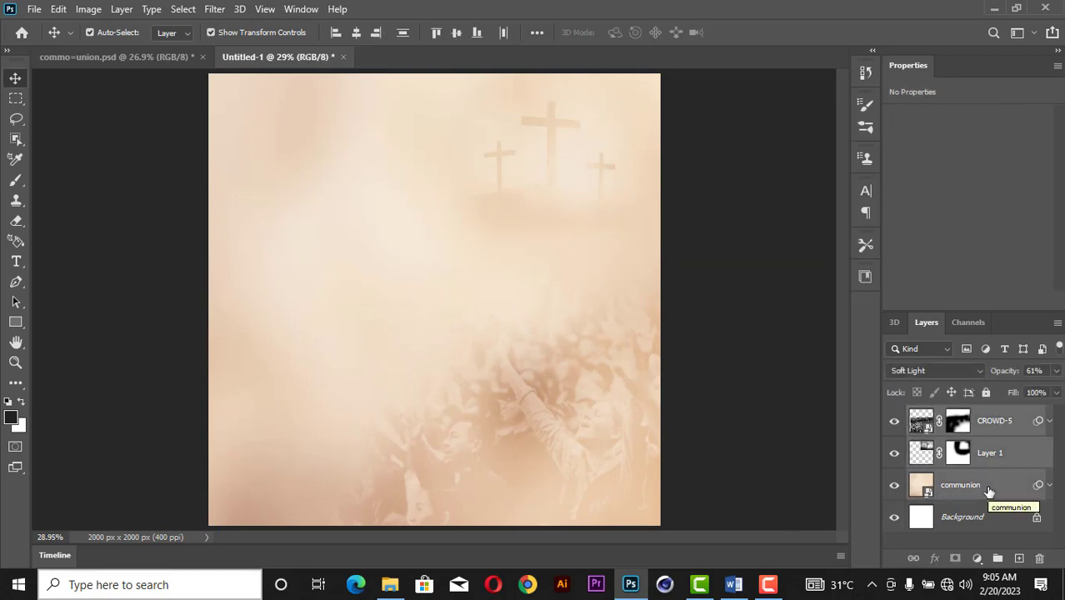
pyautogui.rightClick(988, 491)
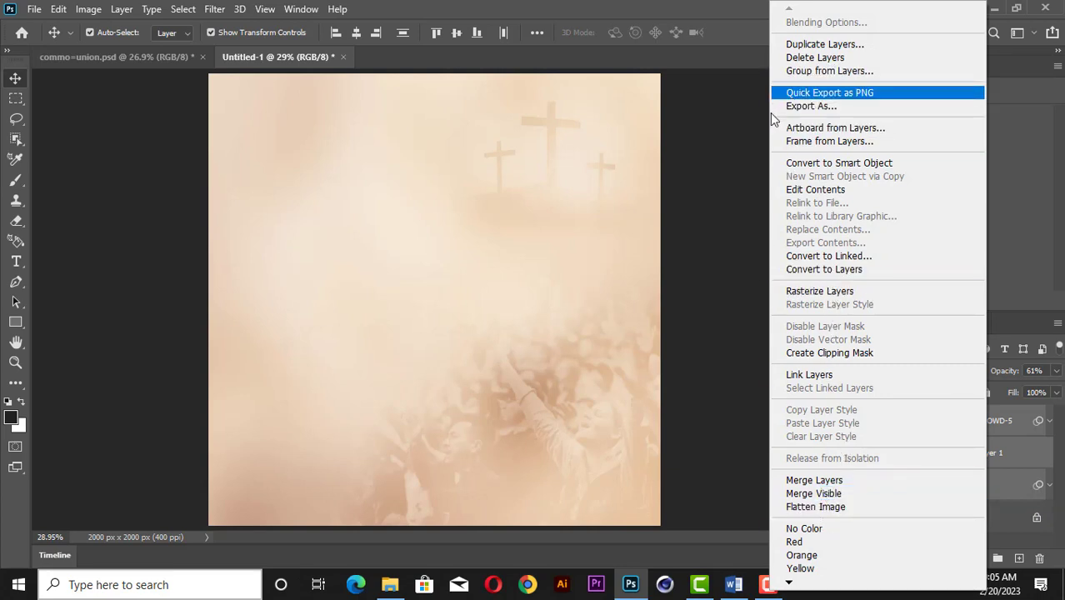
pyautogui.click(748, 131)
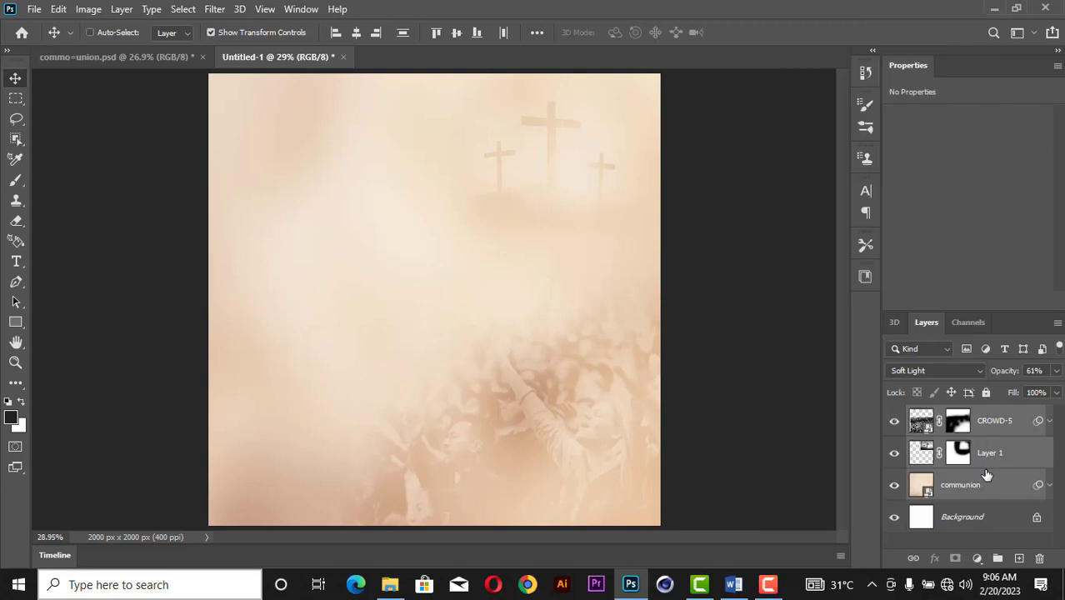
pyautogui.hotkey('ctrl', 'g')
pyautogui.doubleClick(954, 417)
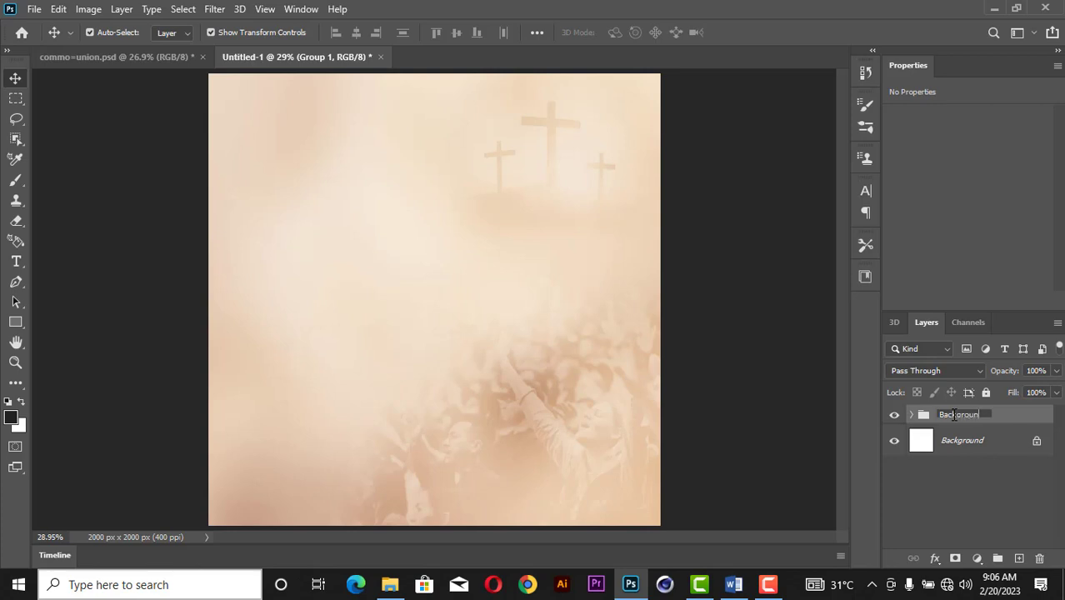
pyautogui.write('Background')
pyautogui.press('Return')
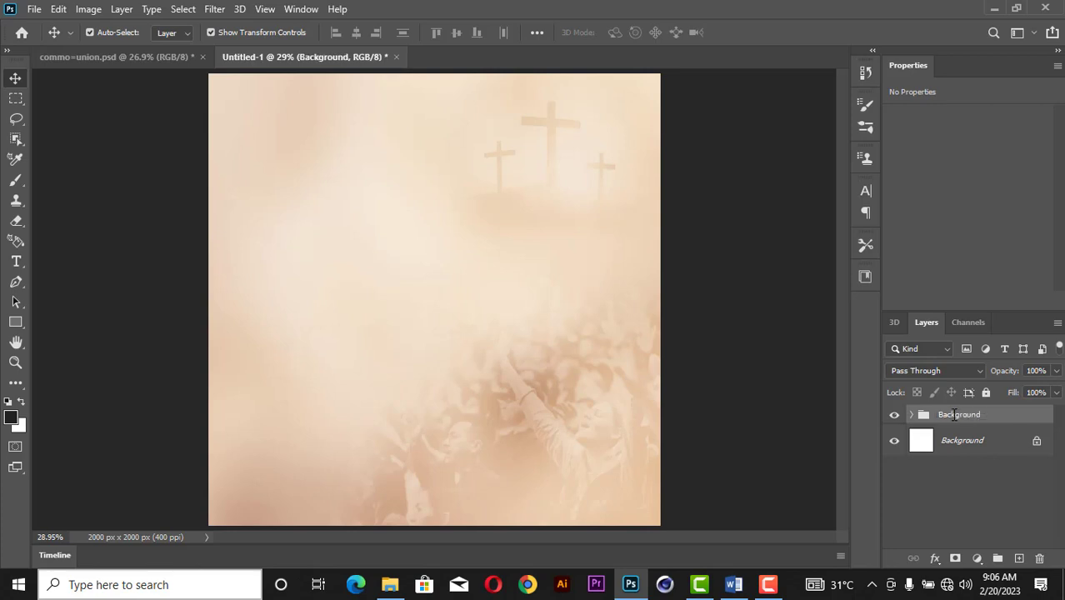
pyautogui.click(773, 312)
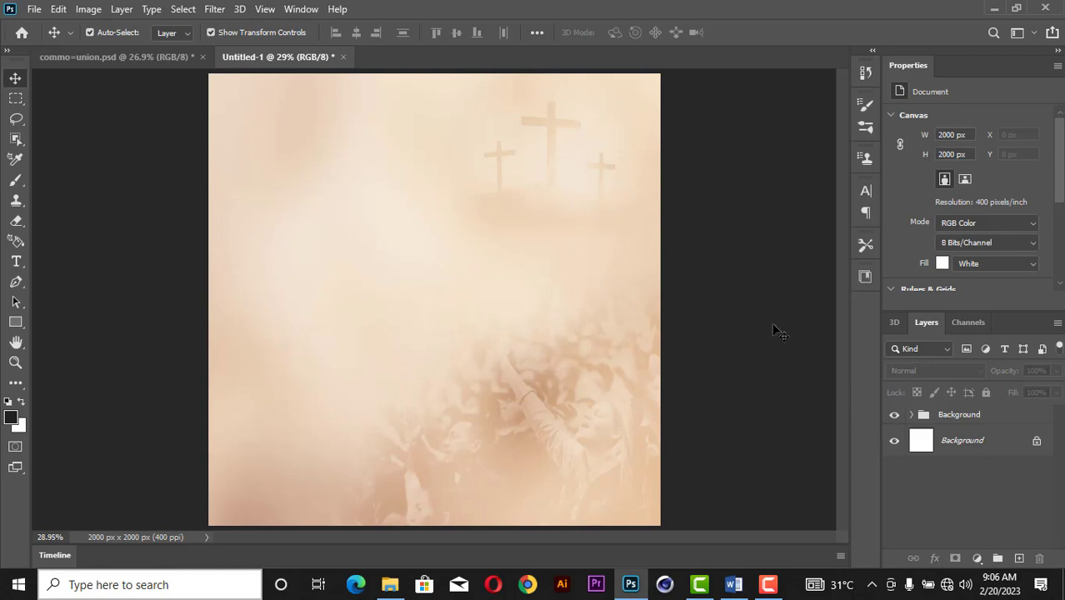
# - Place the communion image from the Pictures > Communion folder in File Explorer onto the flyer canvas
pyautogui.click(389, 583)
pyautogui.click(70, 333)
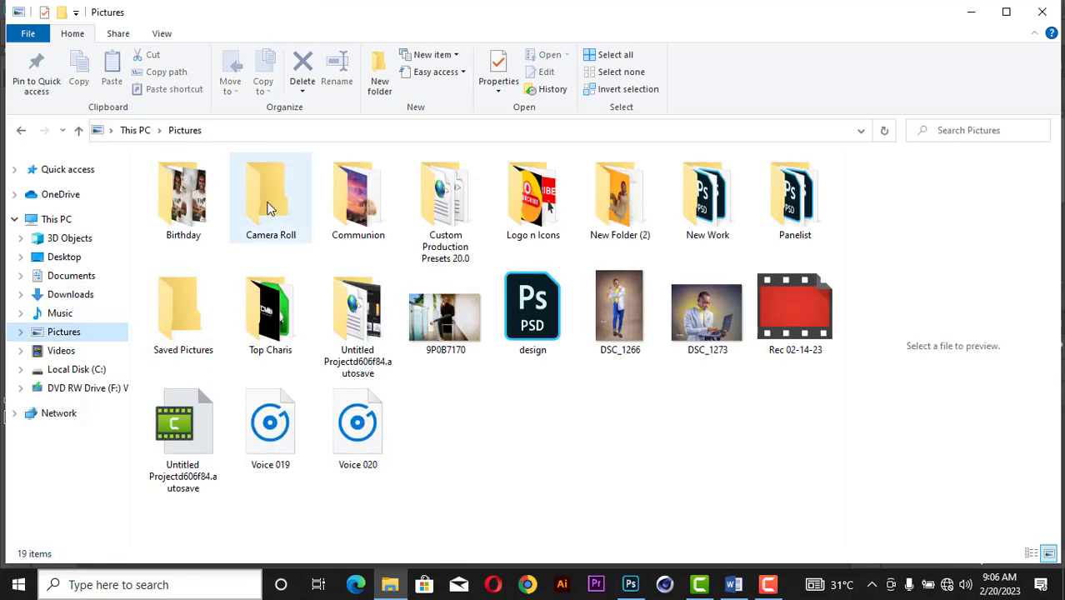
pyautogui.doubleClick(339, 200)
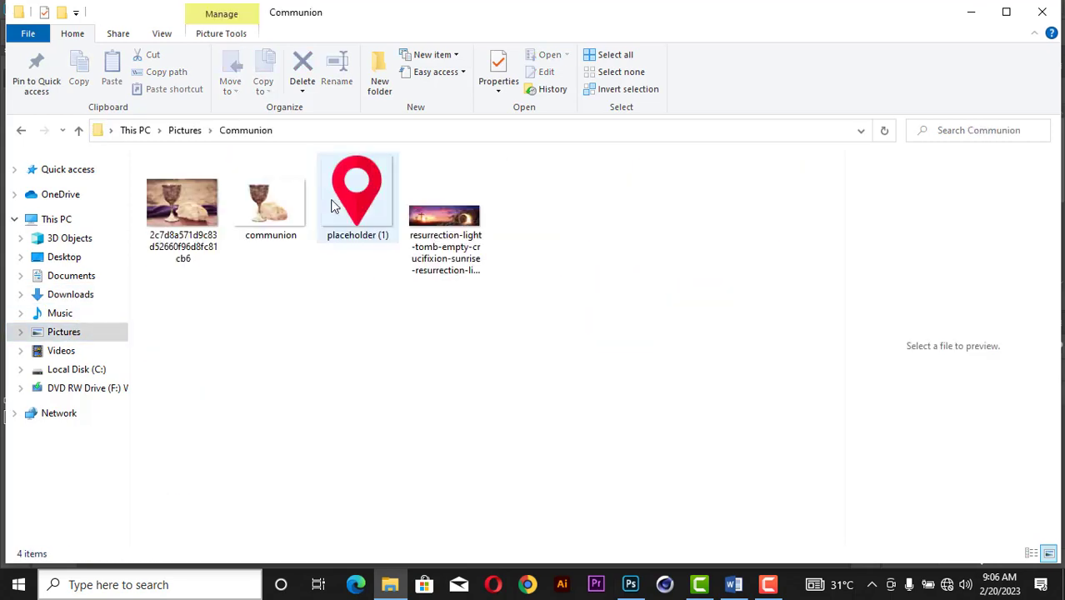
pyautogui.click(273, 216)
pyautogui.moveTo(273, 215); pyautogui.dragTo(450, 390)
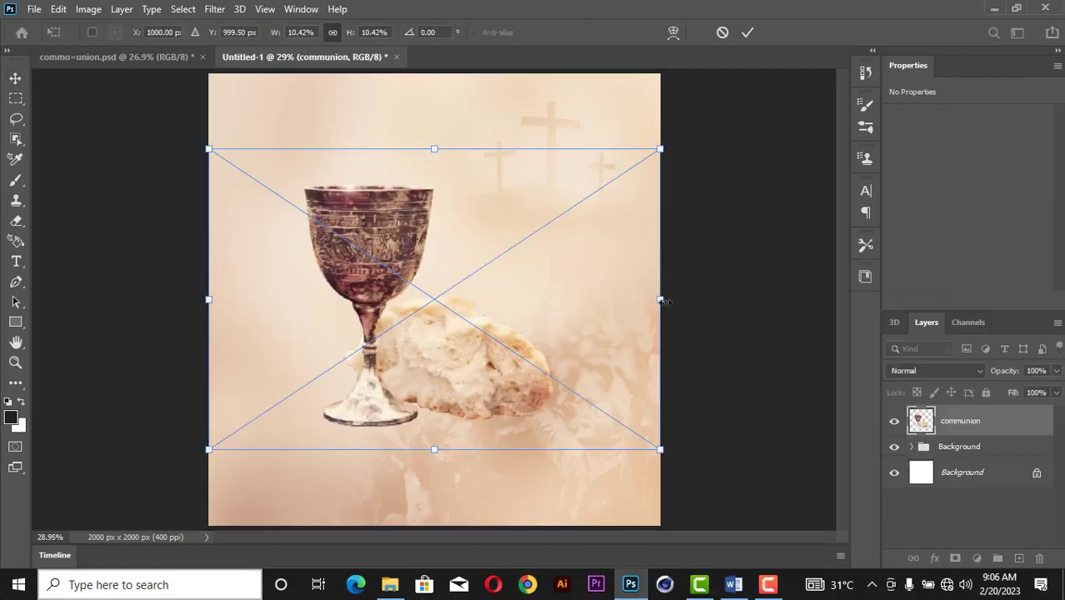
# - Scale the placed communion image to 9.27% and move it slightly down to about X 377, Y 585 px
pyautogui.moveTo(664, 301); pyautogui.dragTo(611, 297)
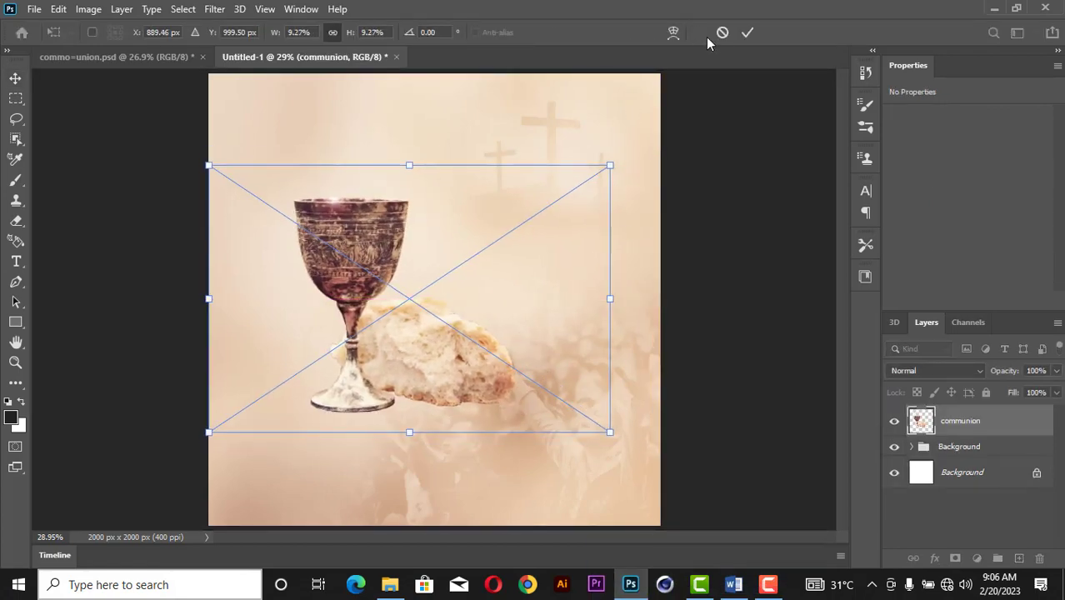
pyautogui.click(747, 33)
pyautogui.moveTo(415, 326)
pyautogui.mouseDown()
pyautogui.moveTo(415, 345)
pyautogui.moveTo(416, 321)
pyautogui.mouseUp()
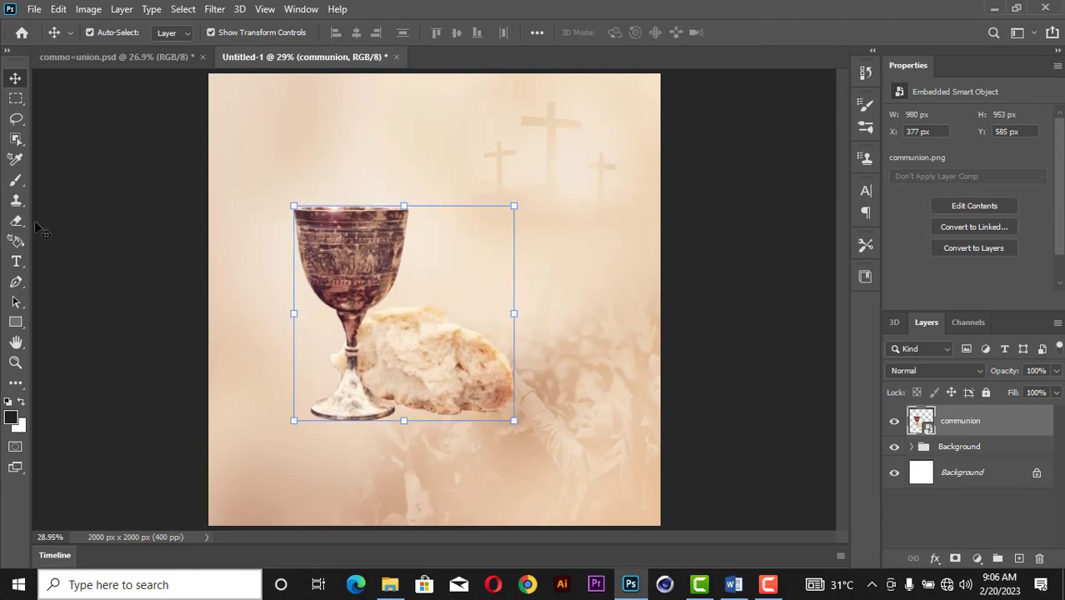
# - Draw a black-filled circle about 929 px in diameter over the chalice and bread
pyautogui.moveTo(15, 321); pyautogui.dragTo(100, 349)
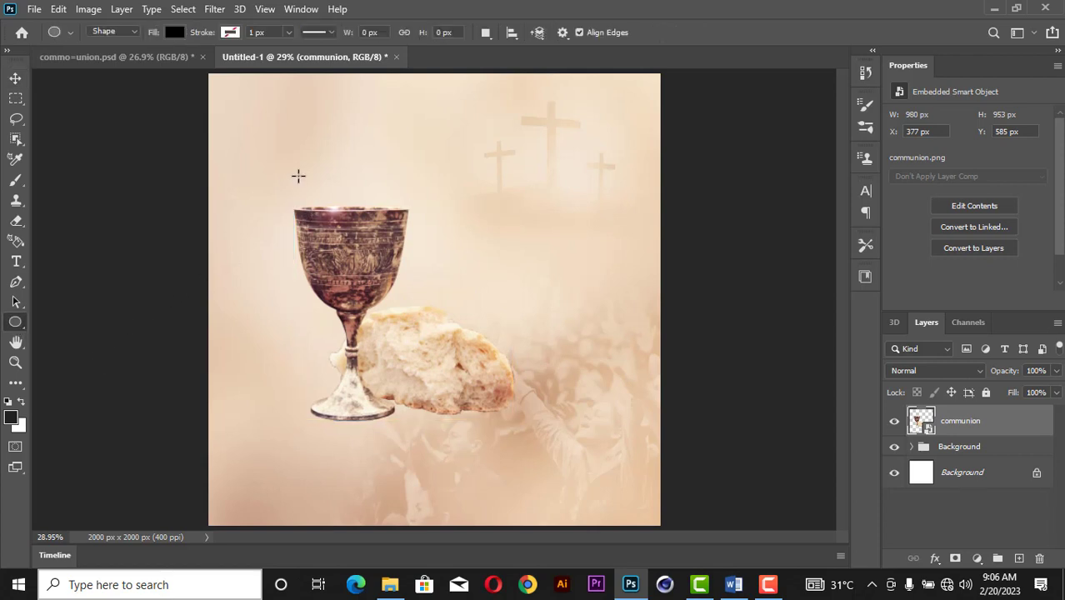
pyautogui.moveTo(298, 175); pyautogui.dragTo(508, 434)
pyautogui.press('v')
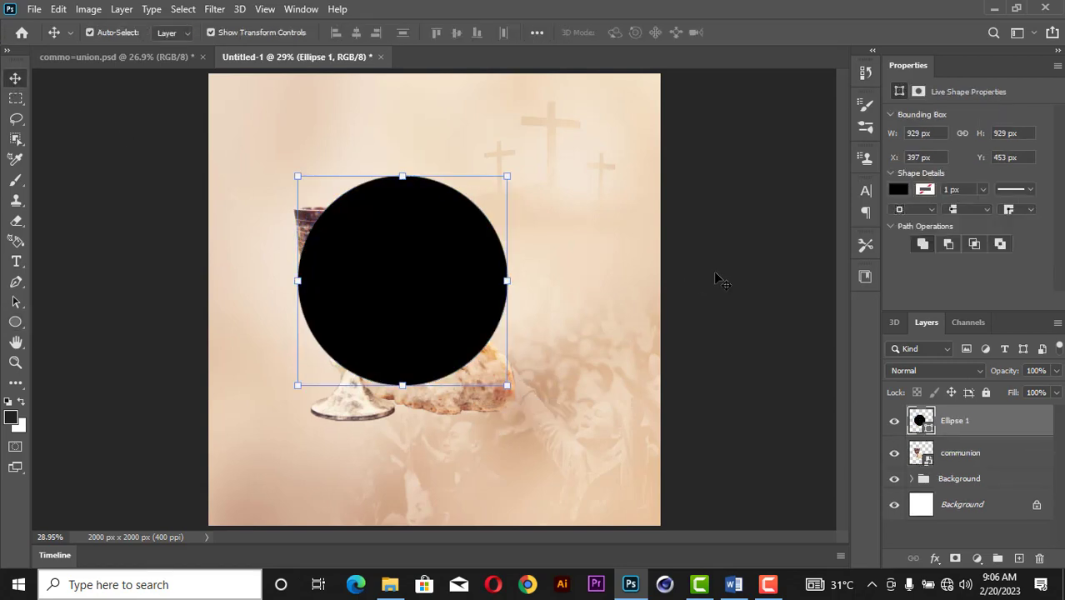
# - Move the circle's layer below the communion layer and position the circle at about X 339, Y 505 px
pyautogui.moveTo(417, 273)
pyautogui.mouseDown()
pyautogui.moveTo(413, 291)
pyautogui.moveTo(400, 290)
pyautogui.moveTo(409, 276)
pyautogui.moveTo(418, 285)
pyautogui.moveTo(413, 267)
pyautogui.moveTo(417, 282)
pyautogui.mouseUp()
pyautogui.moveTo(996, 431); pyautogui.dragTo(998, 465)
pyautogui.click(708, 318)
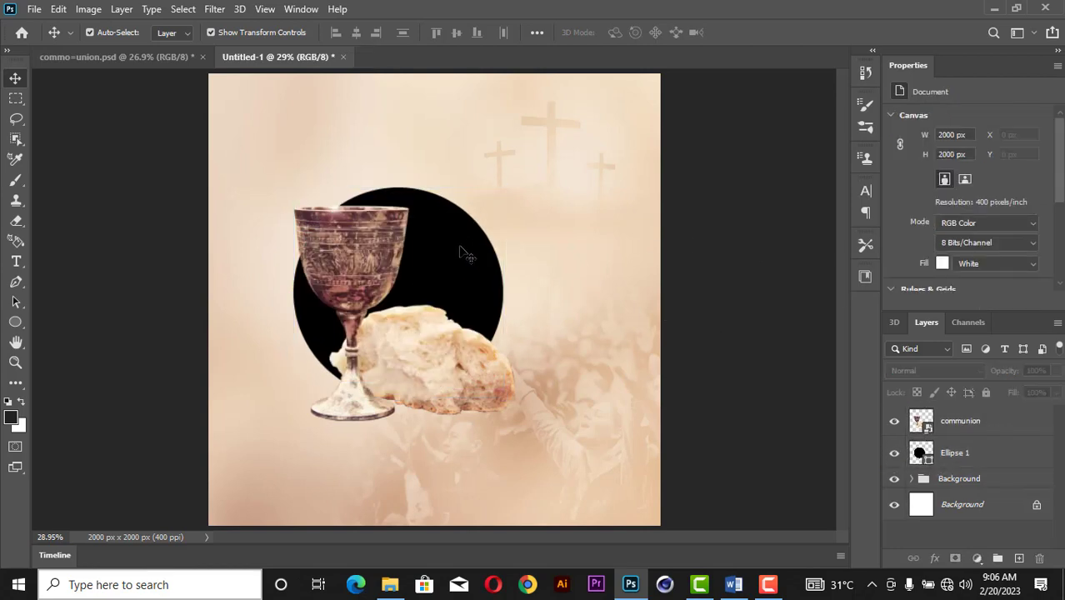
pyautogui.moveTo(458, 222); pyautogui.dragTo(450, 222)
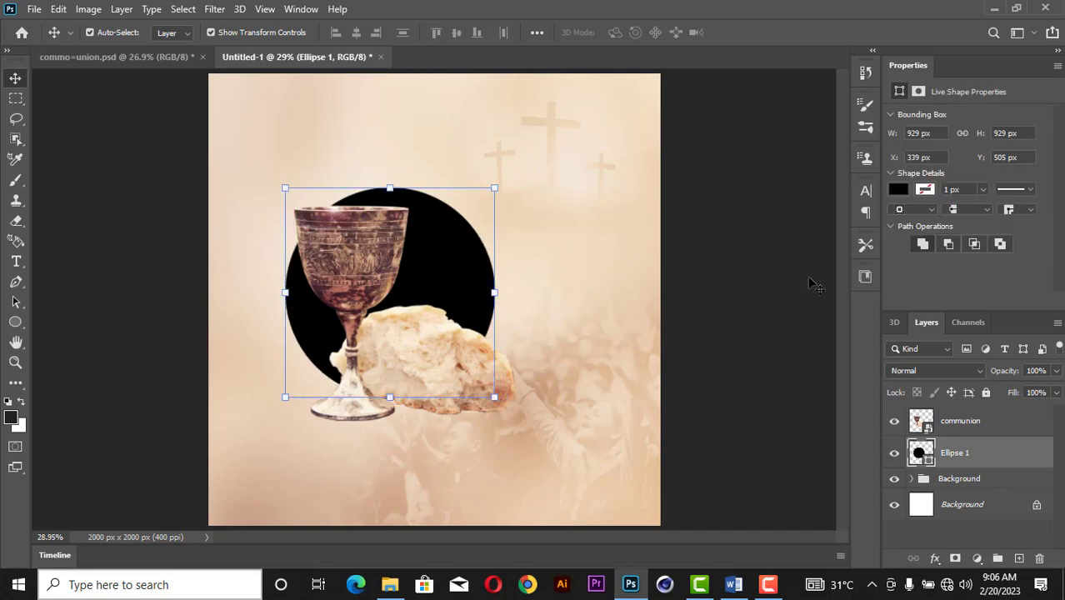
pyautogui.click(812, 285)
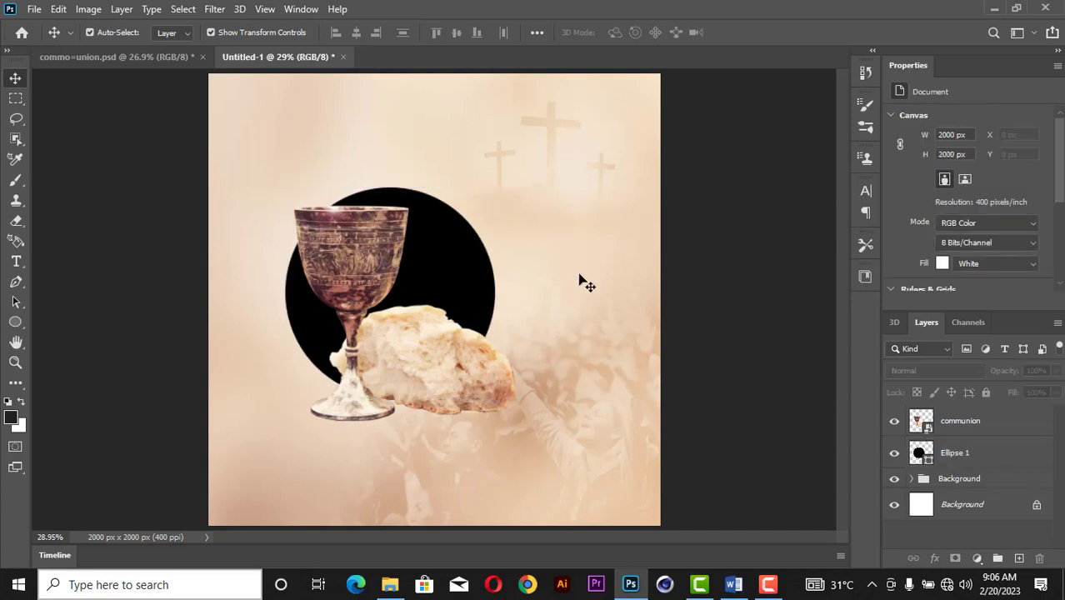
# - Draw two small black squares, about 111 and 114 px wide, side by side over the crosses, above the communion layer
pyautogui.click(377, 237)
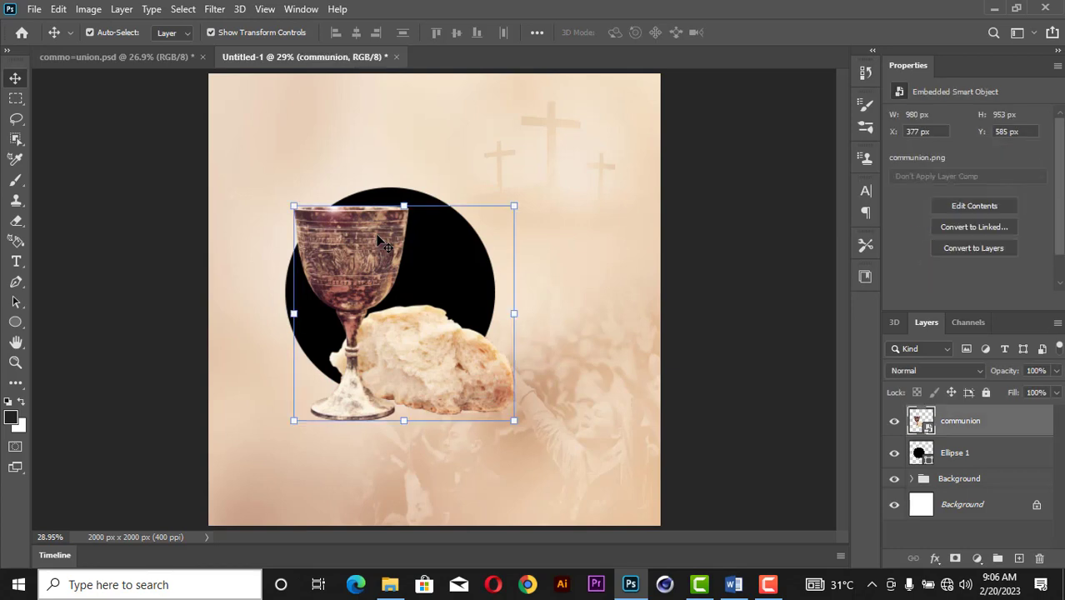
pyautogui.click(15, 321)
pyautogui.click(52, 322)
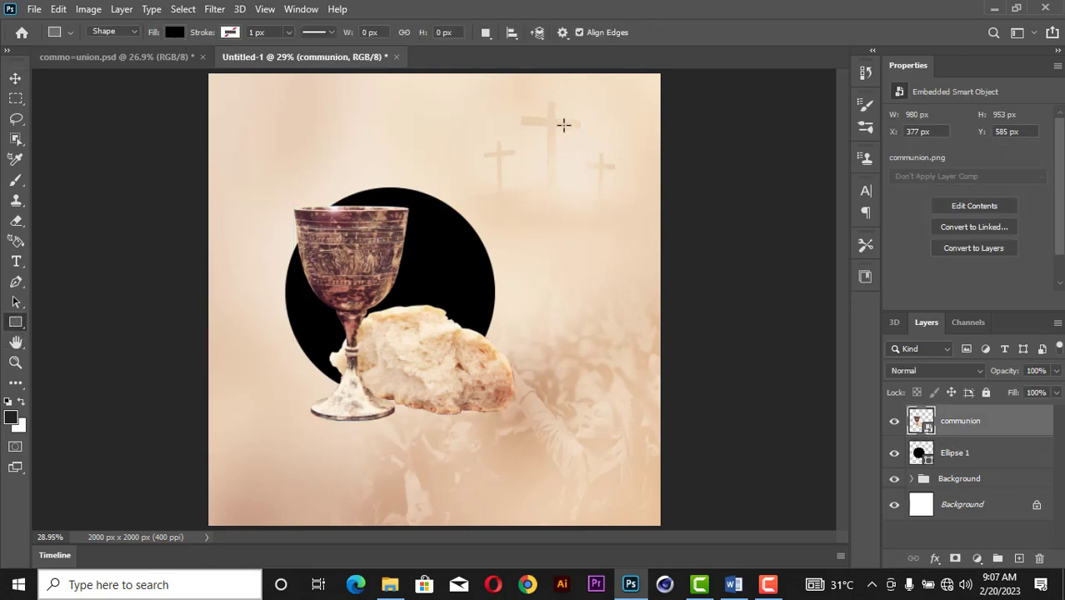
pyautogui.moveTo(552, 110)
pyautogui.mouseDown()
pyautogui.moveTo(581, 140)
pyautogui.moveTo(603, 125)
pyautogui.moveTo(623, 141)
pyautogui.mouseUp()
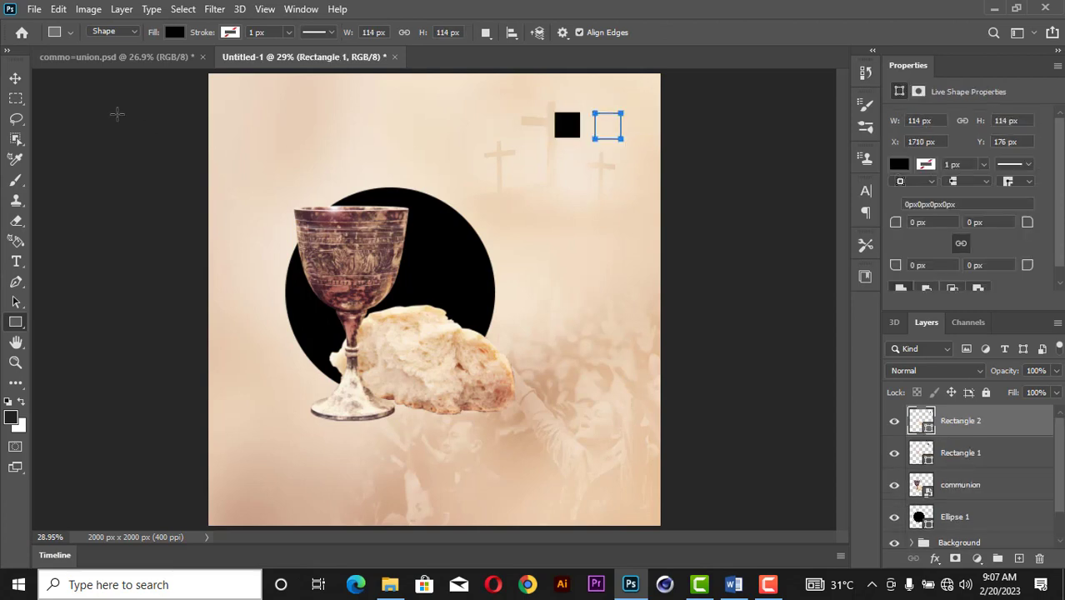
pyautogui.click(15, 79)
pyautogui.click(801, 240)
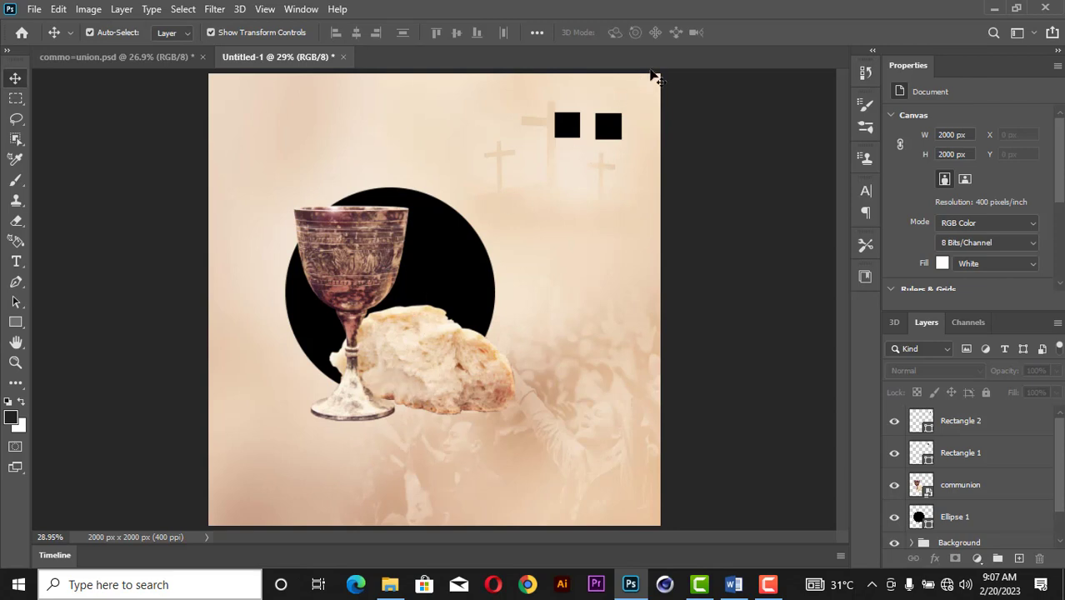
# - Fill the first small square with the recently used dark brown, 3c292d
pyautogui.click(568, 127)
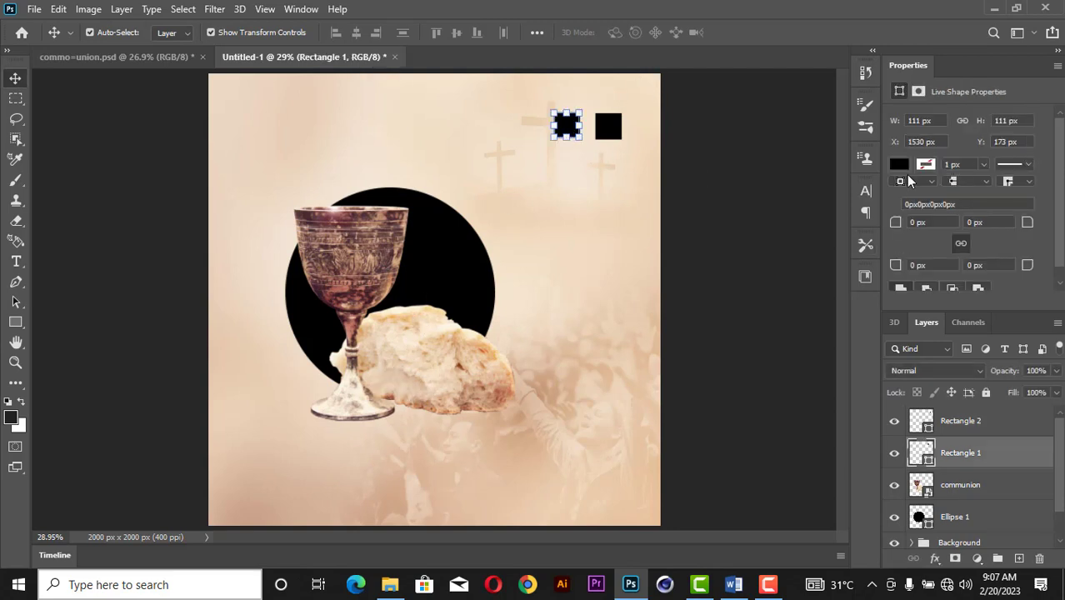
pyautogui.click(901, 165)
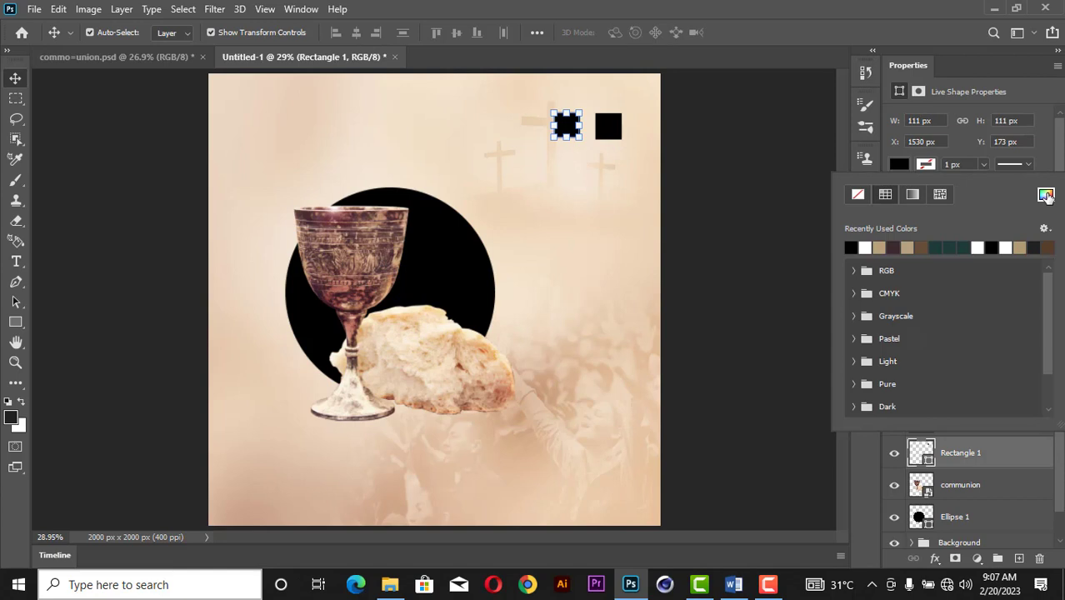
pyautogui.click(897, 248)
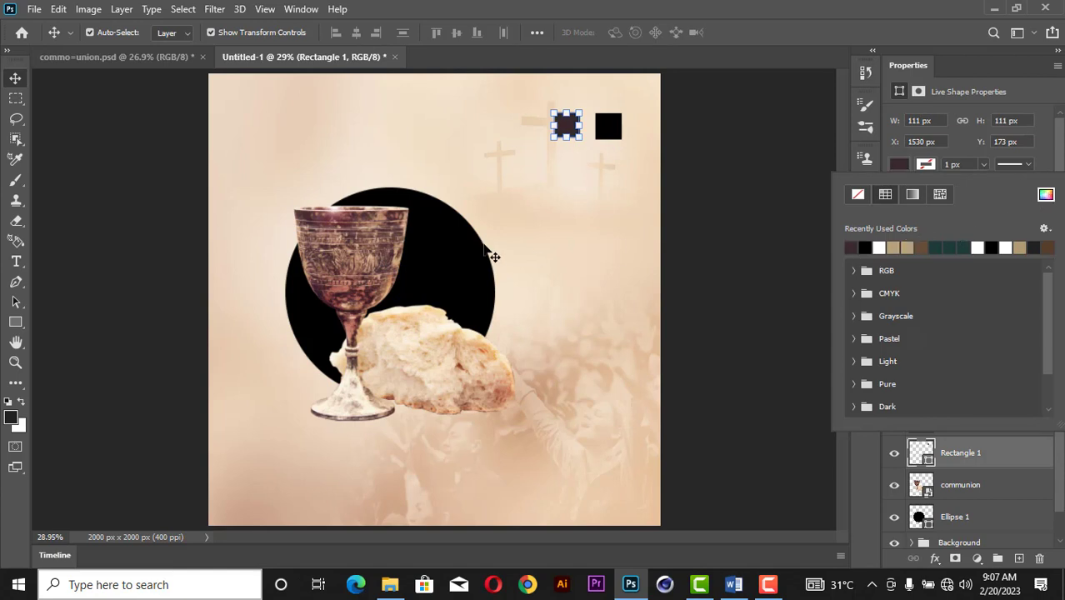
pyautogui.click(691, 180)
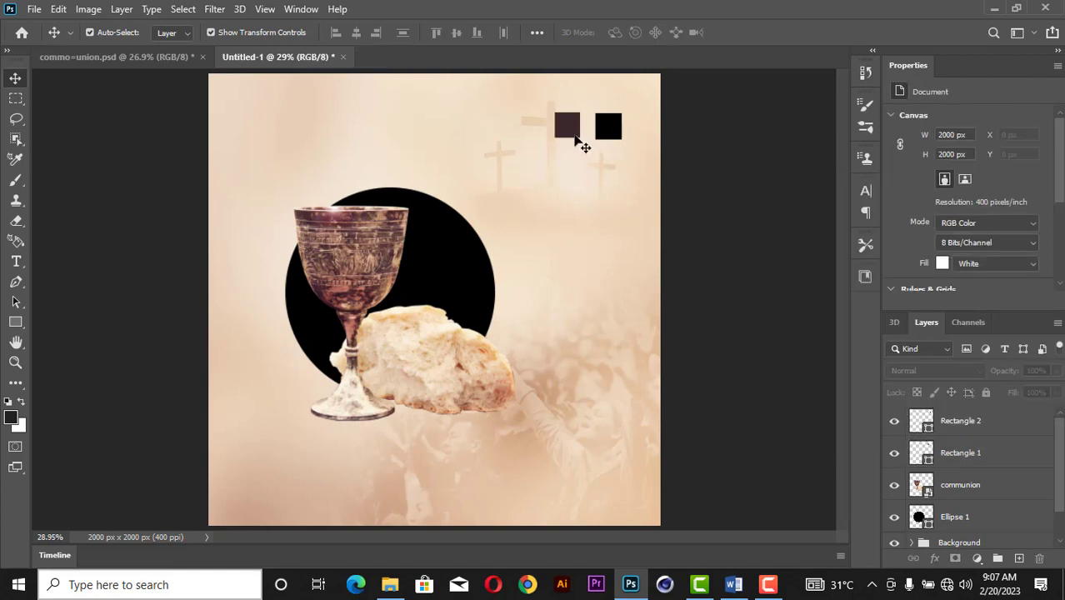
pyautogui.click(566, 125)
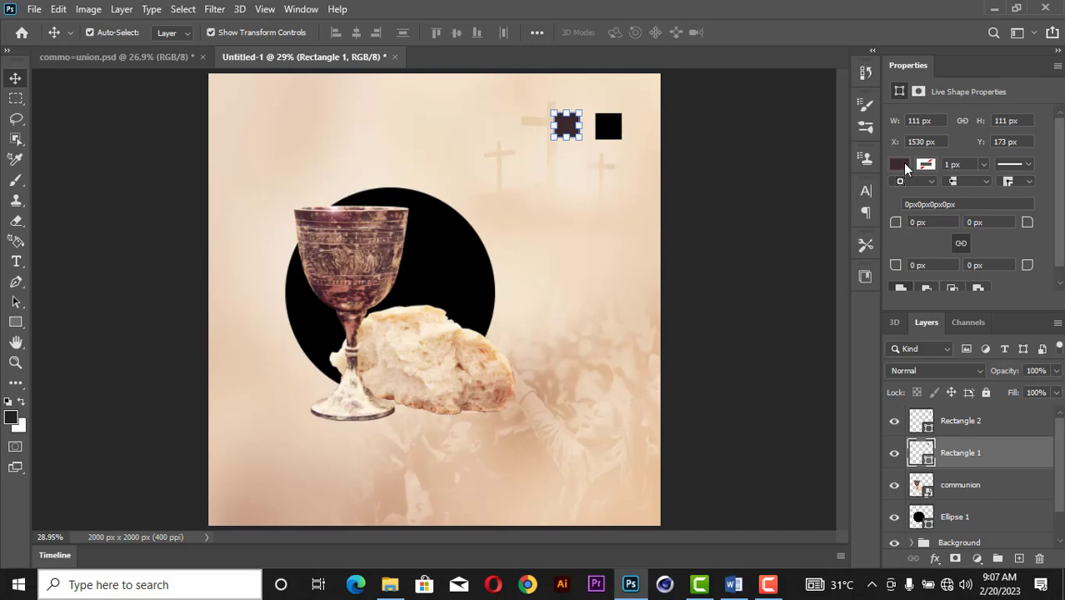
pyautogui.click(900, 165)
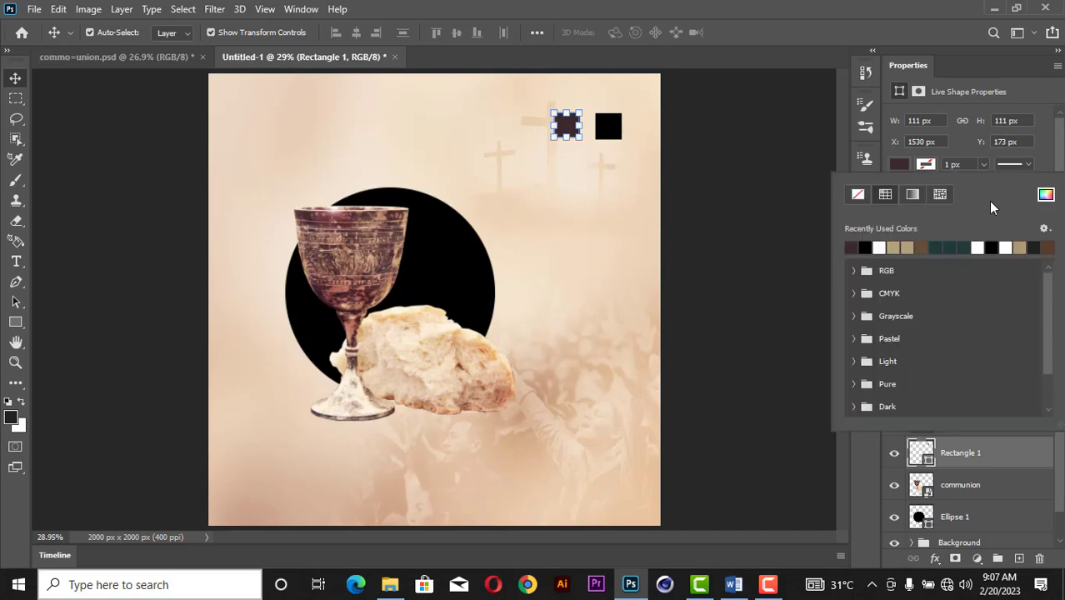
pyautogui.click(1046, 194)
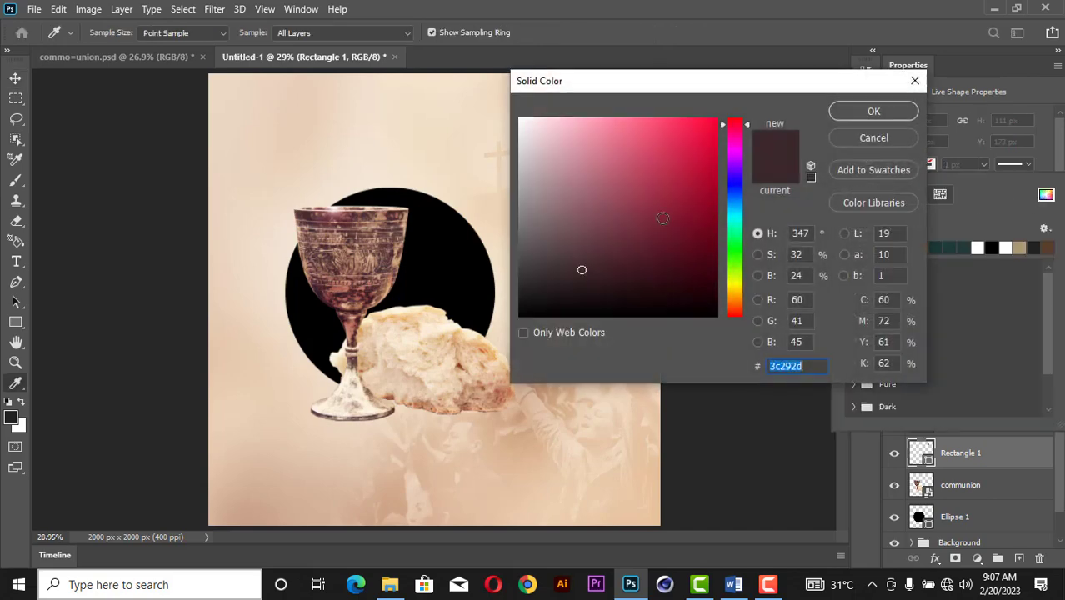
pyautogui.click(351, 221)
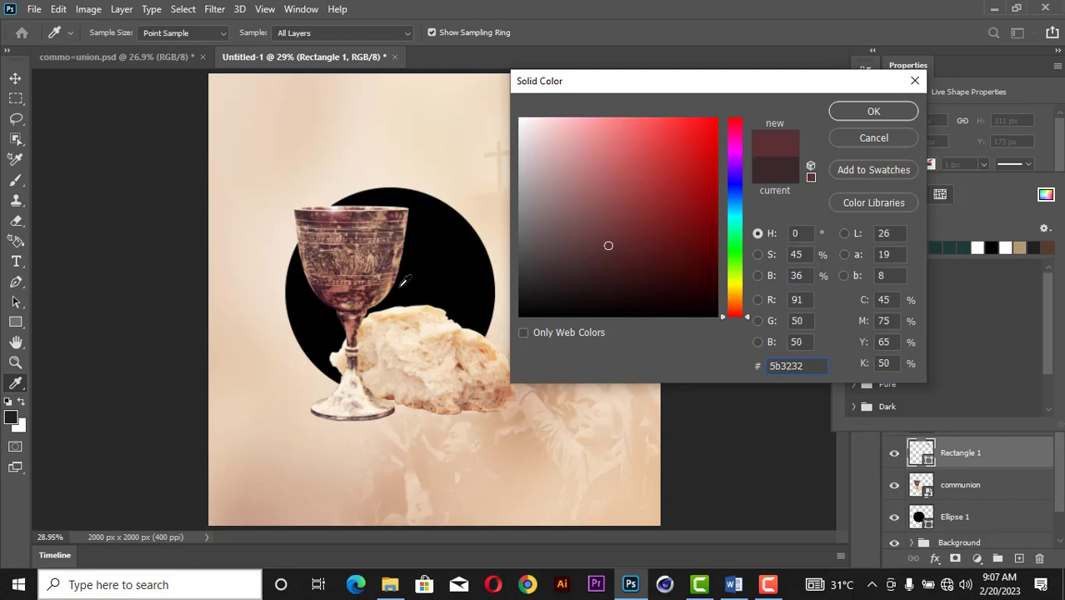
pyautogui.click(323, 287)
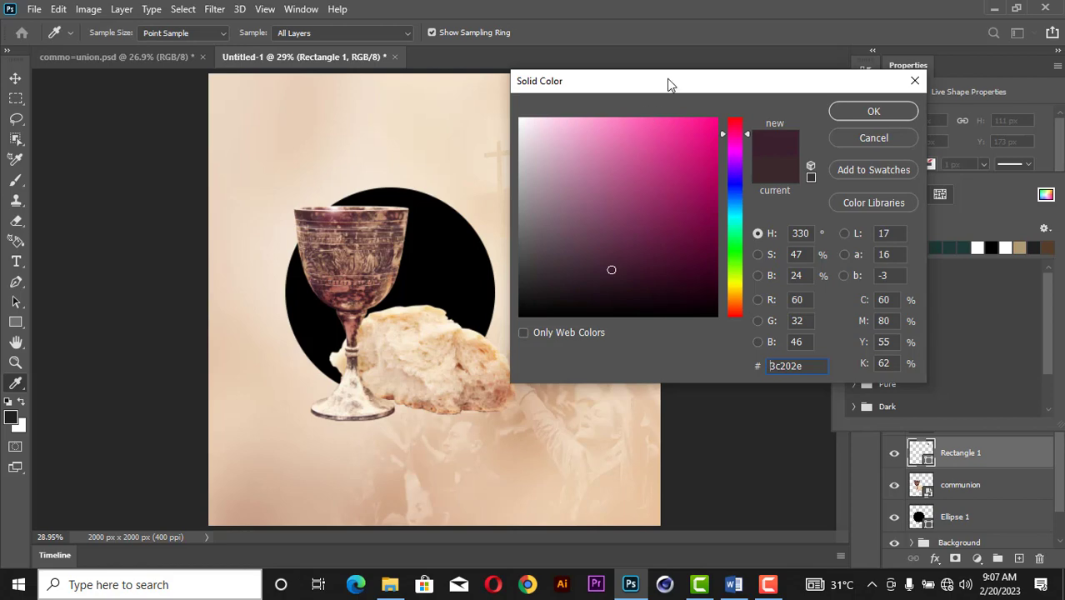
pyautogui.moveTo(667, 83); pyautogui.dragTo(698, 136)
pyautogui.click(854, 188)
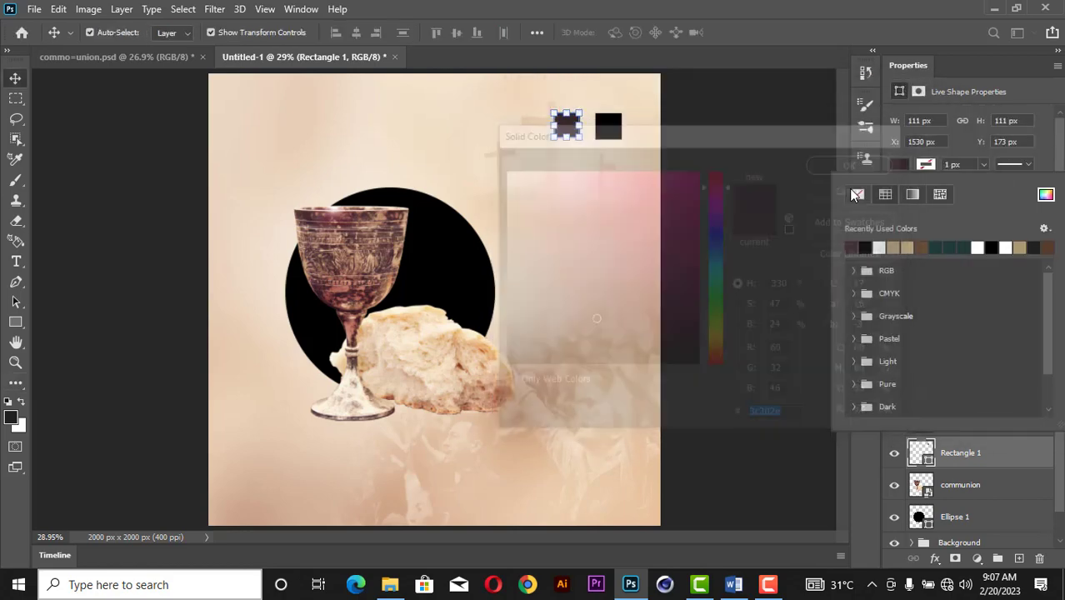
pyautogui.click(723, 136)
# - Select the first small square and copy the color code b8a07a from the flyer text document in Word
pyautogui.click(565, 124)
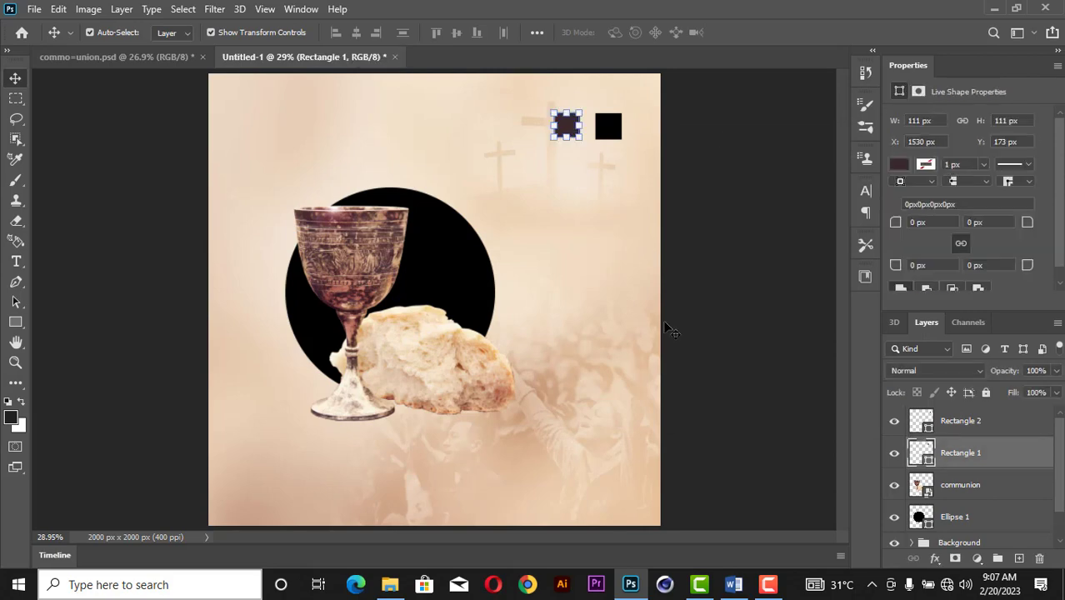
pyautogui.click(733, 584)
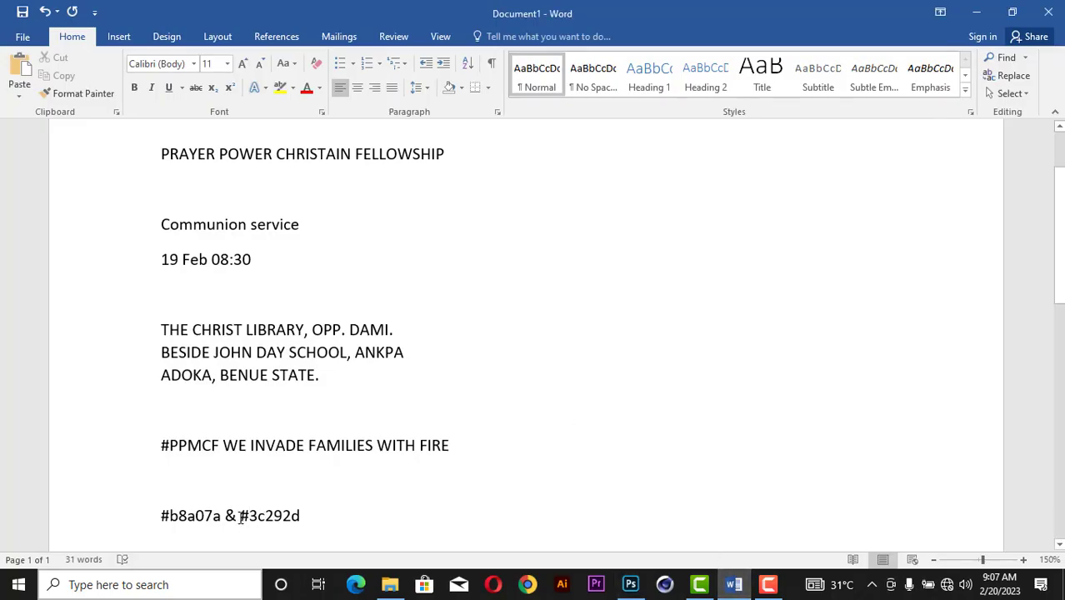
pyautogui.moveTo(241, 517); pyautogui.dragTo(295, 513)
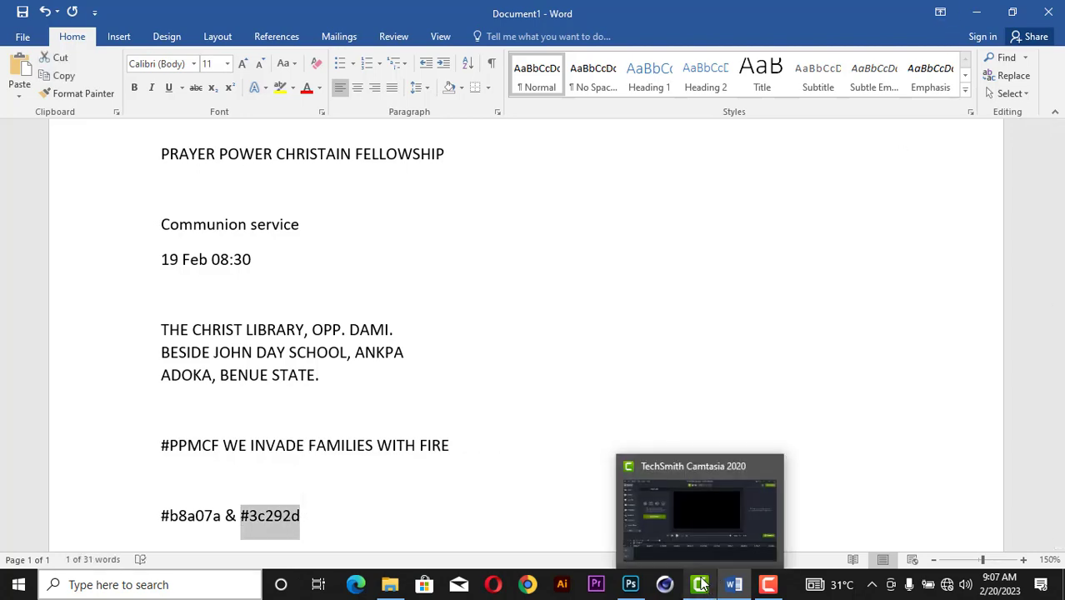
pyautogui.click(292, 516)
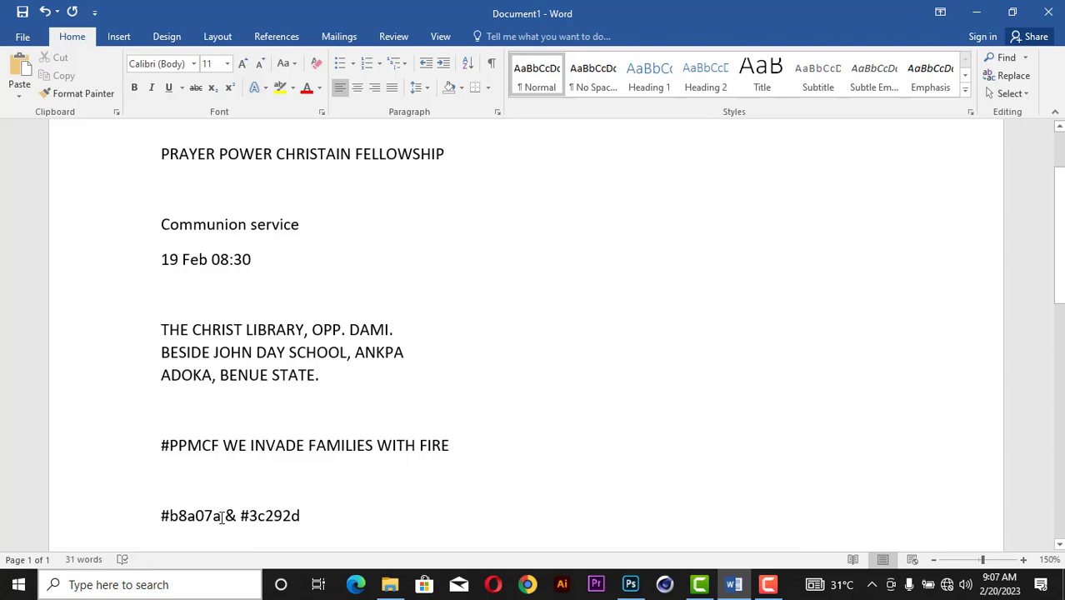
pyautogui.moveTo(222, 516); pyautogui.dragTo(169, 510)
pyautogui.hotkey('ctrl', 'c')
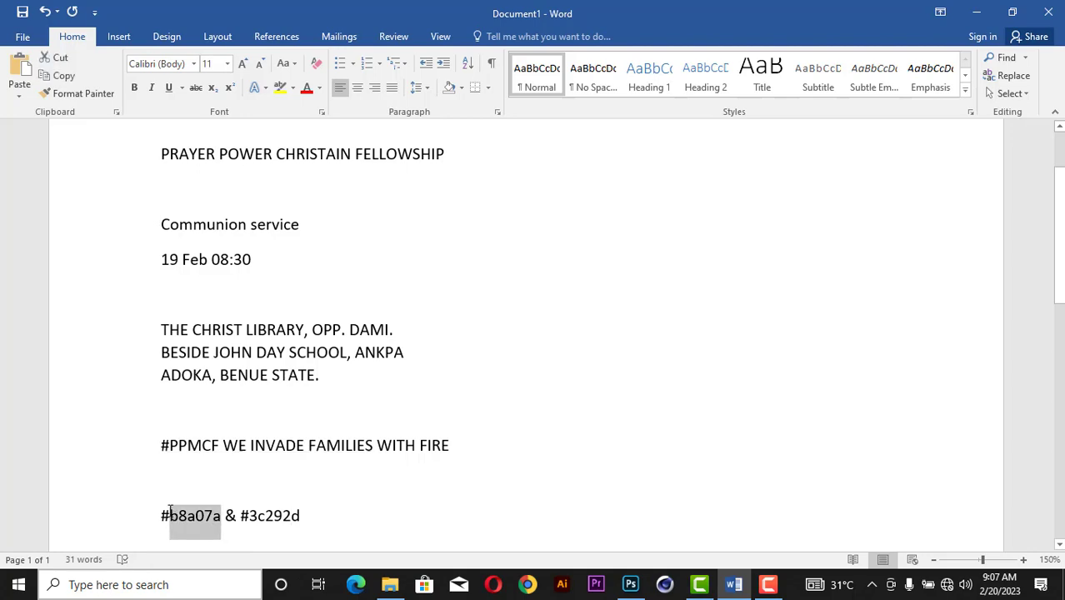
# - Return to Photoshop and fill the first small square with the copied color b8a07a
pyautogui.click(629, 584)
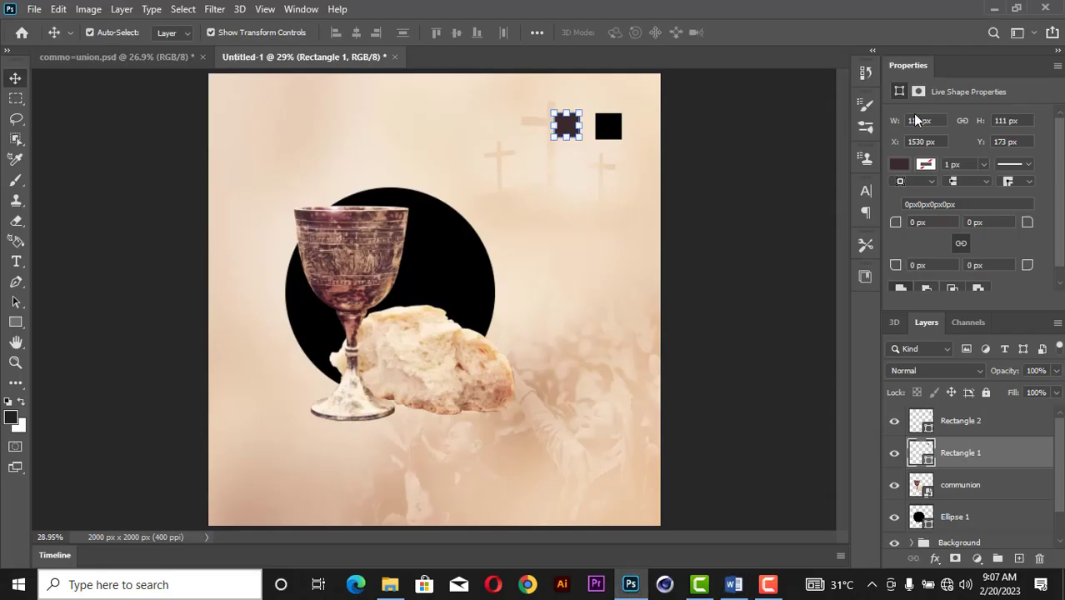
pyautogui.click(897, 165)
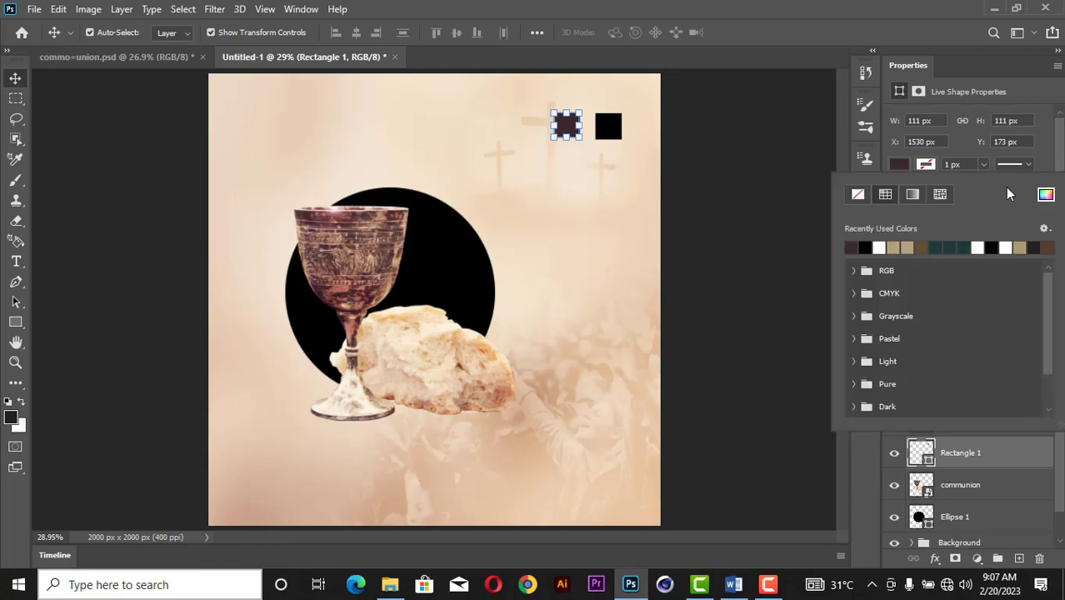
pyautogui.click(1045, 195)
pyautogui.hotkey('ctrl', 'v')
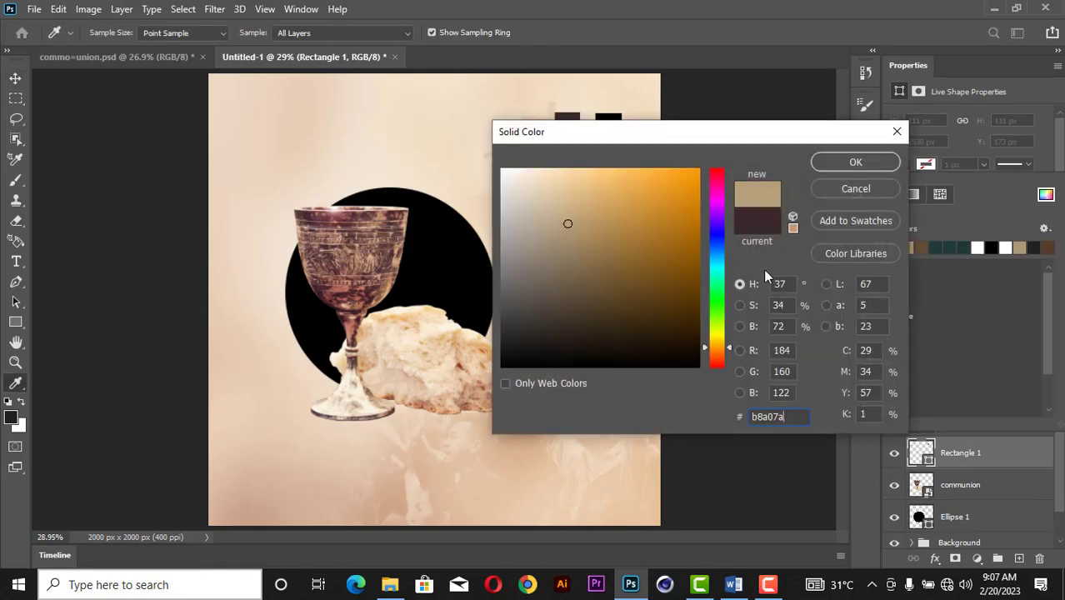
pyautogui.click(856, 158)
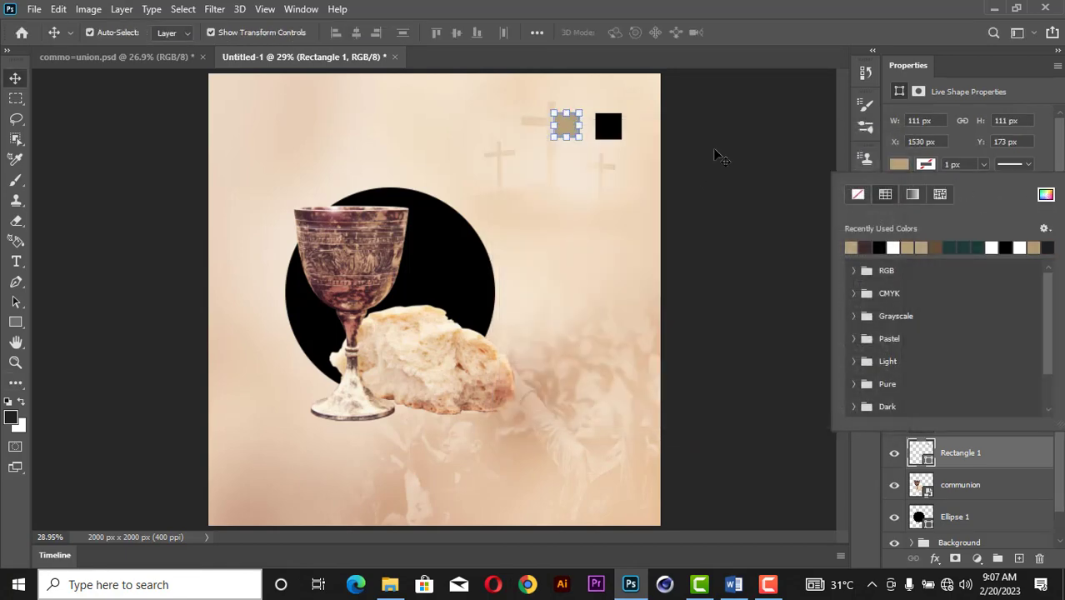
pyautogui.click(712, 148)
# - Select the second small square and copy the color code 3c292d from the flyer text document in Word
pyautogui.click(617, 132)
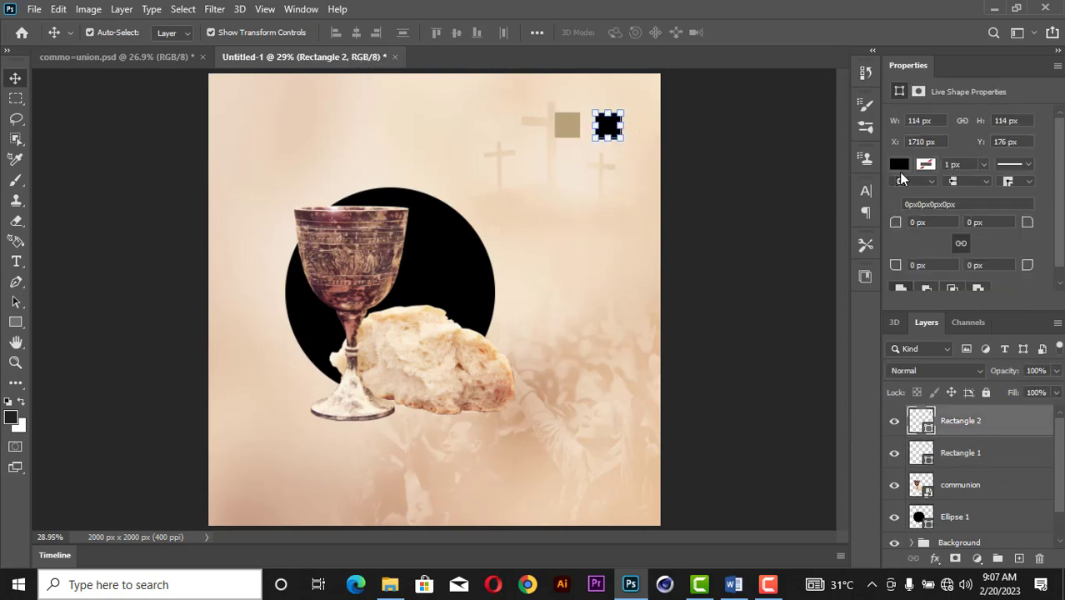
pyautogui.click(734, 584)
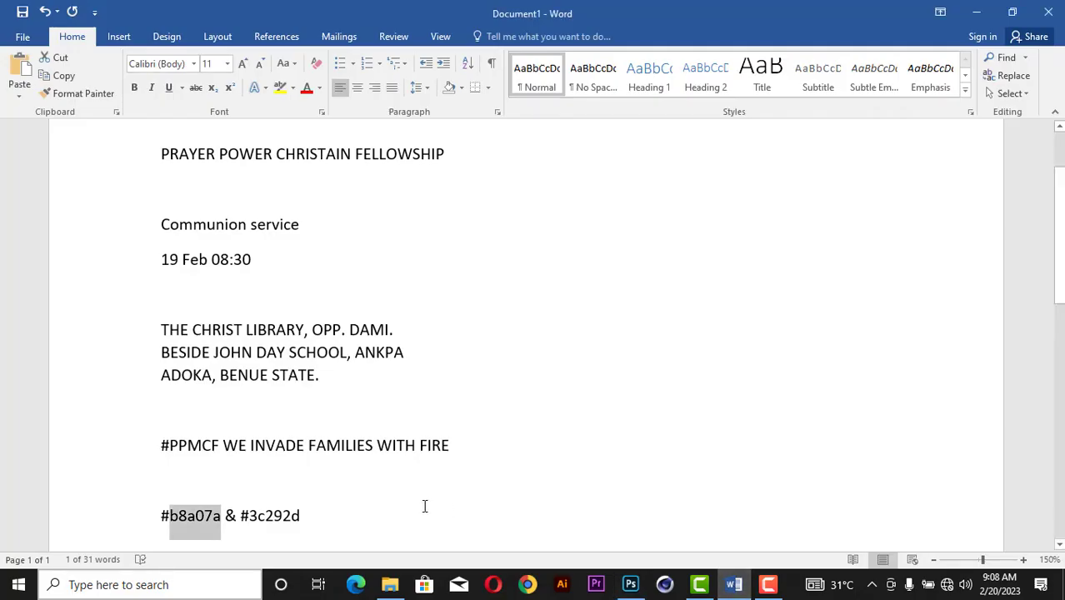
pyautogui.moveTo(300, 516); pyautogui.dragTo(251, 517)
pyautogui.hotkey('ctrl', 'c')
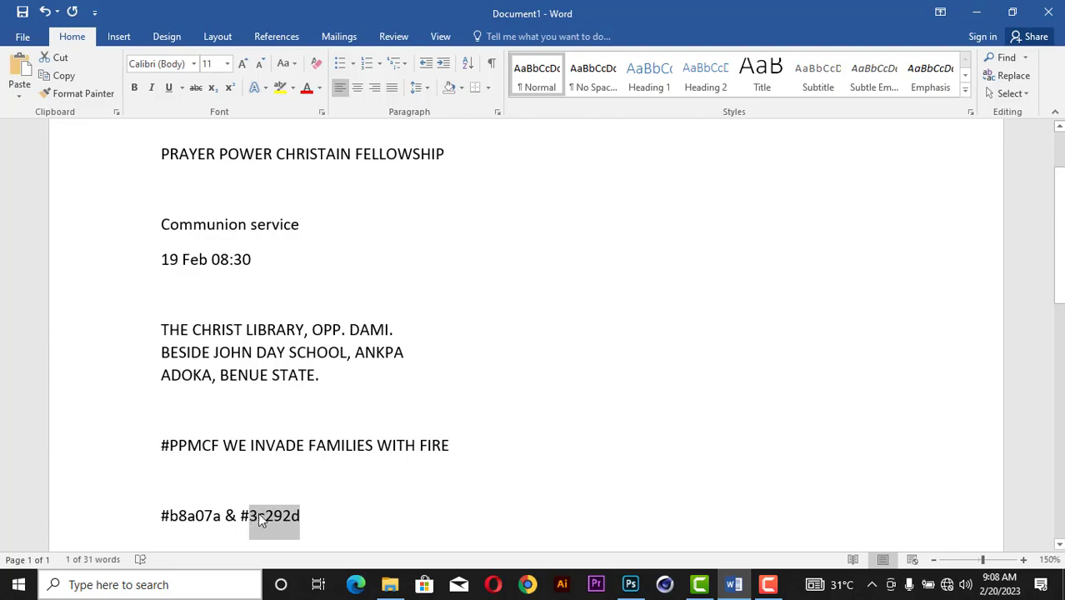
# - Return to Photoshop and fill the second small square with the copied color 3c292d
pyautogui.click(630, 584)
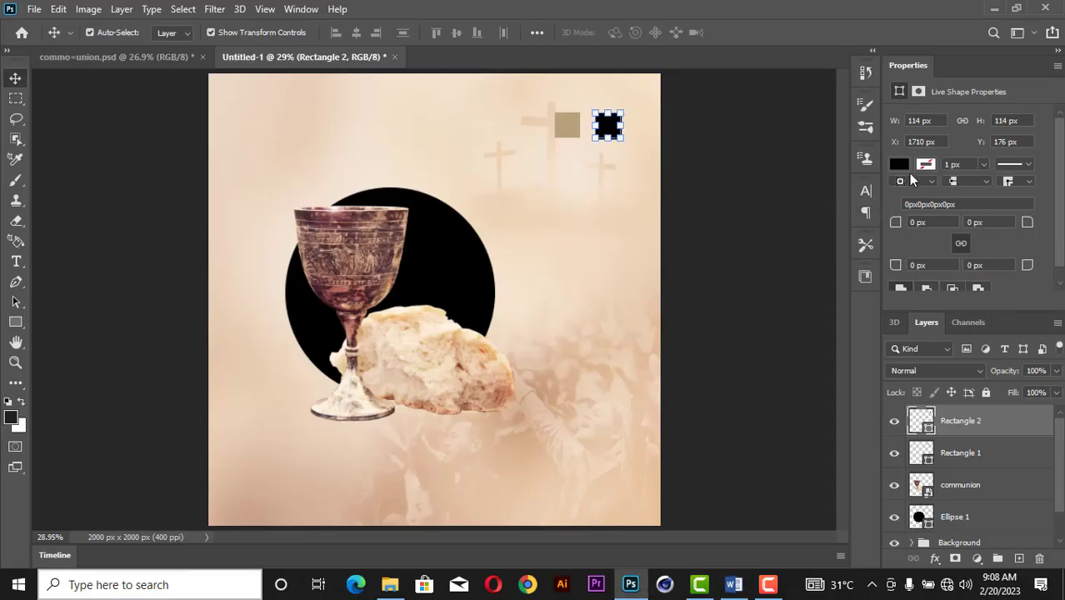
pyautogui.click(900, 164)
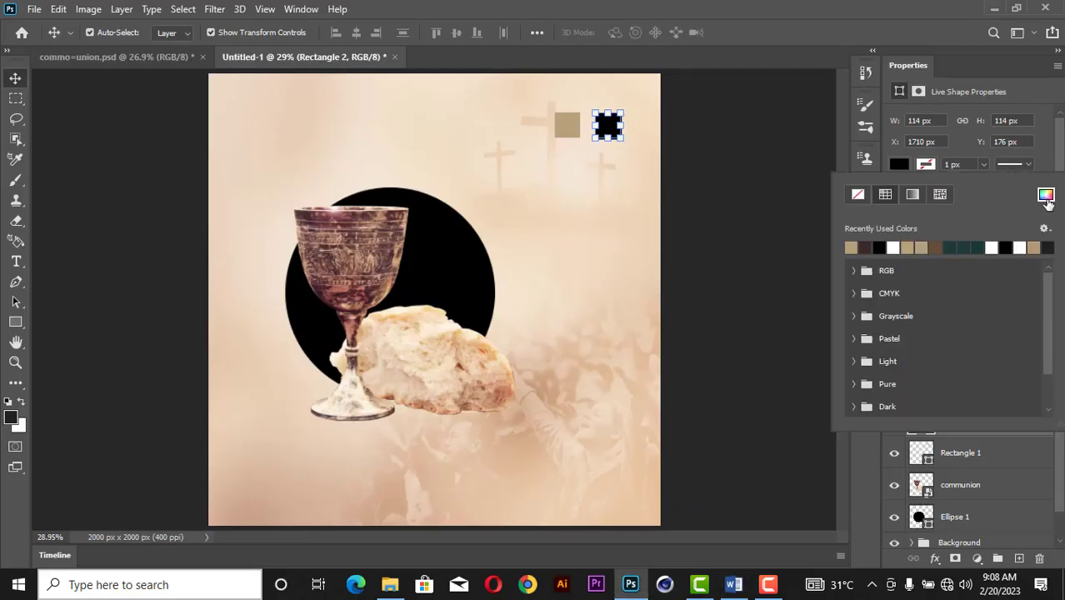
pyautogui.click(1046, 198)
pyautogui.hotkey('ctrl', 'v')
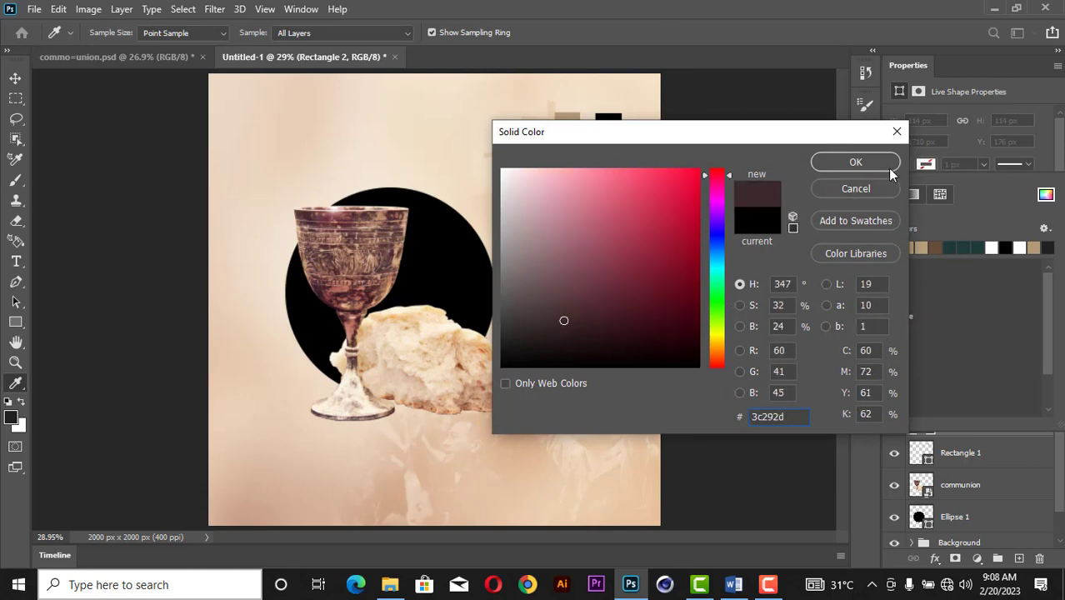
pyautogui.click(851, 164)
pyautogui.click(546, 147)
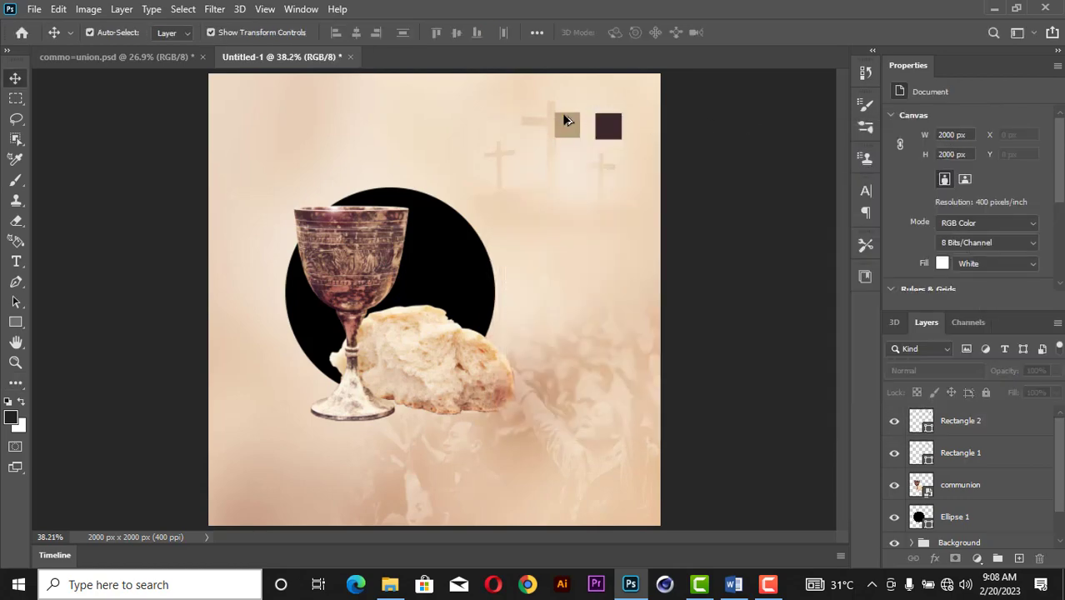
# - Move the dark brown square next to the gold square, leaving only a narrow gap between them
pyautogui.scroll(1, 564, 121)
pyautogui.moveTo(637, 132); pyautogui.dragTo(621, 134)
pyautogui.click(766, 160)
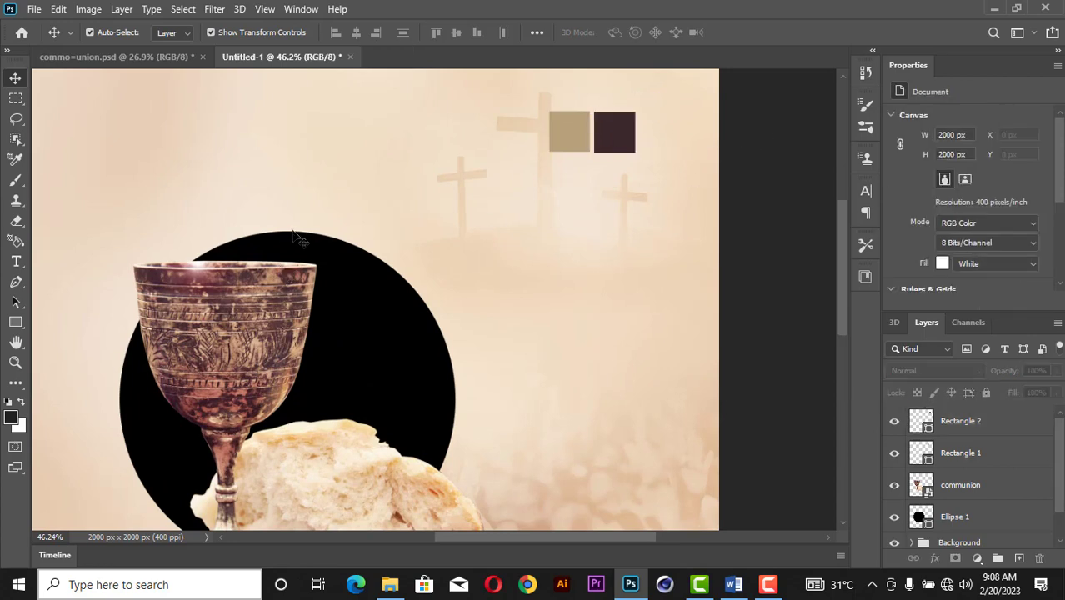
# - Fill the large circle behind the chalice with the recently used dark brown, 3c292d
pyautogui.click(292, 232)
pyautogui.click(296, 241)
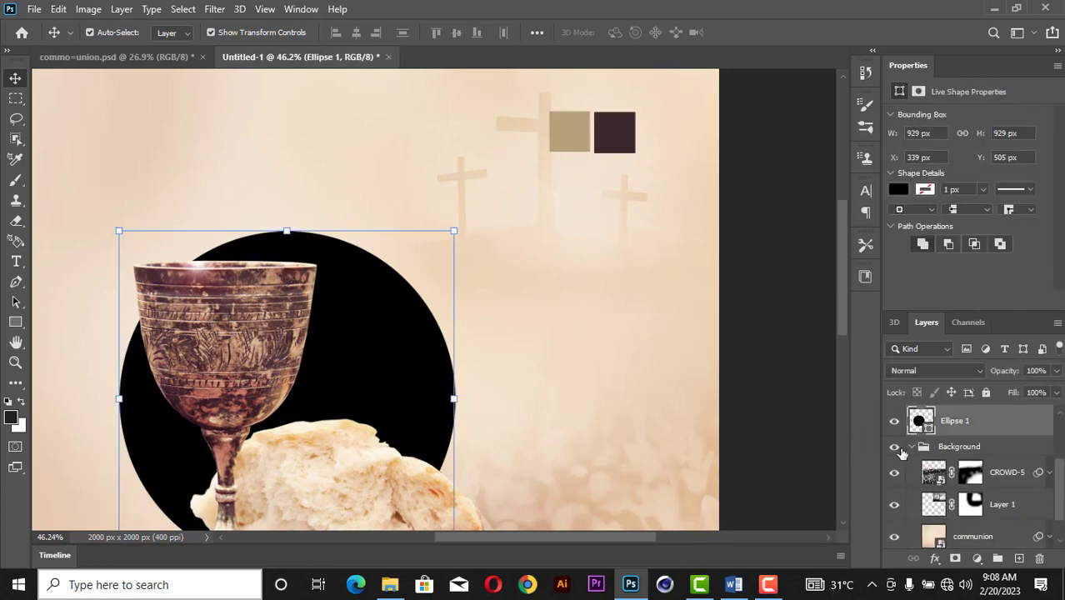
pyautogui.click(912, 448)
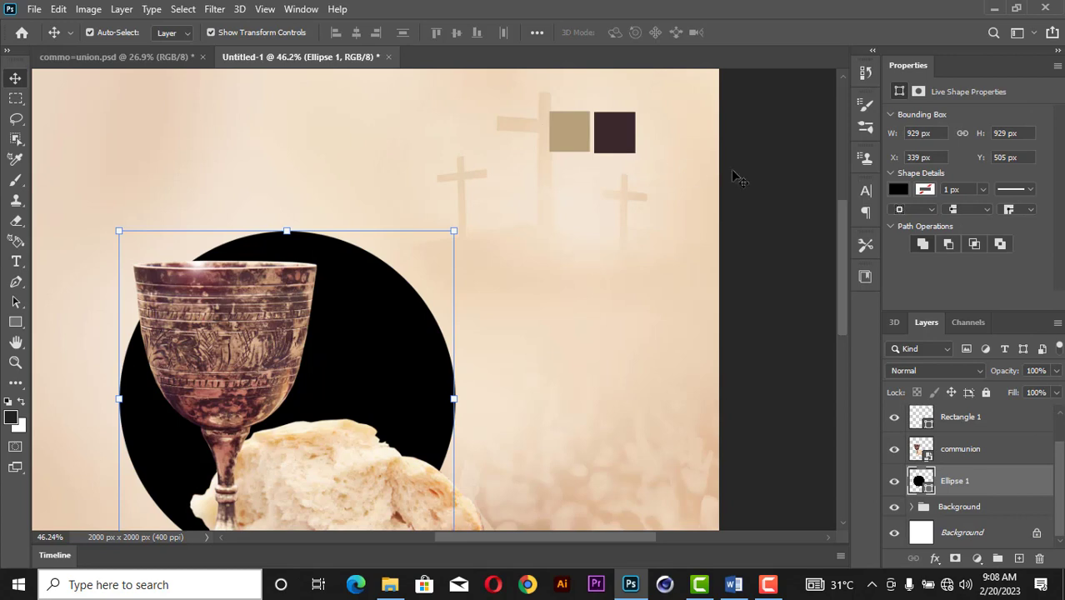
pyautogui.click(898, 189)
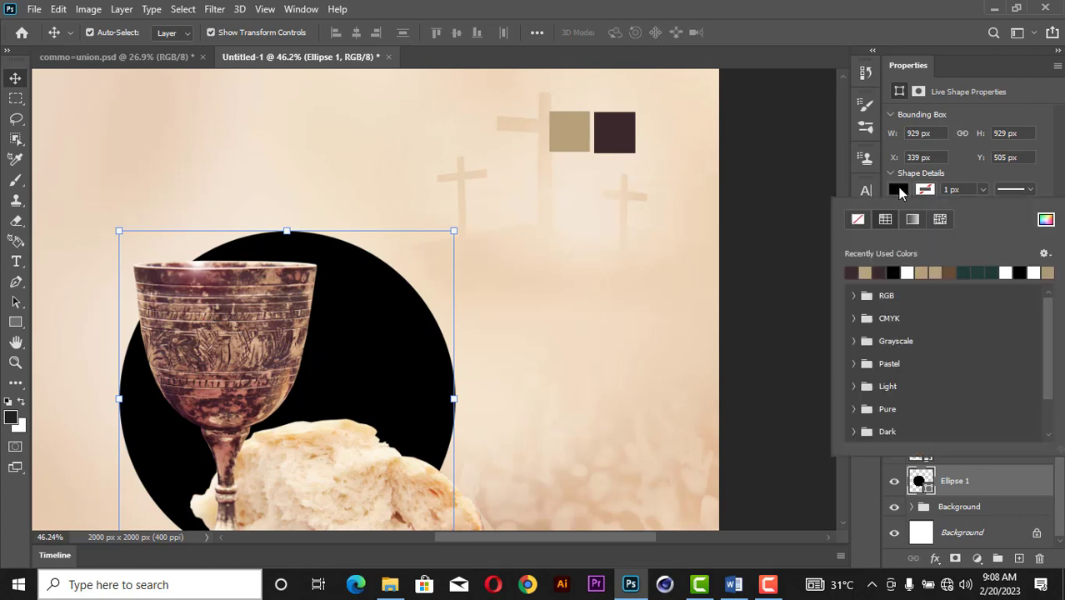
pyautogui.click(853, 272)
pyautogui.click(766, 209)
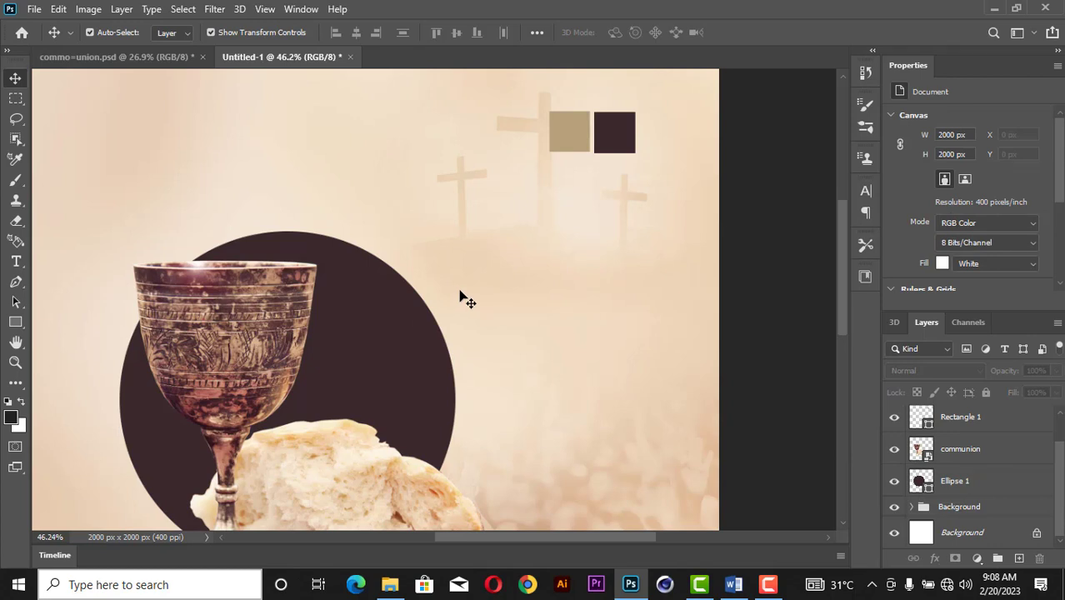
# - Select the circle together with the chalice-and-bread image and move both down about 80 px
pyautogui.scroll(-5, 470, 289)
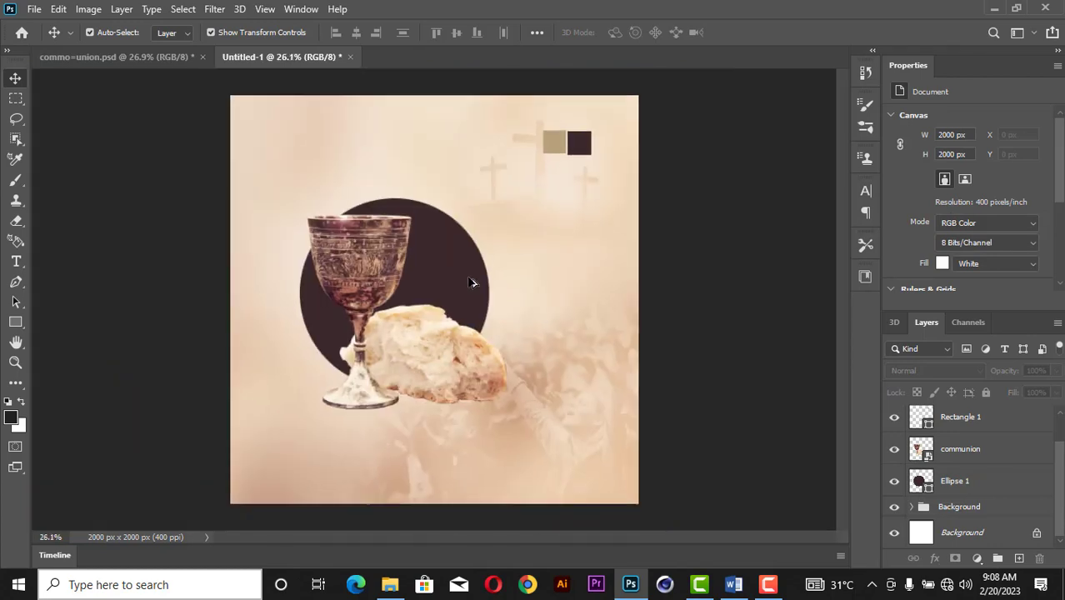
pyautogui.click(396, 208)
pyautogui.keyDown('shift'); pyautogui.click(369, 264); pyautogui.keyUp('shift')
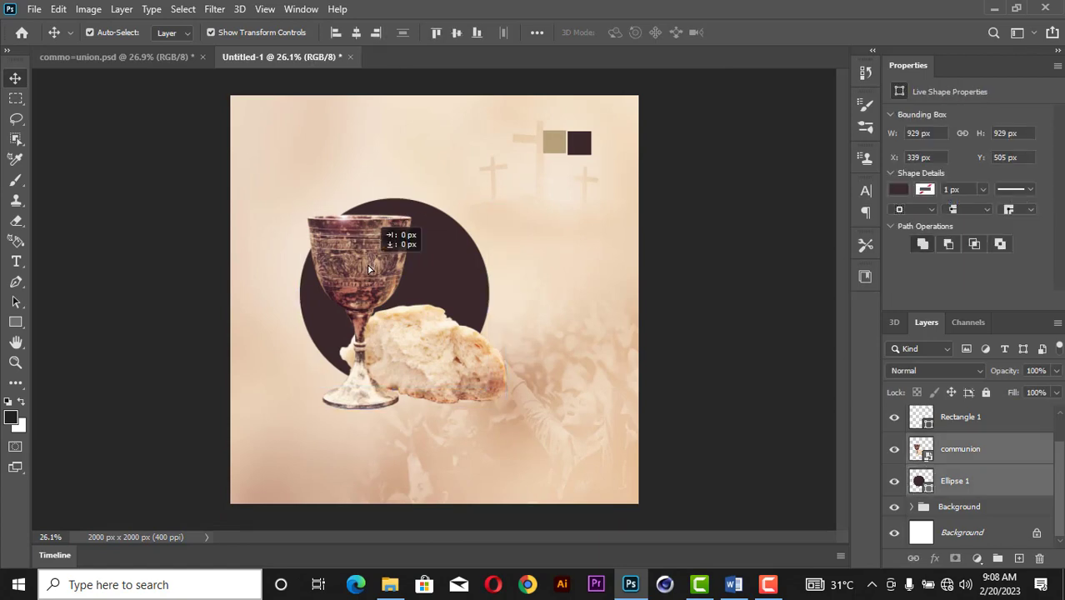
pyautogui.moveTo(369, 269); pyautogui.dragTo(365, 285)
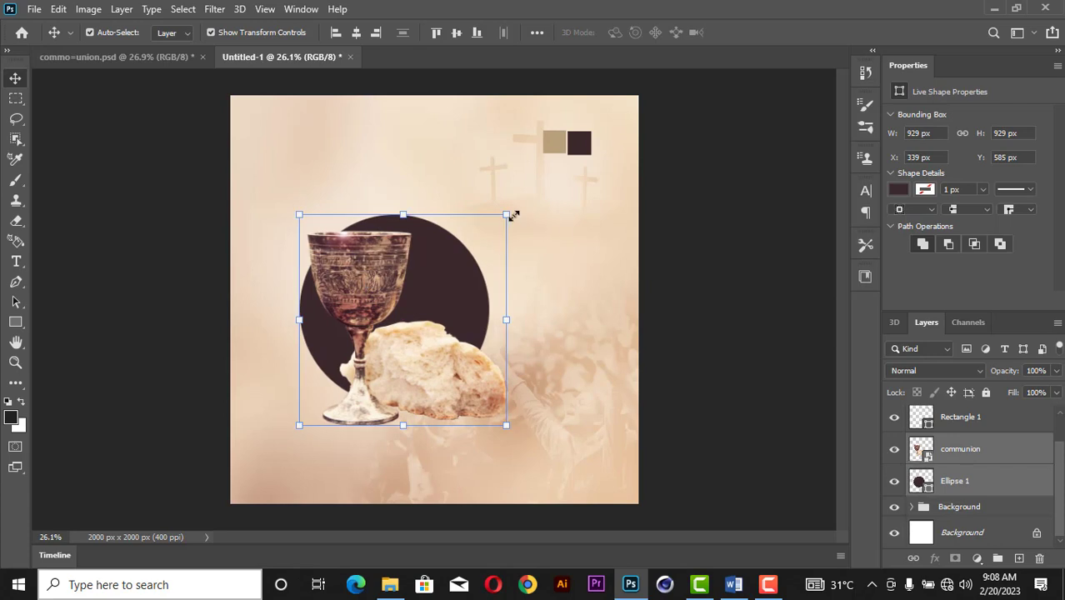
# - Scale the circle and chalice-and-bread image together to about 103.74% and shift them slightly upward
pyautogui.moveTo(511, 215); pyautogui.dragTo(514, 207)
pyautogui.moveTo(469, 259); pyautogui.dragTo(464, 252)
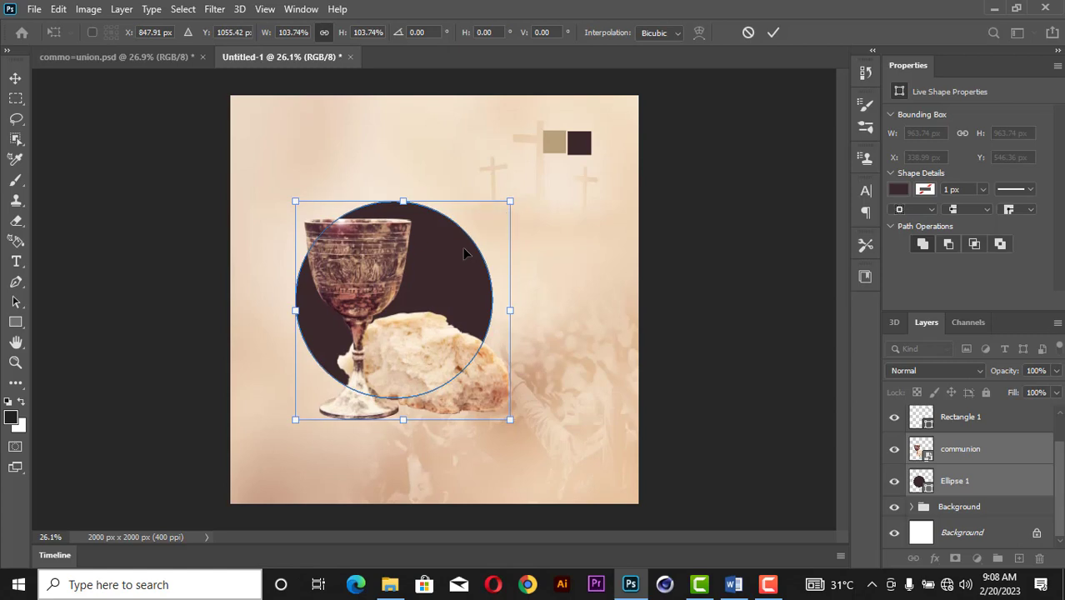
pyautogui.click(771, 31)
pyautogui.click(758, 228)
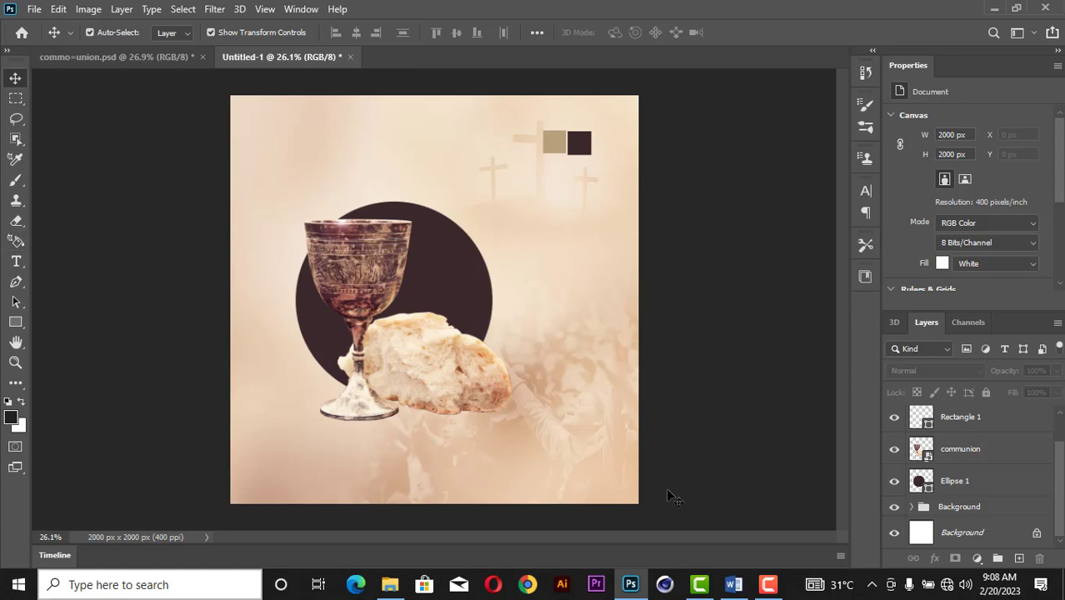
# - Copy the heading line PRAYER POWER CHRISTAIN FELLOWSHIP from the flyer text document in Word
pyautogui.click(733, 584)
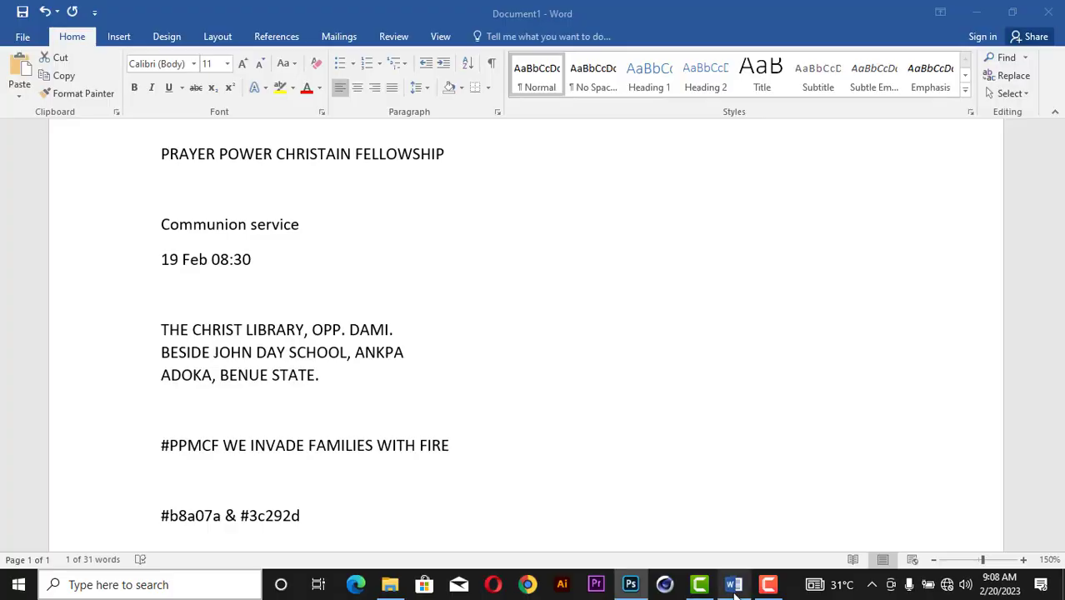
pyautogui.scroll(3, 390, 158)
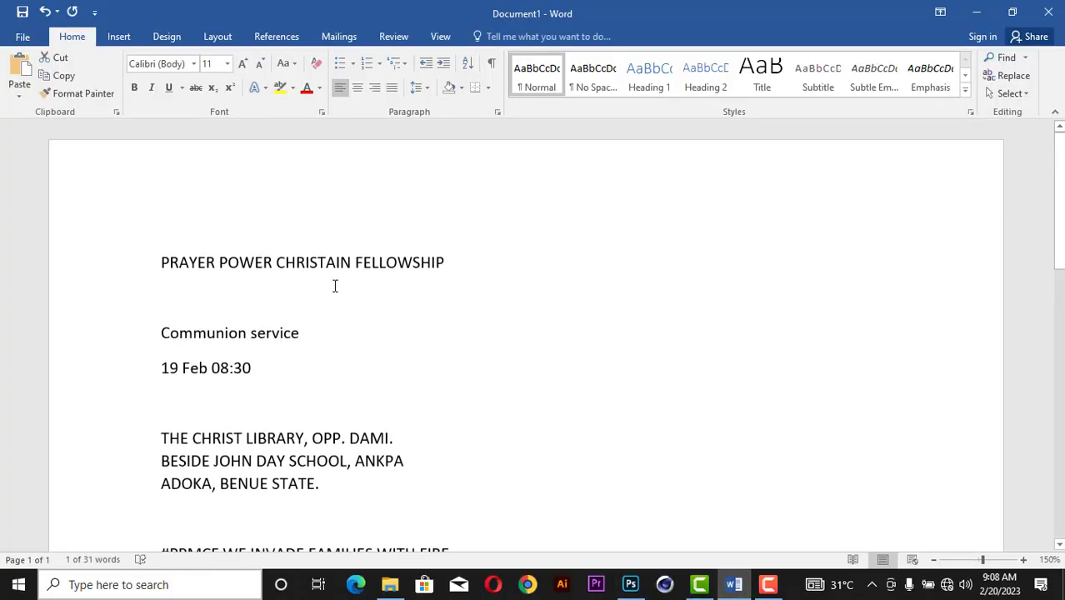
pyautogui.click(133, 260)
pyautogui.hotkey('ctrl', 'c')
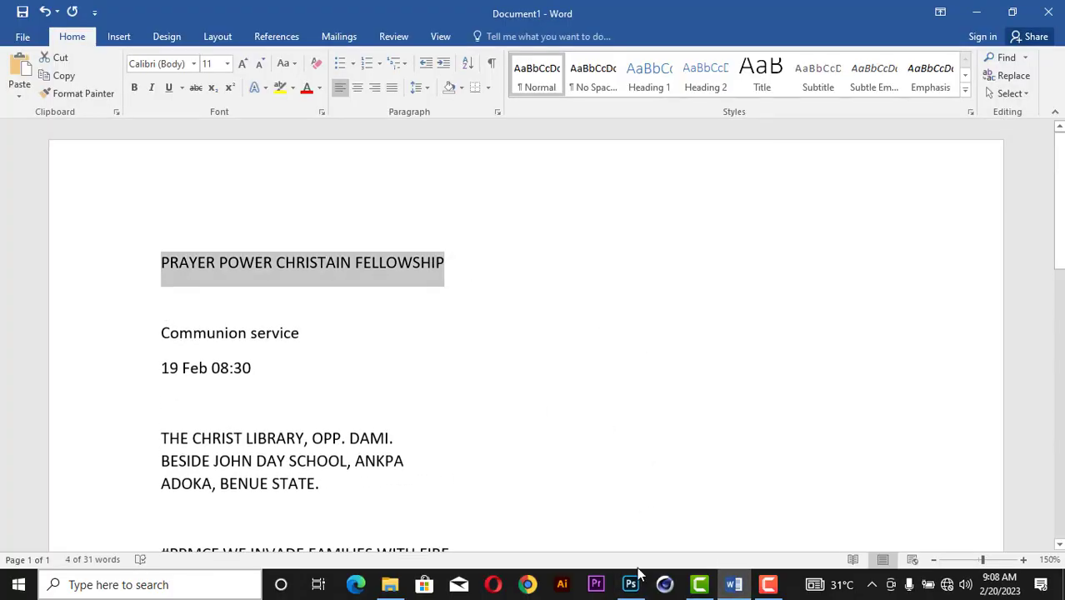
# - Return to Photoshop and paste the copied fellowship name as a new text layer above the chalice
pyautogui.click(630, 583)
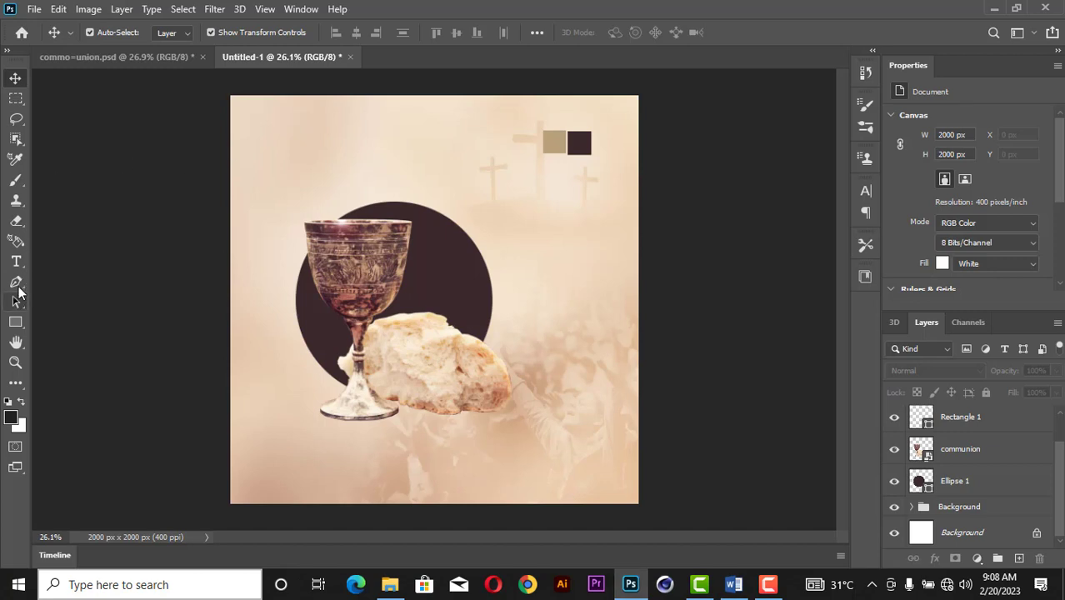
pyautogui.click(16, 262)
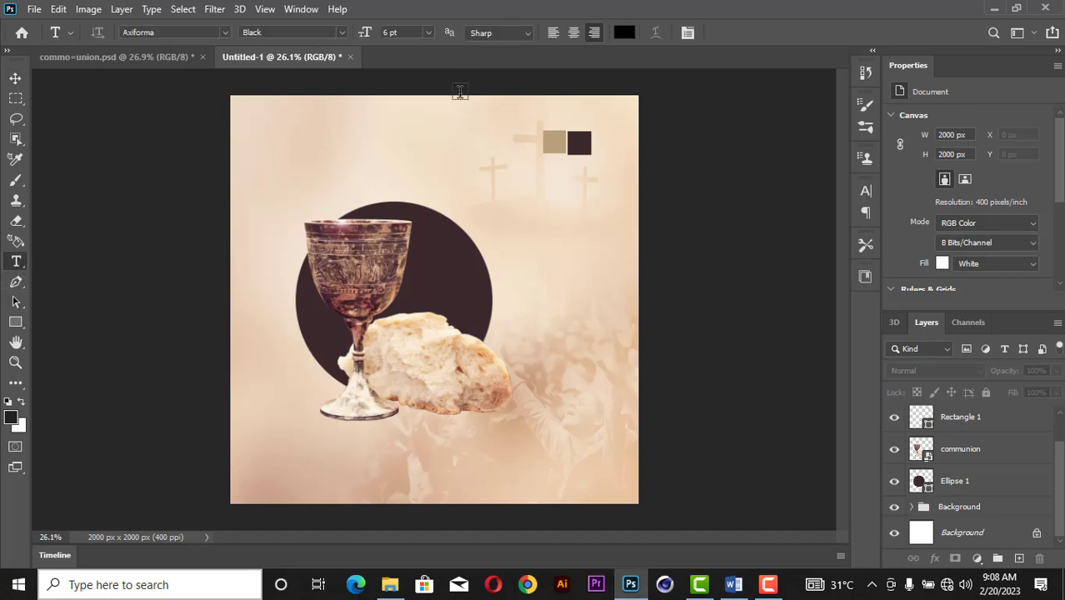
pyautogui.click(348, 154)
pyautogui.hotkey('ctrl', 'v')
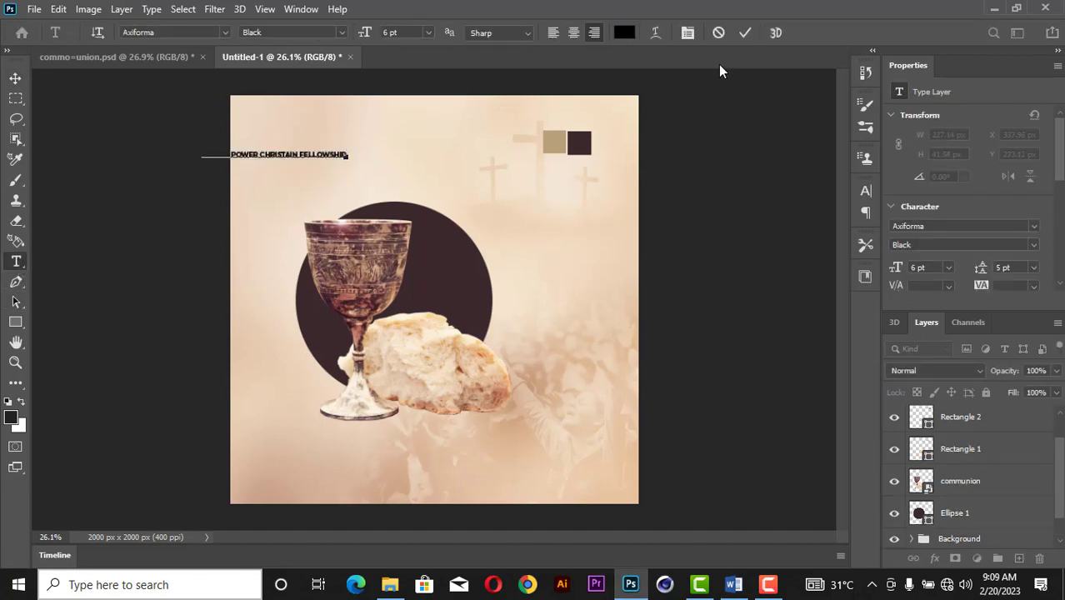
pyautogui.click(745, 33)
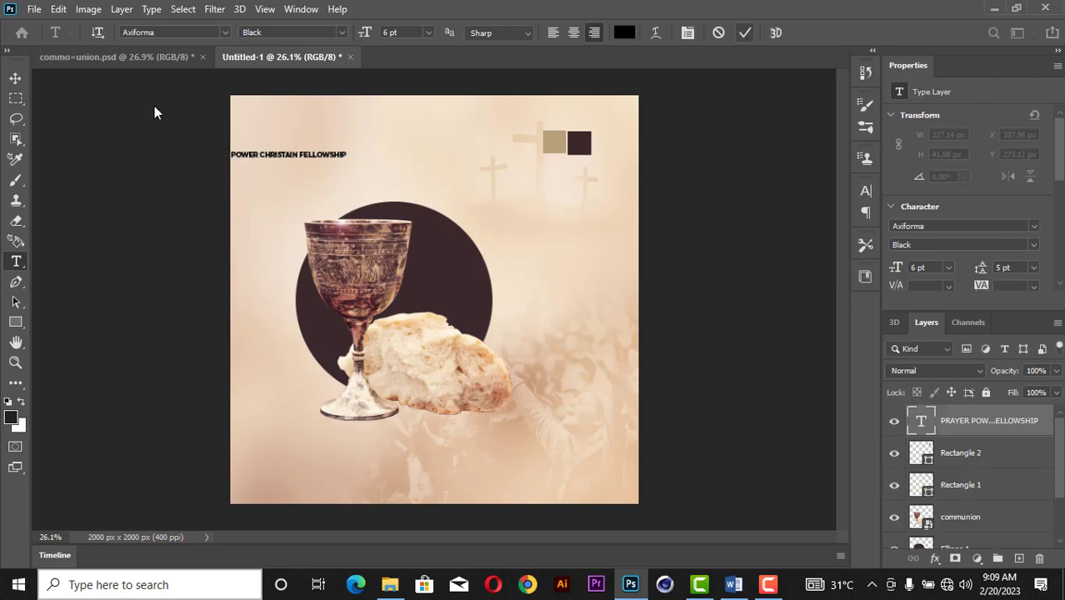
# - Move the fellowship name fully onto the canvas, above the circle and beside the two color squares
pyautogui.click(16, 78)
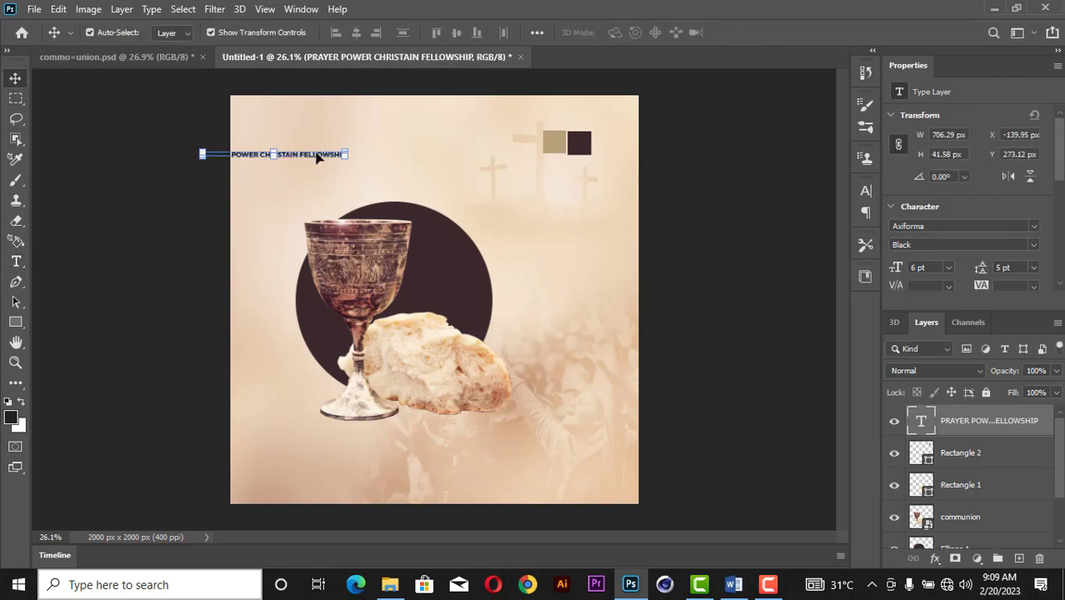
pyautogui.scroll(2, 317, 159)
pyautogui.moveTo(310, 139); pyautogui.dragTo(543, 133)
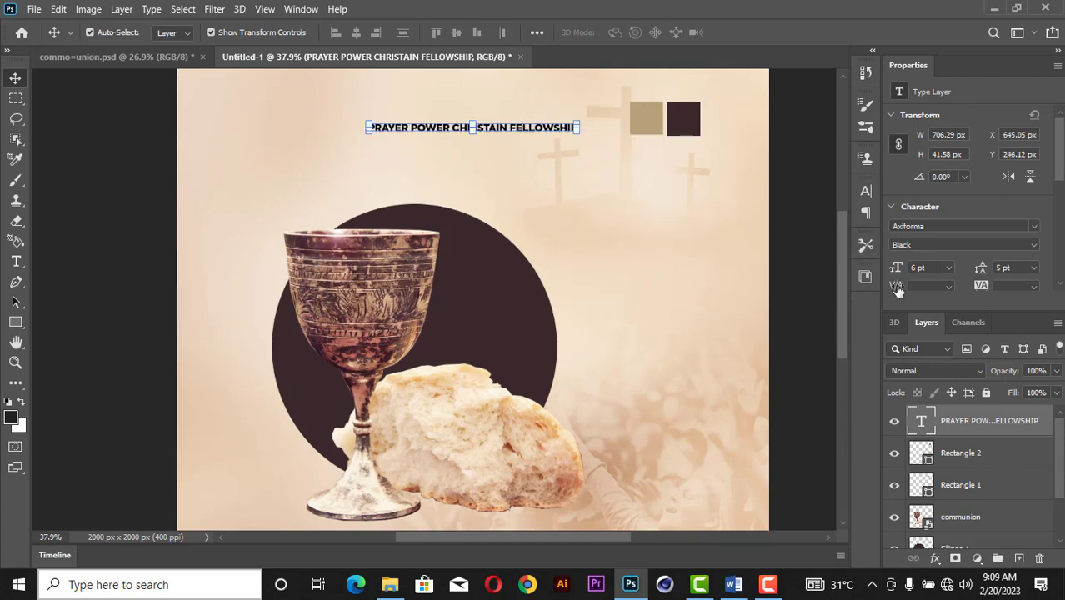
# - Change the fellowship name's Axiforma font style to ExtraBold
pyautogui.click(1033, 233)
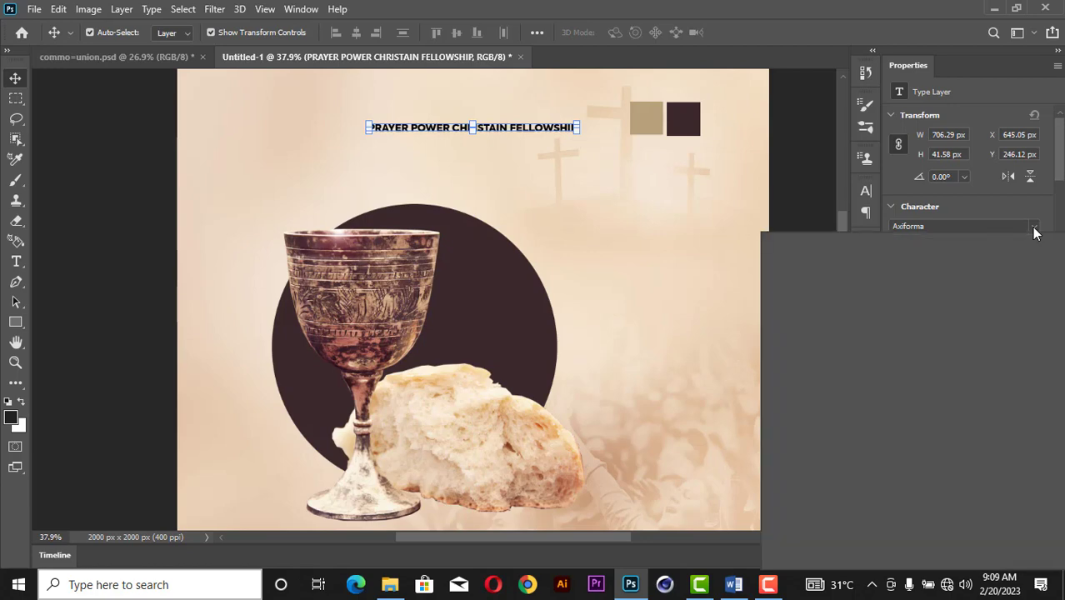
pyautogui.click(1033, 232)
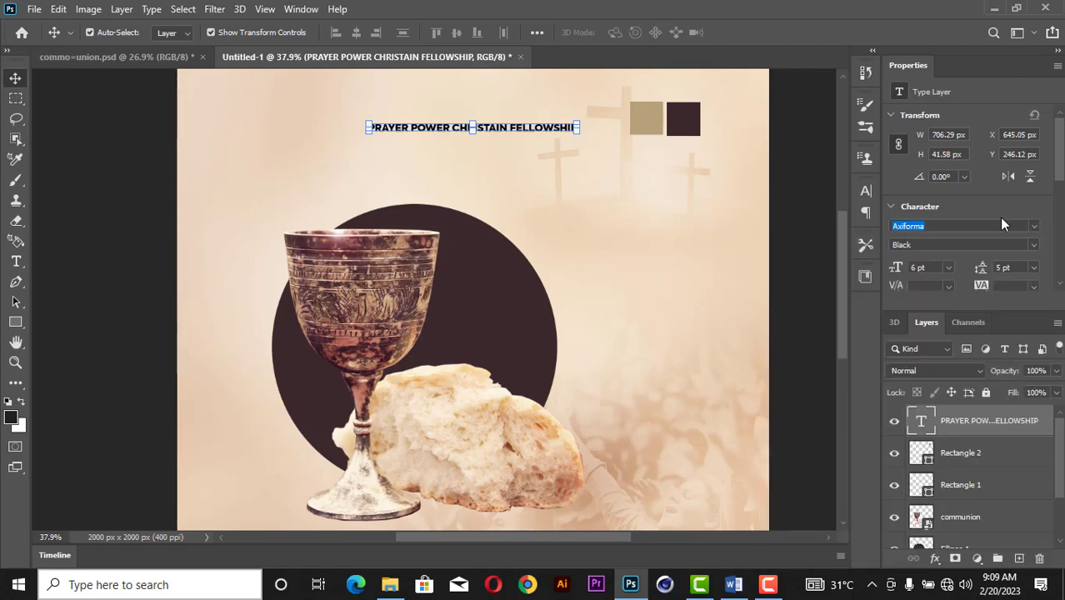
pyautogui.click(1036, 247)
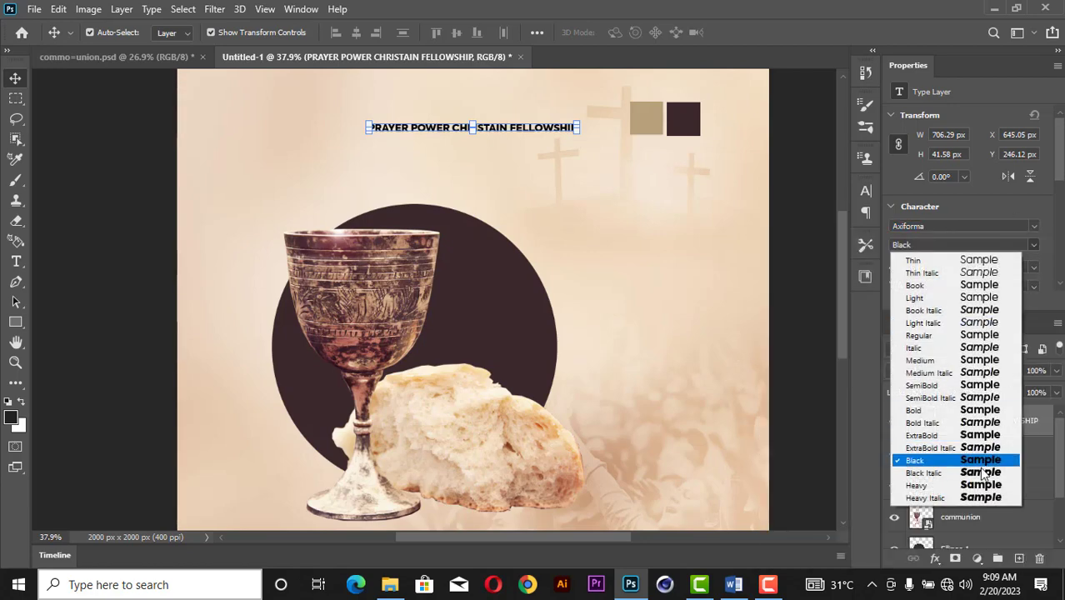
pyautogui.click(966, 434)
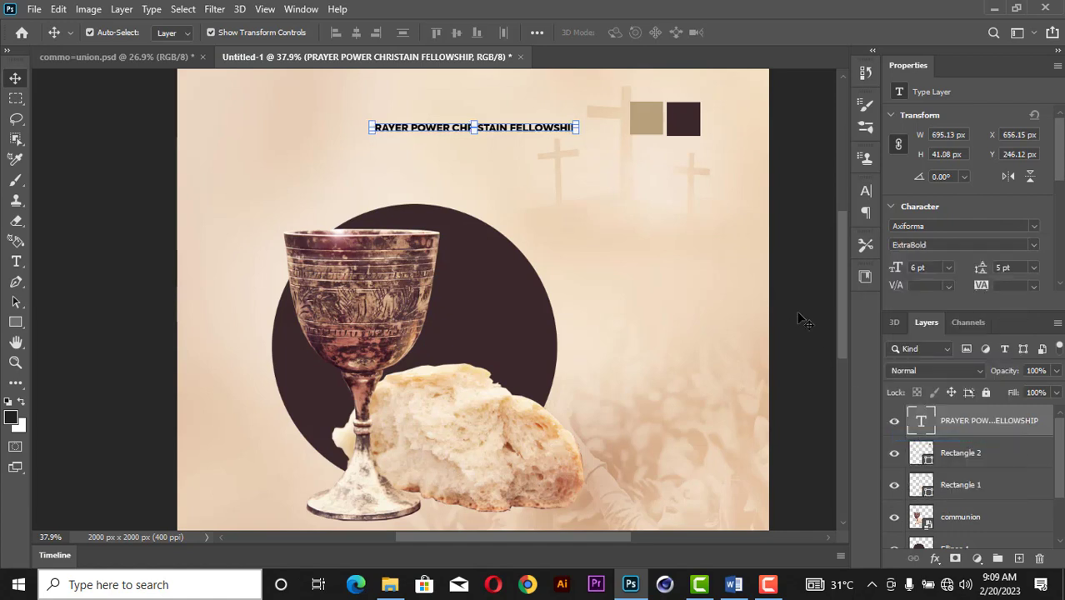
# - Set the fellowship name's tracking to 200 and center the text horizontally on the flyer
pyautogui.click(1033, 285)
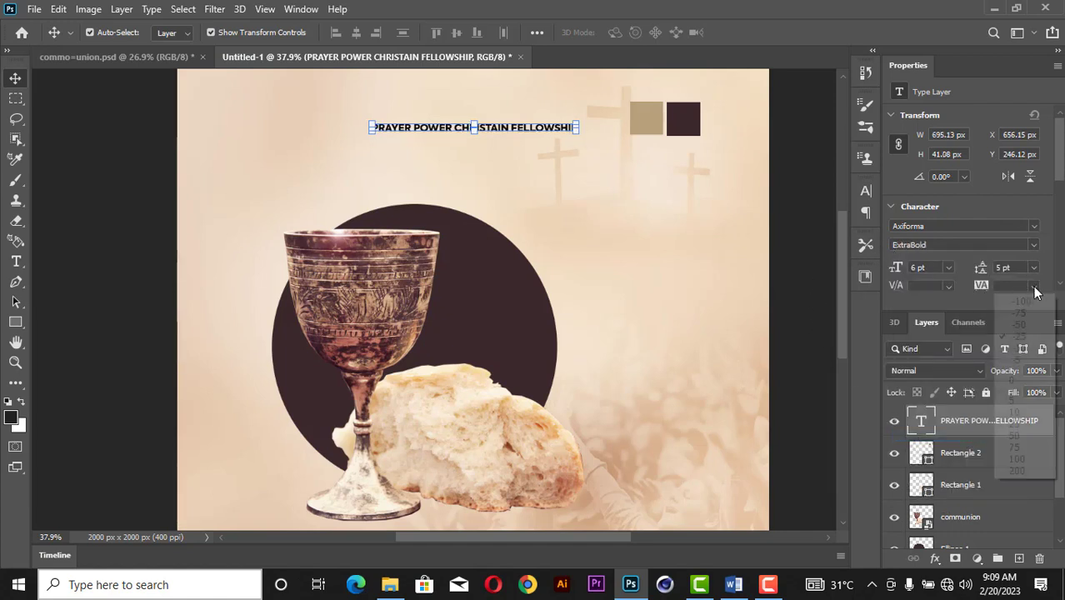
pyautogui.click(1022, 470)
pyautogui.click(570, 182)
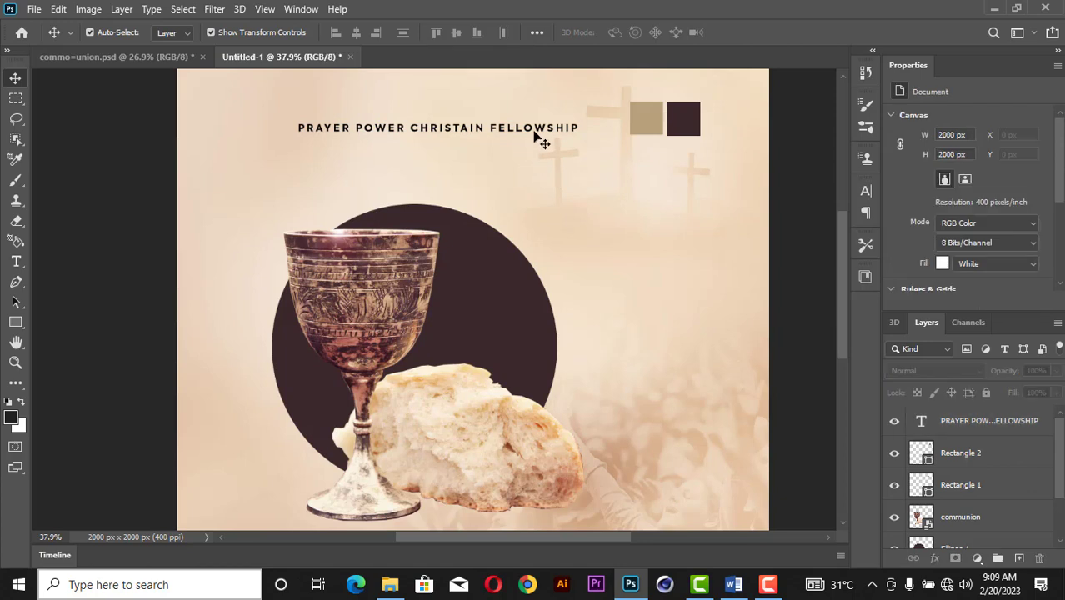
pyautogui.moveTo(537, 131); pyautogui.dragTo(571, 129)
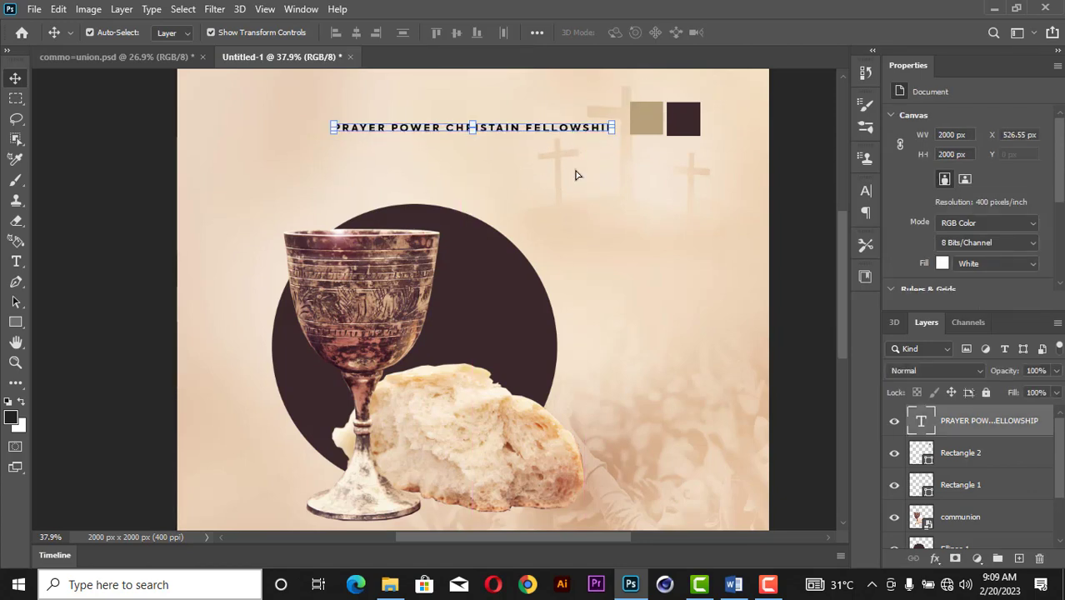
pyautogui.hotkey('ctrl', '0')
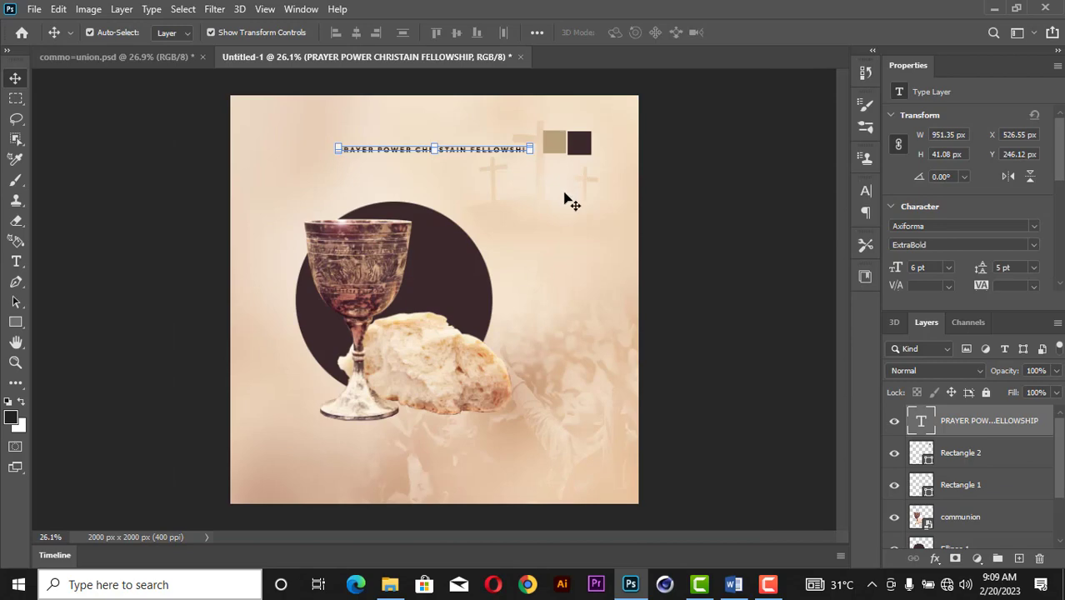
# - Switch to the Word document and copy the line "Communion service"
pyautogui.click(732, 586)
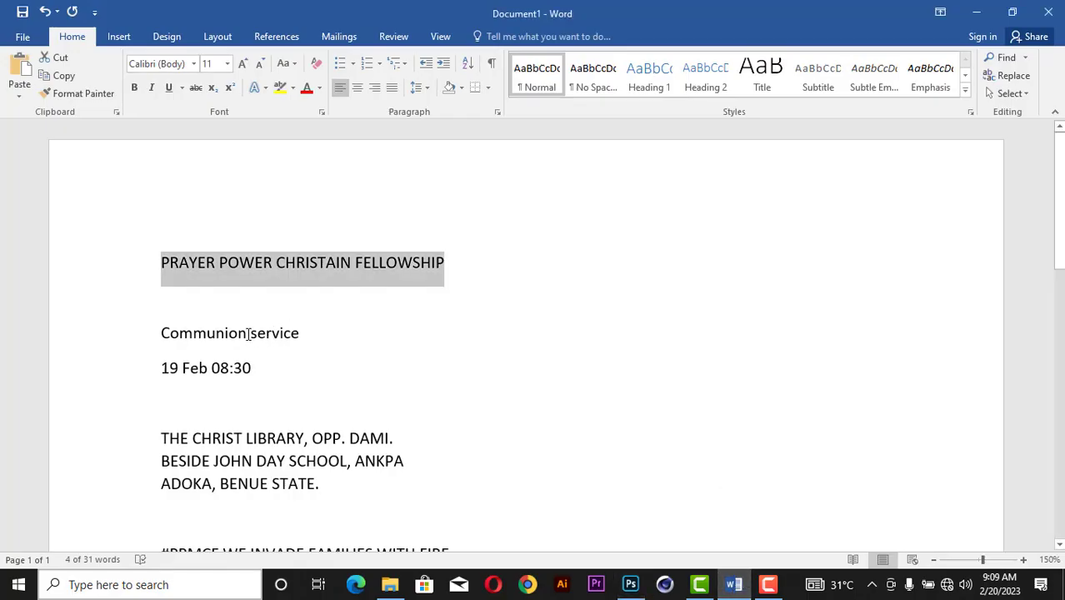
pyautogui.moveTo(305, 333); pyautogui.dragTo(176, 335)
pyautogui.hotkey('ctrl', 'c')
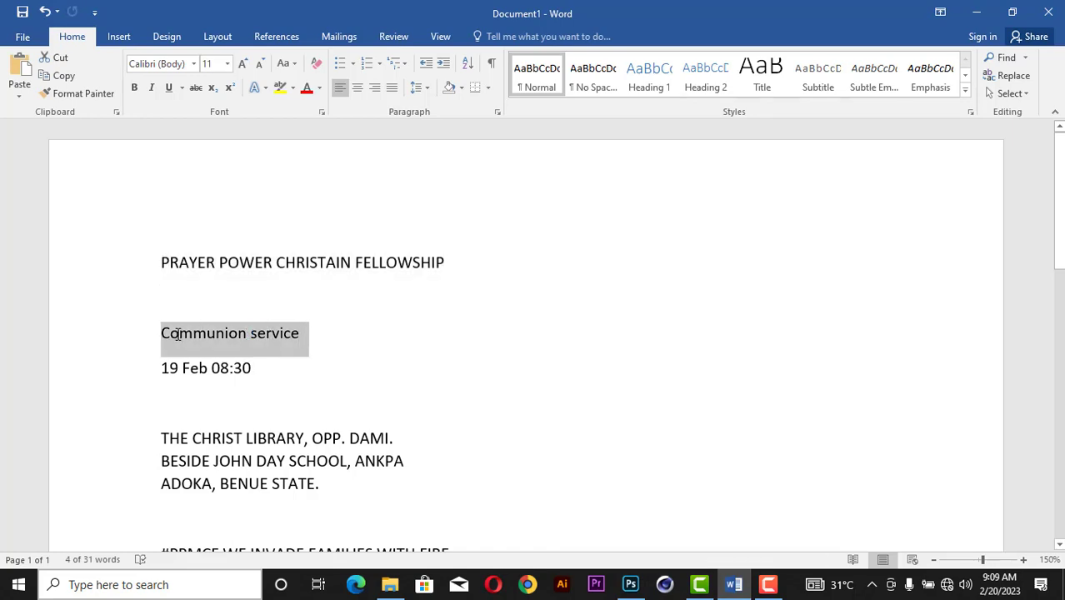
# - Return to Photoshop and paste "Communion service" as a new text layer near the top of the dark circle
pyautogui.click(630, 584)
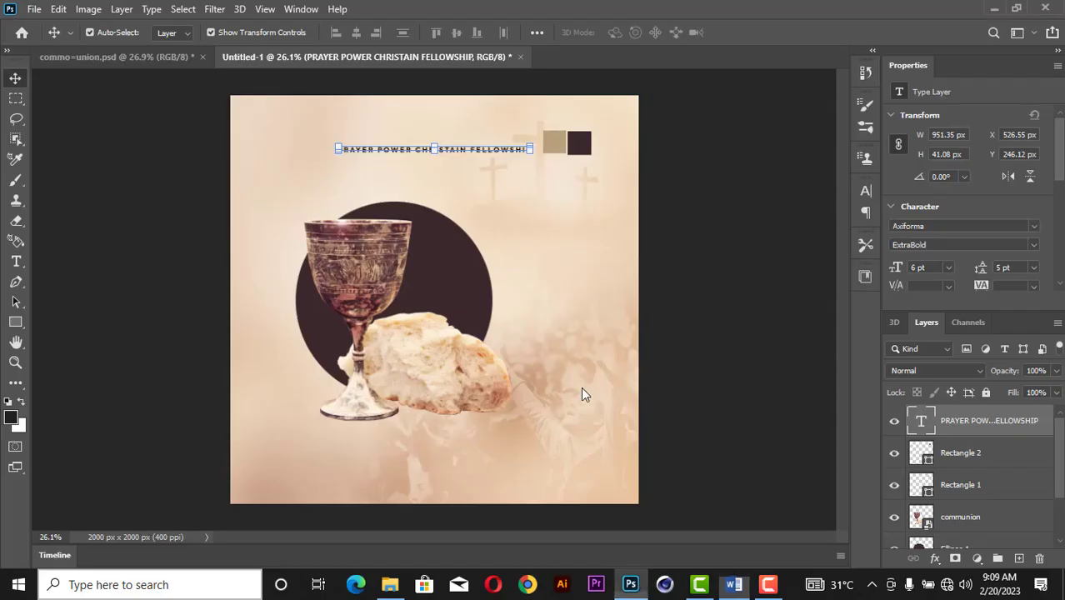
pyautogui.click(15, 261)
pyautogui.click(439, 213)
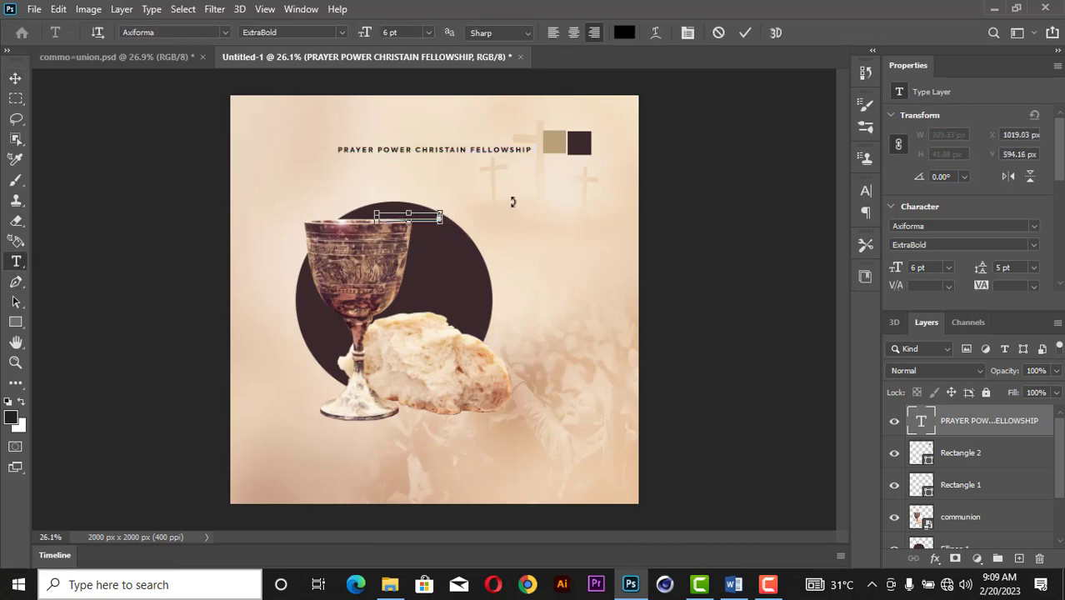
pyautogui.hotkey('ctrl', 'v')
pyautogui.click(744, 32)
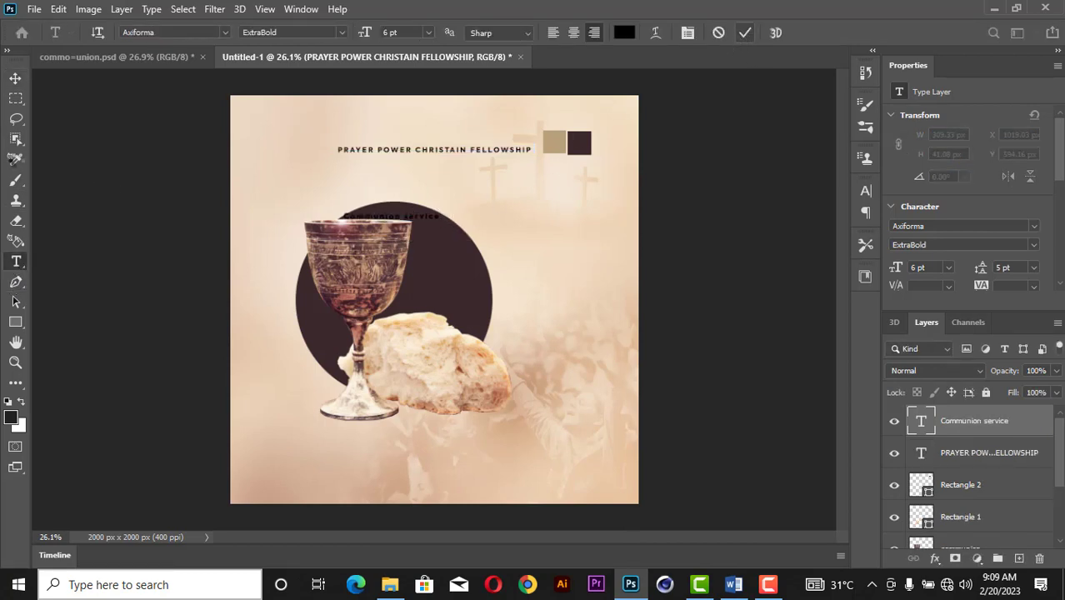
# - Set the tracking of the "Communion service" text to 0
pyautogui.click(15, 78)
pyautogui.scroll(3, 417, 199)
pyautogui.scroll(1, 417, 199)
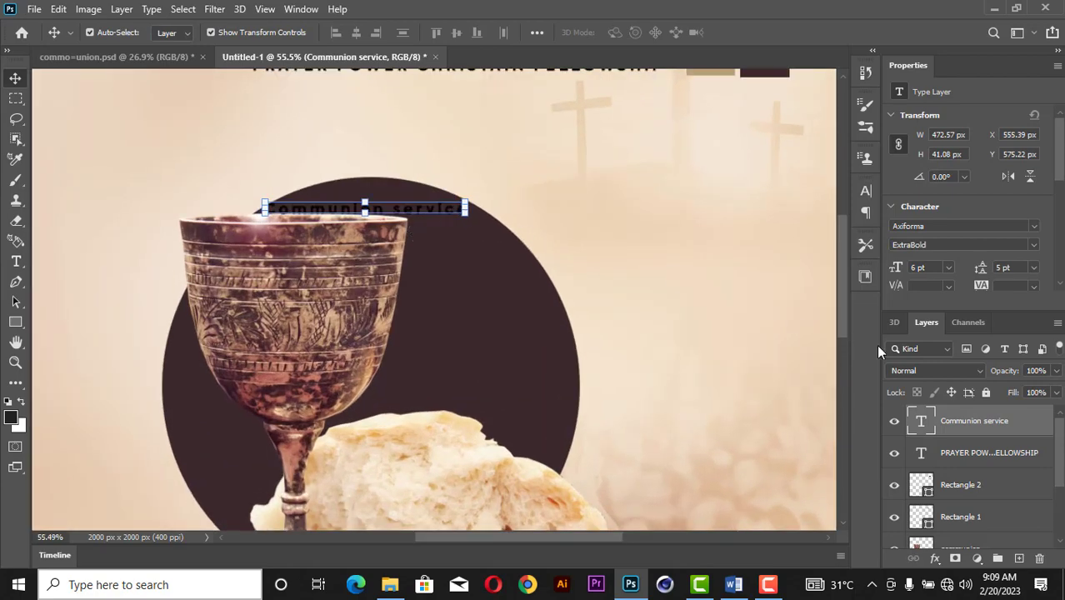
pyautogui.scroll(-2, 1008, 265)
pyautogui.click(1033, 237)
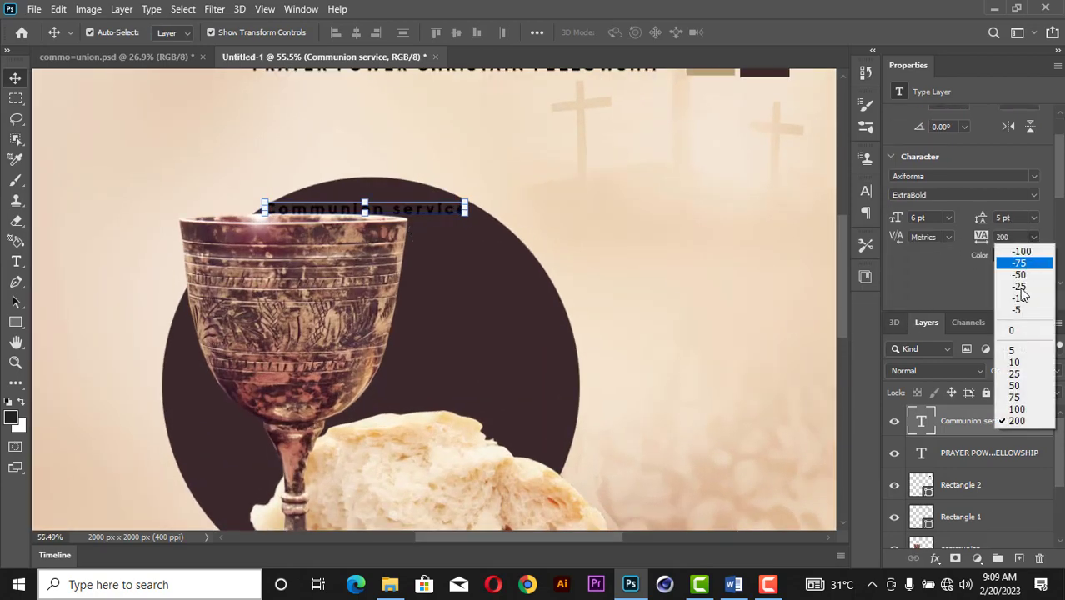
pyautogui.click(1016, 333)
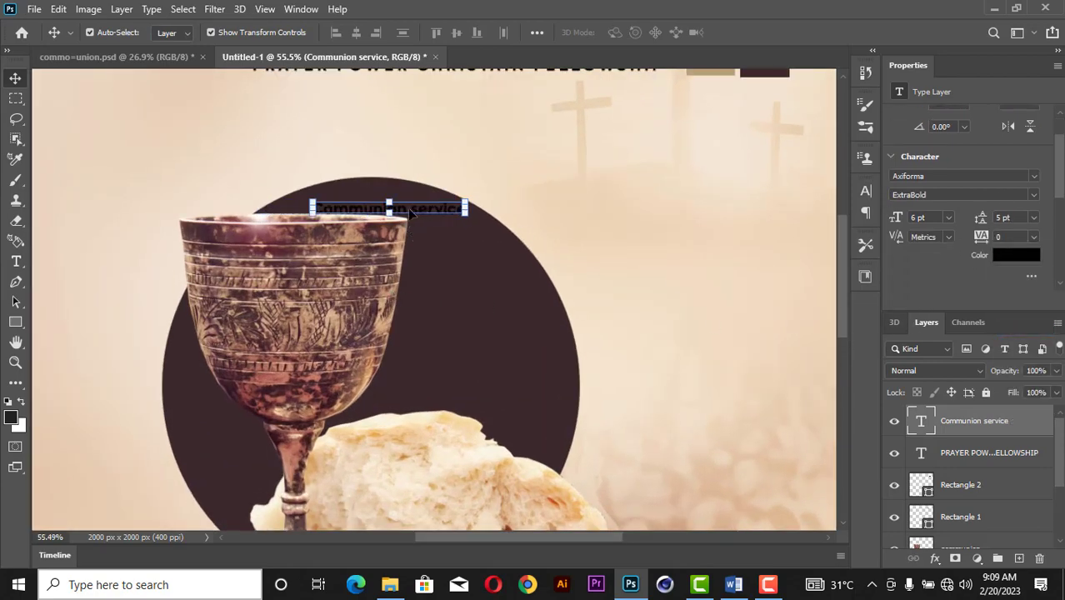
# - Move the "Communion service" text beyond the circle, then copy the word "Communion" and remove it, leaving only "service"
pyautogui.moveTo(409, 214); pyautogui.dragTo(450, 205)
pyautogui.hotkey('ctrl', 'c')
pyautogui.doubleClick(562, 207)
pyautogui.press('BackSpace')
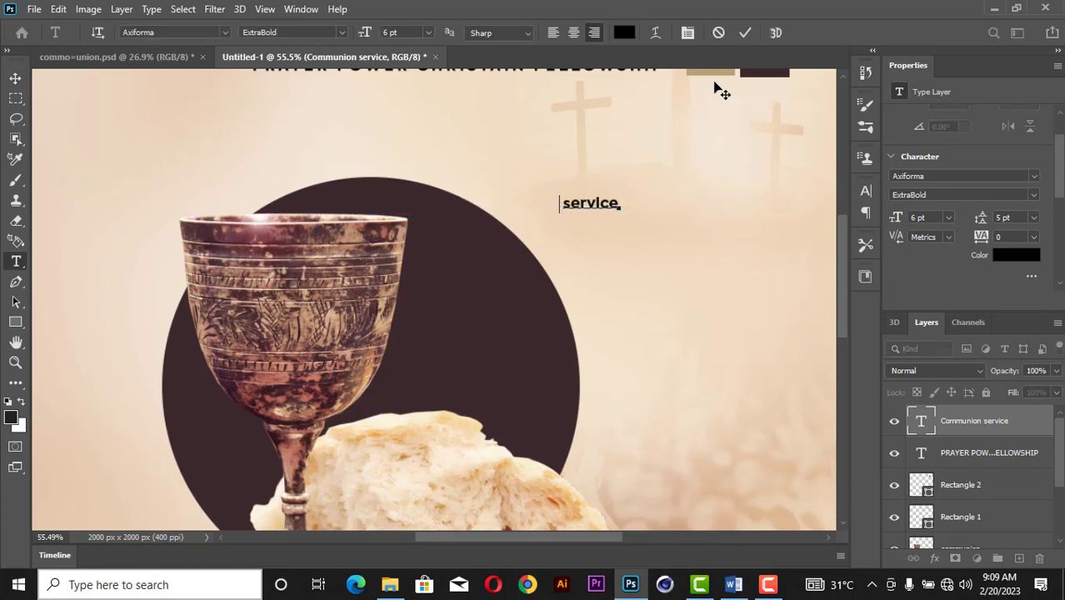
pyautogui.click(745, 32)
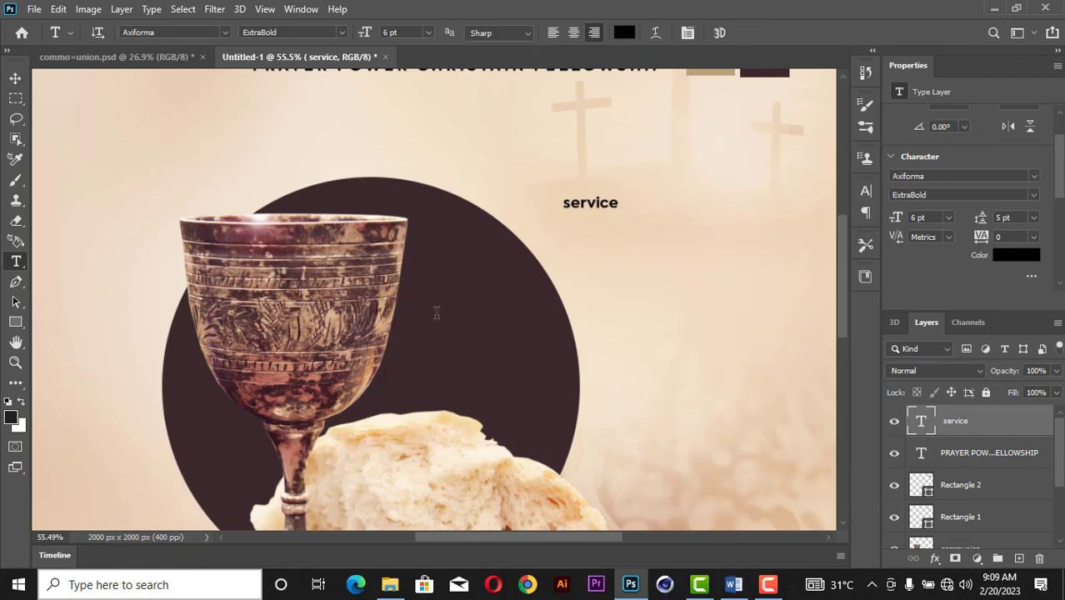
# - Paste "Communion" as a separate text layer over the chalice and circle
pyautogui.click(436, 313)
pyautogui.hotkey('ctrl', 'v')
pyautogui.click(748, 33)
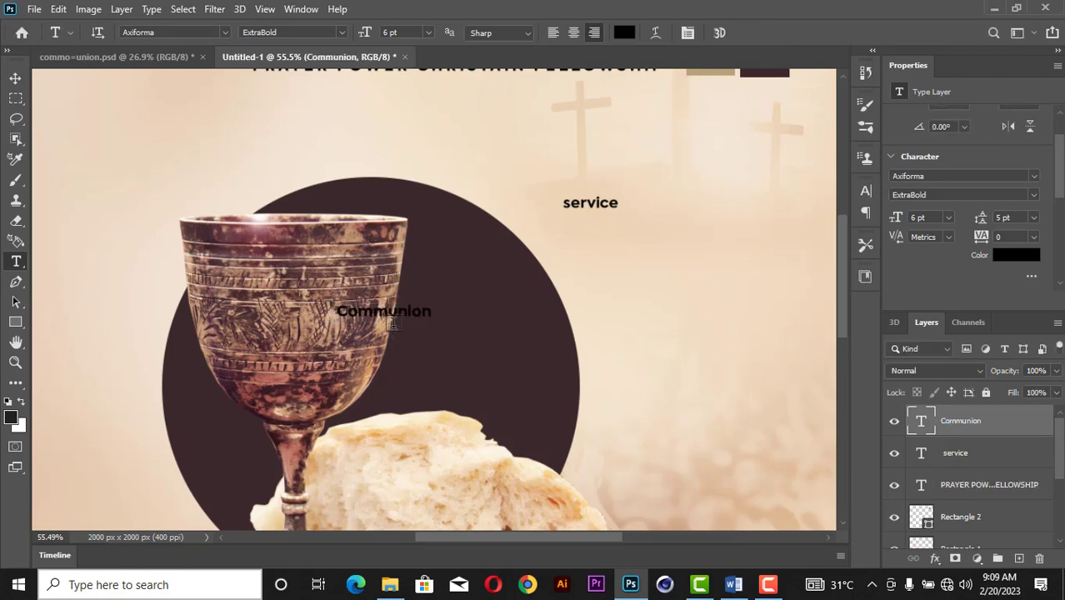
# - Break "Communion" into the three lines "Com", "mun" and "ion", and left-align them
pyautogui.scroll(5, 395, 316)
pyautogui.click(357, 306)
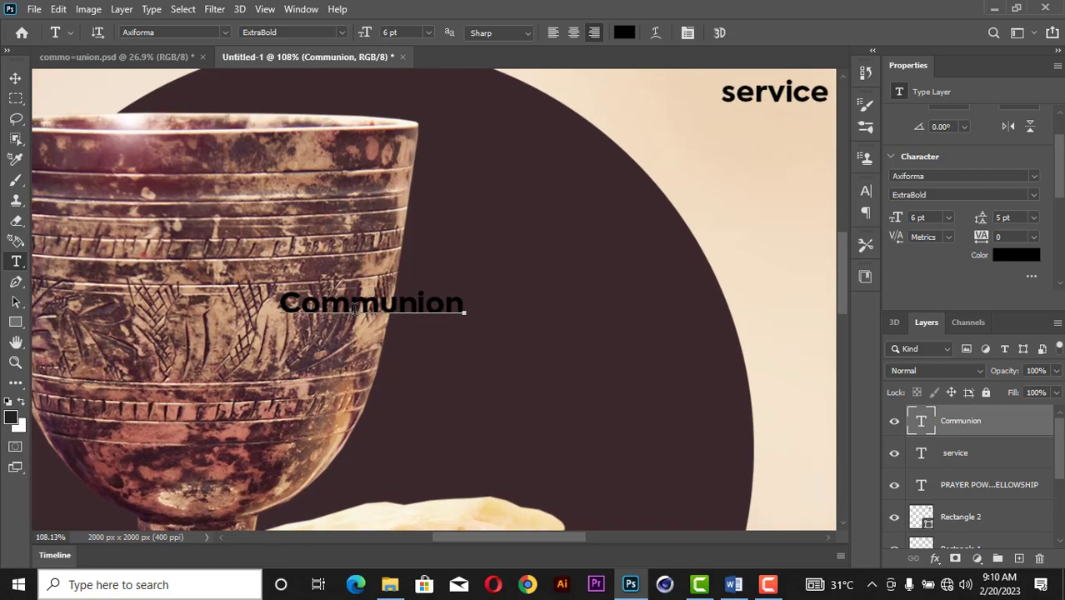
pyautogui.press('Return')
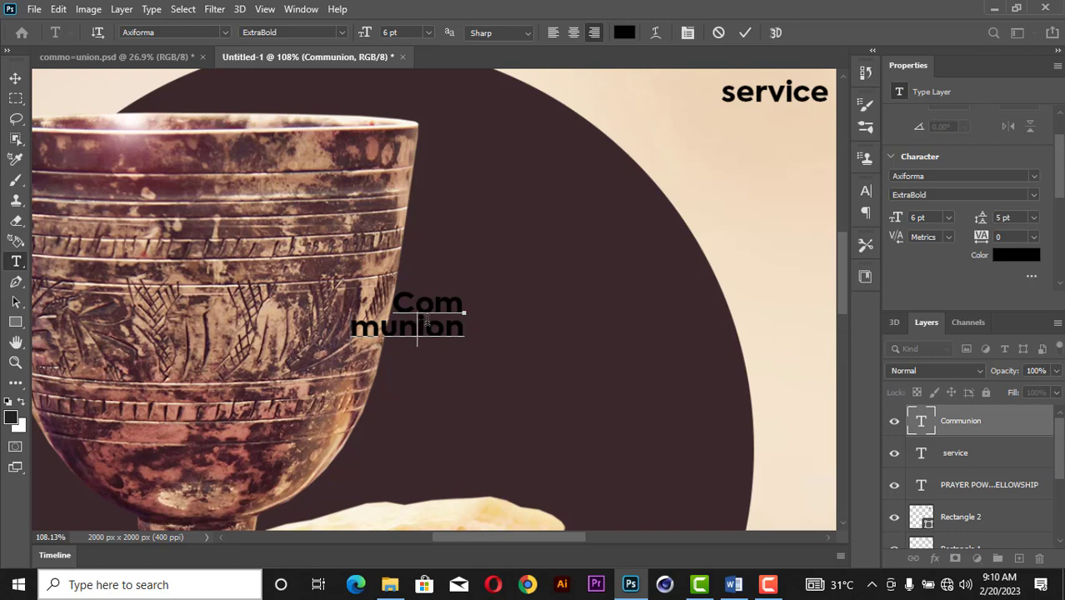
pyautogui.press('Return')
pyautogui.hotkey('ctrl', 'a')
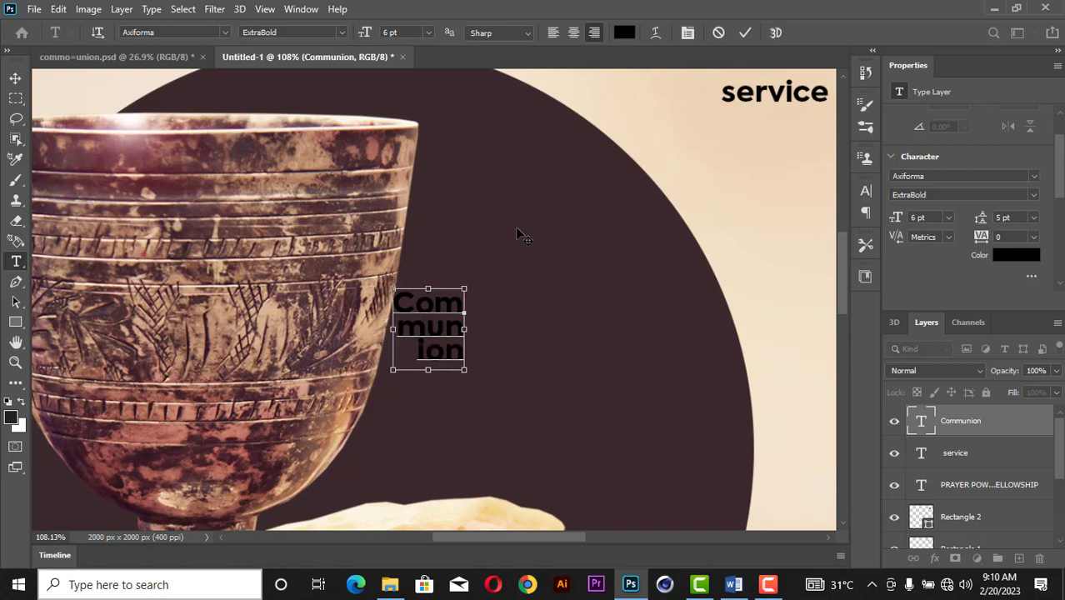
pyautogui.click(552, 33)
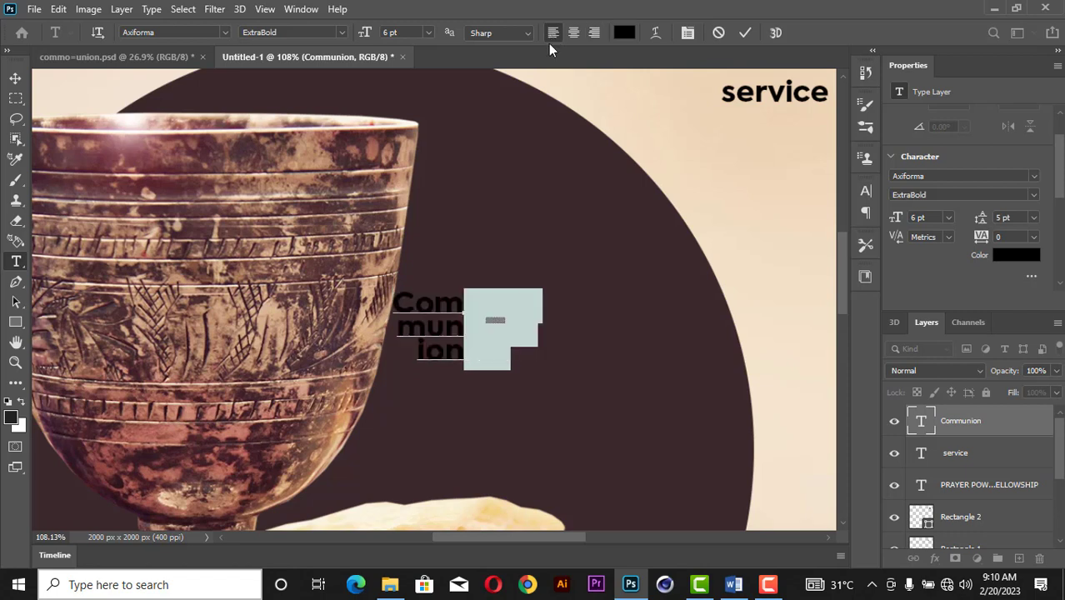
pyautogui.click(744, 34)
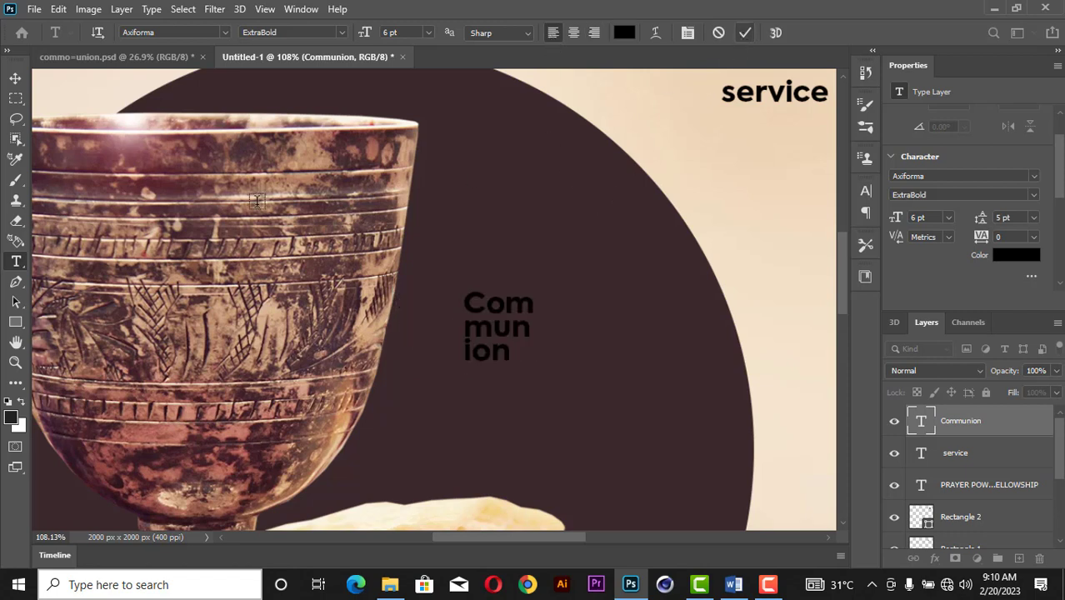
# - Change the three-line Communion text's font to Good Times Regular
pyautogui.click(15, 78)
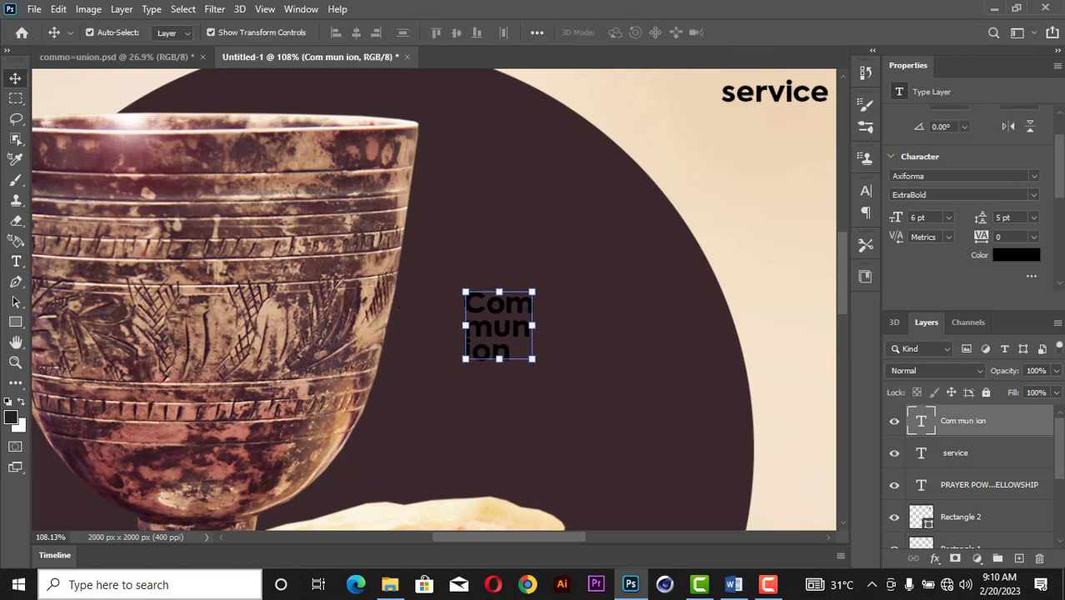
pyautogui.click(1036, 178)
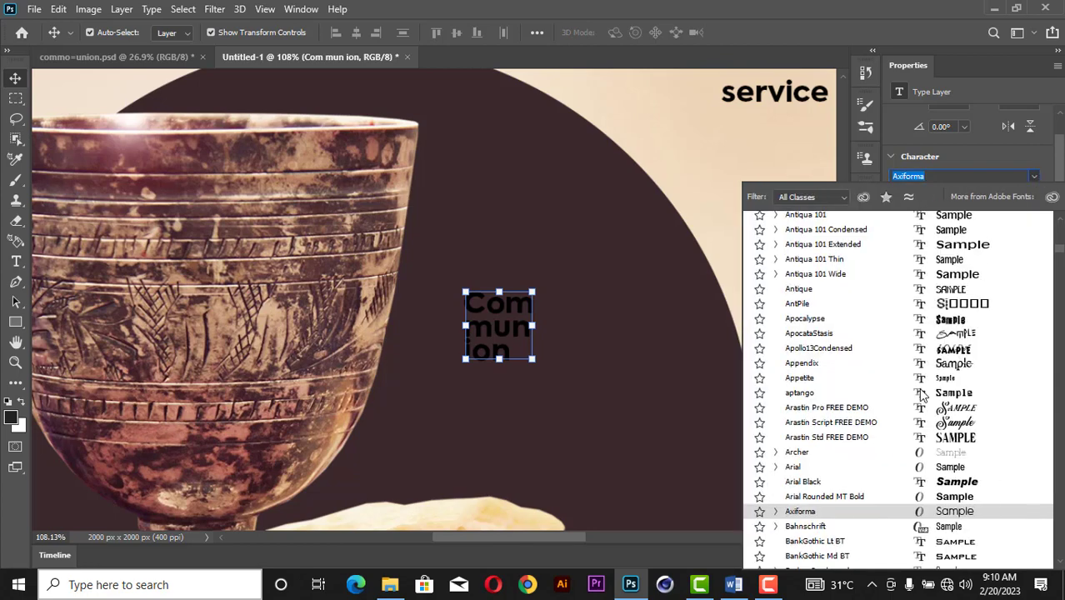
pyautogui.write('go')
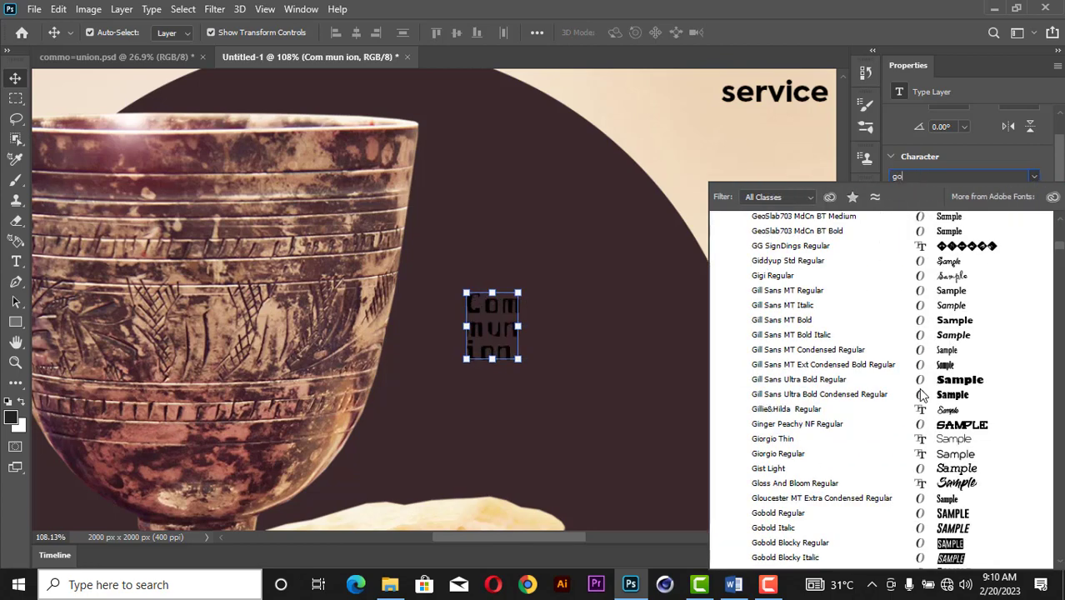
pyautogui.write('od Times')
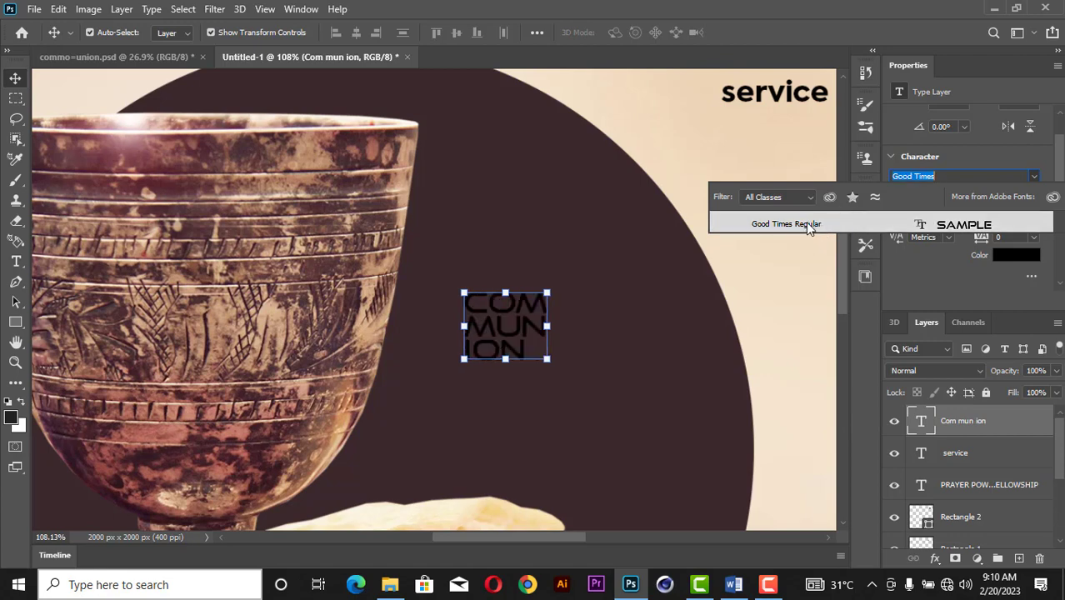
pyautogui.click(805, 222)
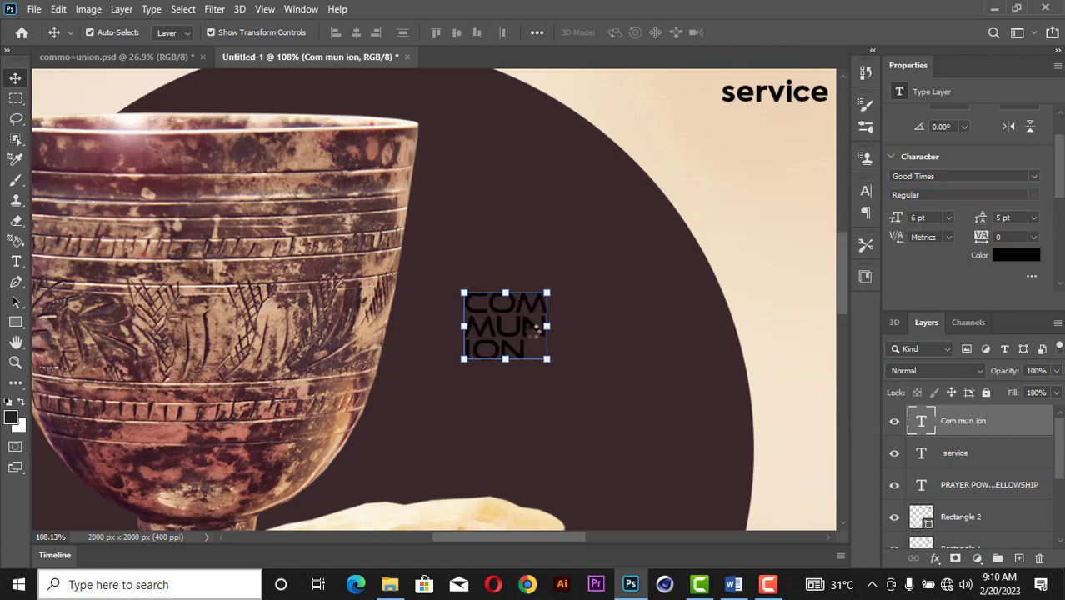
# - Enlarge the Communion text to about 20.5 pt and place it on the circle beside the chalice
pyautogui.moveTo(525, 330); pyautogui.dragTo(500, 331)
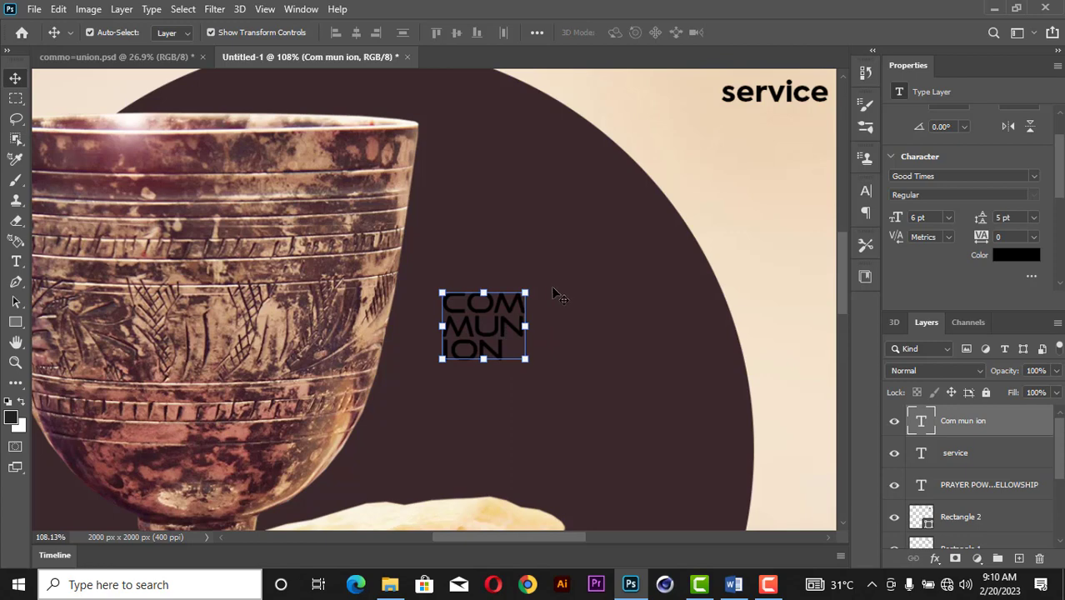
pyautogui.moveTo(525, 293); pyautogui.dragTo(731, 107)
pyautogui.moveTo(694, 250); pyautogui.dragTo(686, 280)
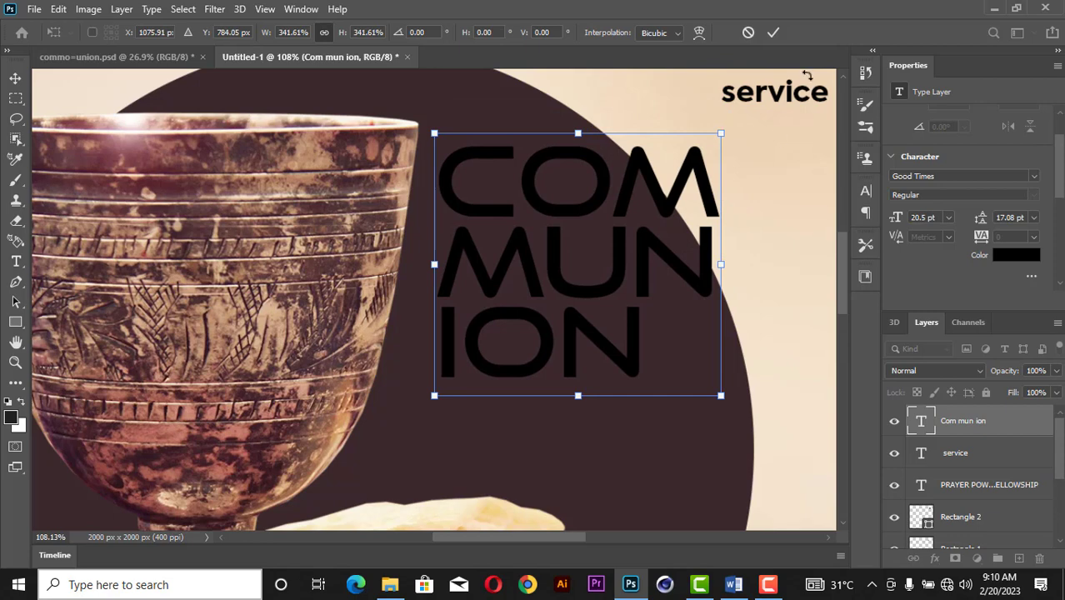
pyautogui.click(773, 32)
# - Scale the Communion text up to about 36.18 pt and position it beside the chalice, just above the bread
pyautogui.scroll(-2, 645, 333)
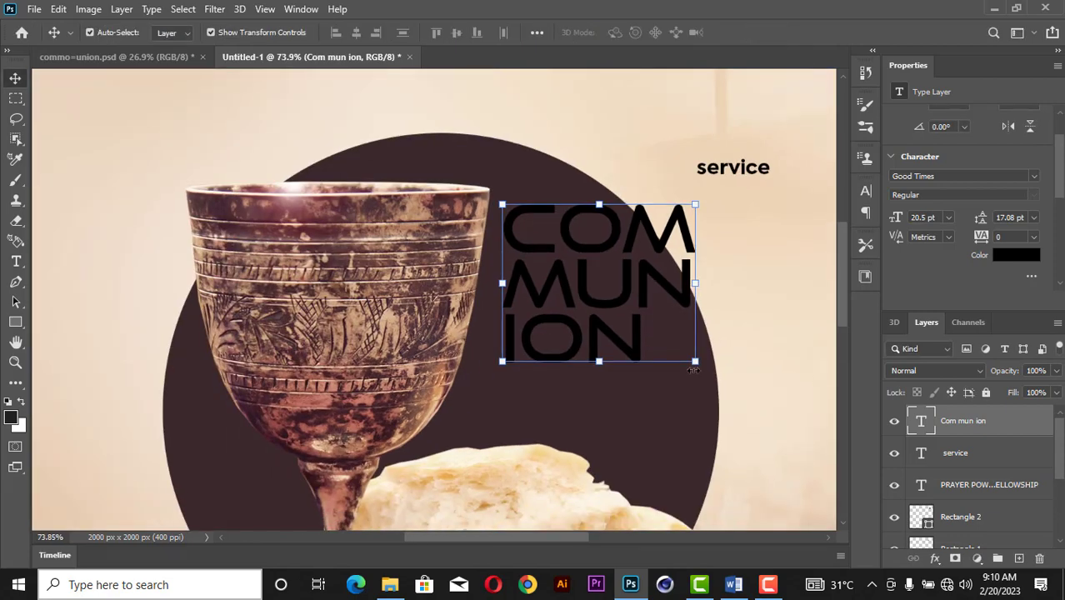
pyautogui.hotkey('ctrl', 't')
pyautogui.moveTo(693, 364); pyautogui.dragTo(750, 457)
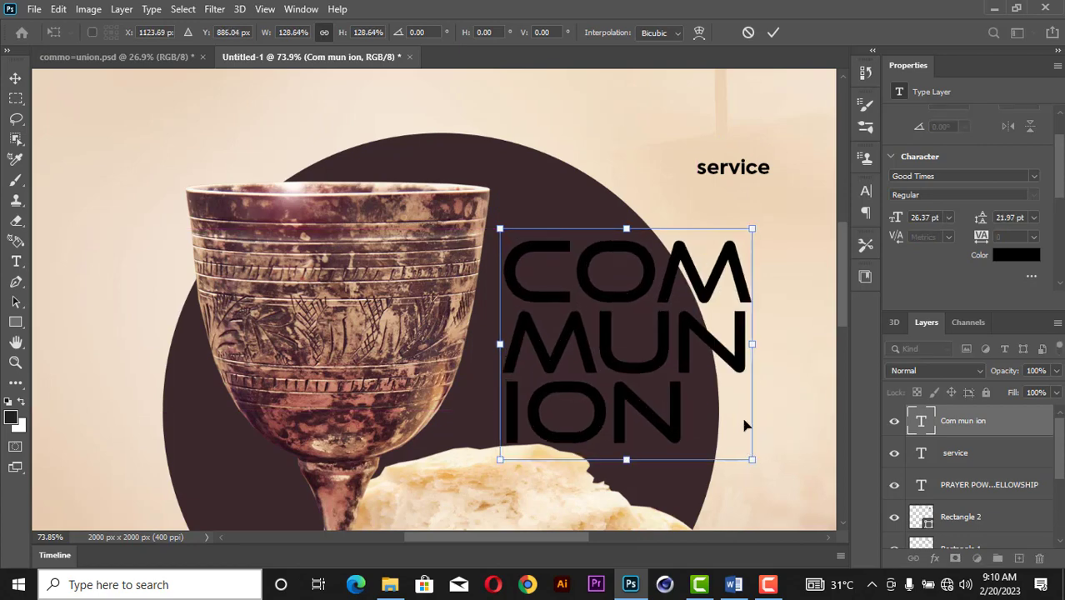
pyautogui.moveTo(729, 350); pyautogui.dragTo(710, 321)
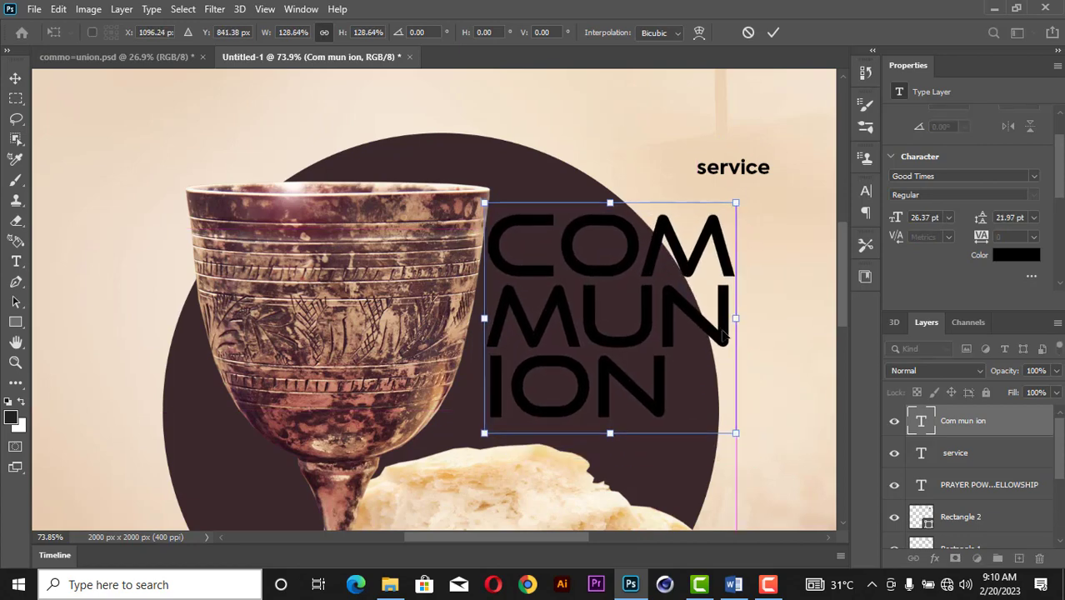
pyautogui.scroll(-2, 728, 346)
pyautogui.scroll(-1, 727, 346)
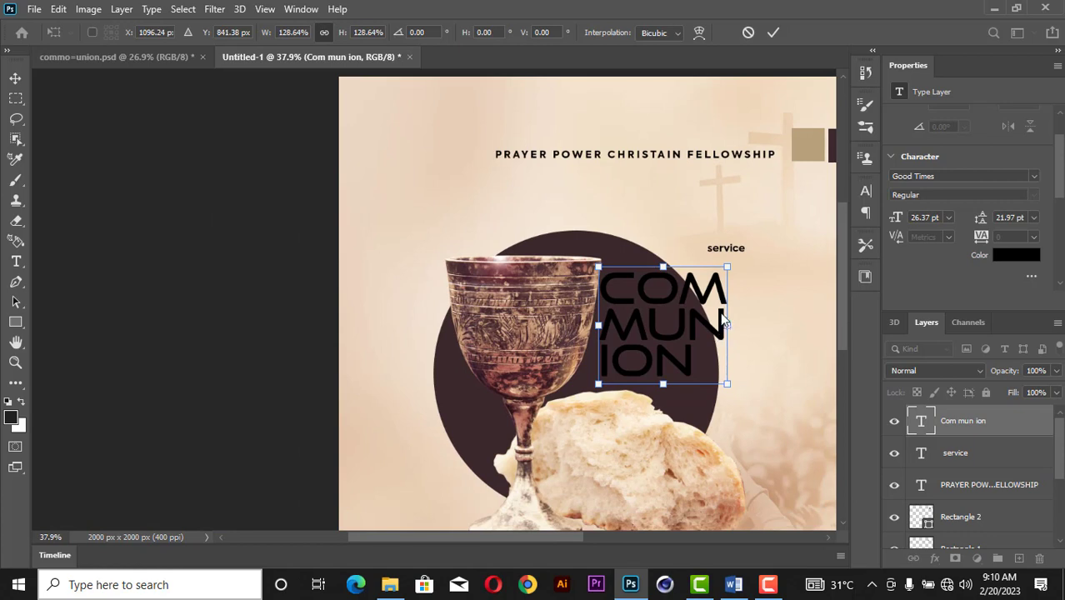
pyautogui.moveTo(735, 324); pyautogui.dragTo(760, 312)
pyautogui.scroll(1, 717, 322)
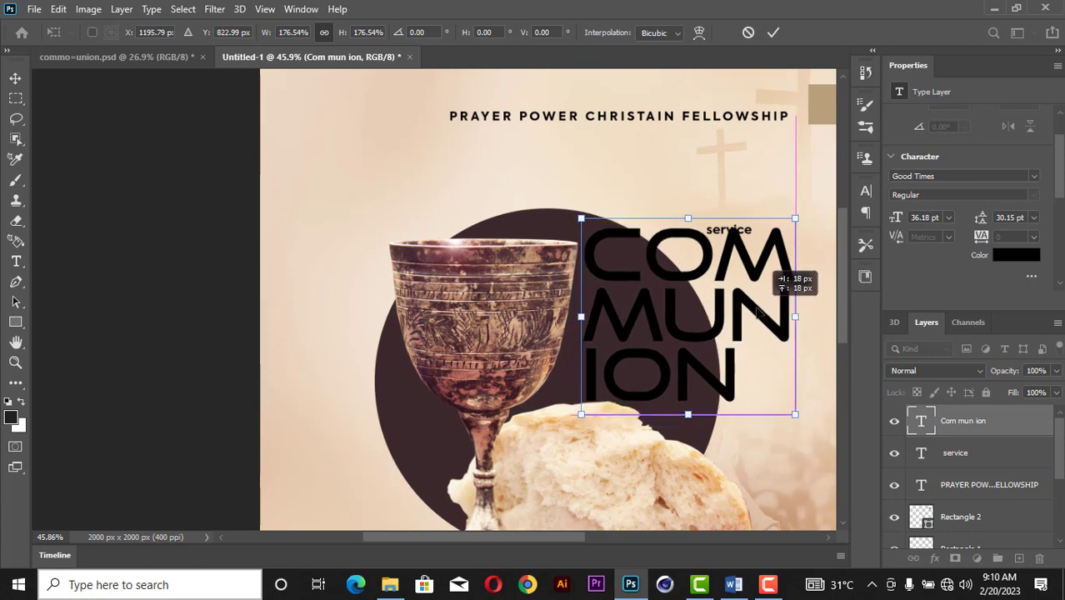
pyautogui.scroll(2, 710, 354)
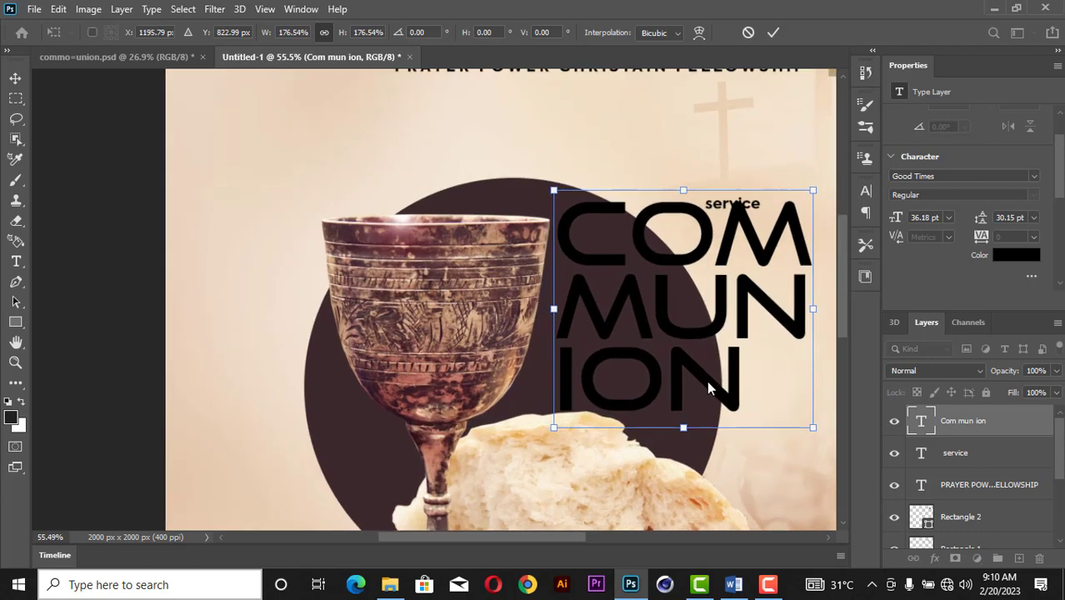
pyautogui.moveTo(713, 394); pyautogui.dragTo(713, 400)
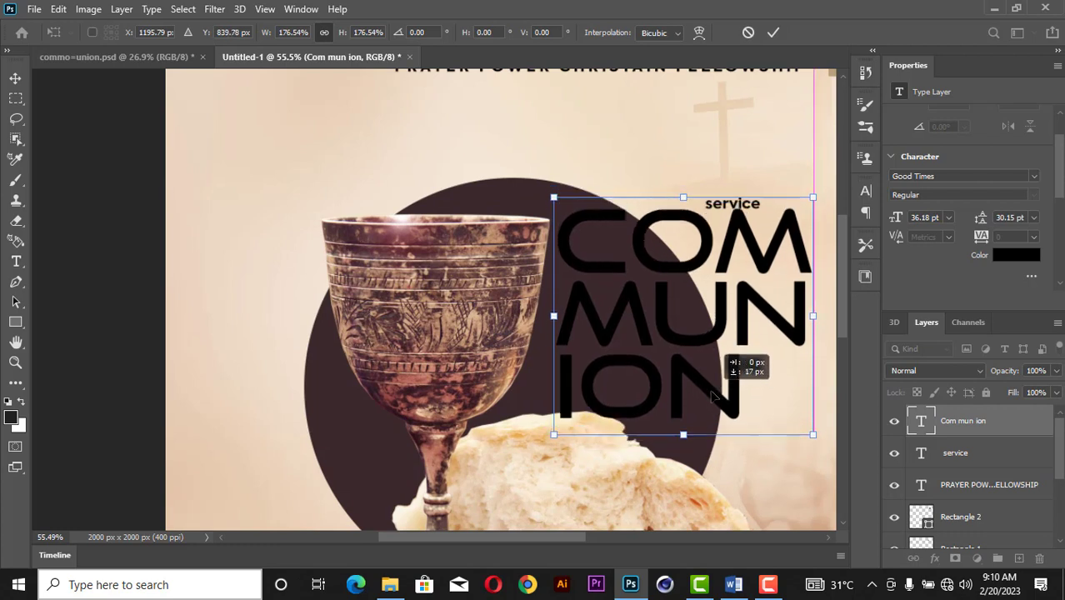
pyautogui.click(772, 34)
# - Duplicate the Communion text layer and hide the original
pyautogui.scroll(-4, 752, 344)
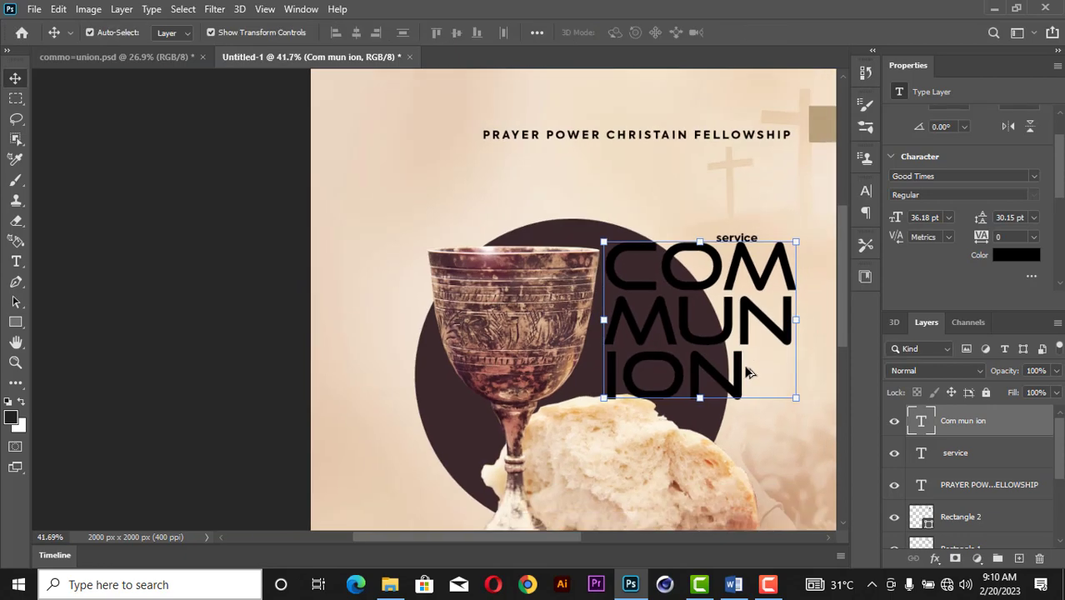
pyautogui.scroll(1, 573, 262)
pyautogui.scroll(2, 408, 230)
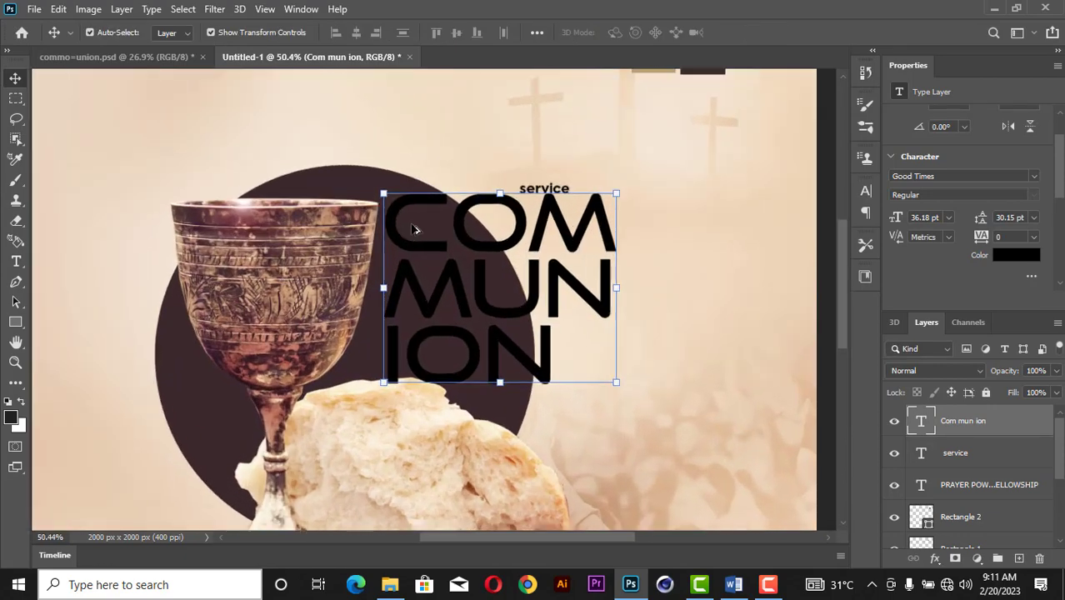
pyautogui.moveTo(498, 317)
pyautogui.mouseDown()
pyautogui.moveTo(467, 321)
pyautogui.moveTo(510, 320)
pyautogui.mouseUp()
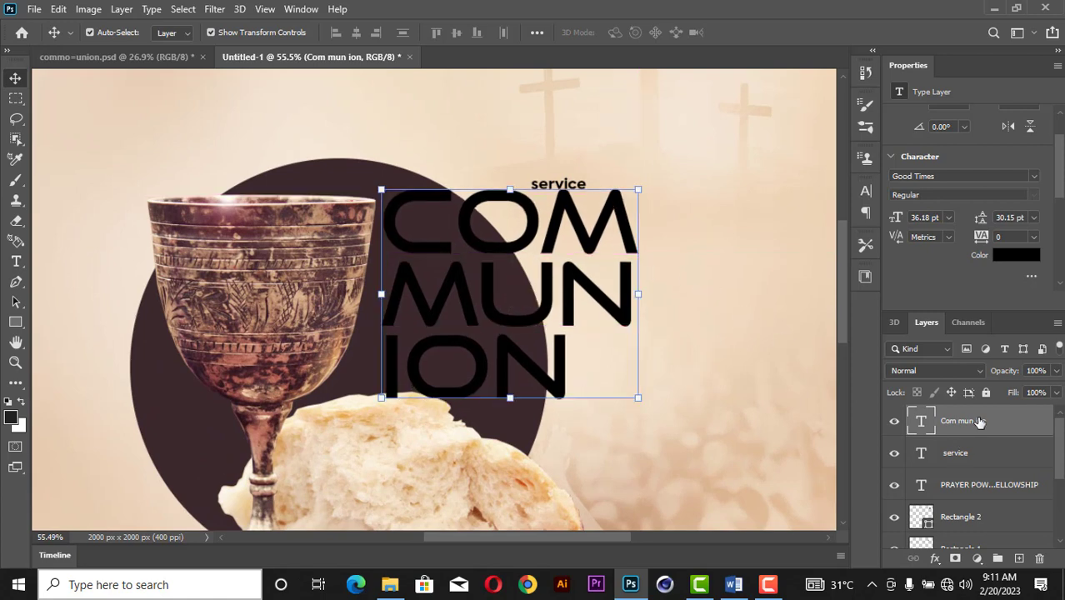
pyautogui.hotkey('ctrl', 'j')
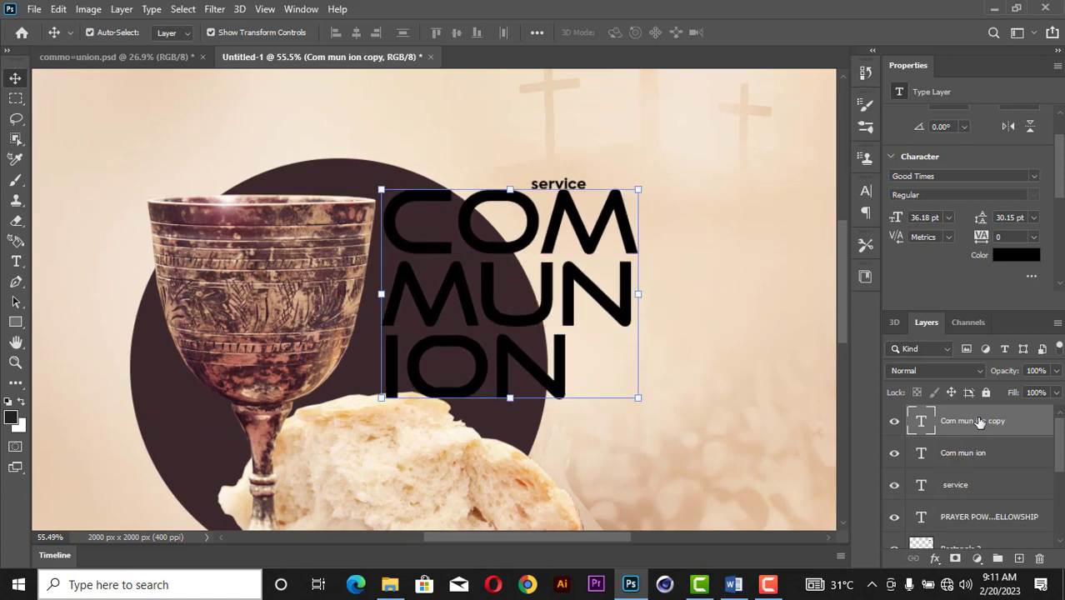
pyautogui.click(892, 454)
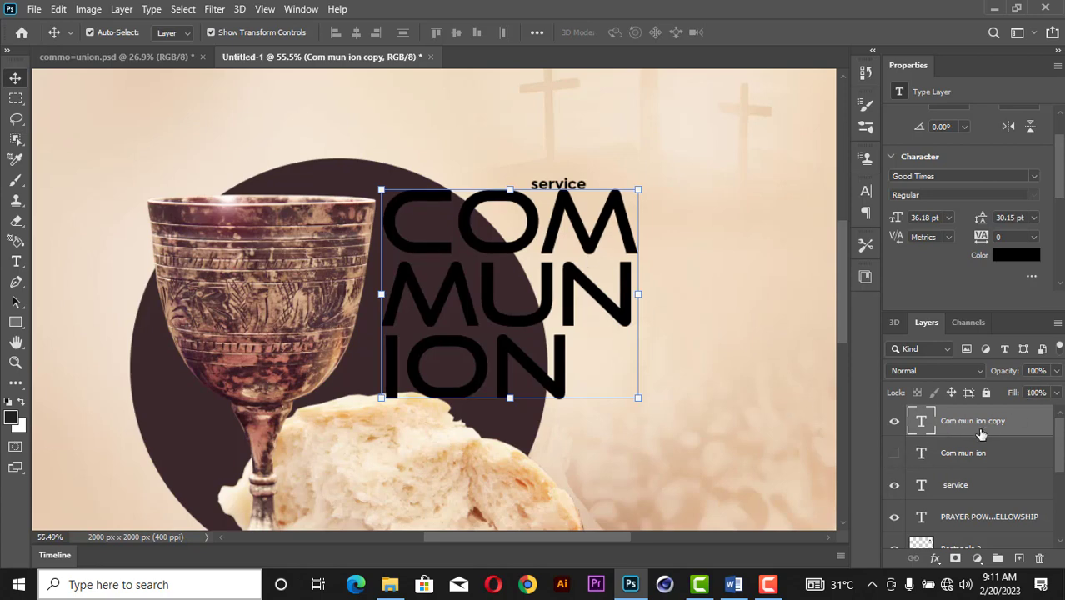
# - Convert the duplicated Communion text to a shape and stretch the O of ION, moving its N out to align with the lines above
pyautogui.rightClick(996, 414)
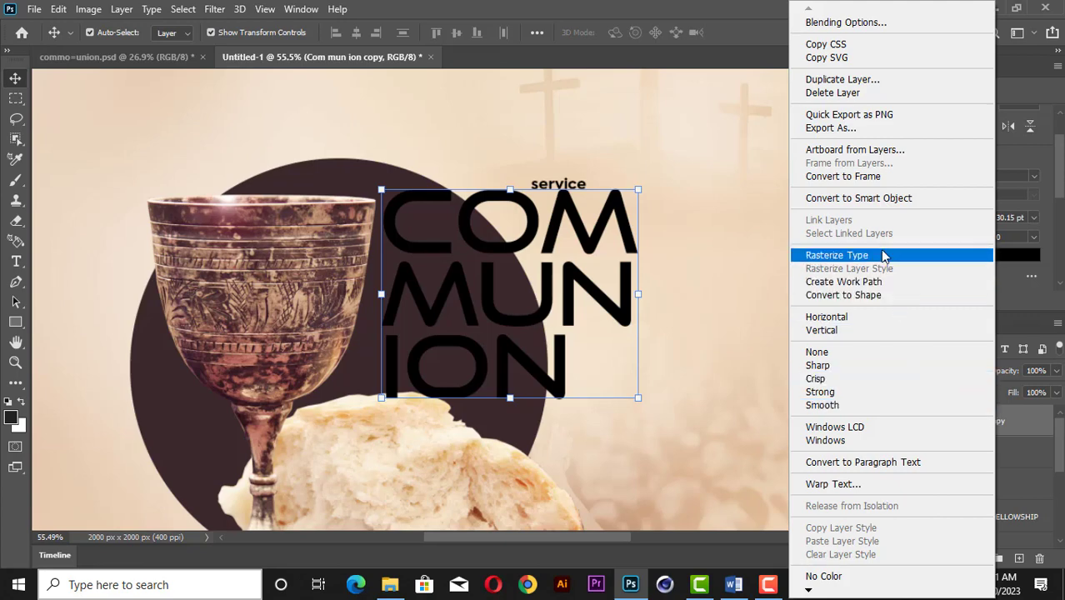
pyautogui.click(854, 295)
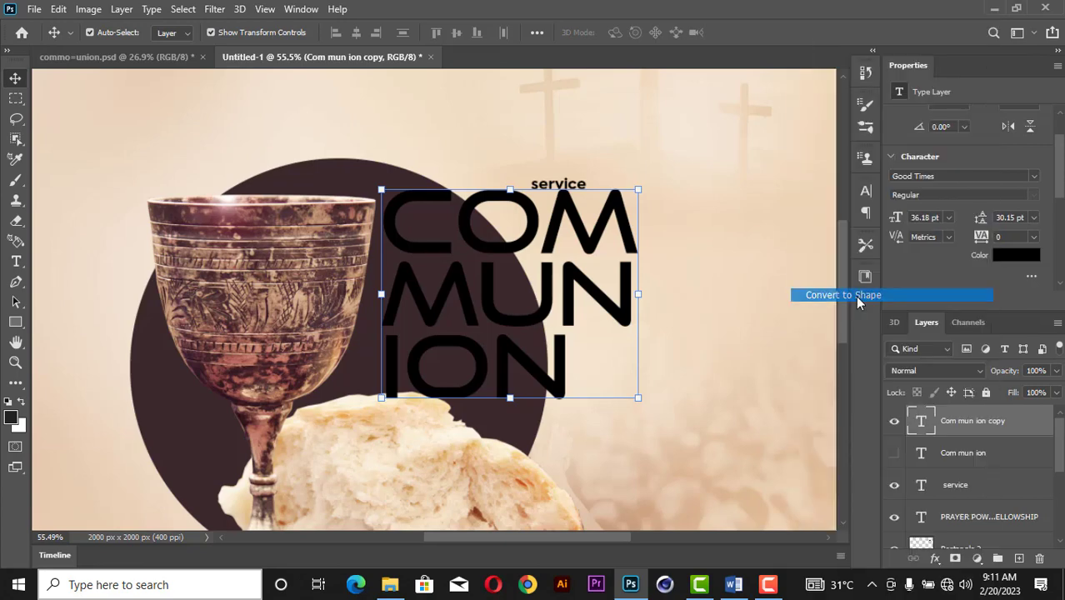
pyautogui.click(17, 307)
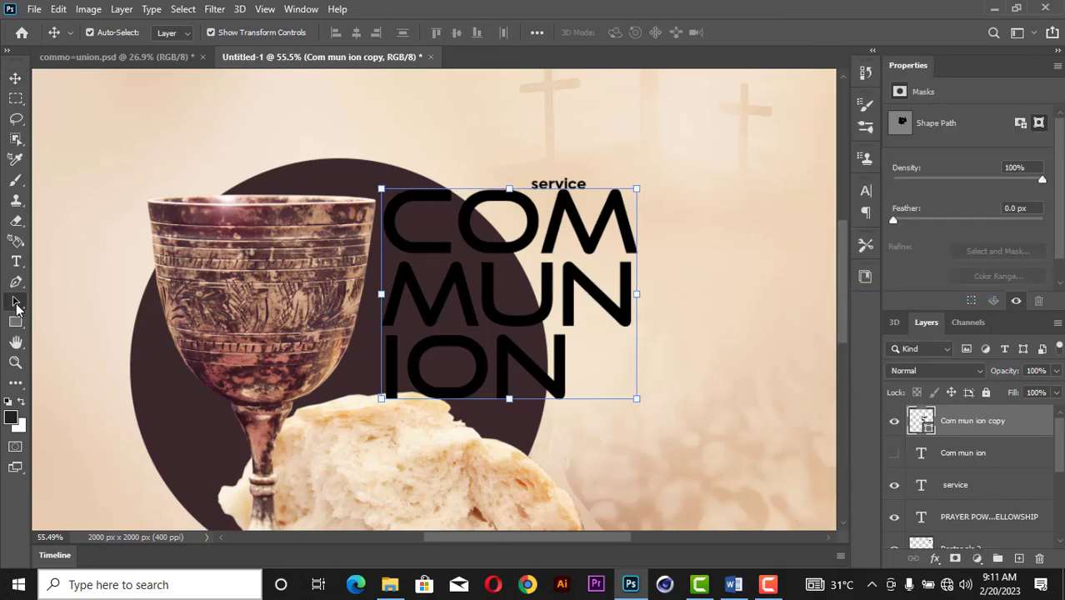
pyautogui.click(83, 317)
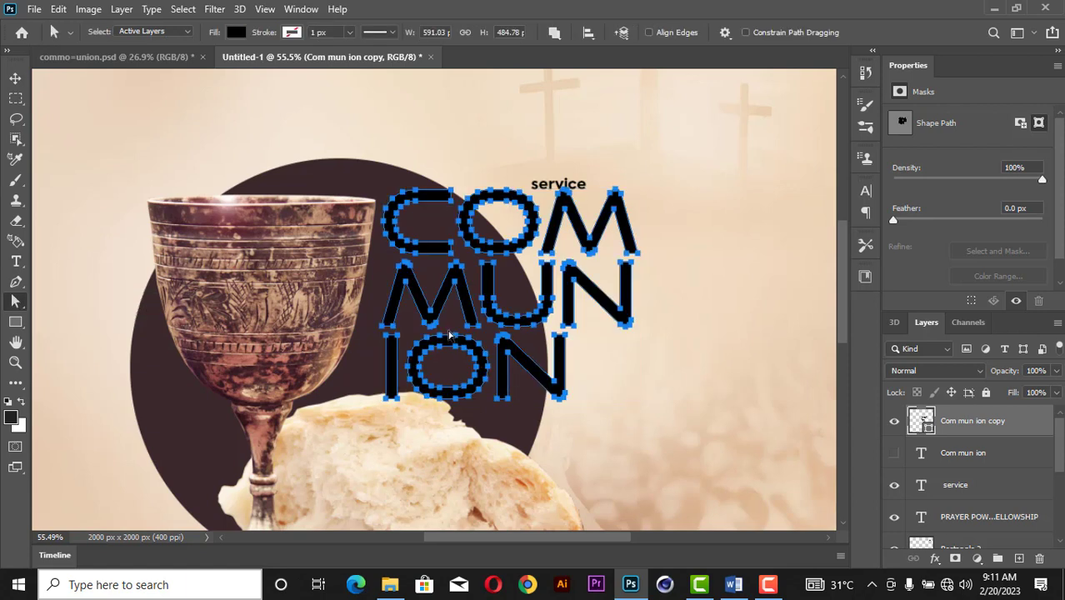
pyautogui.moveTo(449, 335); pyautogui.dragTo(576, 432)
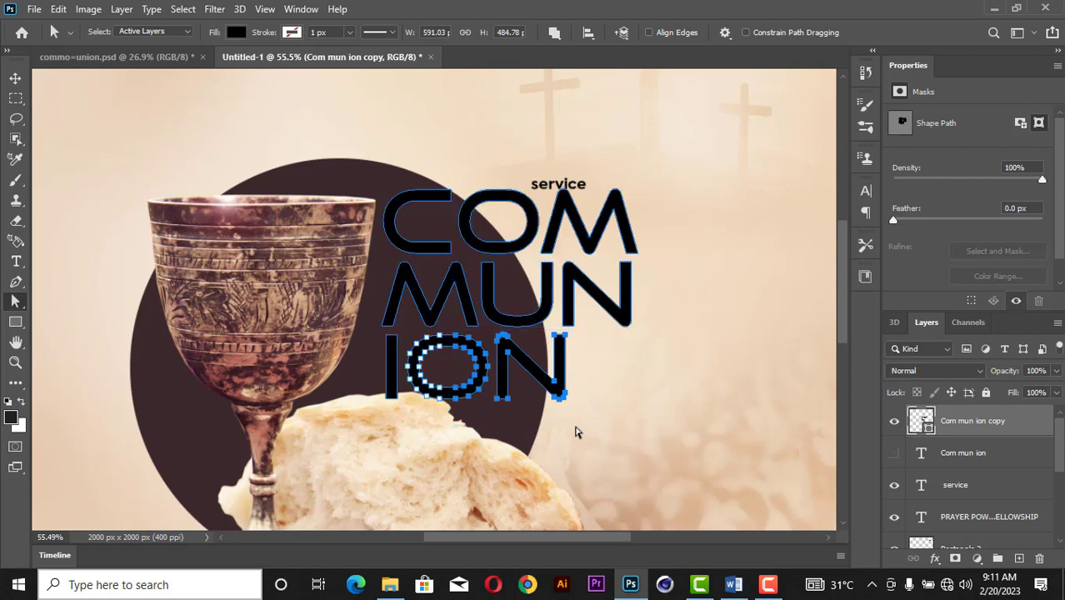
pyautogui.moveTo(566, 394); pyautogui.dragTo(631, 394)
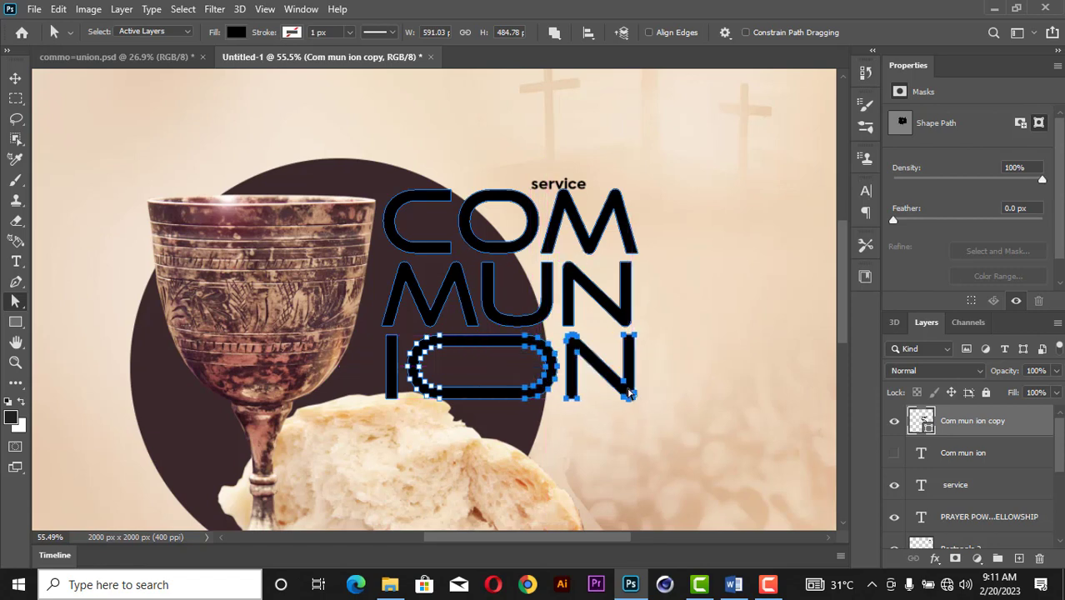
pyautogui.scroll(2, 546, 325)
pyautogui.scroll(1, 547, 381)
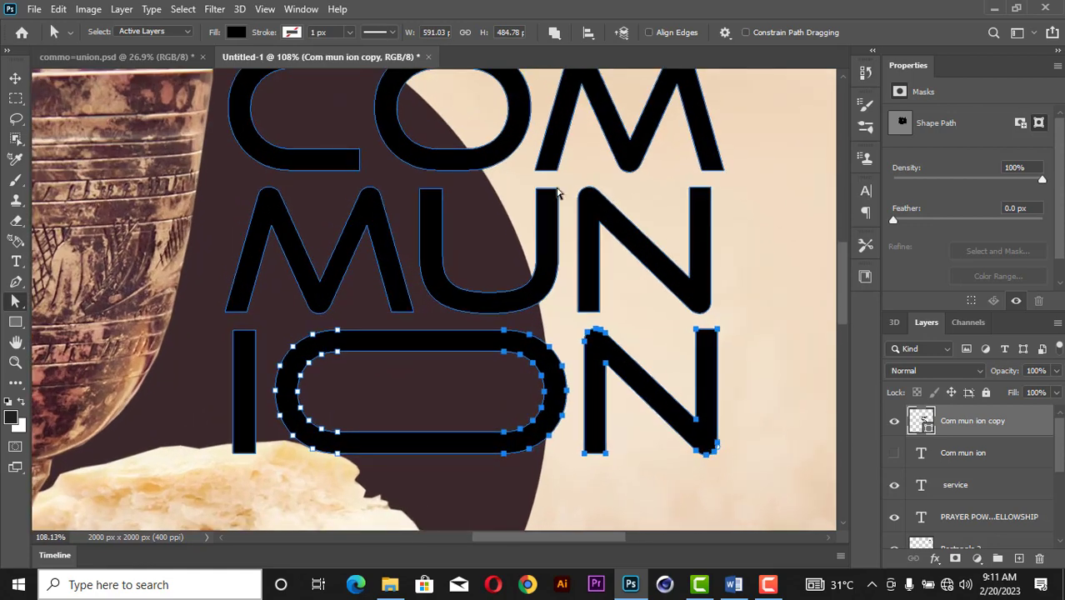
pyautogui.click(535, 200)
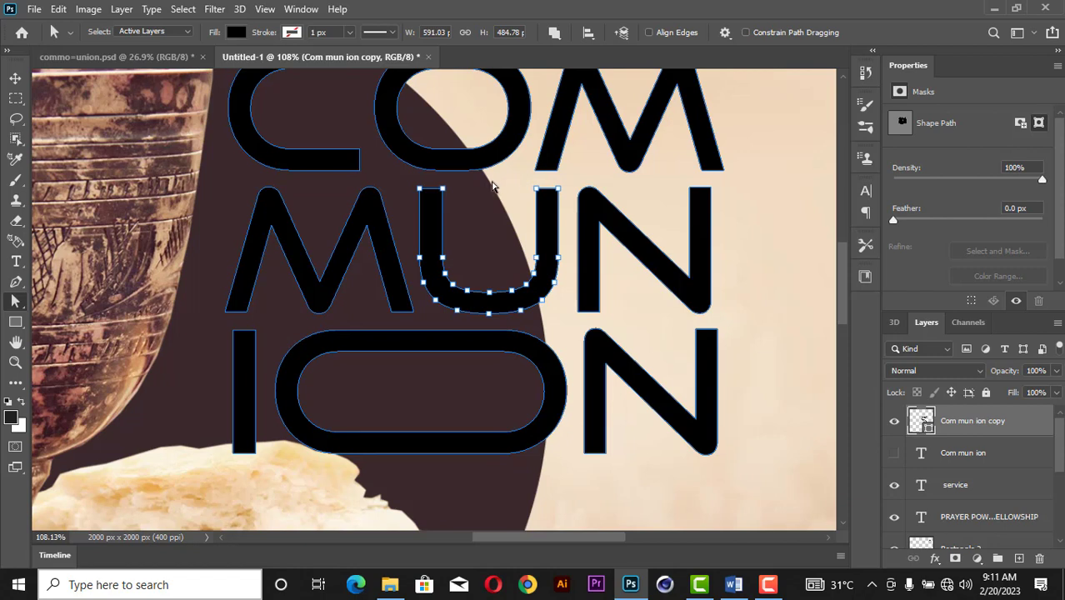
pyautogui.moveTo(482, 191); pyautogui.dragTo(733, 325)
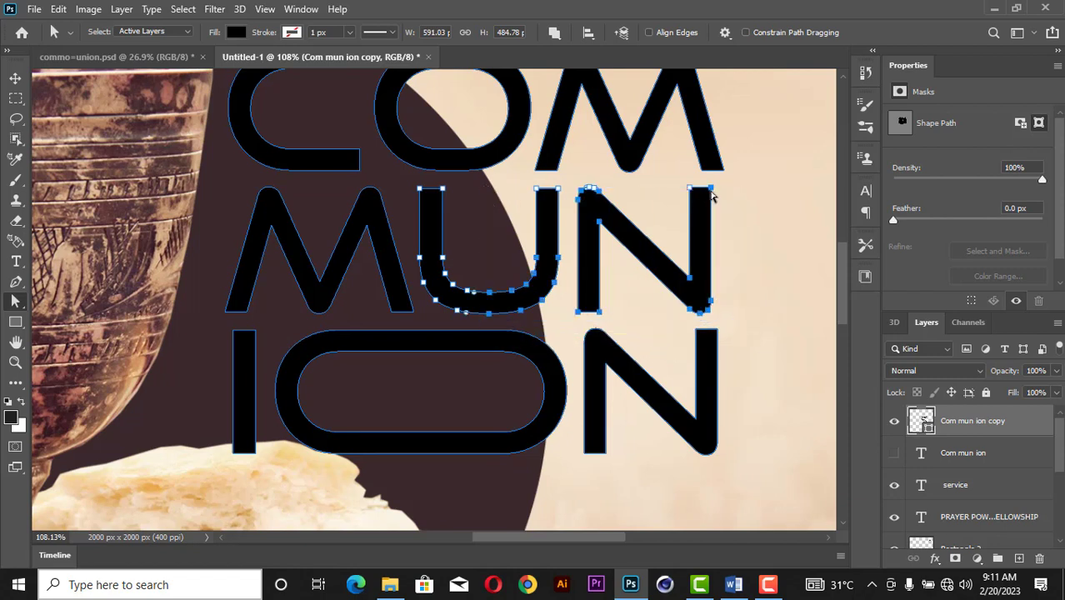
pyautogui.moveTo(712, 189); pyautogui.dragTo(724, 186)
pyautogui.hotkey('ctrl', 'z')
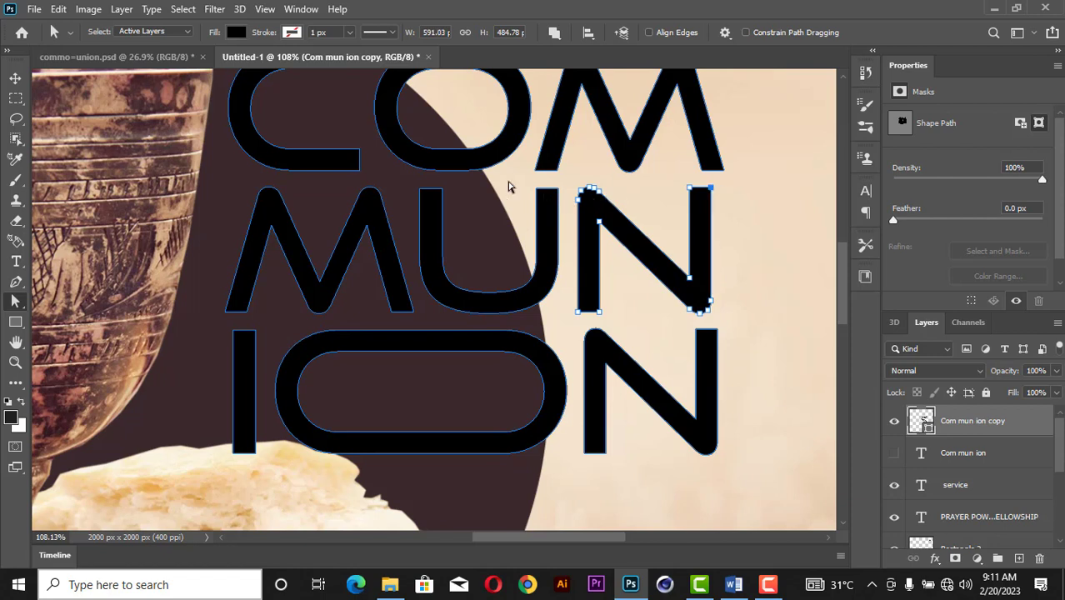
# - Widen the U of MUN slightly and shift its N outward so the second line aligns with the COM line above
pyautogui.click(501, 186)
pyautogui.click(549, 207)
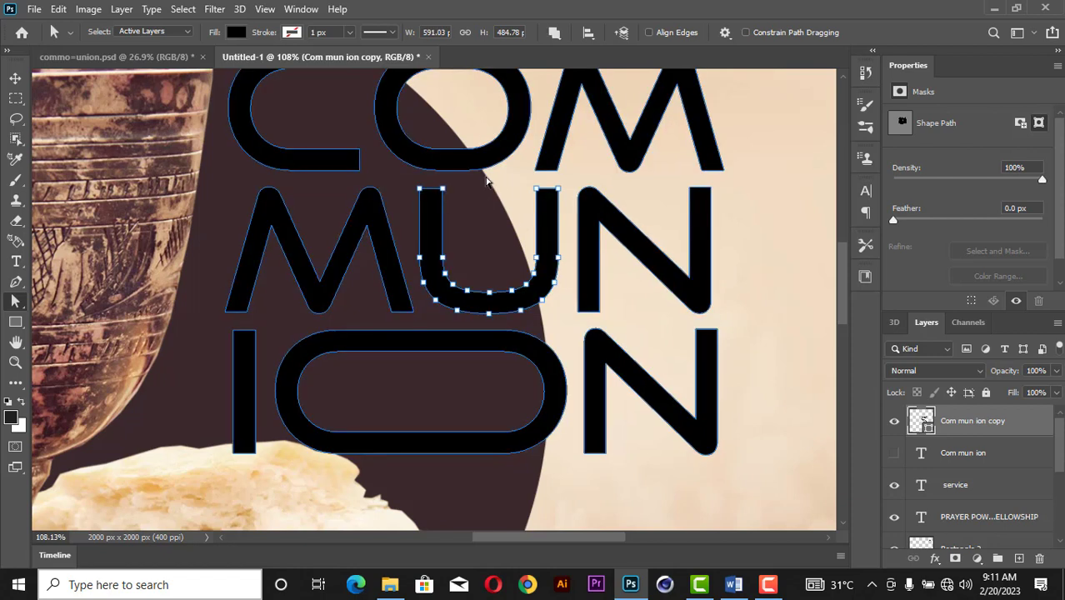
pyautogui.moveTo(489, 181); pyautogui.dragTo(723, 305)
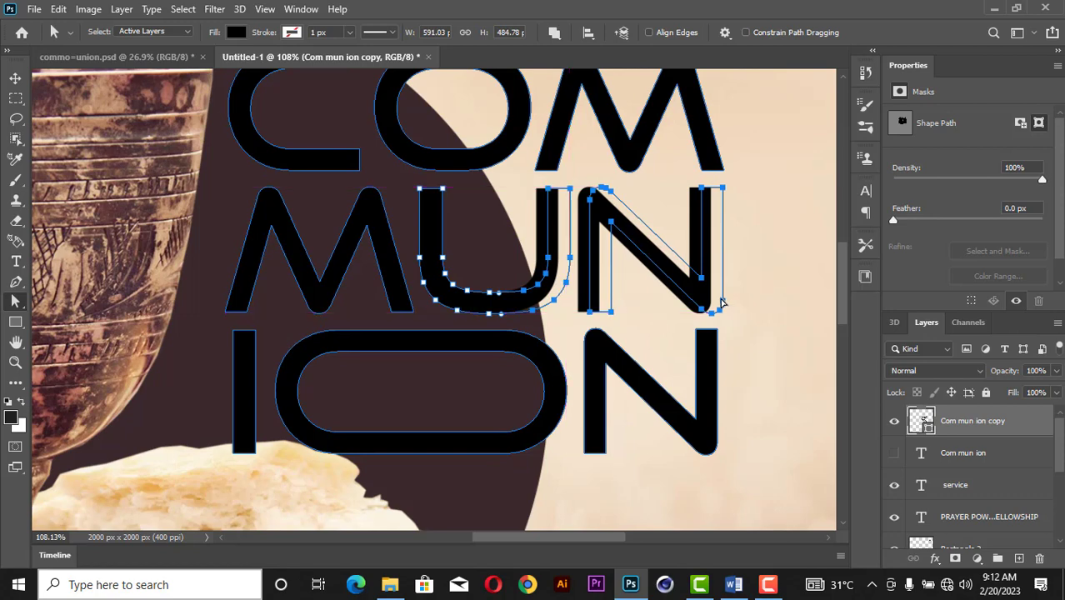
pyautogui.scroll(-2, 672, 337)
pyautogui.scroll(-2, 670, 343)
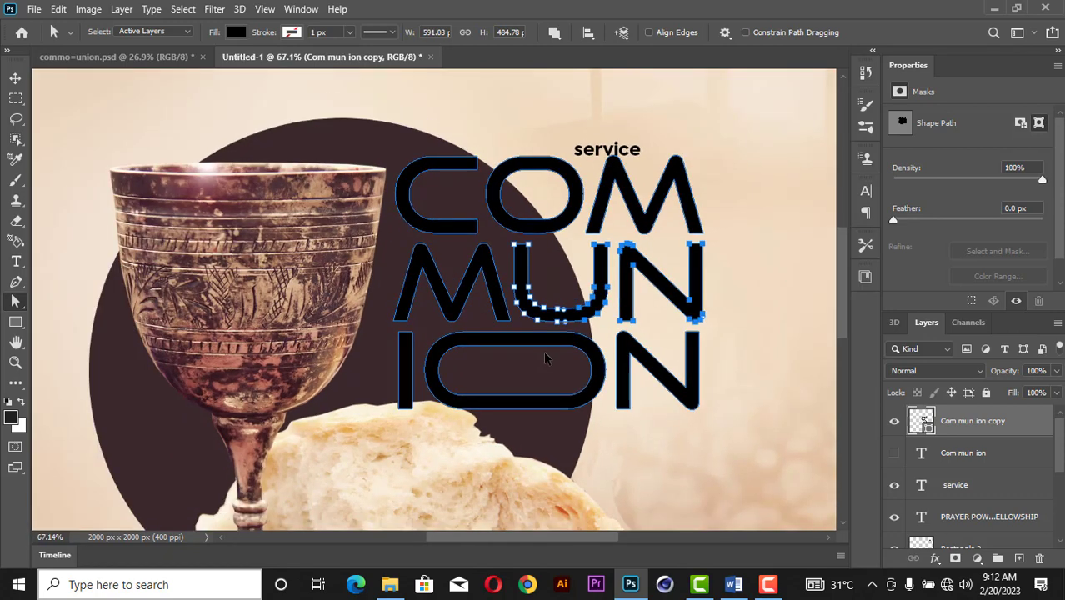
pyautogui.scroll(3, 546, 359)
pyautogui.scroll(-5, 547, 359)
pyautogui.click(15, 78)
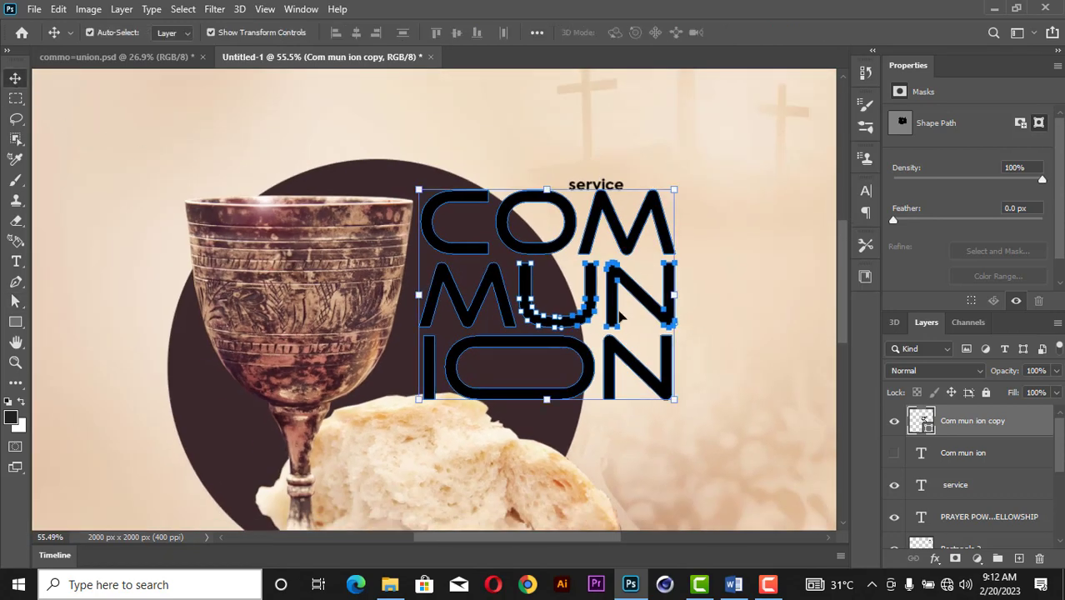
pyautogui.click(723, 284)
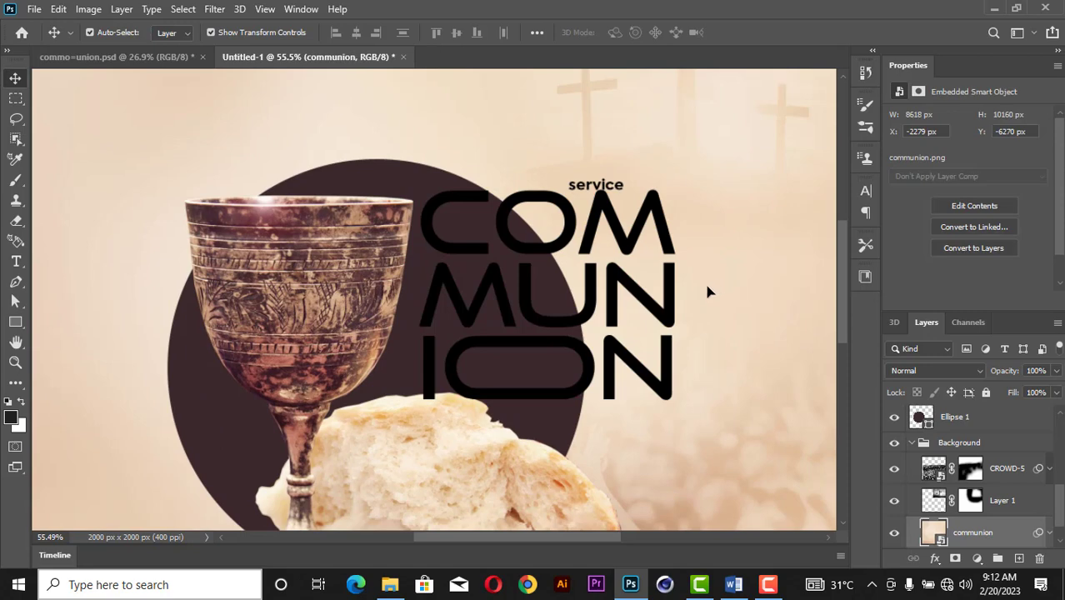
# - Set the service text to the ExtraBold style and turn on All Caps
pyautogui.click(583, 185)
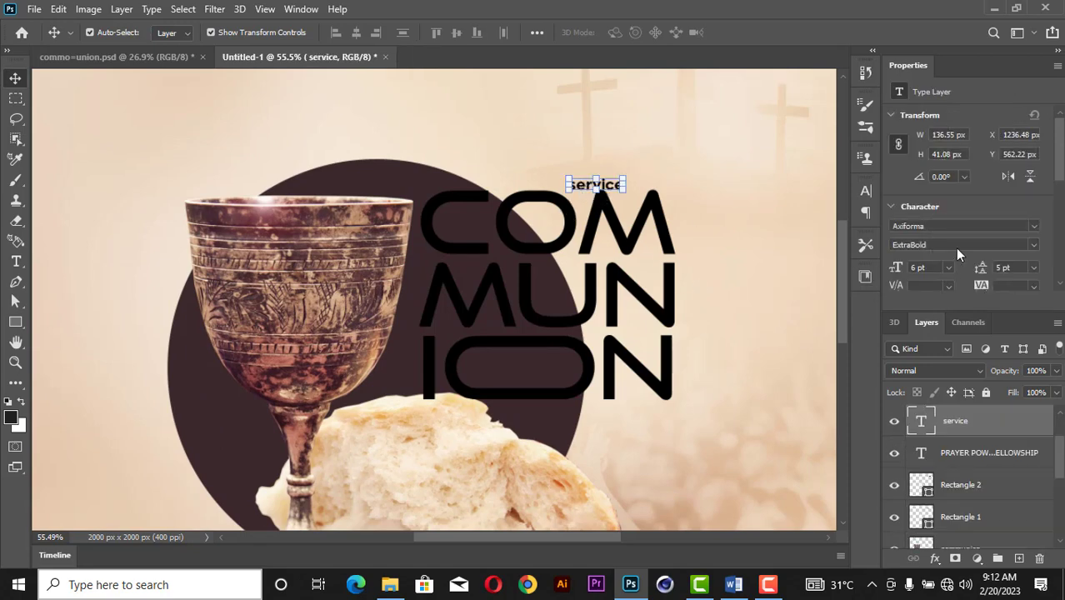
pyautogui.click(1034, 245)
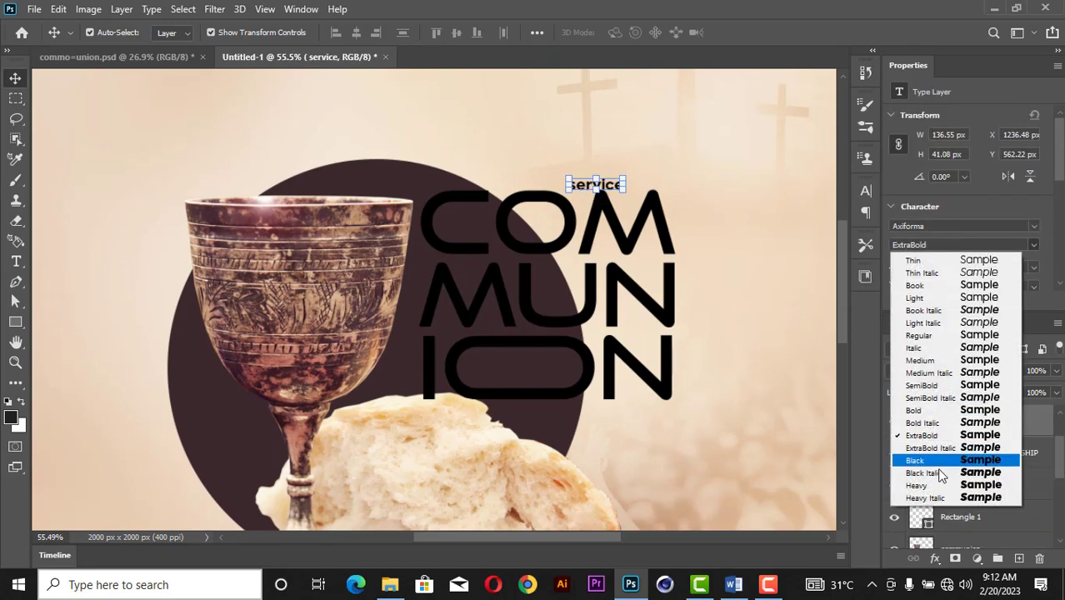
pyautogui.click(940, 436)
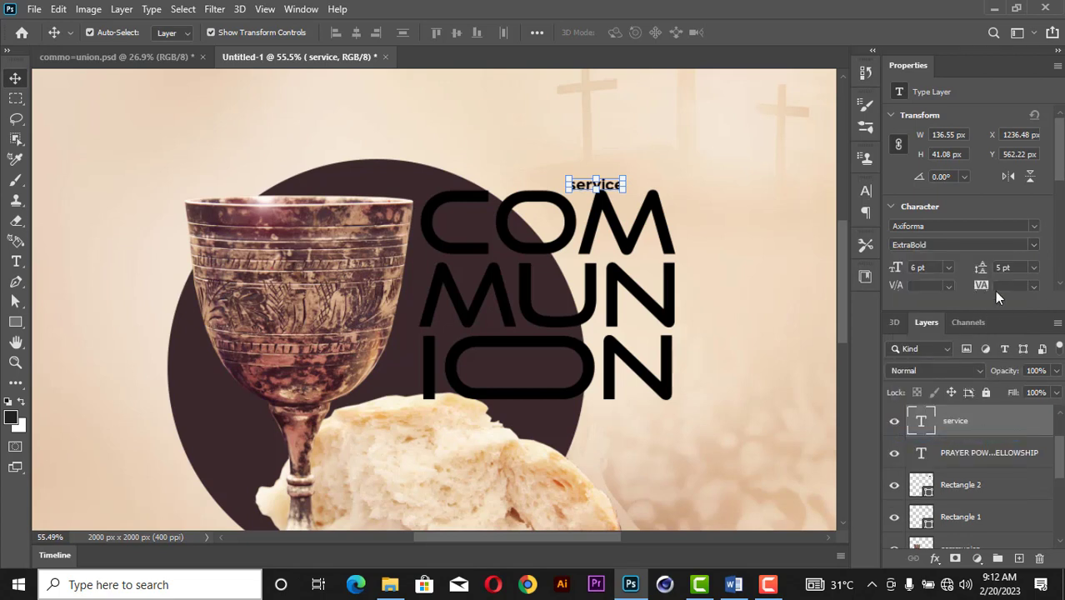
pyautogui.scroll(-5, 992, 264)
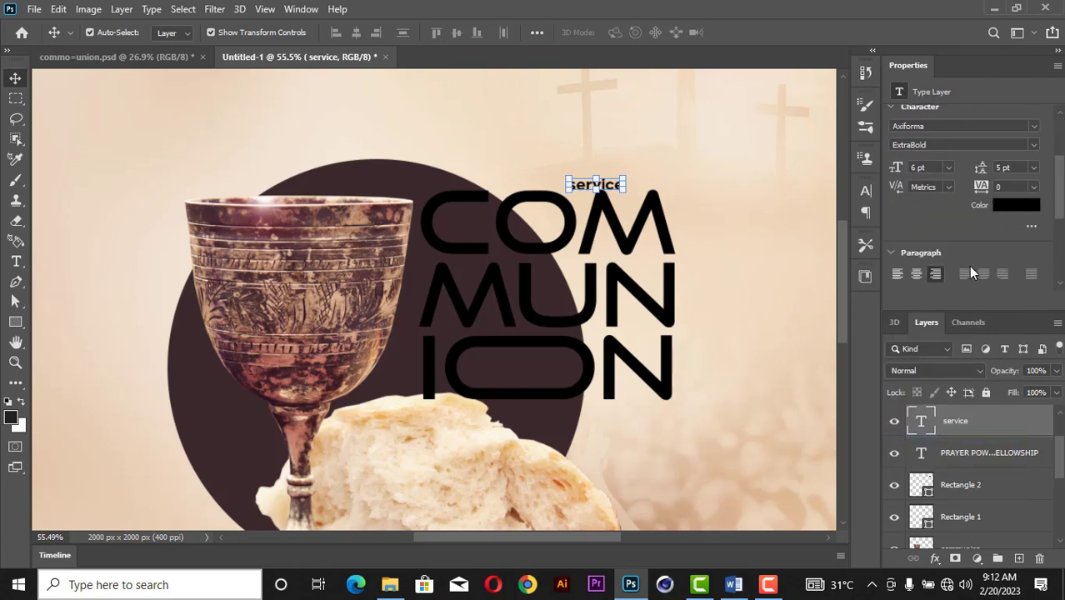
pyautogui.scroll(-1, 962, 274)
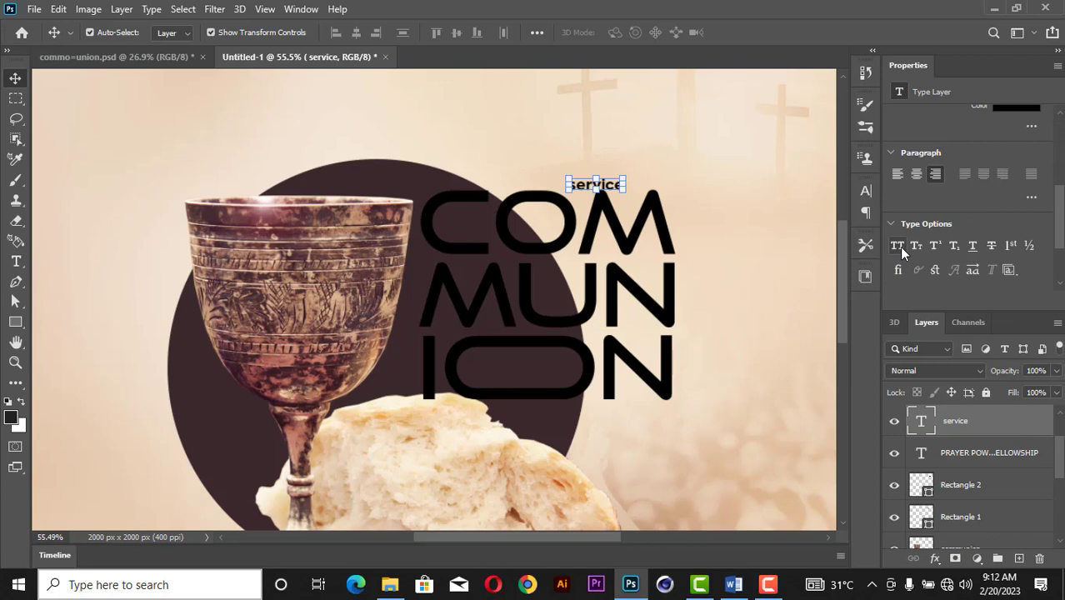
pyautogui.click(898, 246)
# - Move the SERVICE text inside the stretched O of ION and scale it to 136.90%
pyautogui.moveTo(611, 190); pyautogui.dragTo(573, 368)
pyautogui.scroll(3, 544, 372)
pyautogui.scroll(1, 547, 371)
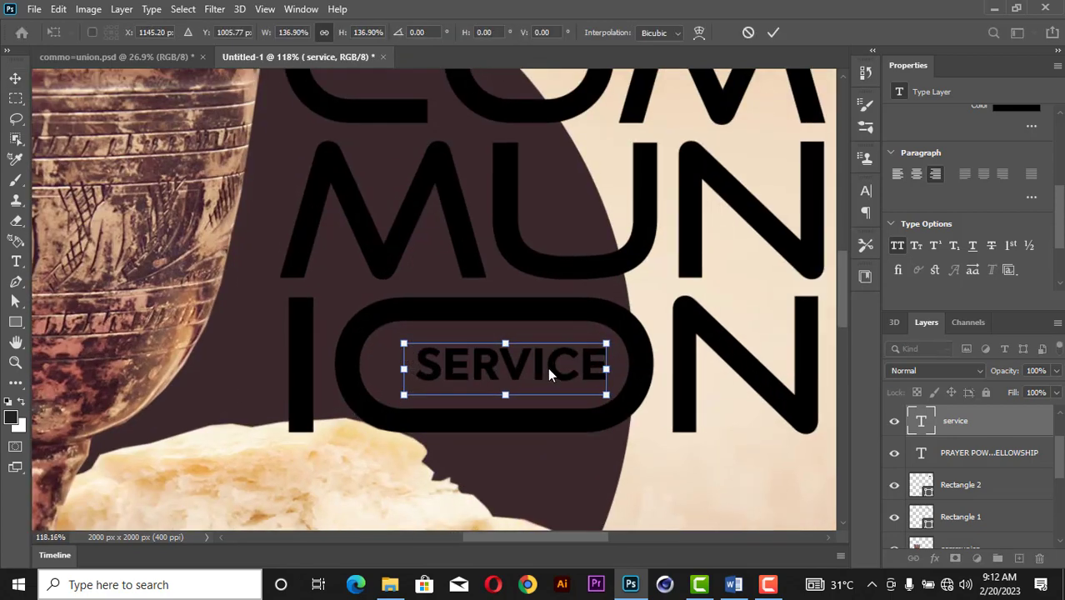
pyautogui.moveTo(552, 368); pyautogui.dragTo(544, 366)
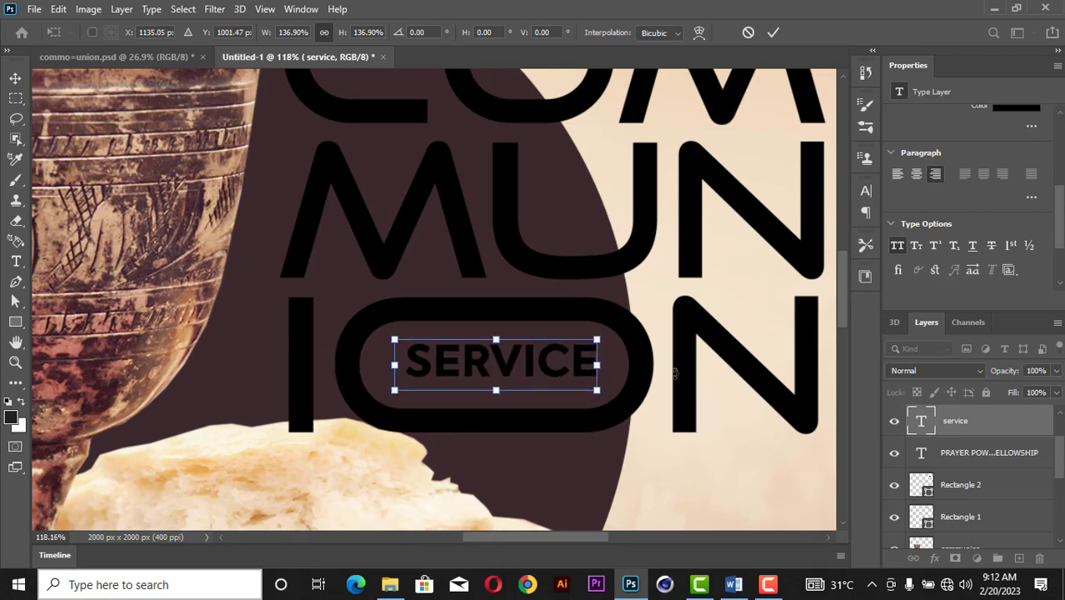
pyautogui.press('Return')
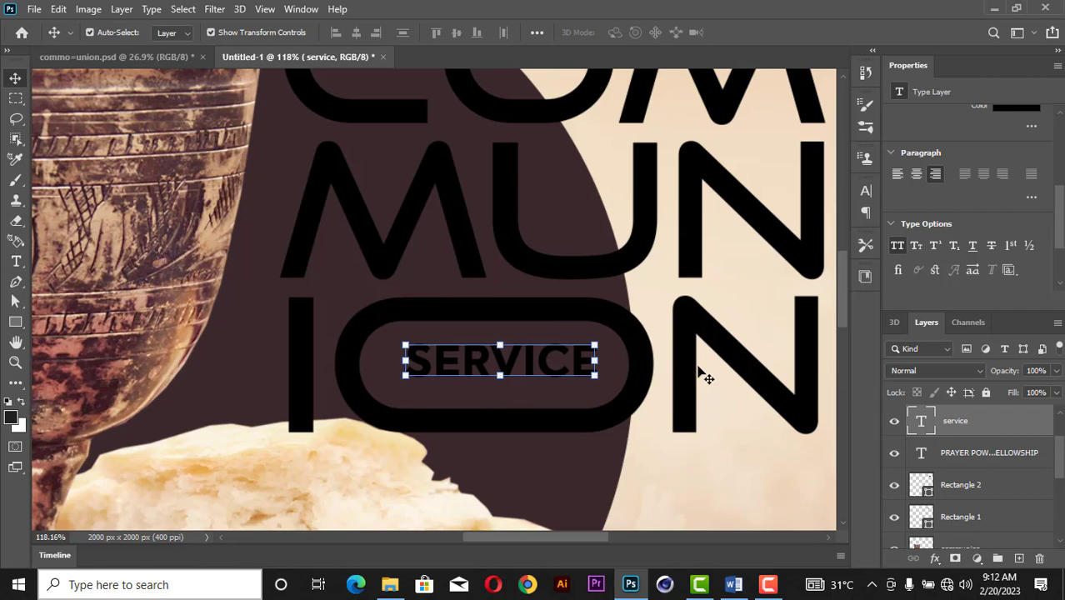
# - Select the Communion shape together with the SERVICE text and nudge both slightly down beside the chalice, against the bread
pyautogui.press('z')
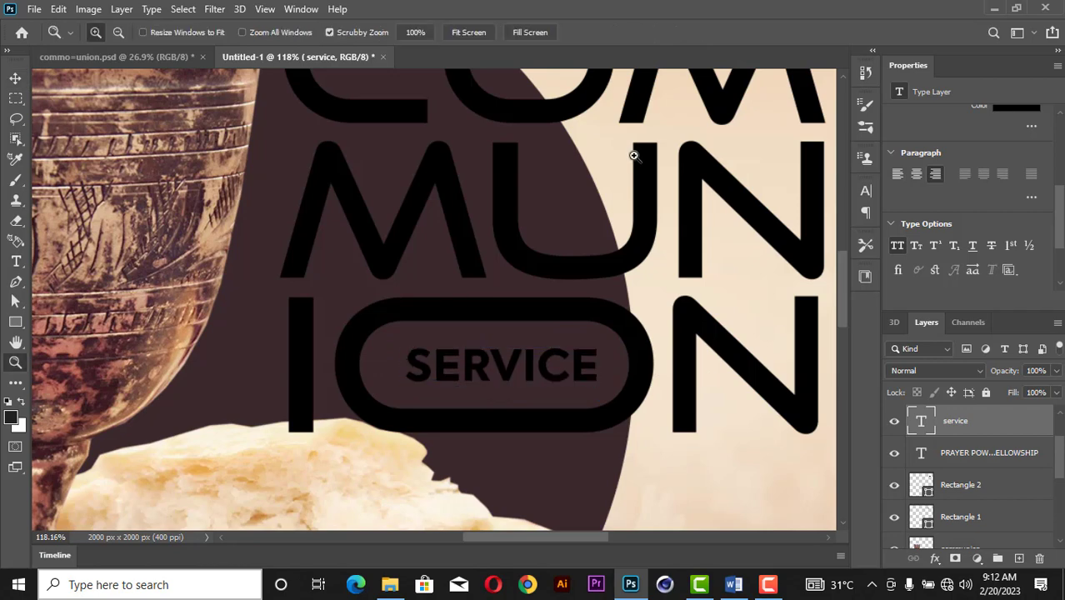
pyautogui.rightClick(633, 156)
pyautogui.click(663, 167)
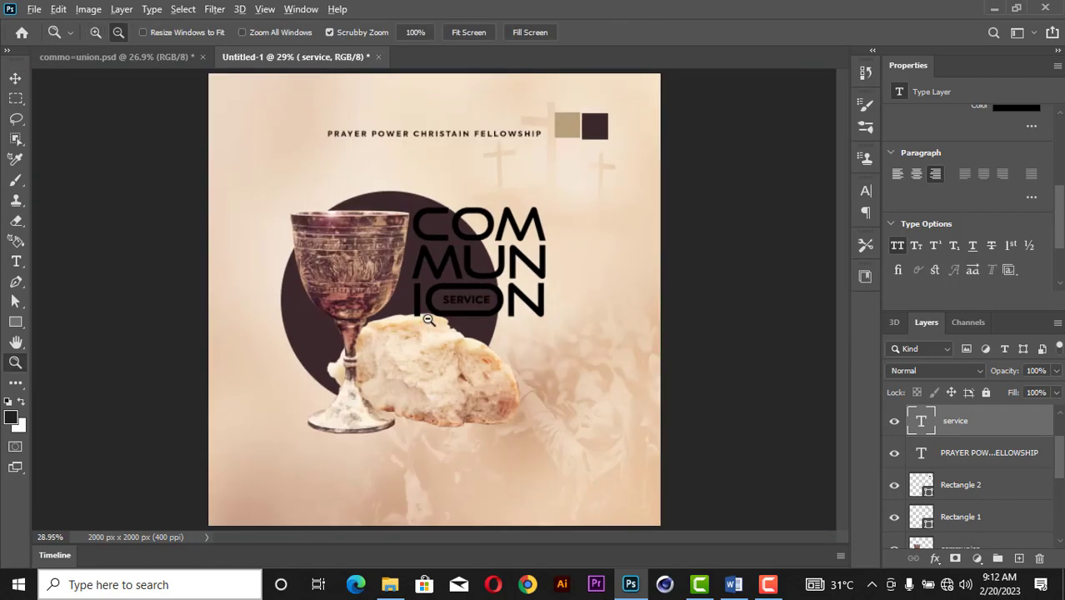
pyautogui.click(427, 320)
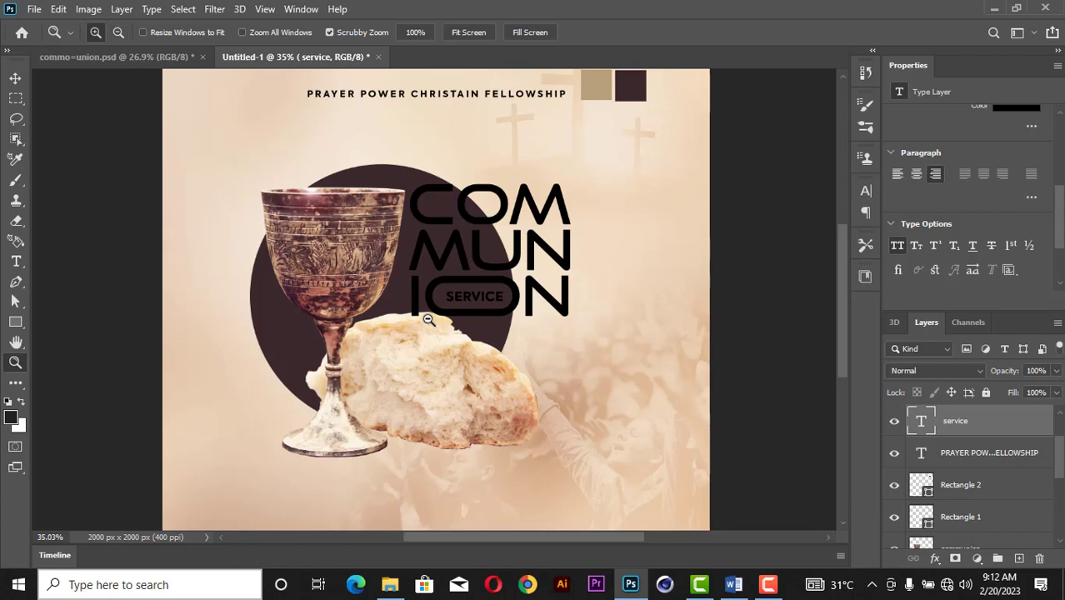
pyautogui.click(15, 78)
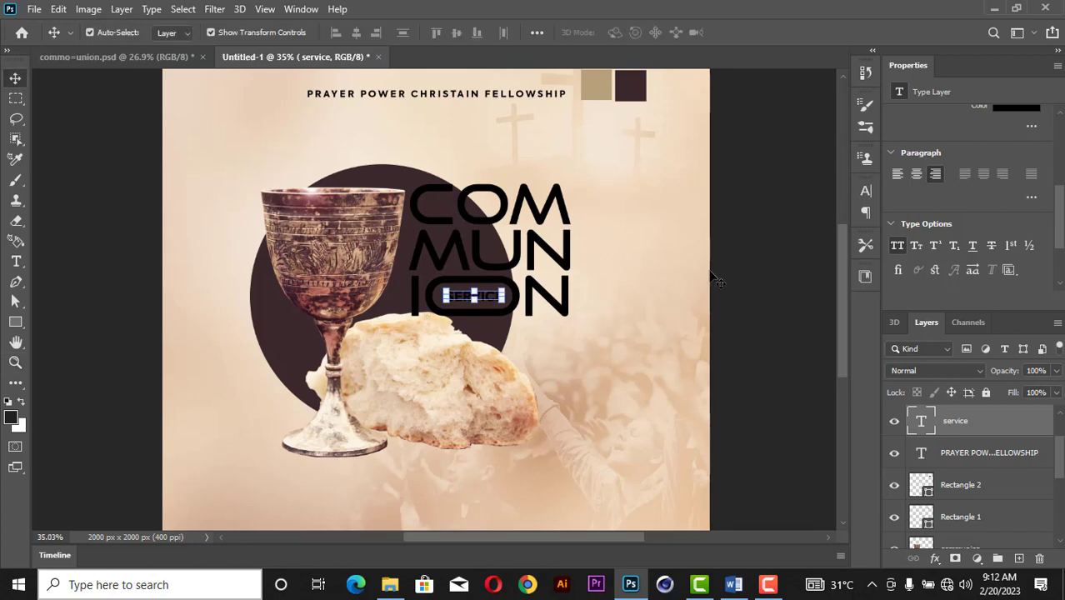
pyautogui.click(569, 265)
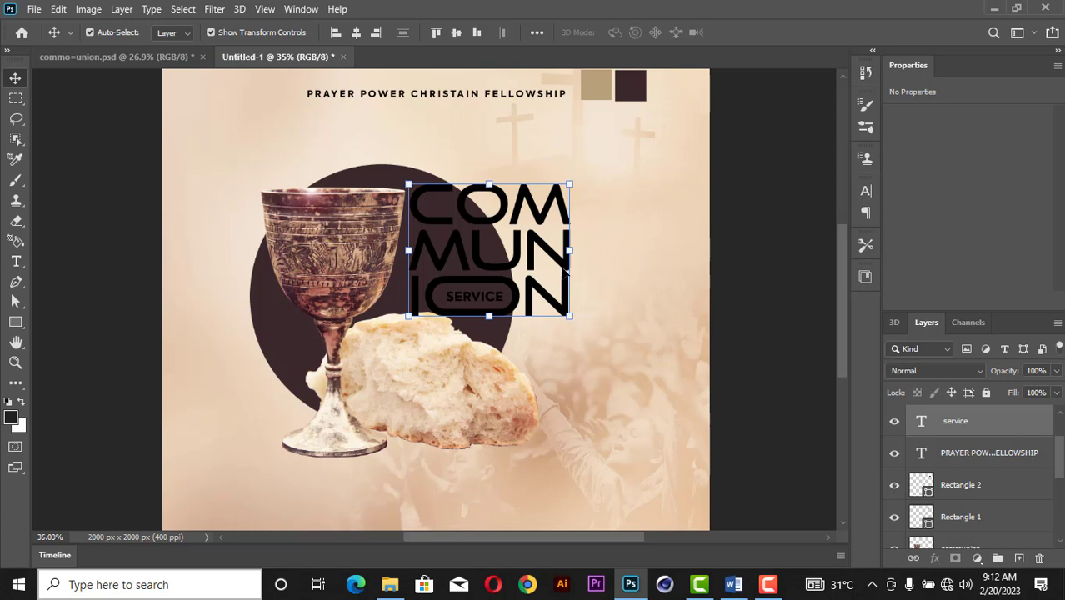
pyautogui.press('Down')
pyautogui.press('Down')
pyautogui.press('Down')
pyautogui.press('Down')
pyautogui.press('Down')
pyautogui.press('Down')
pyautogui.press('Down')
pyautogui.press('Down')
pyautogui.press('Down')
pyautogui.press('Down')
pyautogui.press('Down')
pyautogui.press('Down')
pyautogui.press('Down')
pyautogui.press('Down')
pyautogui.press('Down')
pyautogui.press('Down')
pyautogui.press('Down')
pyautogui.press('Down')
pyautogui.press('Down')
pyautogui.press('Down')
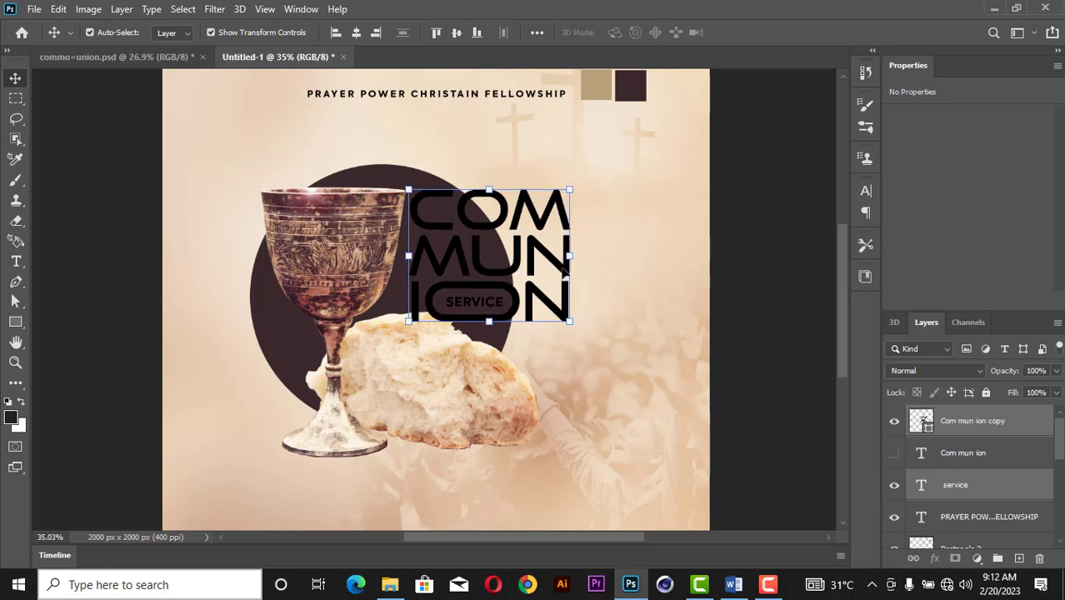
pyautogui.press('Down')
pyautogui.press('Down')
pyautogui.press('Down')
pyautogui.press('Down')
pyautogui.press('Down')
pyautogui.press('Down')
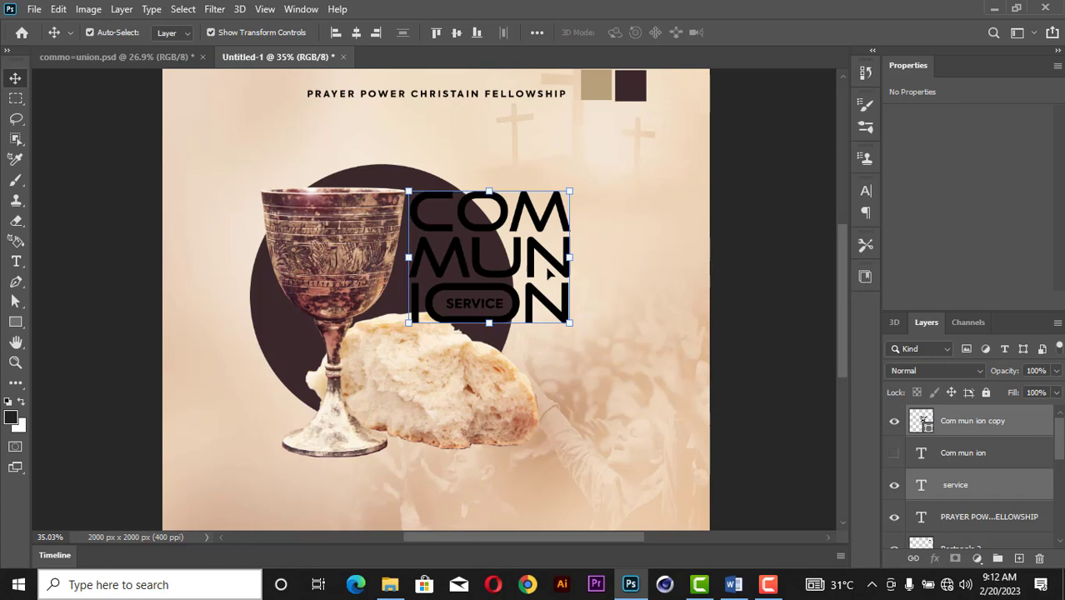
pyautogui.press('Up')
pyautogui.press('Up')
pyautogui.press('Up')
pyautogui.press('Up')
pyautogui.press('Up')
pyautogui.press('Up')
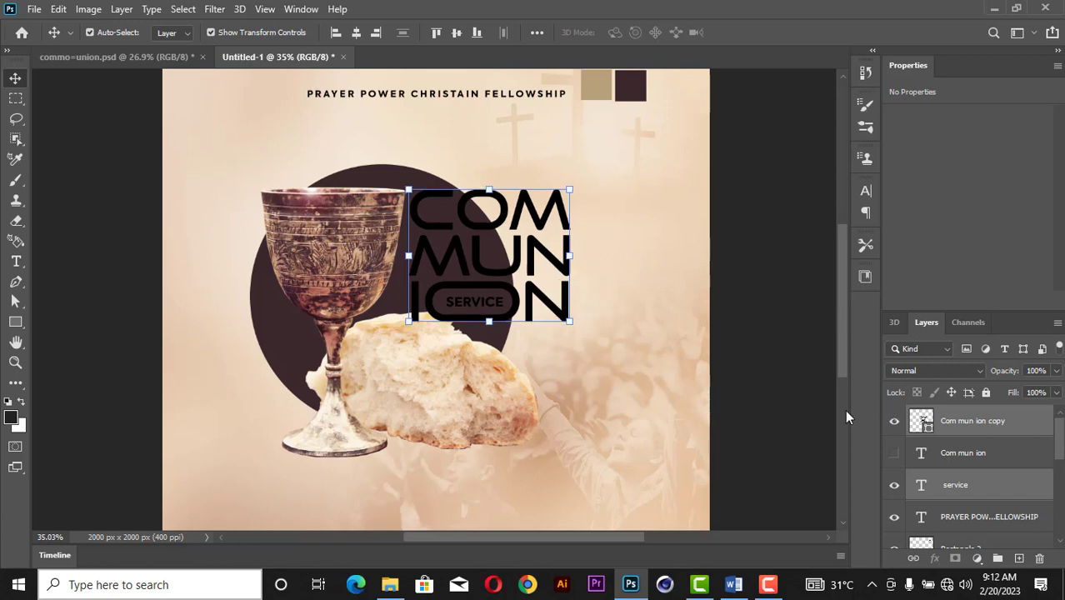
pyautogui.click(775, 291)
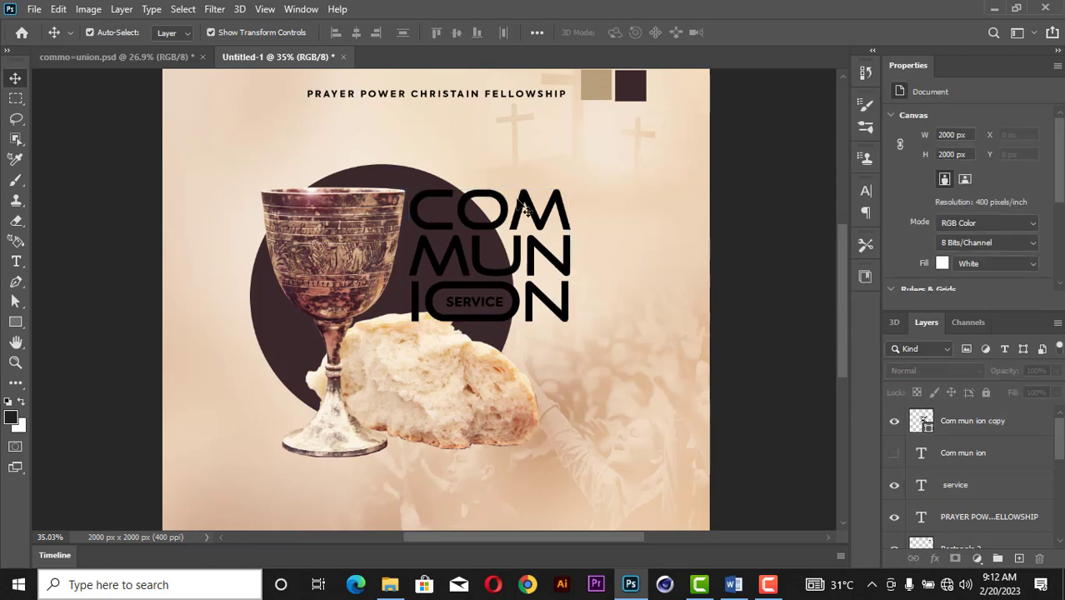
# - Recolour the SERVICE text with the tan sampled from the palette swatch near the canvas's upper edge
pyautogui.click(1017, 419)
pyautogui.scroll(-2, 1020, 440)
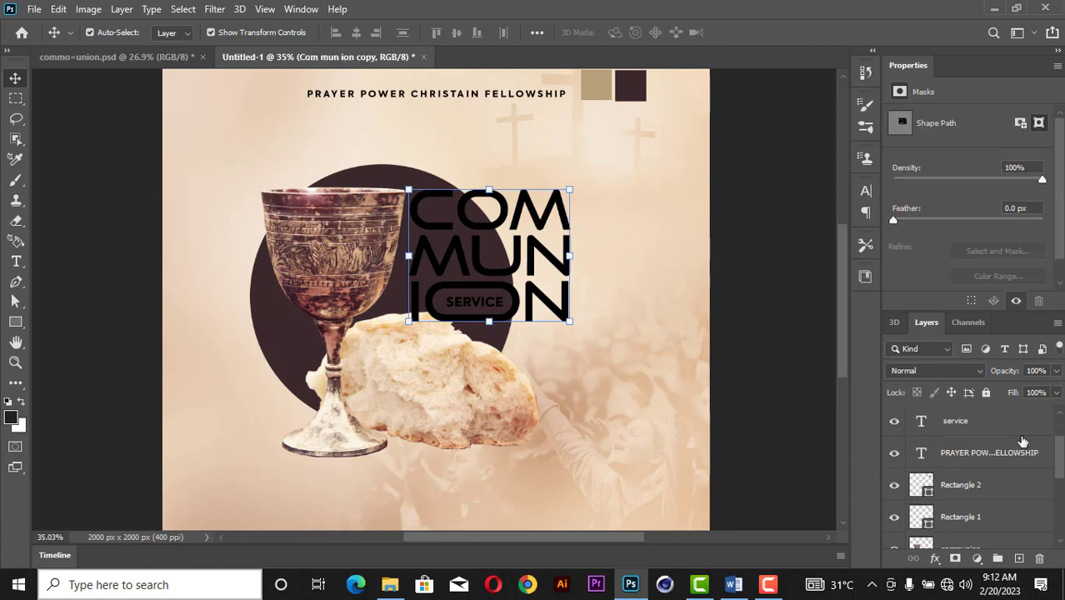
pyautogui.scroll(-1, 1022, 440)
pyautogui.click(490, 312)
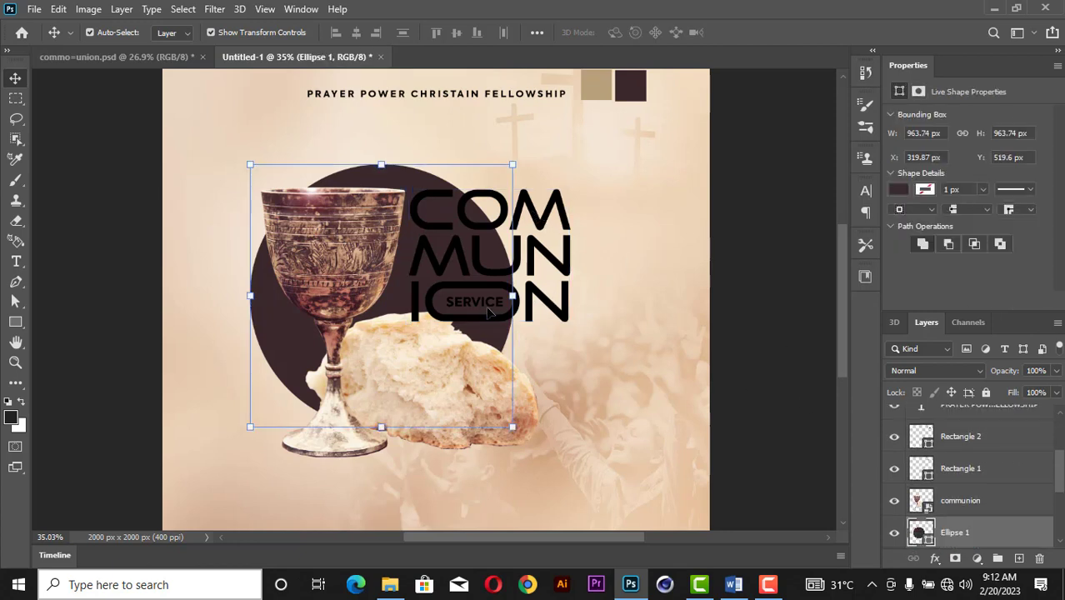
pyautogui.click(490, 309)
pyautogui.scroll(-2, 982, 248)
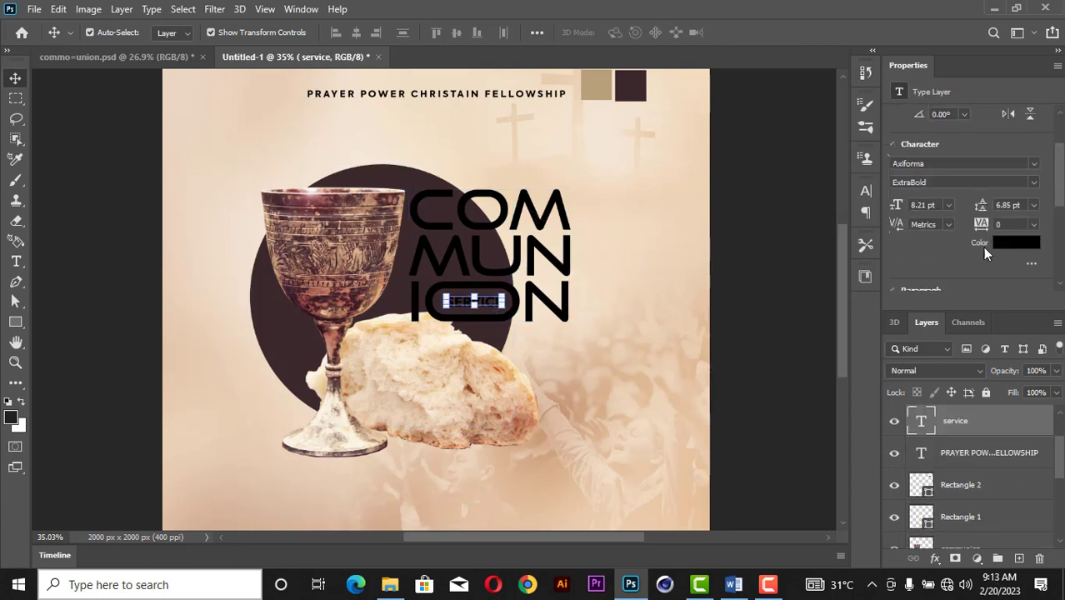
pyautogui.click(1008, 218)
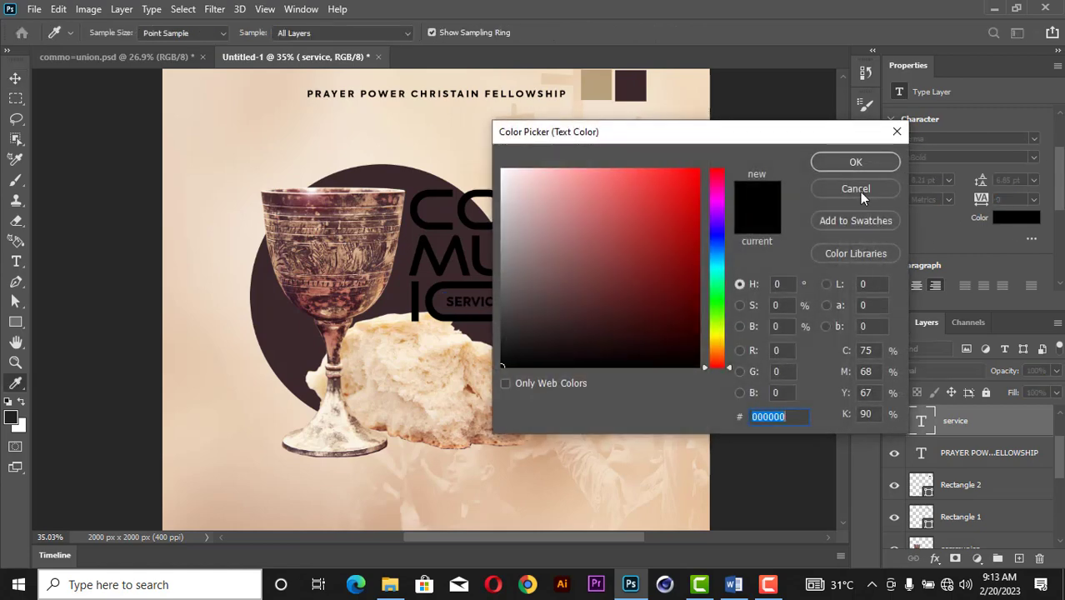
pyautogui.click(598, 82)
pyautogui.click(829, 162)
pyautogui.press('v')
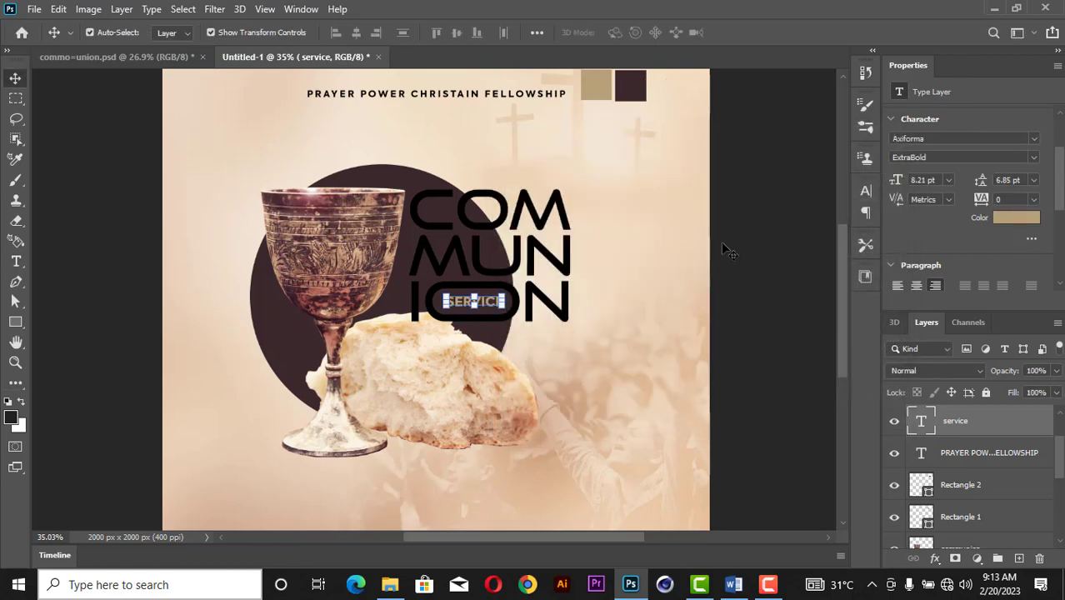
# - Add a Color Overlay effect to the COMMUNION lettering shape through its blending options
pyautogui.click(579, 270)
pyautogui.click(572, 266)
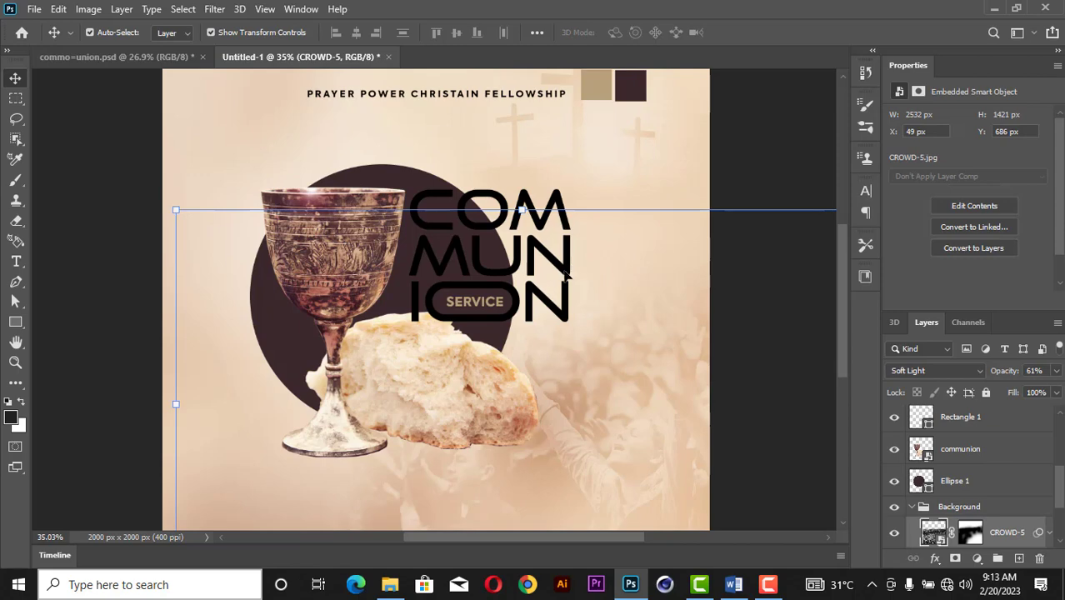
pyautogui.click(565, 275)
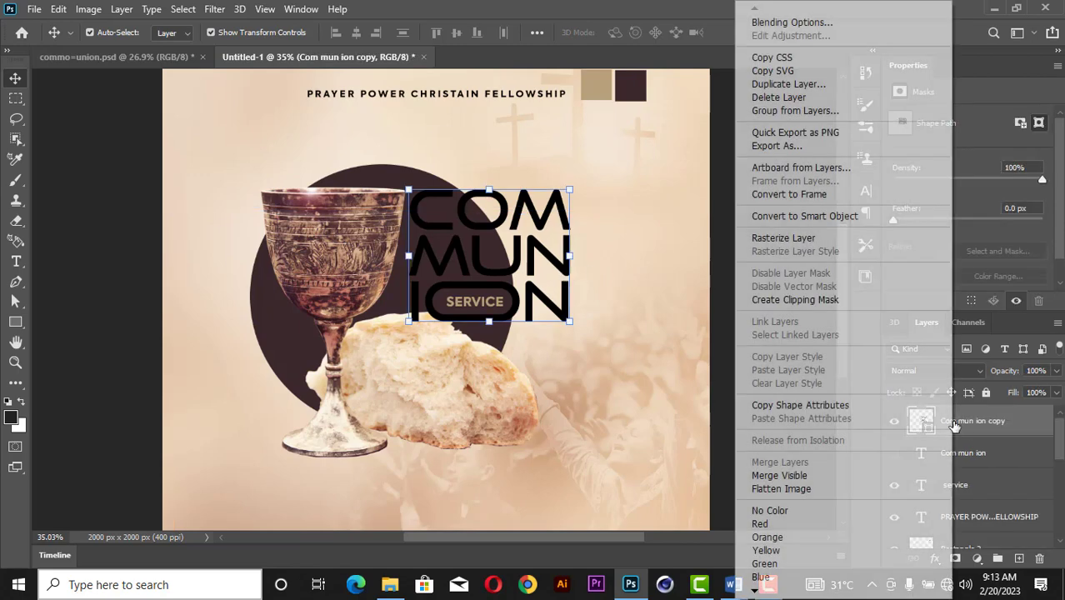
pyautogui.rightClick(952, 425)
pyautogui.click(806, 25)
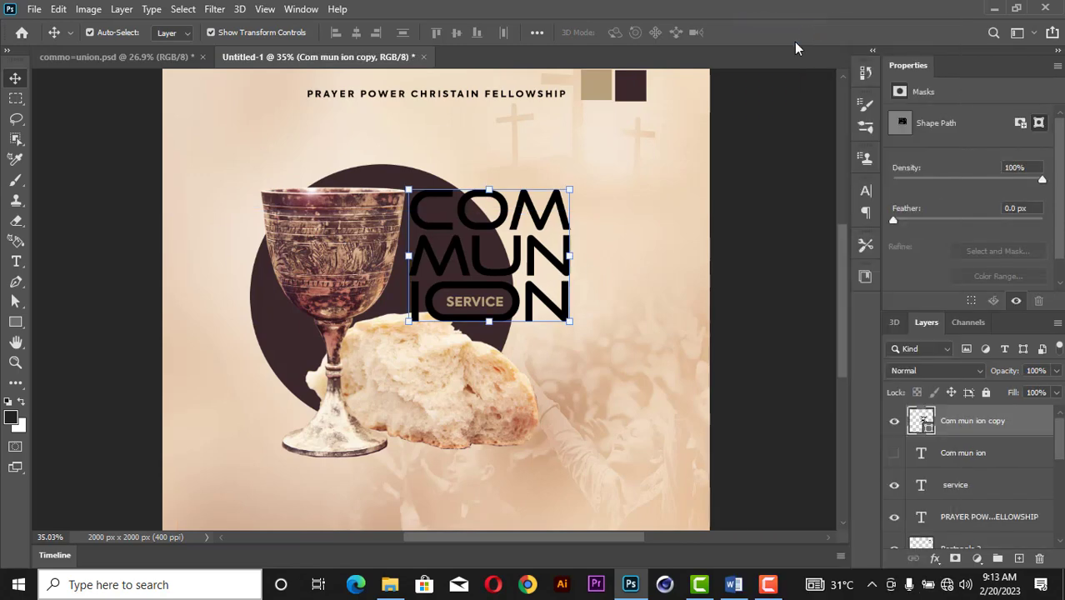
pyautogui.moveTo(509, 185); pyautogui.dragTo(1028, 86)
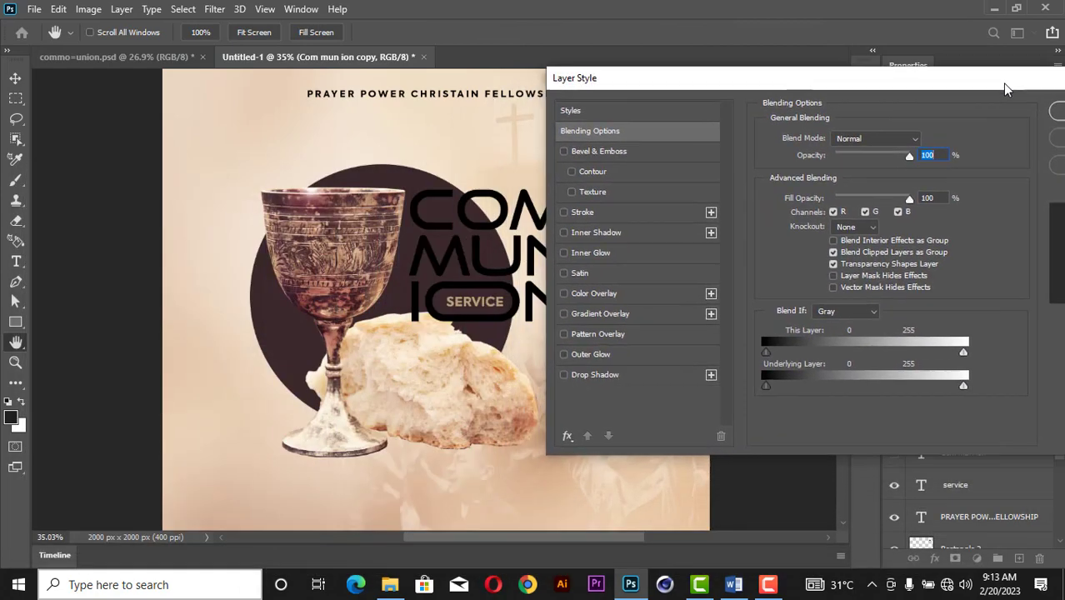
pyautogui.click(600, 294)
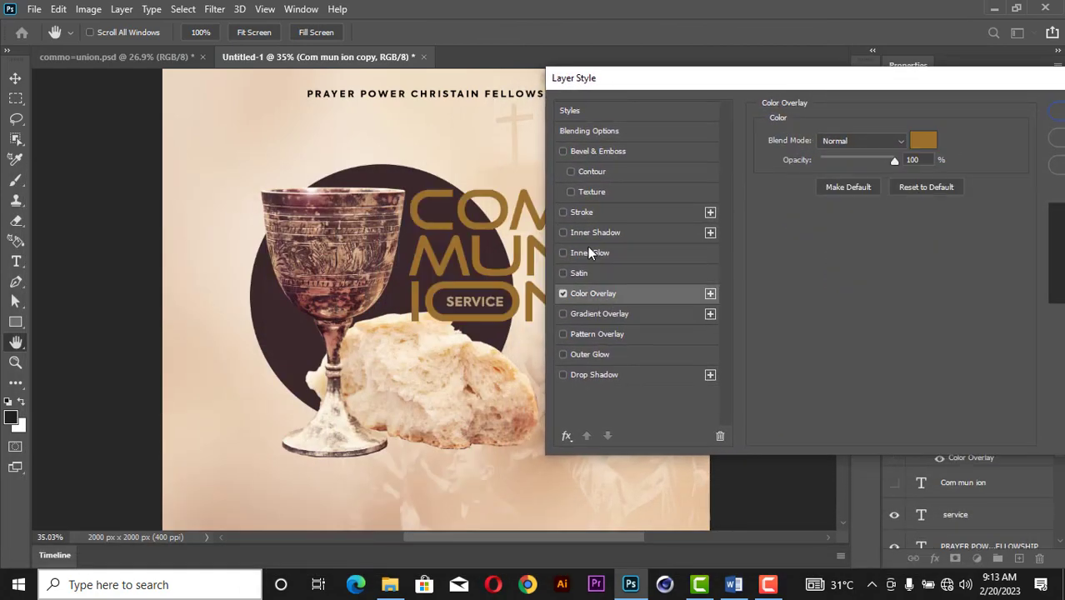
# - Set the lettering's overlay colour to tan b8a07a by sampling the lighter palette swatch
pyautogui.moveTo(645, 81); pyautogui.dragTo(735, 98)
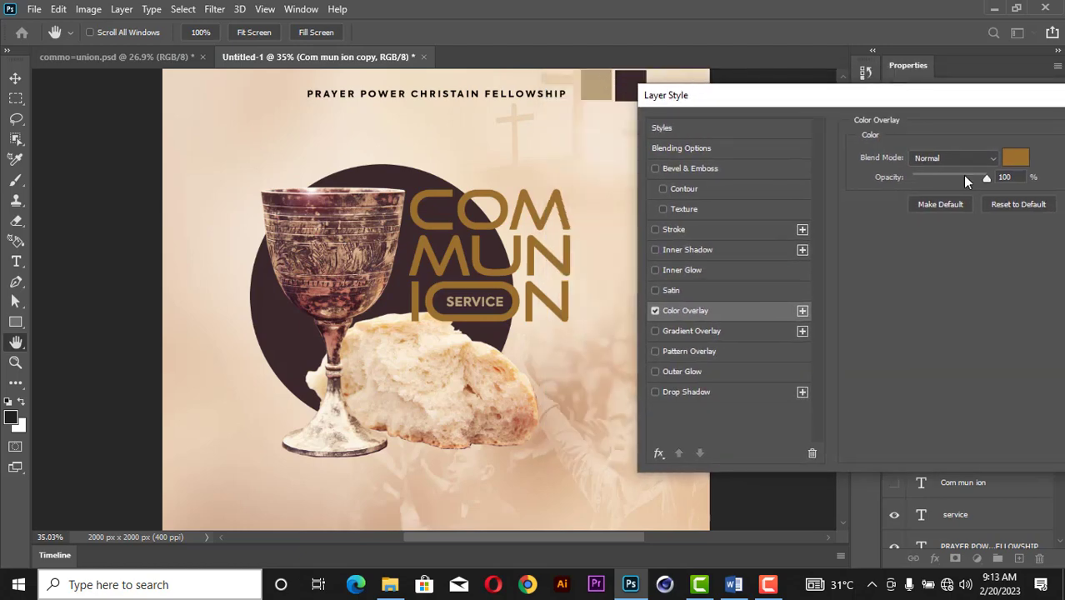
pyautogui.click(1013, 160)
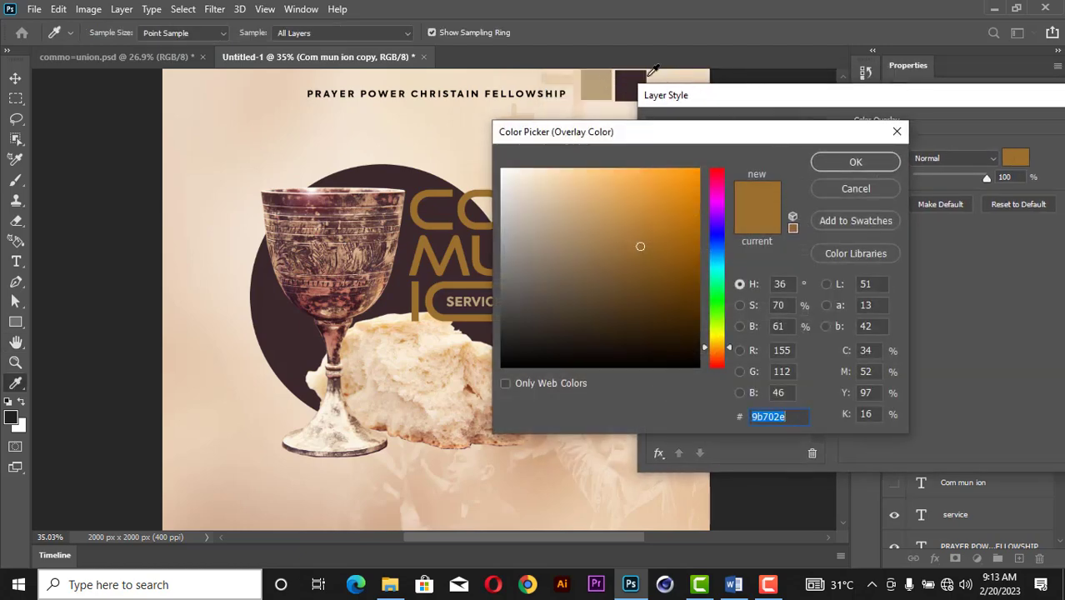
pyautogui.click(590, 83)
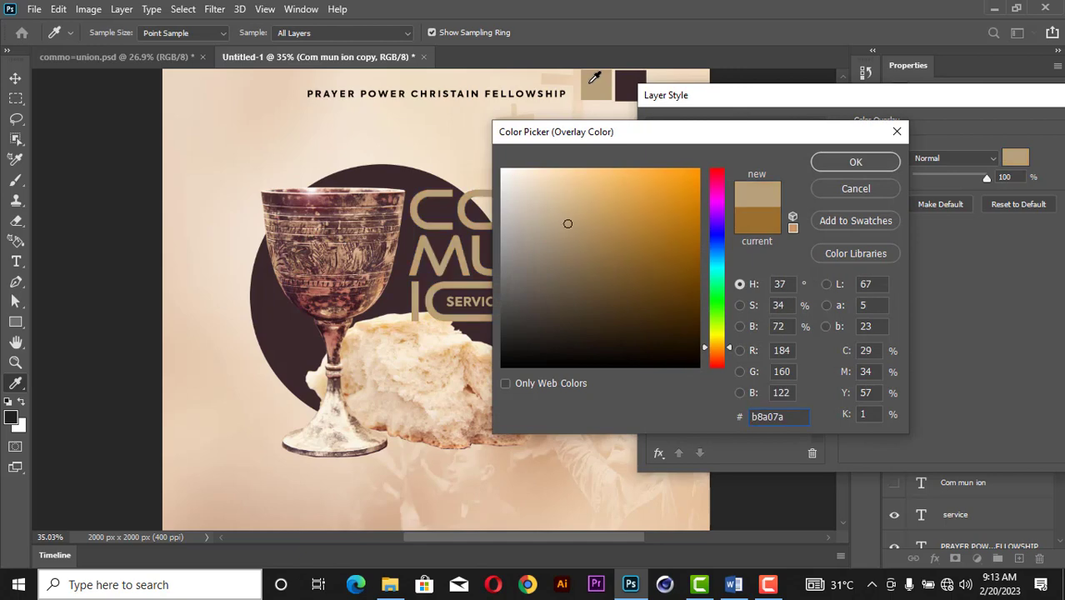
# - Apply a normal colour overlay of b8a07a at 100% opacity to the COMMUNION lettering
pyautogui.press('Return')
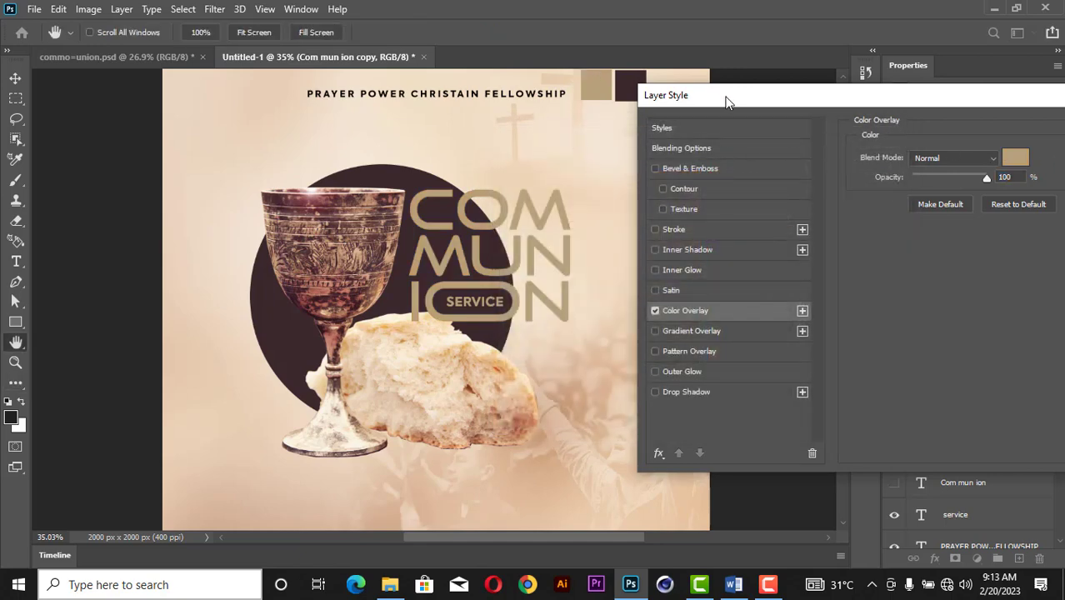
pyautogui.moveTo(724, 101); pyautogui.dragTo(435, 105)
pyautogui.click(931, 143)
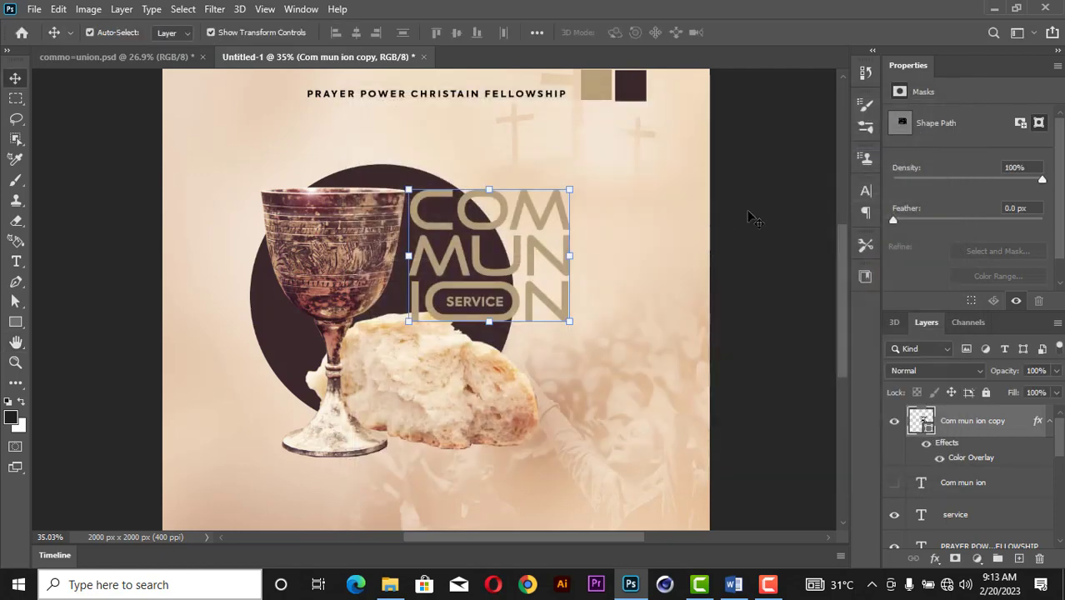
pyautogui.click(753, 218)
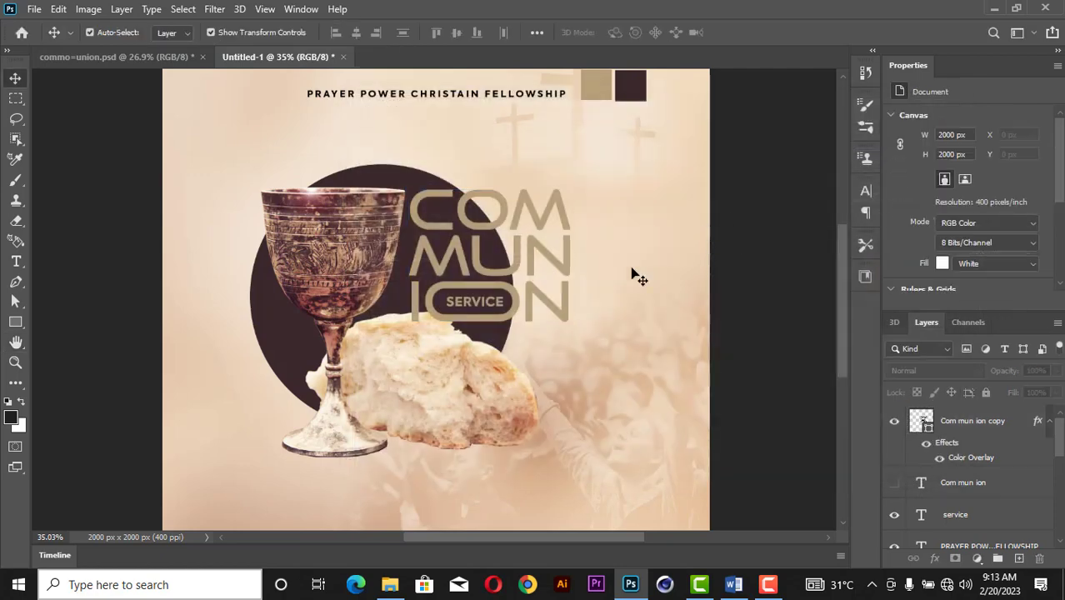
# - Move the COMMUNION lettering copy, its hidden text original and the service text layer directly above Ellipse 1, beneath the communion image
pyautogui.click(1048, 425)
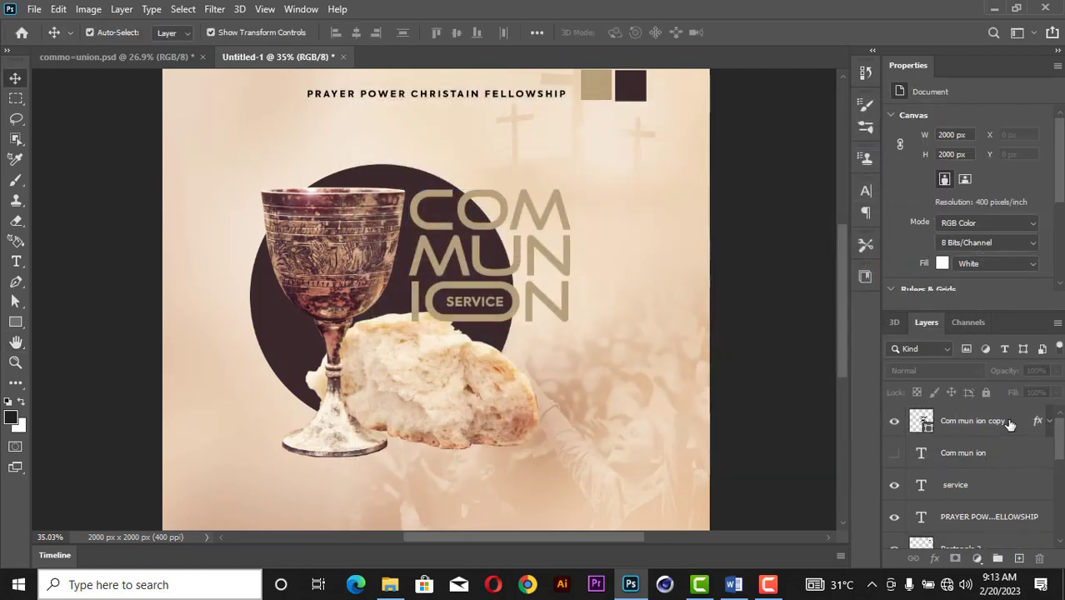
pyautogui.click(1008, 427)
pyautogui.keyDown('ctrl'); pyautogui.click(983, 484); pyautogui.keyUp('ctrl')
pyautogui.scroll(-2, 982, 471)
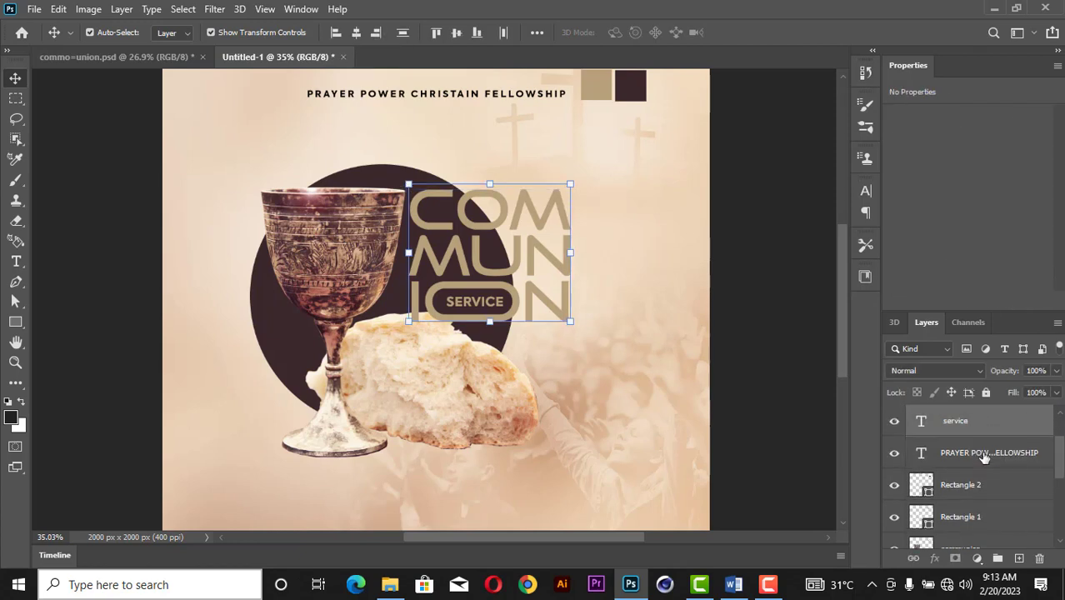
pyautogui.moveTo(973, 431); pyautogui.dragTo(975, 484)
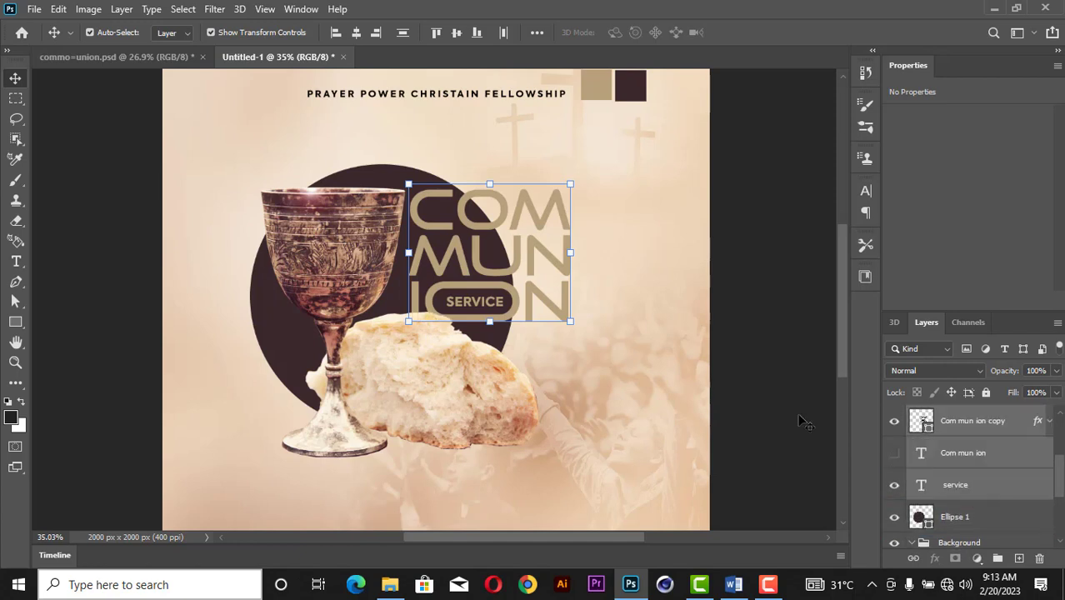
pyautogui.click(767, 253)
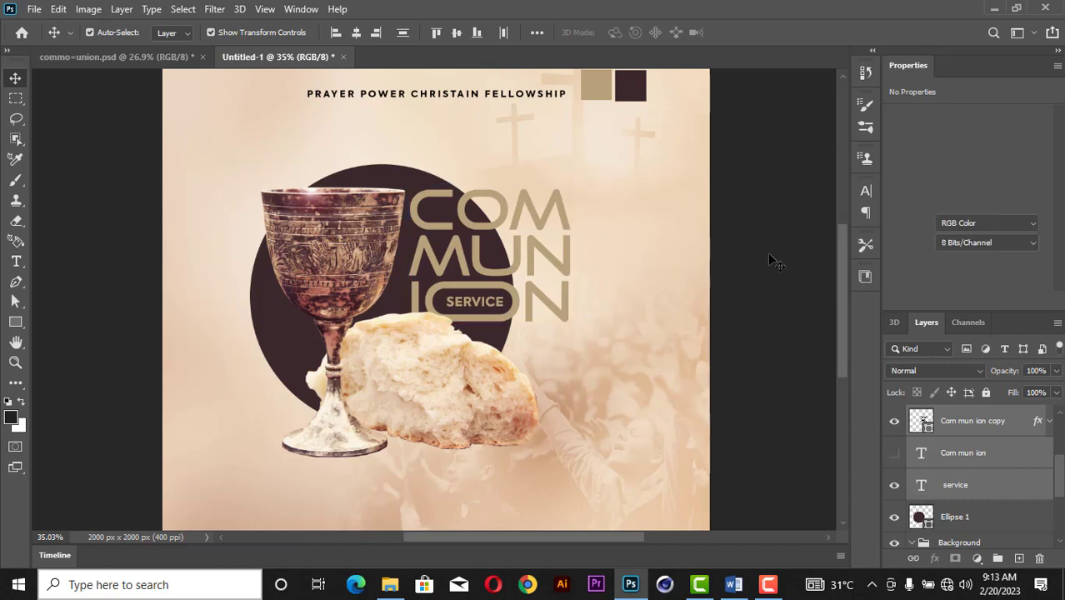
# - Stretch the chalice and bread image upward to a height scale of about 9.83%, keeping its width scale at 9.61%
pyautogui.press('z')
pyautogui.rightClick(586, 180)
pyautogui.click(606, 188)
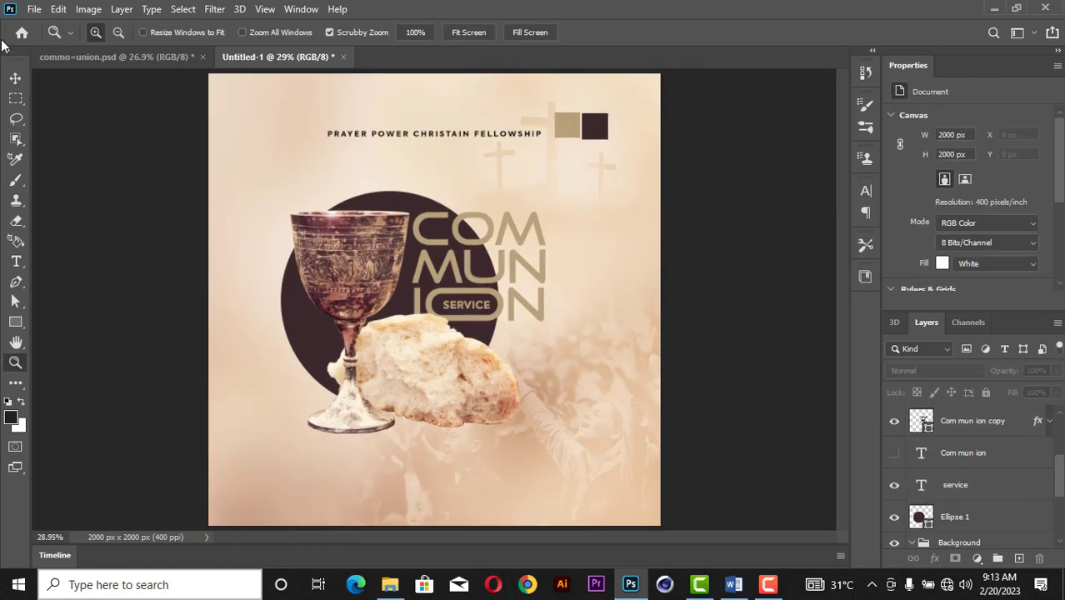
pyautogui.click(15, 79)
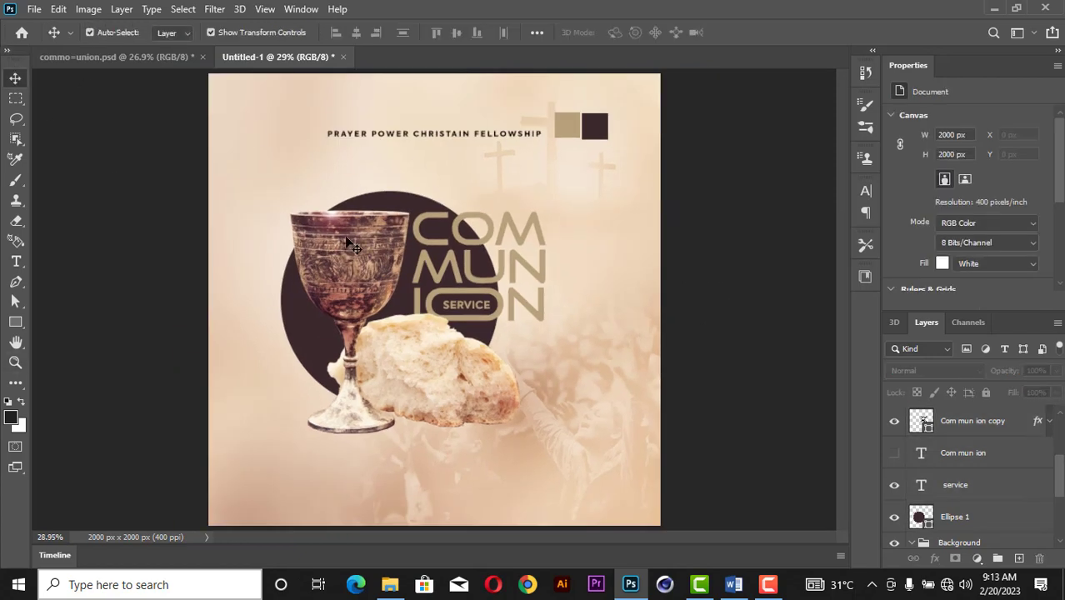
pyautogui.click(345, 280)
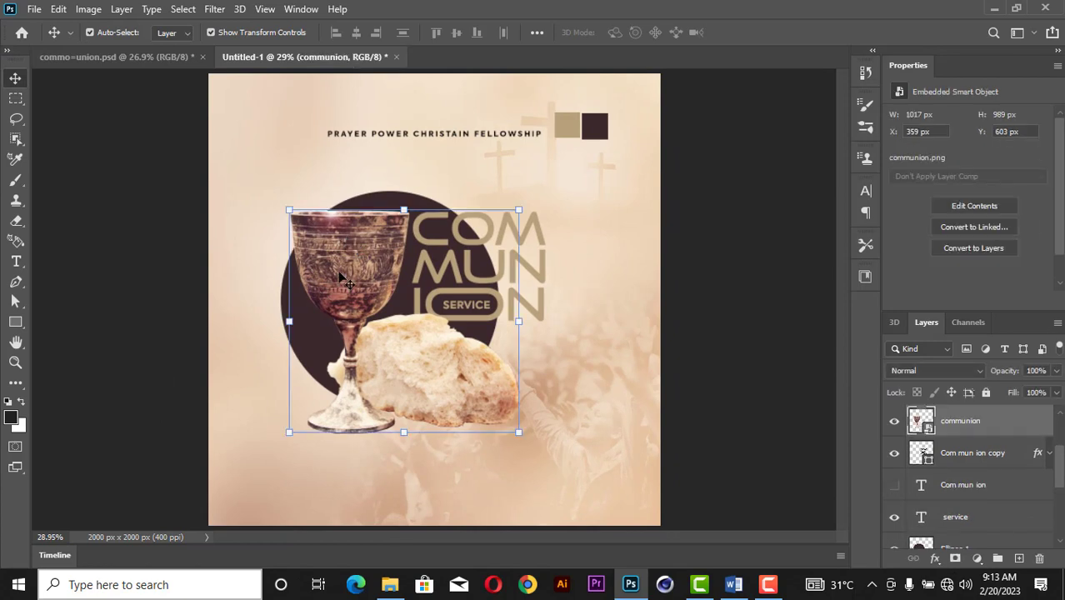
pyautogui.hotkey('ctrl', 't')
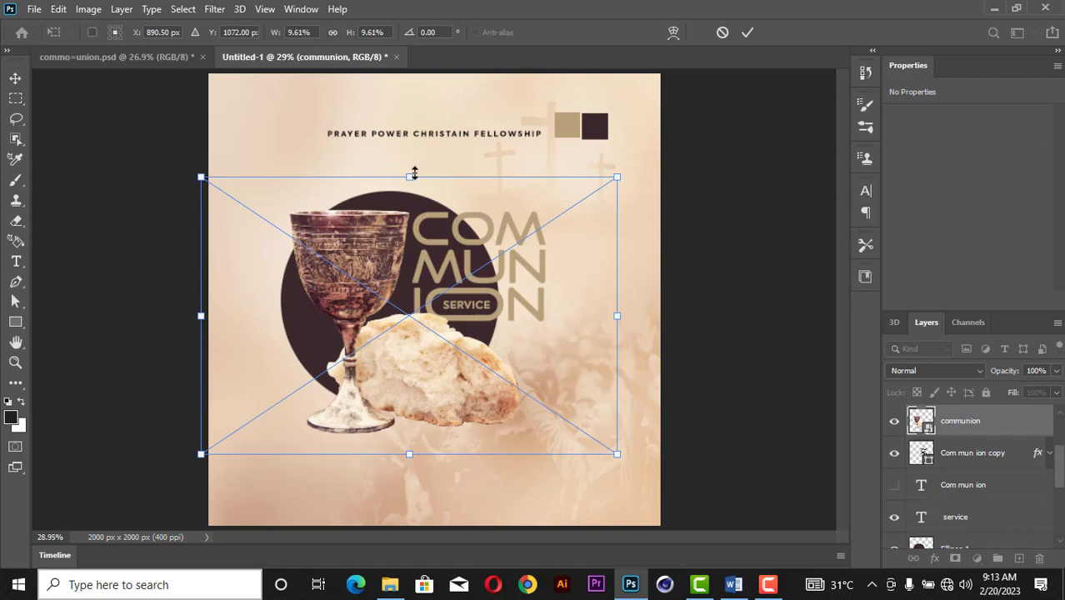
pyautogui.moveTo(416, 170); pyautogui.dragTo(423, 167)
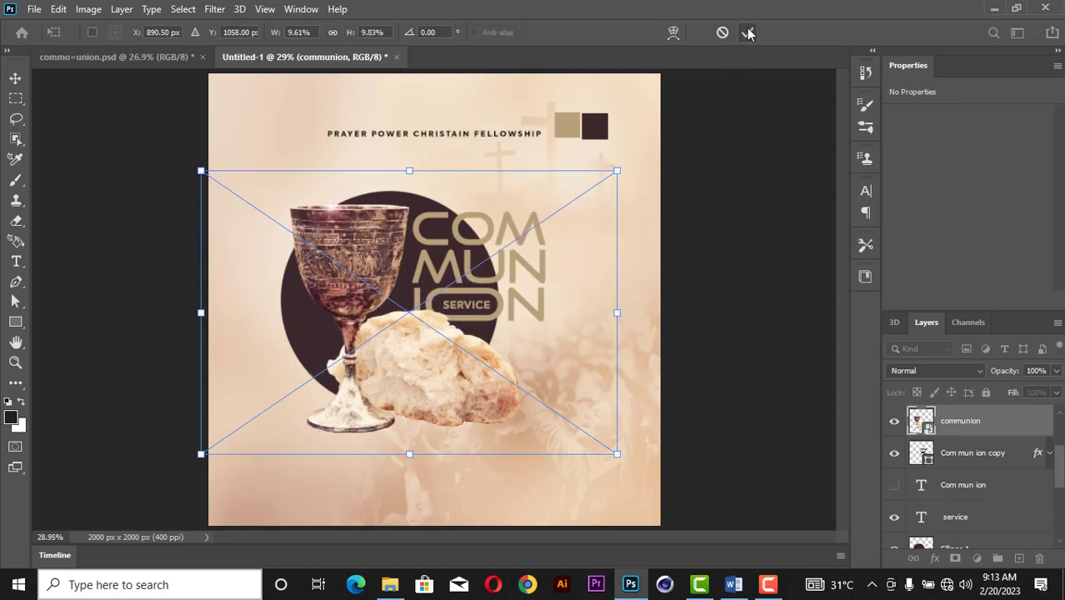
pyautogui.click(746, 32)
# - Scale the chalice and bread image proportionally down to about 9.28% width and 9.49% height, shifting it slightly left
pyautogui.scroll(2, 421, 450)
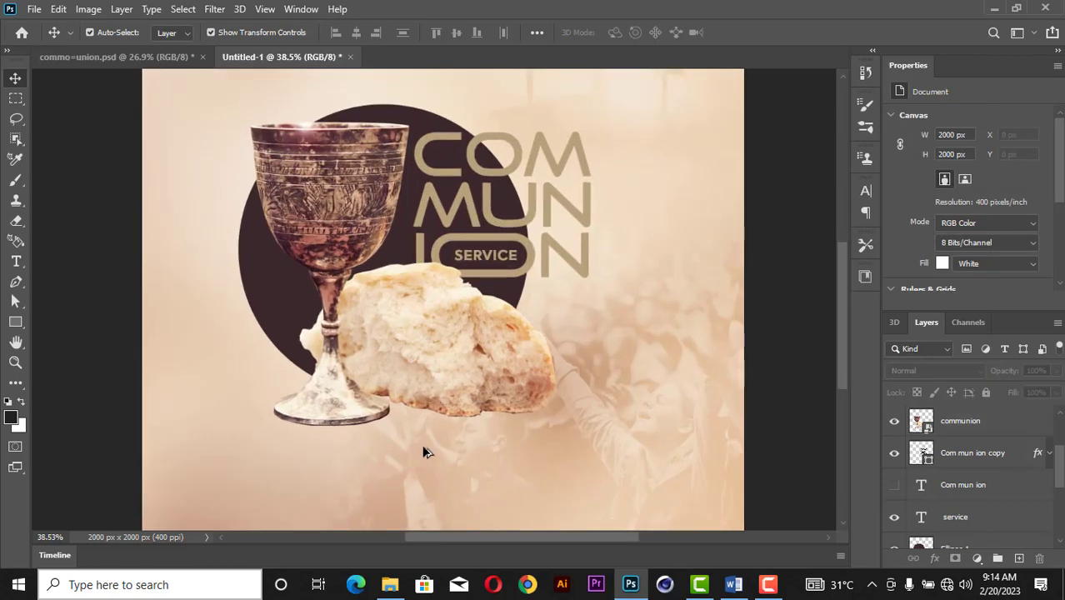
pyautogui.scroll(-3, 840, 341)
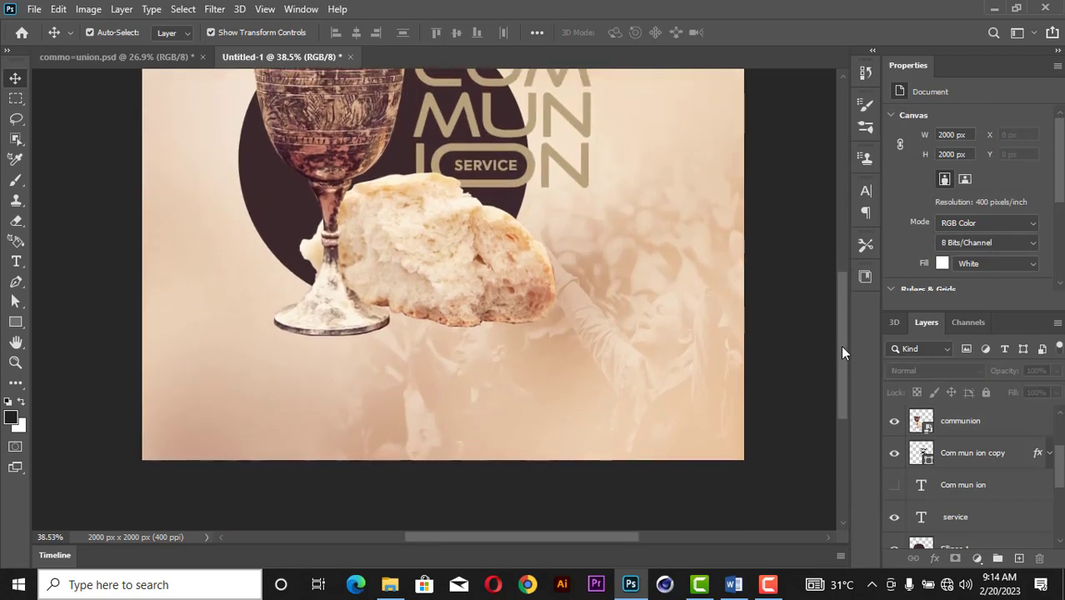
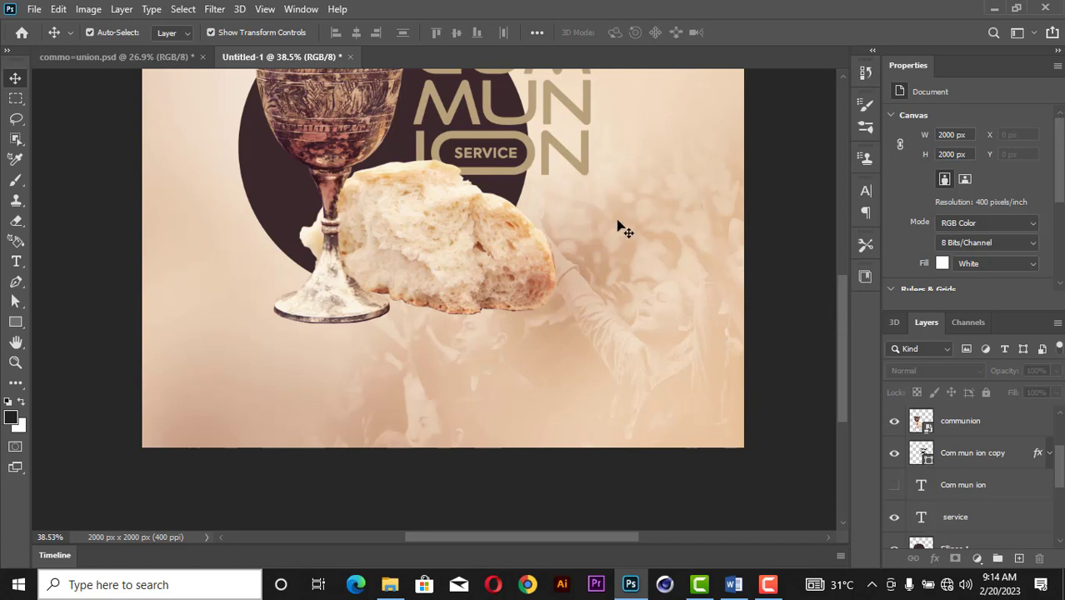
pyautogui.click(517, 270)
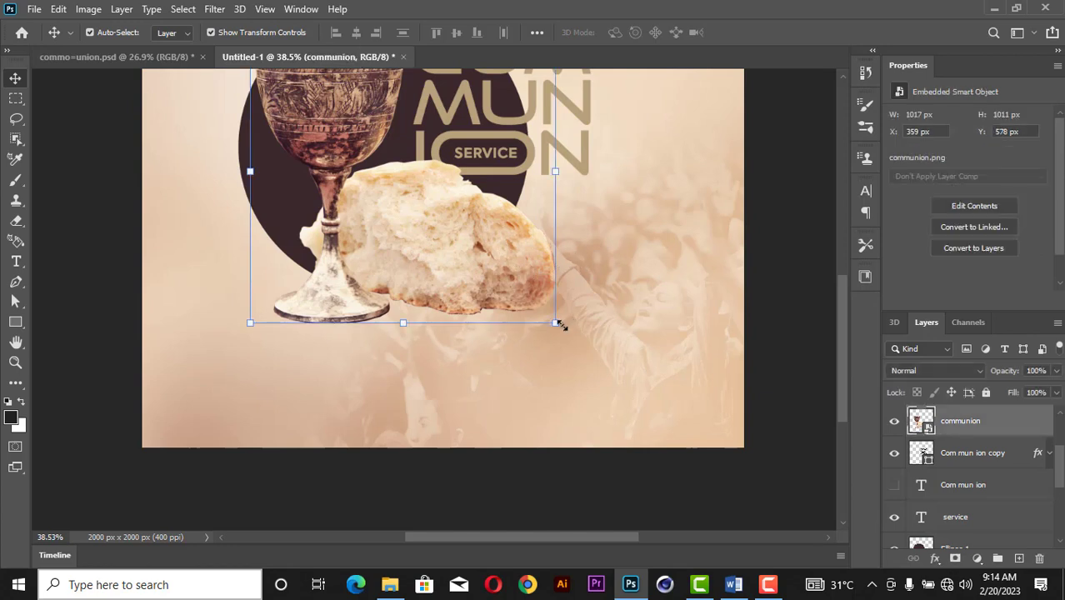
pyautogui.hotkey('ctrl', 't')
pyautogui.click(332, 33)
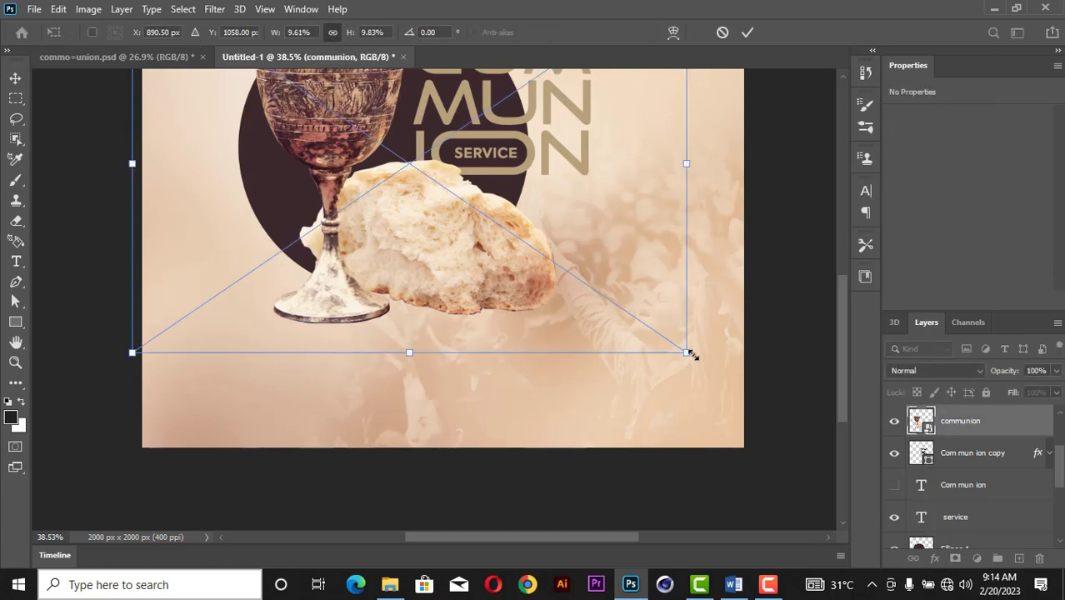
pyautogui.moveTo(687, 353); pyautogui.dragTo(668, 345)
pyautogui.moveTo(468, 279); pyautogui.dragTo(465, 287)
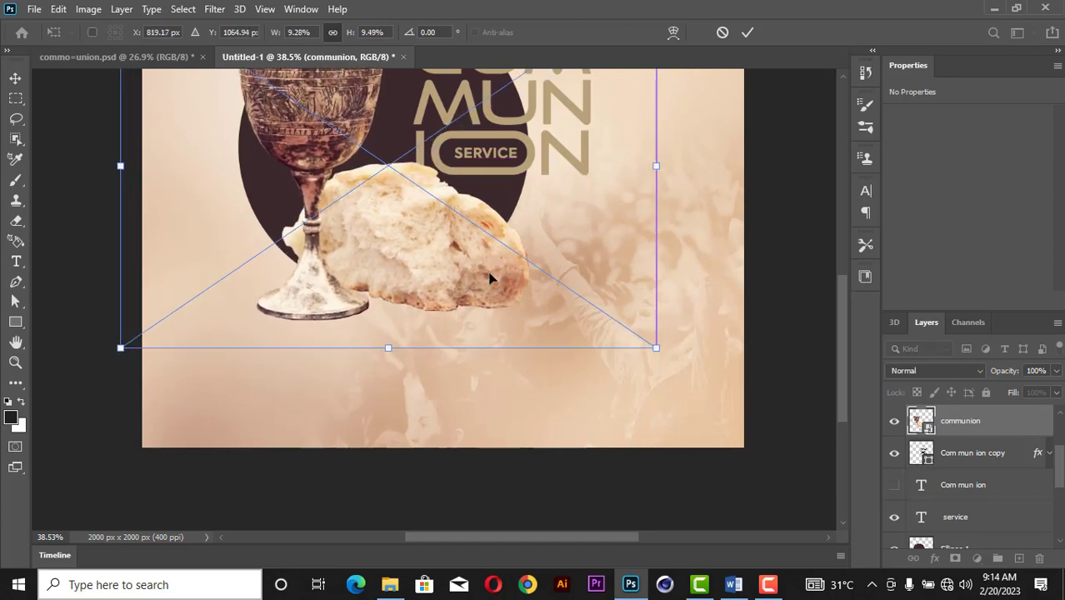
pyautogui.click(745, 33)
pyautogui.click(760, 200)
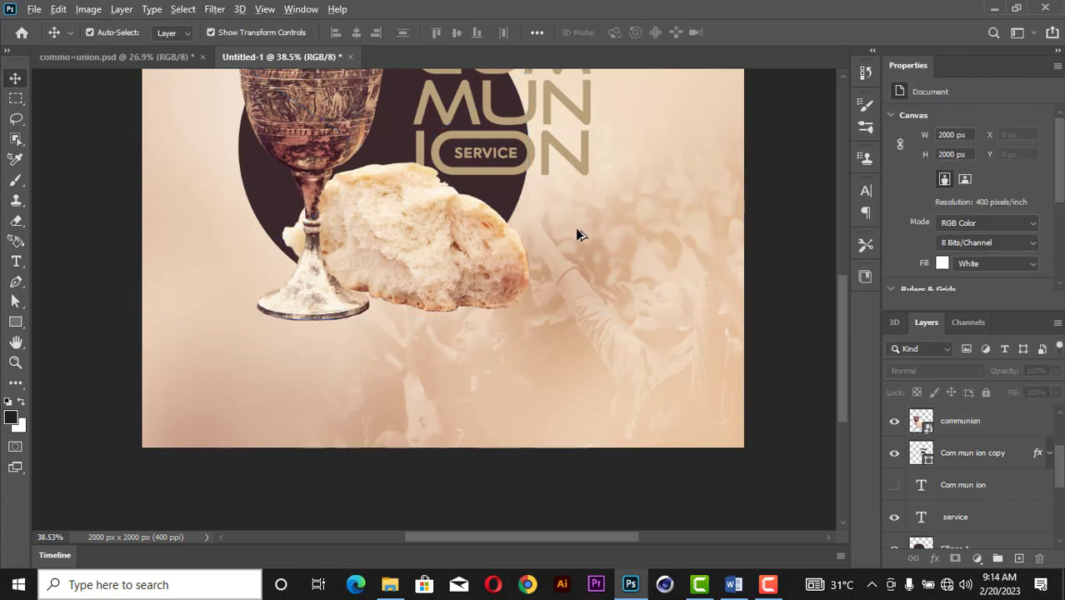
# - Add a new empty layer directly above the communion image layer
pyautogui.scroll(-2, 385, 371)
pyautogui.scroll(6, 353, 429)
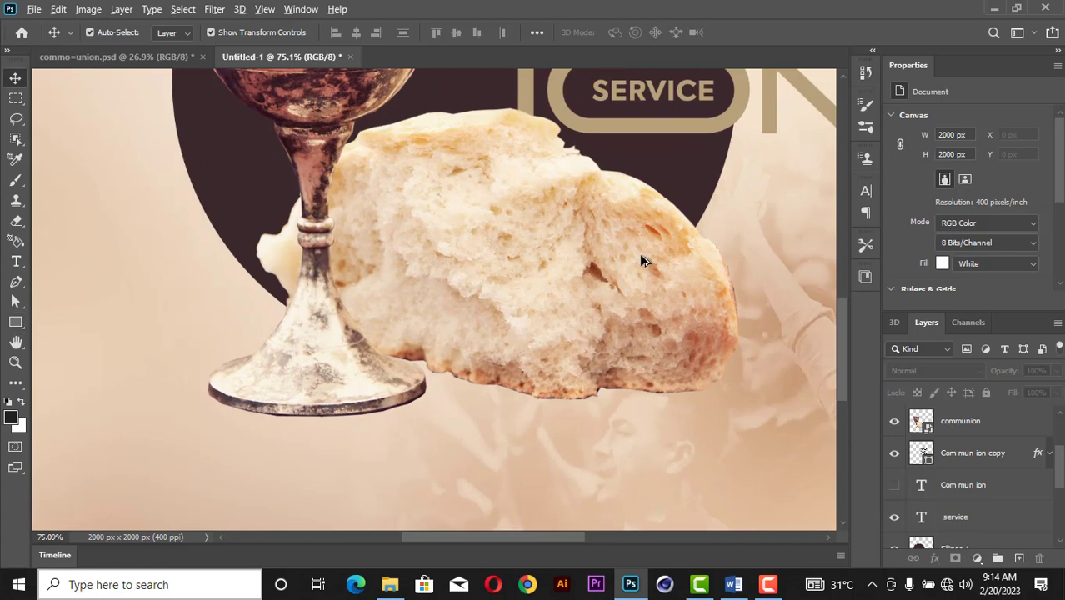
pyautogui.hotkey('ctrl', '0')
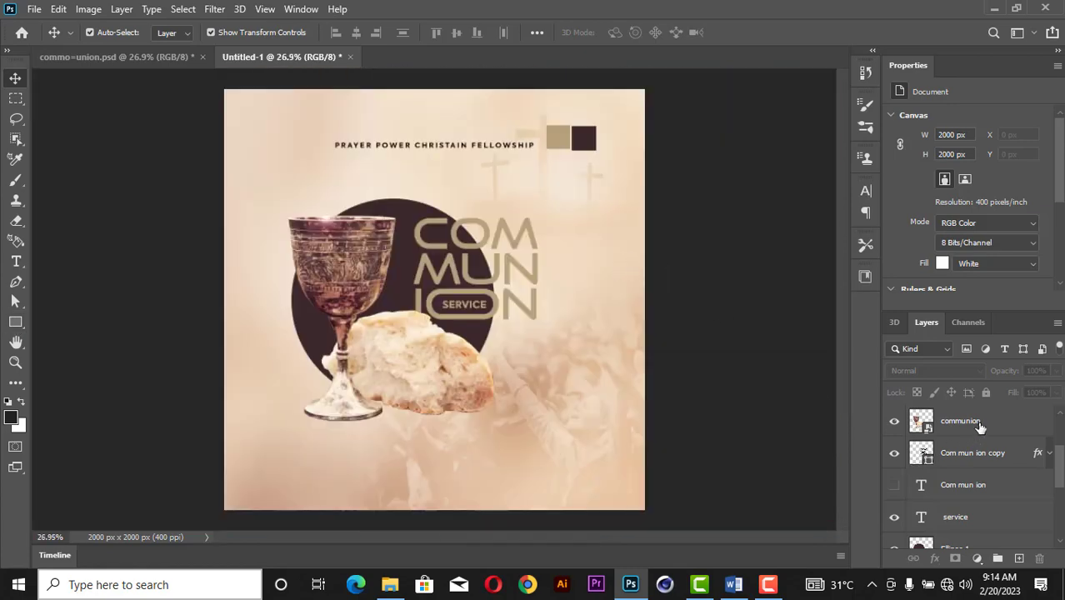
pyautogui.click(979, 426)
pyautogui.scroll(3, 965, 437)
pyautogui.scroll(-4, 964, 445)
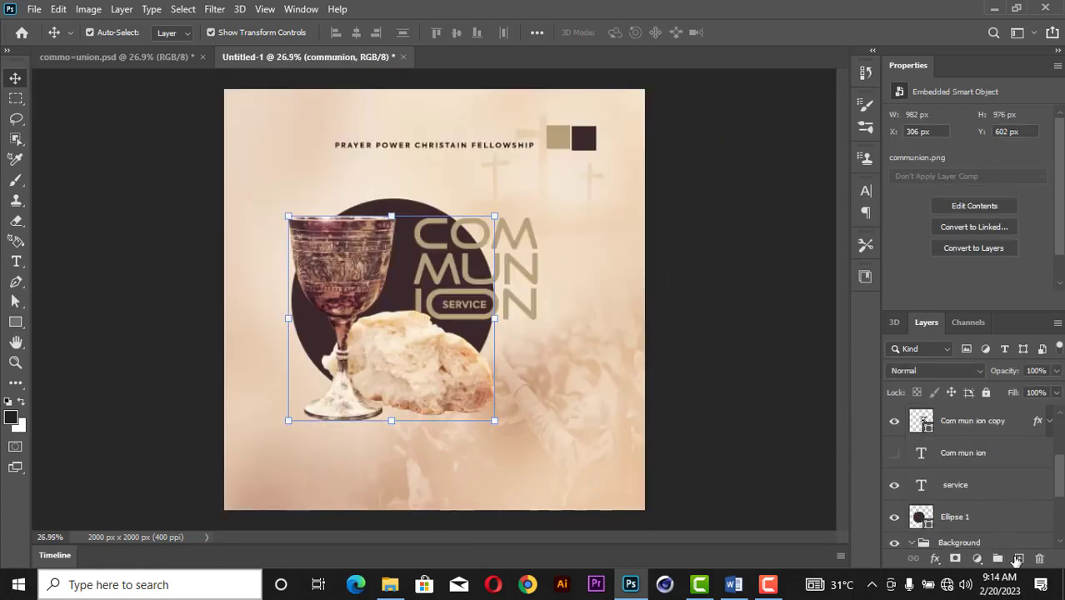
pyautogui.click(1018, 559)
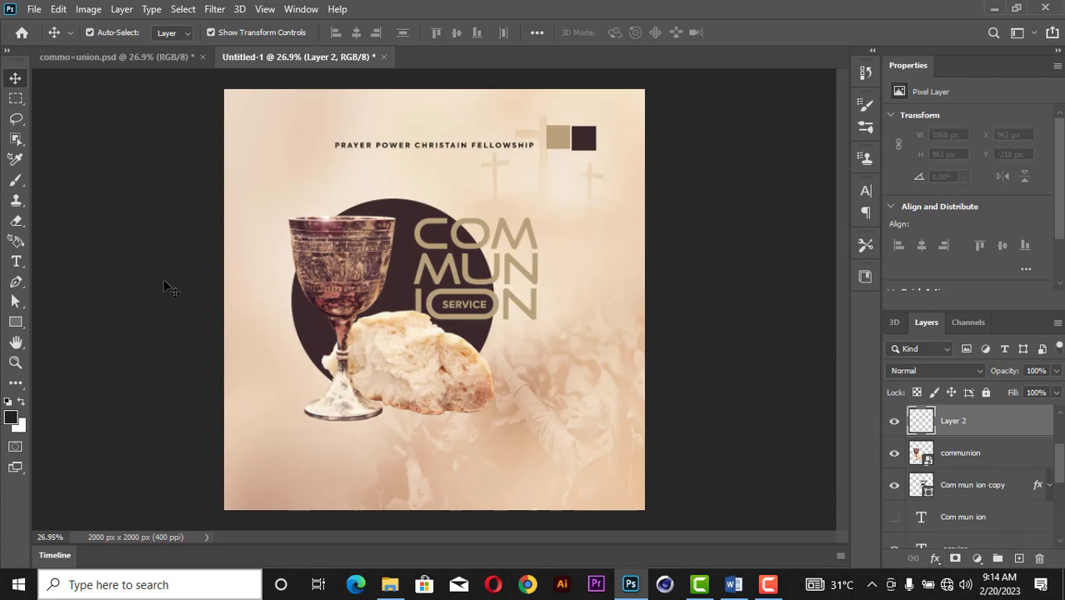
# - Paint one soft 700 px brush dab over the bread in the dark maroon sampled from the canvas colour swatch
pyautogui.press('b')
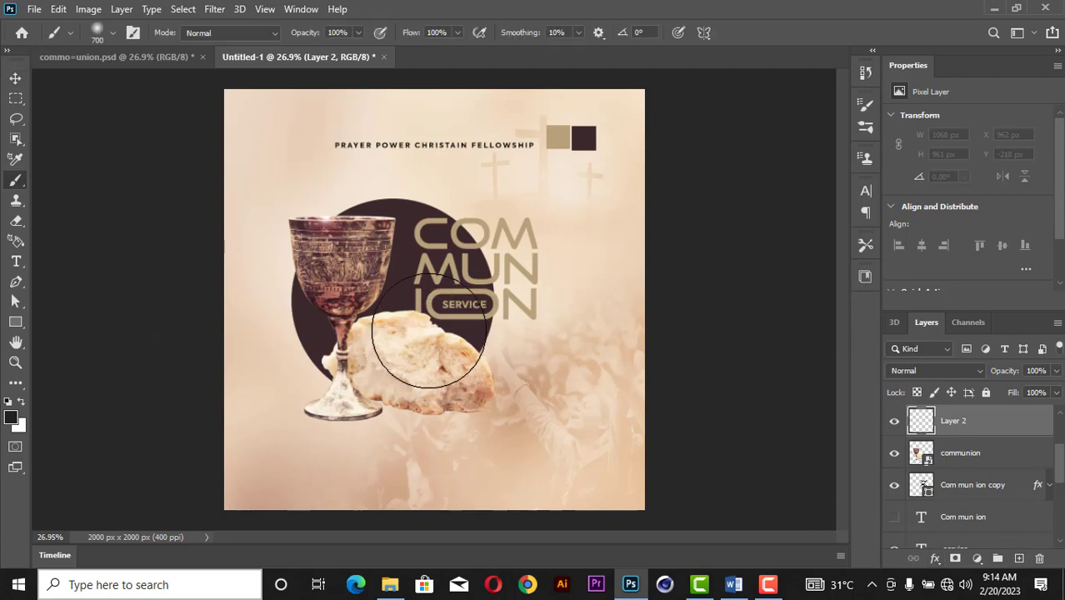
pyautogui.click(435, 329)
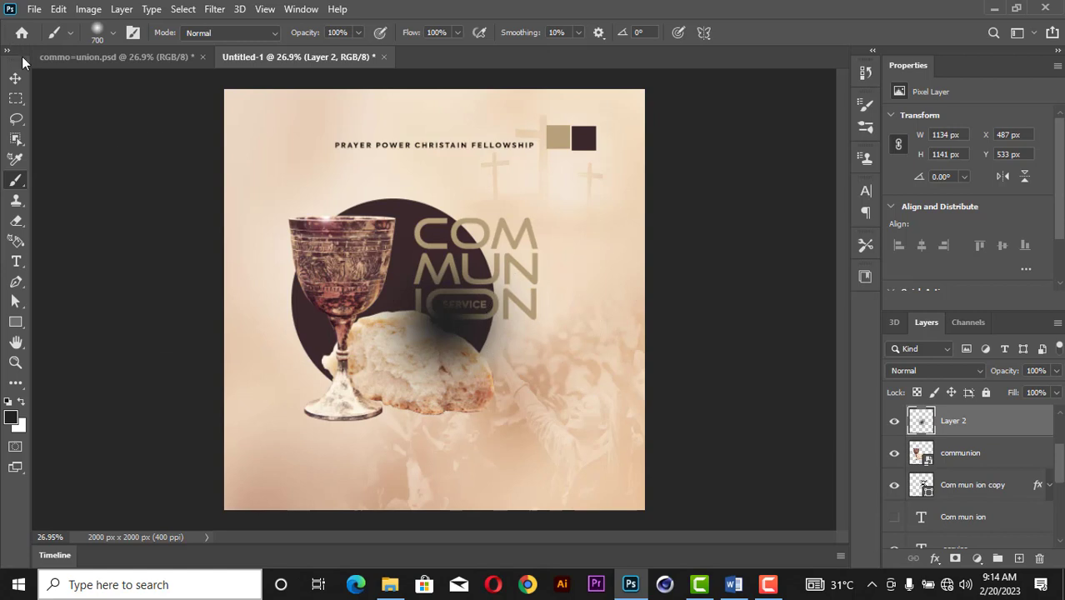
pyautogui.hotkey('ctrl', 'z')
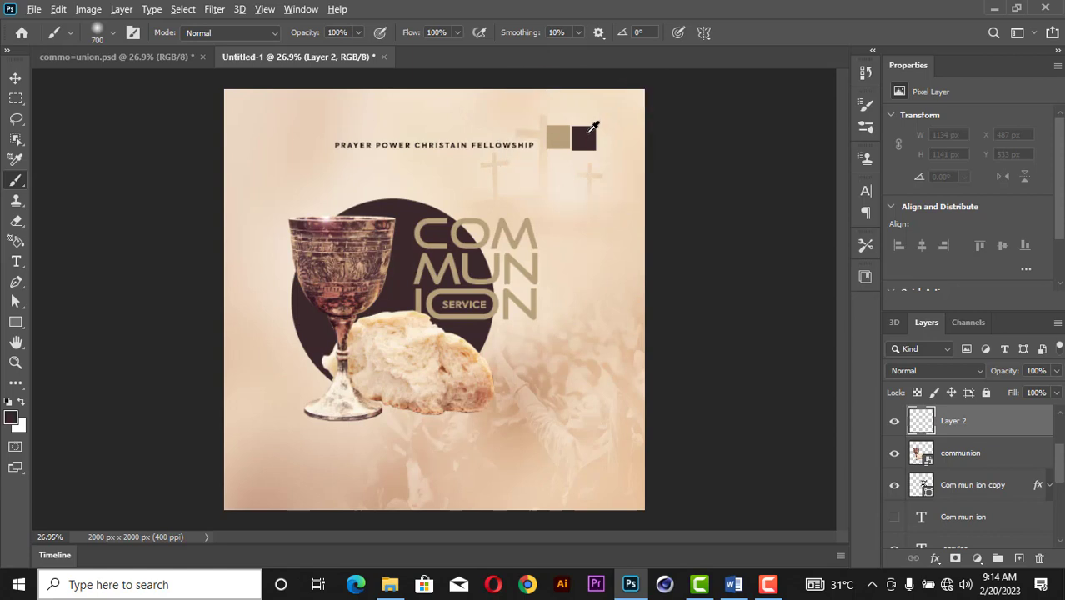
pyautogui.click(436, 360)
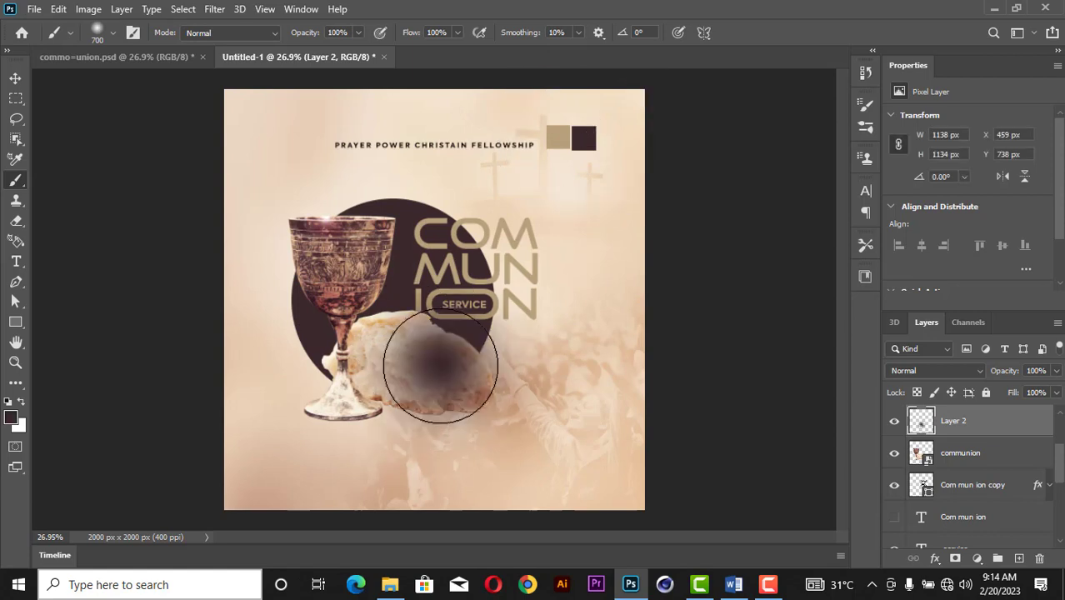
# - Squash the painted dab to about 5% of its height and place it as a flat shadow beneath the chalice's foot
pyautogui.click(15, 77)
pyautogui.hotkey('ctrl', 't')
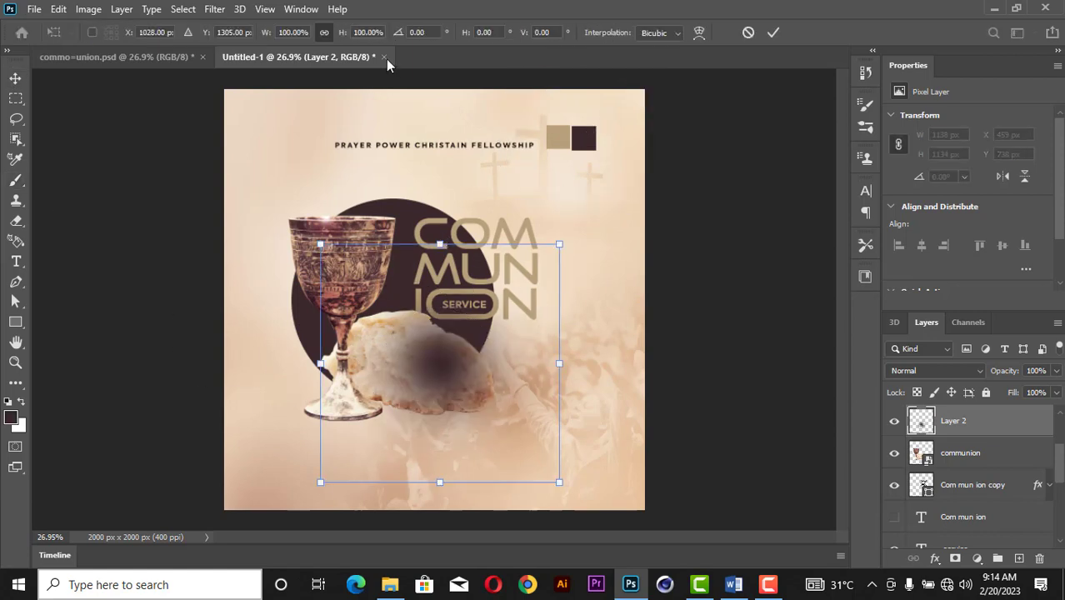
pyautogui.moveTo(454, 245); pyautogui.dragTo(368, 421)
pyautogui.scroll(4, 313, 420)
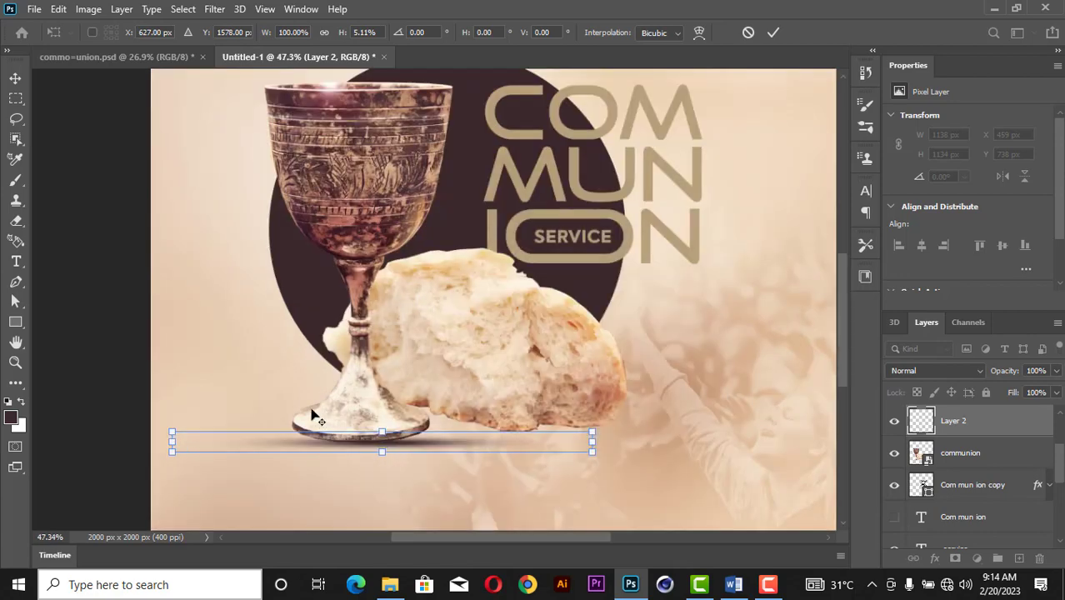
# - Resize the chalice shadow to about 74% width and 6.4% height, and centre it under the foot
pyautogui.scroll(1, 319, 428)
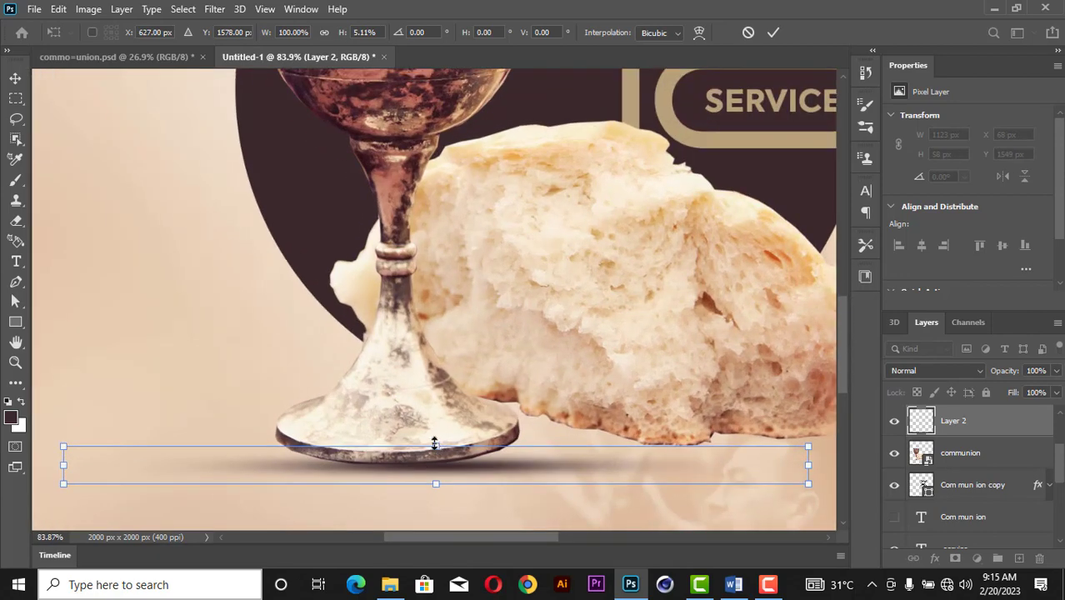
pyautogui.moveTo(435, 443); pyautogui.dragTo(435, 436)
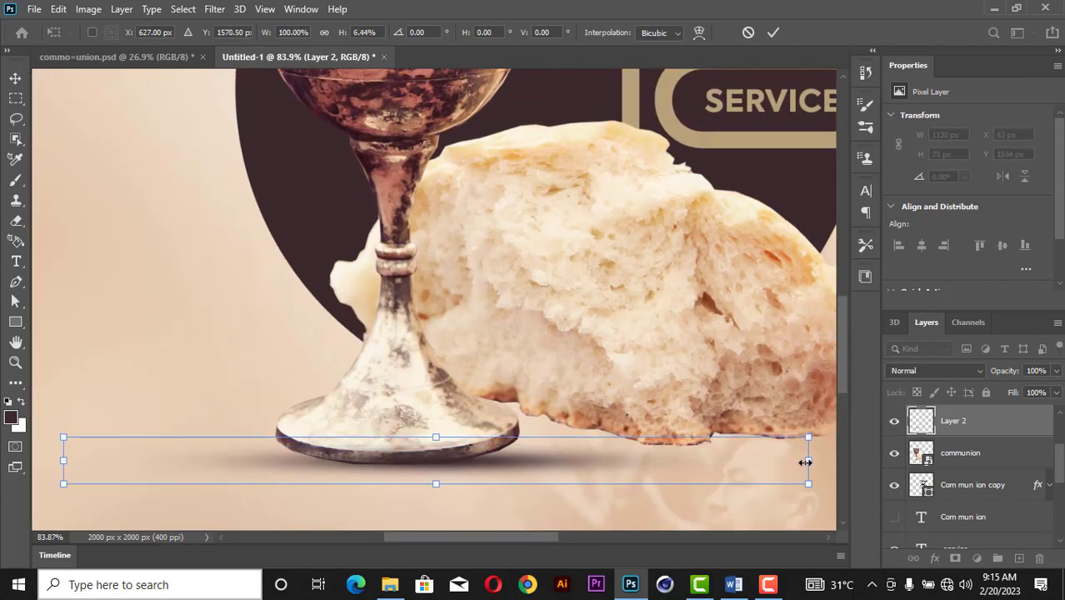
pyautogui.moveTo(805, 462); pyautogui.dragTo(615, 459)
pyautogui.moveTo(503, 441); pyautogui.dragTo(533, 447)
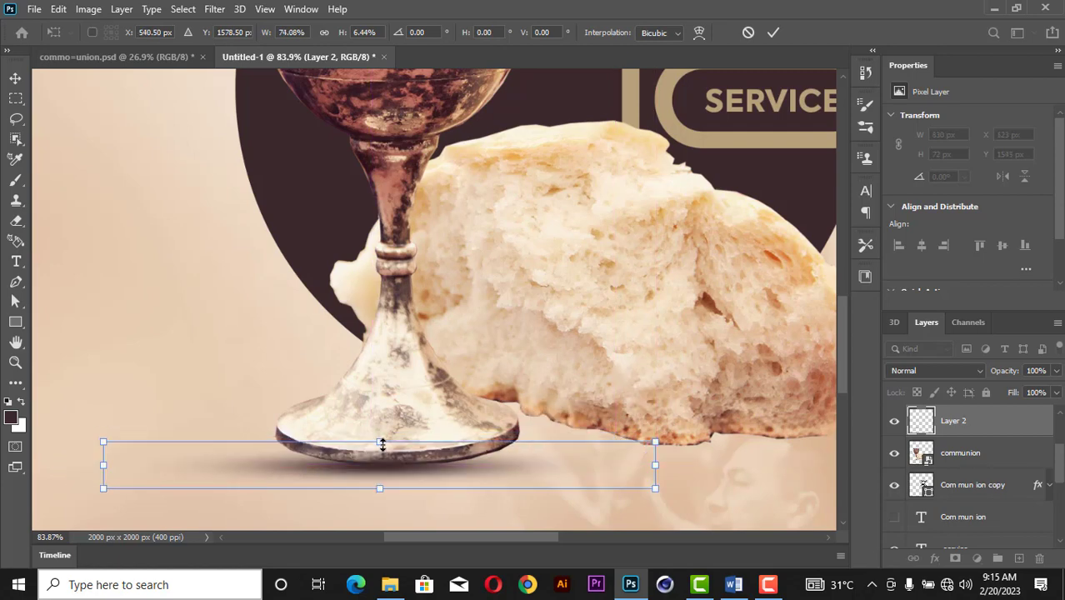
# - Enlarge the shadow to about 15.3% height, reposition it around the chalice's foot, and put its layer beneath the communion image
pyautogui.moveTo(380, 414); pyautogui.dragTo(392, 381)
pyautogui.moveTo(406, 429); pyautogui.dragTo(425, 456)
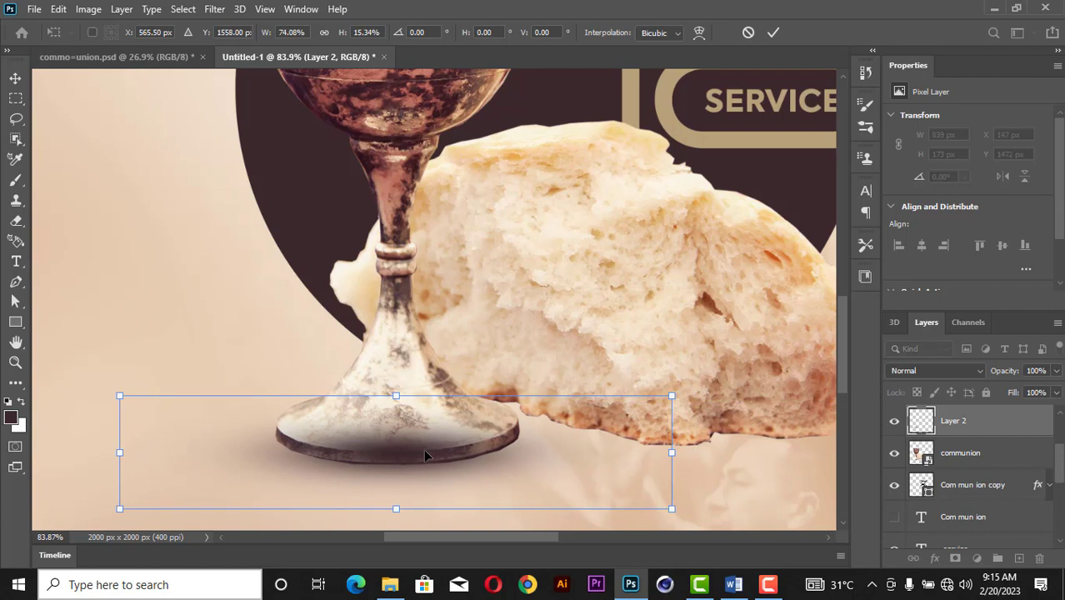
pyautogui.press('Down')
pyautogui.press('Down')
pyautogui.press('Down')
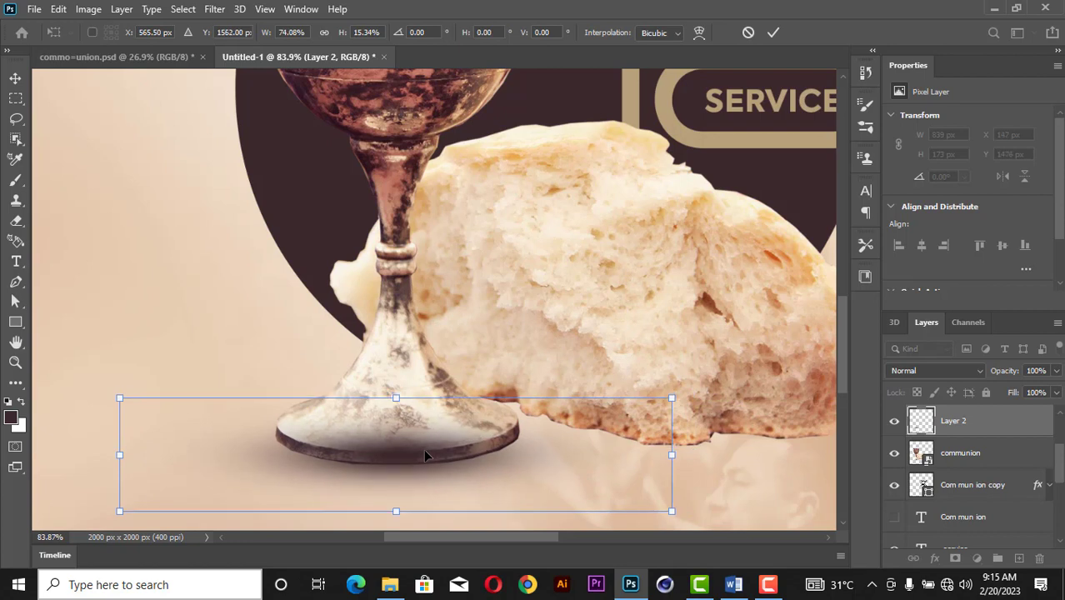
pyautogui.moveTo(964, 430); pyautogui.dragTo(961, 462)
pyautogui.scroll(-3, 487, 379)
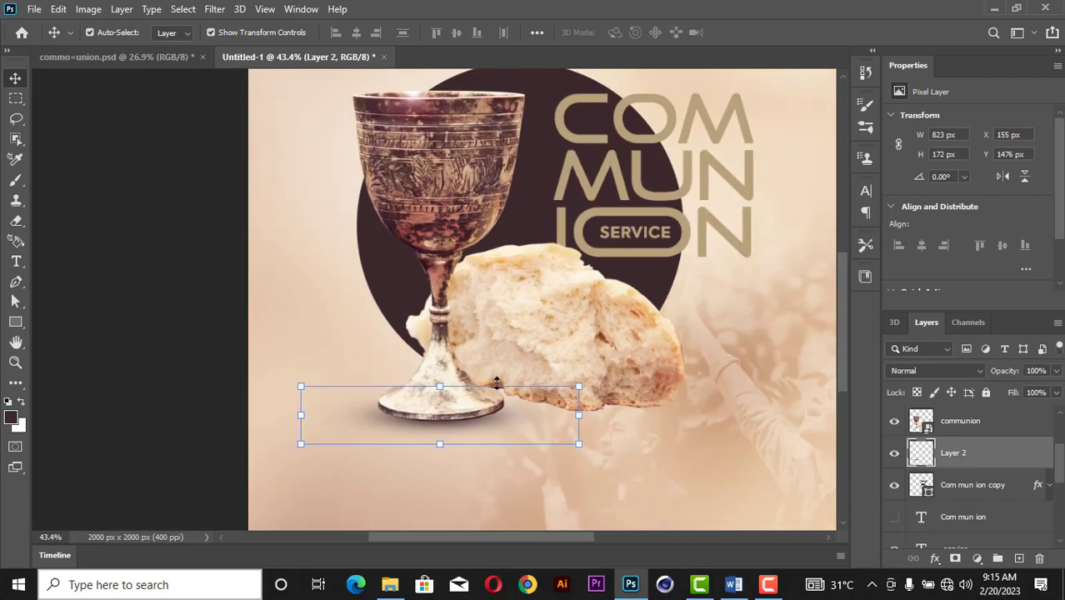
# - Duplicate the chalice shadow and place the copy behind the bread, scaled to about 130% width and 150% height and rotated about 6.6°
pyautogui.scroll(3, 550, 382)
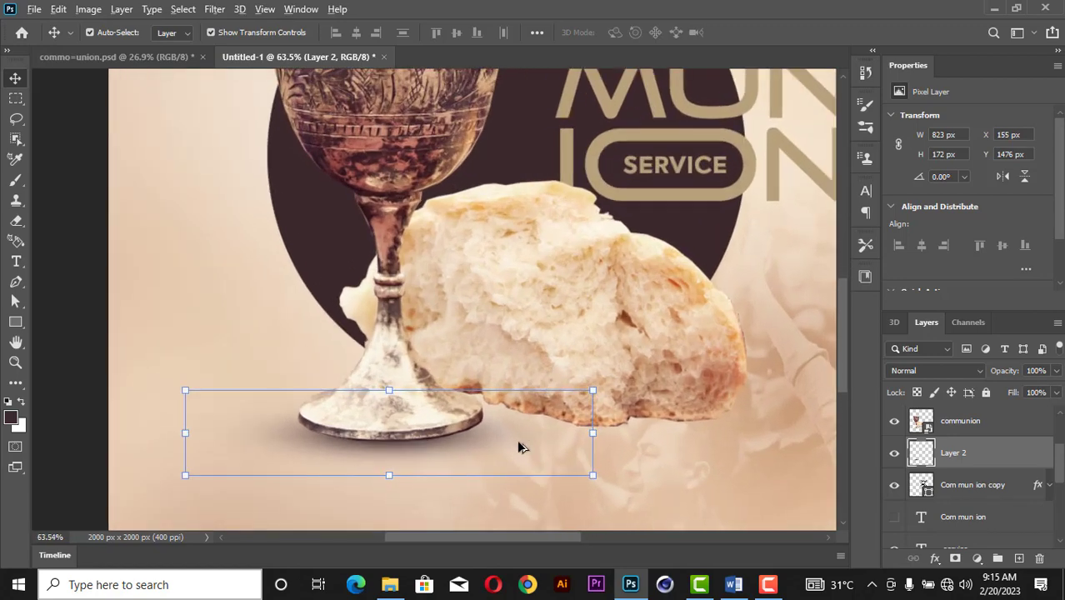
pyautogui.moveTo(518, 442); pyautogui.dragTo(654, 412)
pyautogui.hotkey('ctrl', 'z')
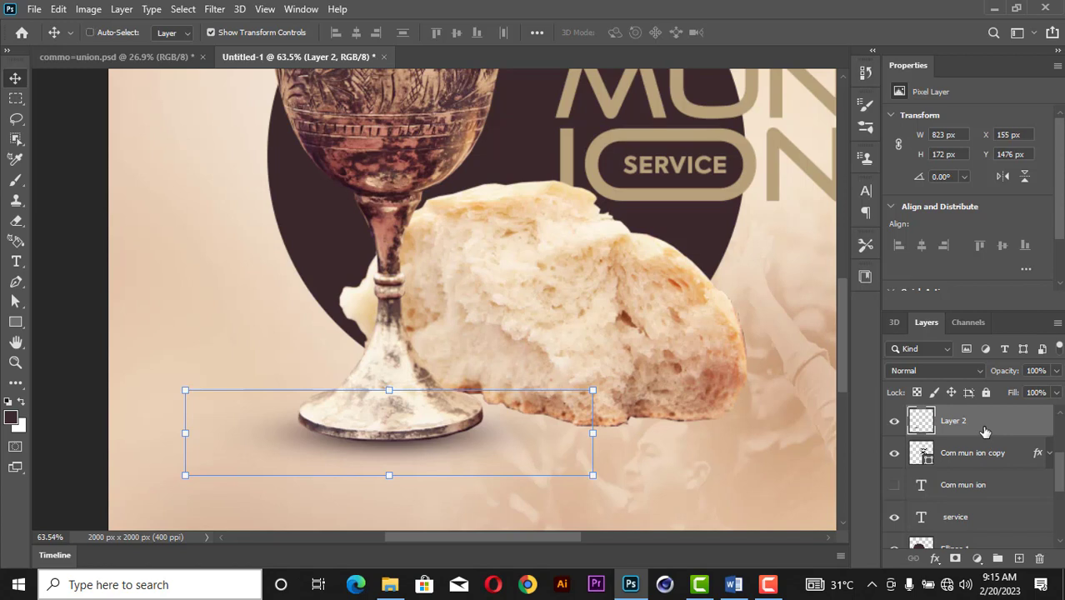
pyautogui.hotkey('ctrl', 'j')
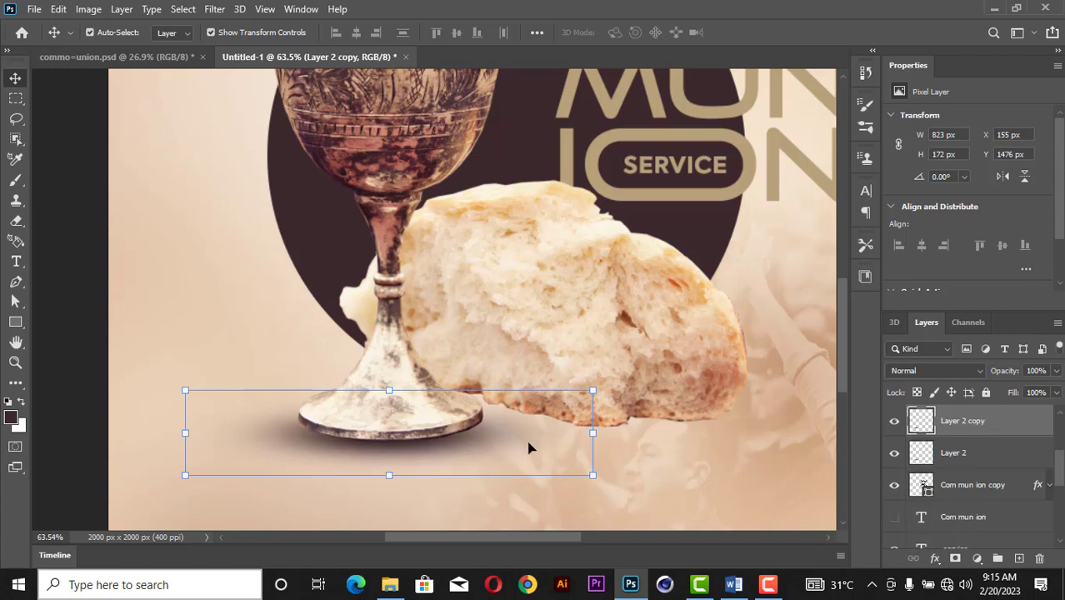
pyautogui.moveTo(500, 441); pyautogui.dragTo(695, 421)
pyautogui.moveTo(381, 415); pyautogui.dragTo(301, 374)
pyautogui.moveTo(812, 356); pyautogui.dragTo(817, 395)
pyautogui.moveTo(785, 440); pyautogui.dragTo(826, 445)
pyautogui.moveTo(571, 374); pyautogui.dragTo(587, 325)
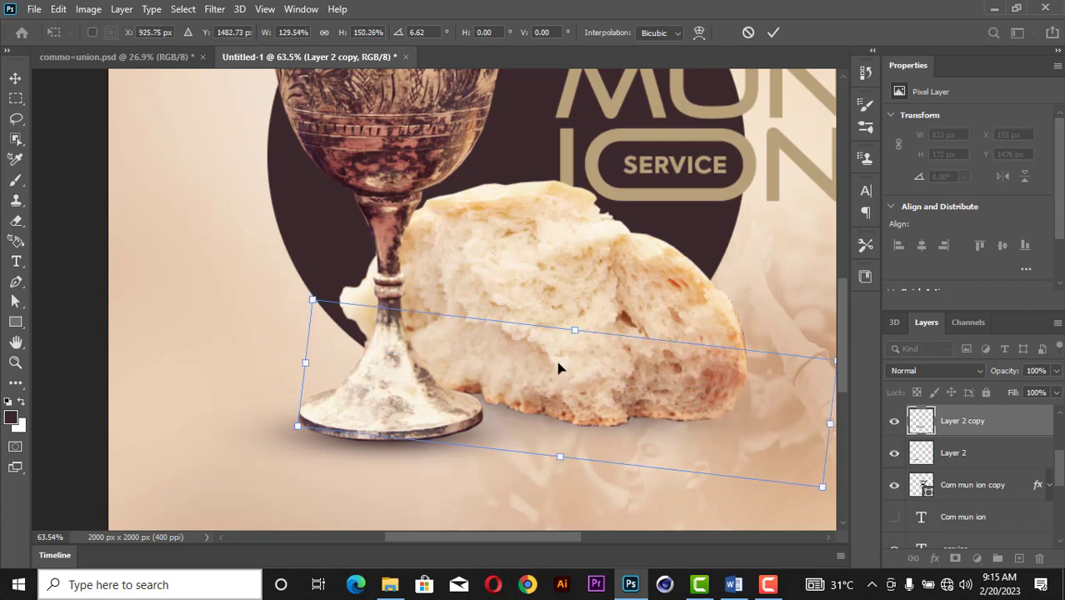
# - Reposition the bread shadow along the loaf's lower edge, widen it to about 136%, and rotate it to about 8.4°
pyautogui.moveTo(559, 365); pyautogui.dragTo(554, 383)
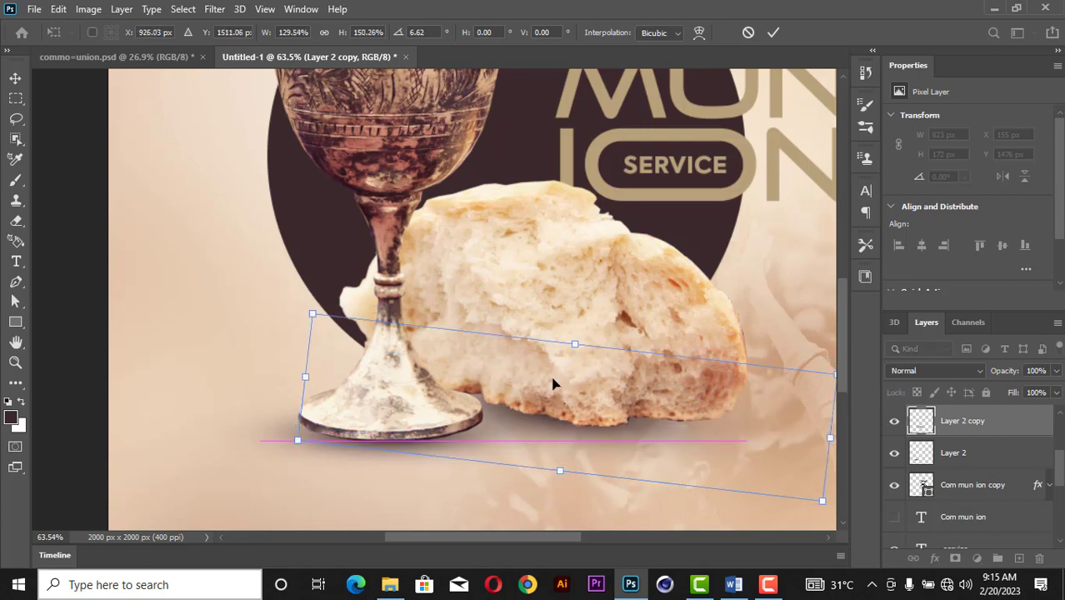
pyautogui.moveTo(305, 375); pyautogui.dragTo(277, 374)
pyautogui.moveTo(703, 339)
pyautogui.mouseDown()
pyautogui.moveTo(713, 355)
pyautogui.moveTo(706, 342)
pyautogui.mouseUp()
pyautogui.moveTo(642, 403)
pyautogui.mouseDown()
pyautogui.moveTo(643, 391)
pyautogui.moveTo(642, 403)
pyautogui.mouseUp()
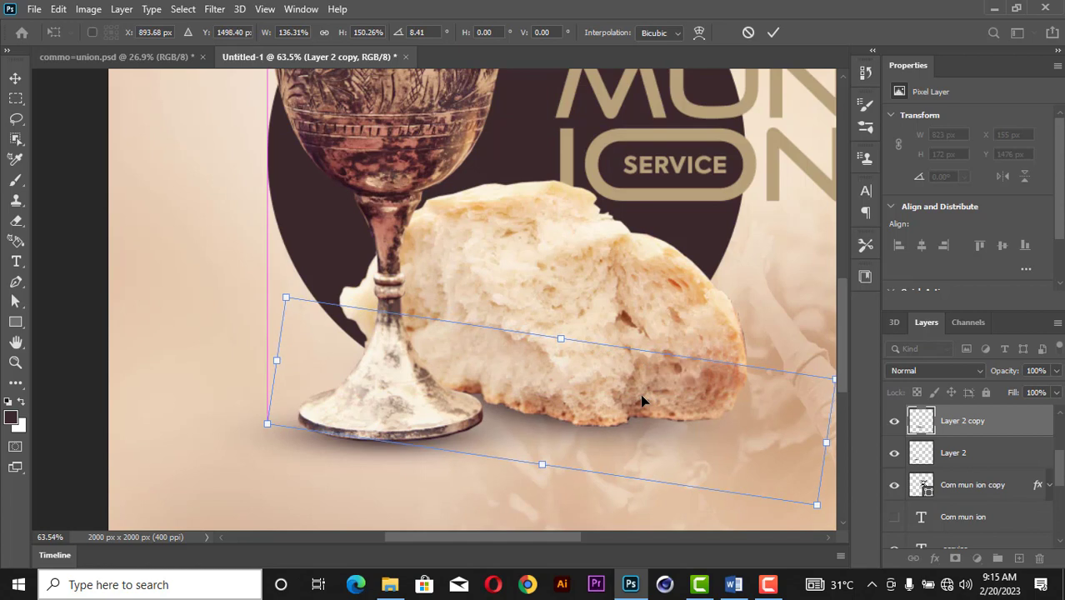
pyautogui.click(771, 33)
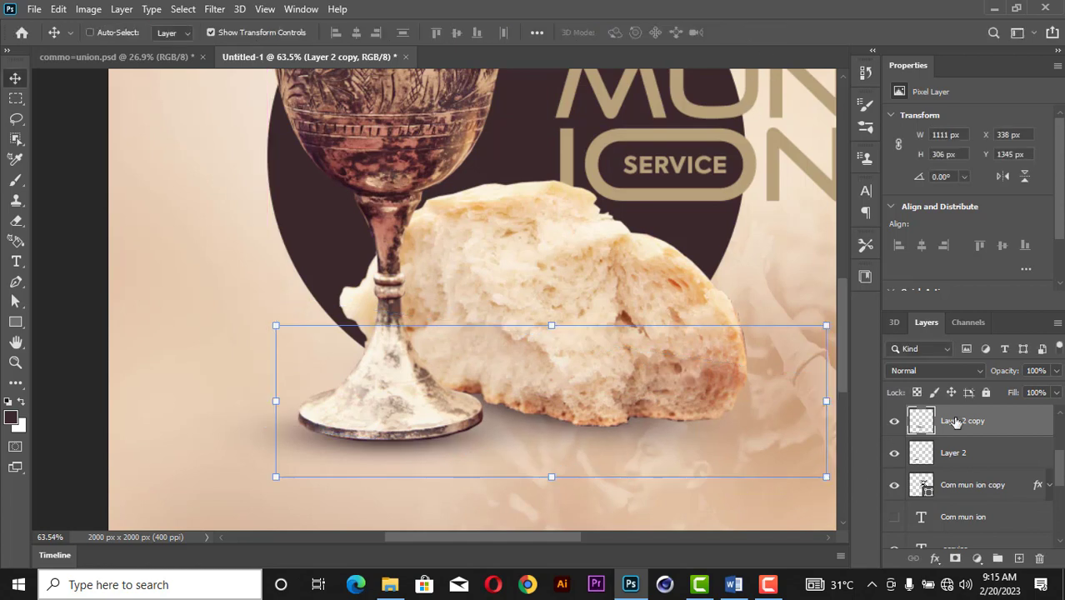
# - Try a second copy of the bread shadow above the communion image, moved slightly down and set to 42% opacity
pyautogui.hotkey('ctrl', 'j')
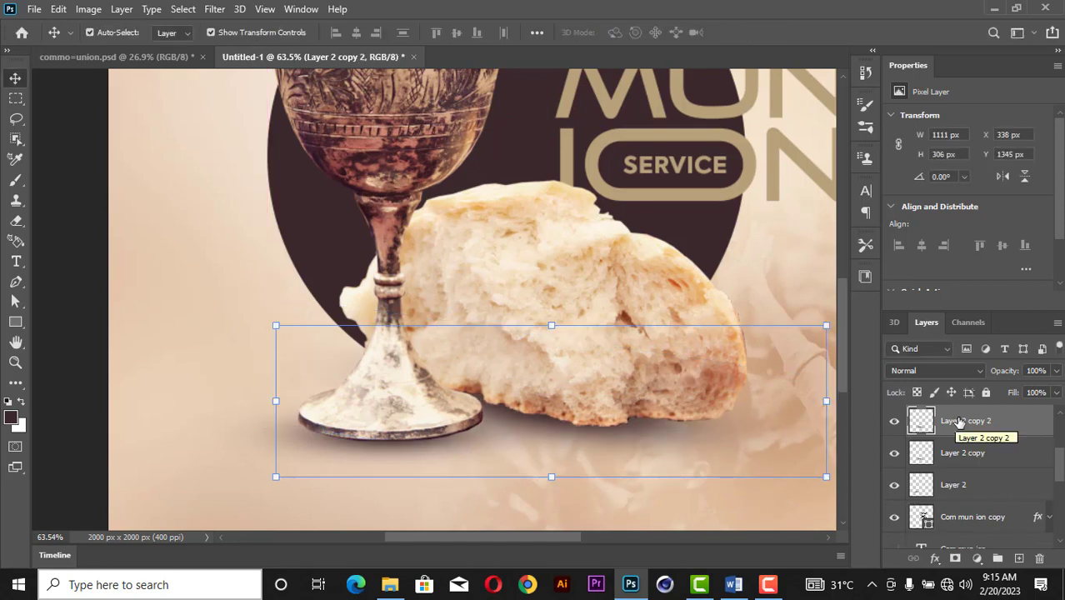
pyautogui.scroll(1, 959, 422)
pyautogui.moveTo(960, 450); pyautogui.dragTo(954, 411)
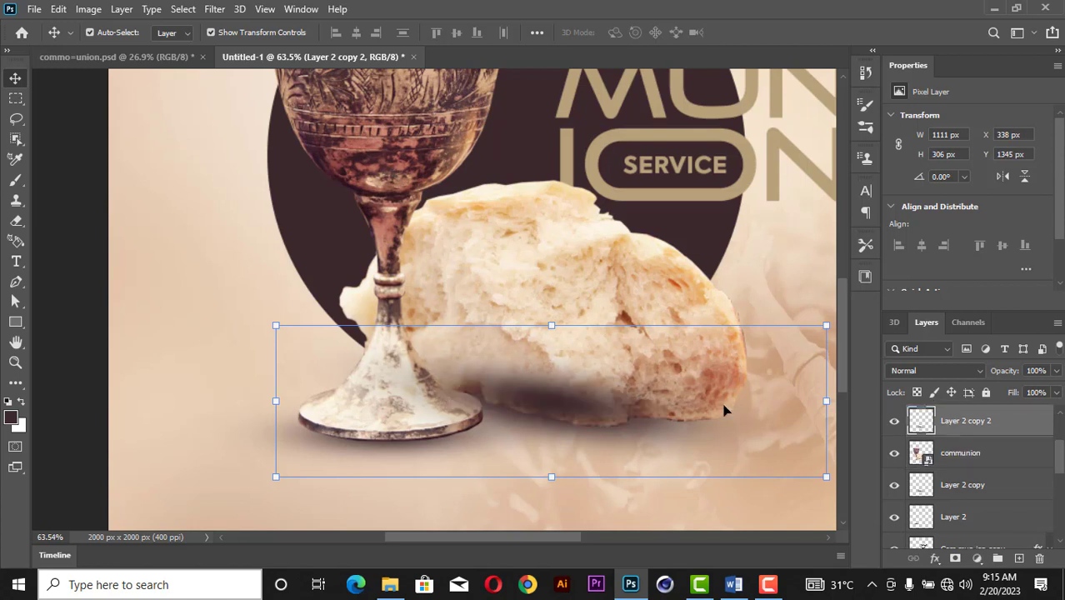
pyautogui.moveTo(667, 396); pyautogui.dragTo(667, 409)
pyautogui.click(1056, 370)
pyautogui.moveTo(1051, 391); pyautogui.dragTo(1015, 401)
# - Delete the extra shadow copy that lies above the communion image
pyautogui.press('z')
pyautogui.rightClick(606, 309)
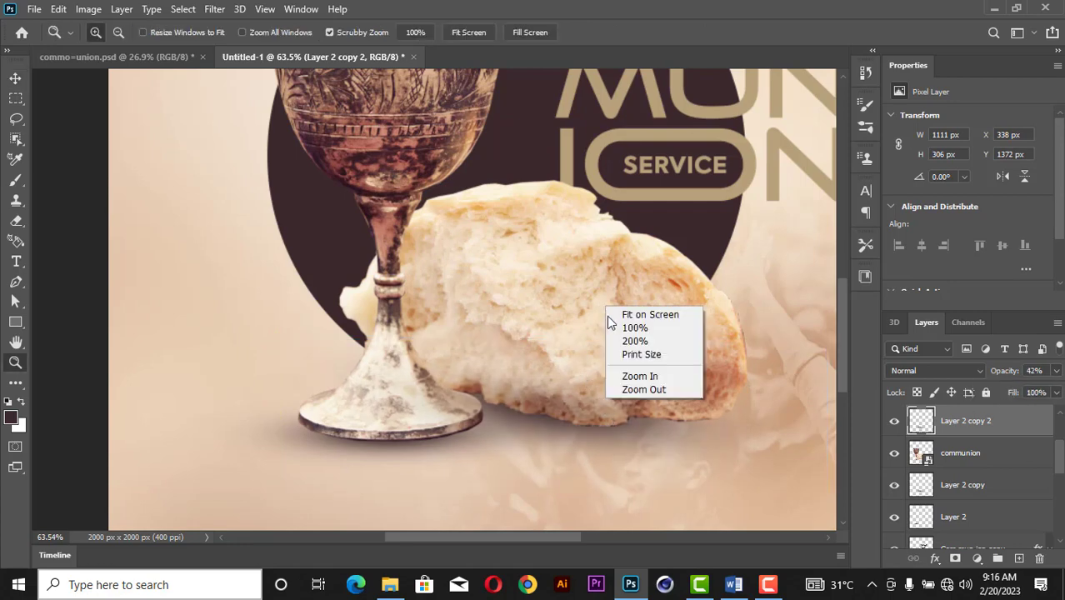
pyautogui.click(611, 317)
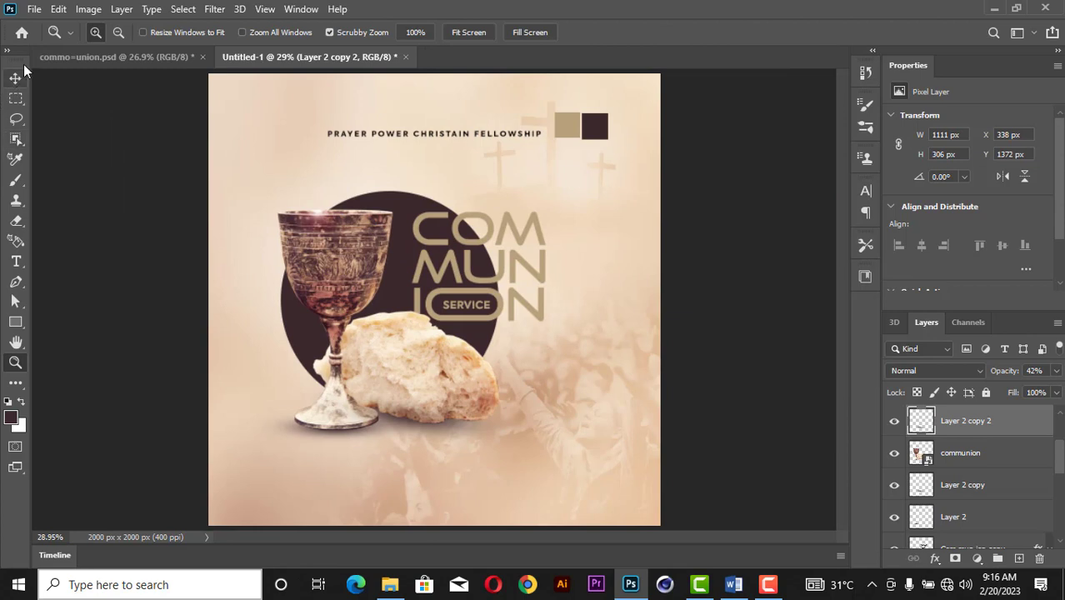
pyautogui.click(15, 77)
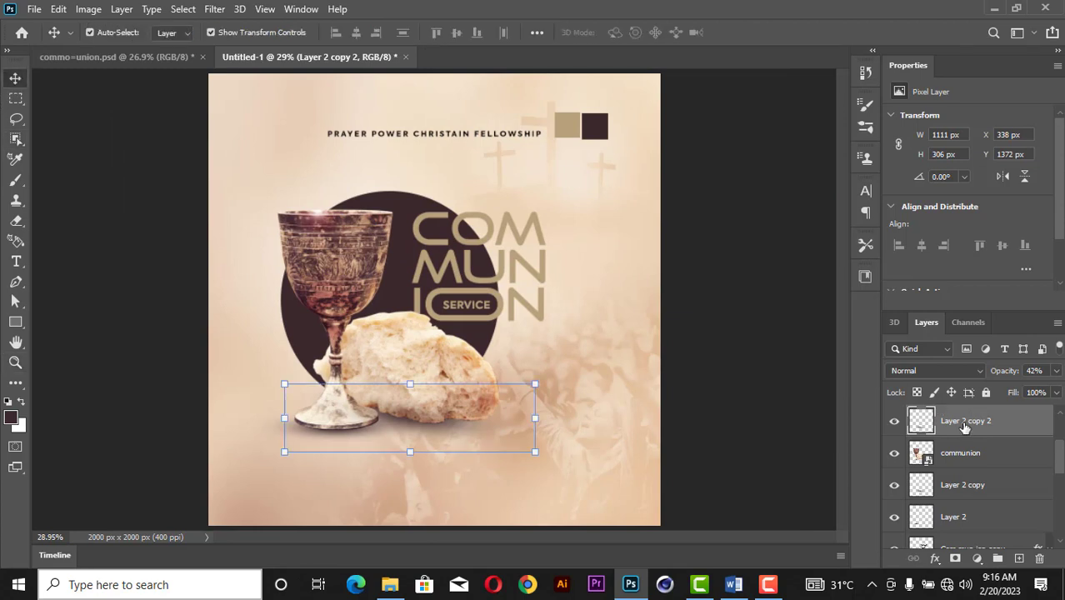
pyautogui.press('Delete')
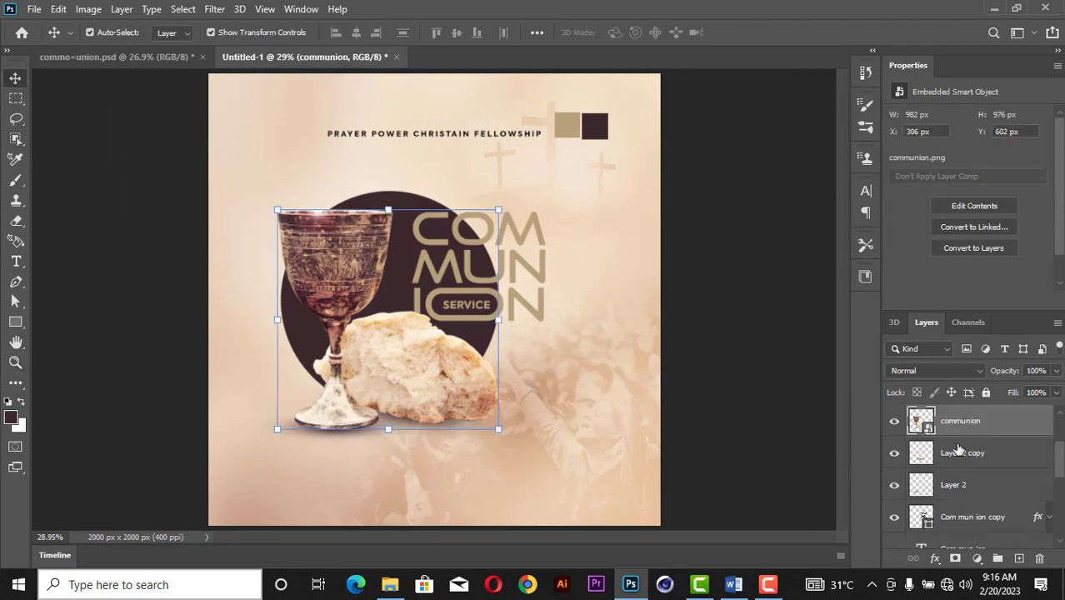
# - Lower the opacity of the remaining bread shadow to 75% and deselect it
pyautogui.click(958, 450)
pyautogui.click(1055, 370)
pyautogui.moveTo(1047, 392); pyautogui.dragTo(1030, 393)
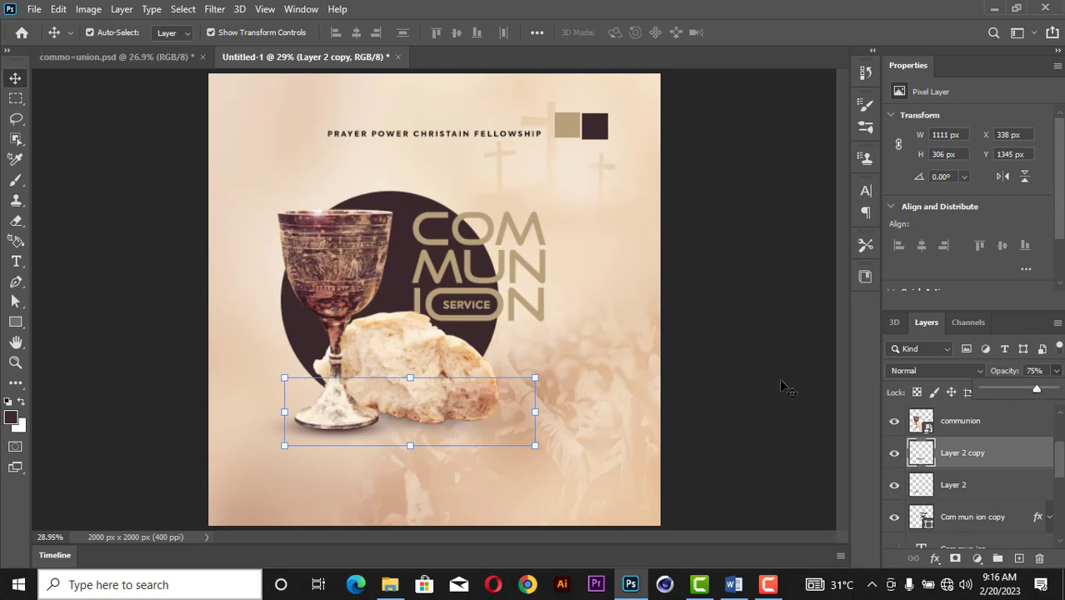
pyautogui.click(718, 344)
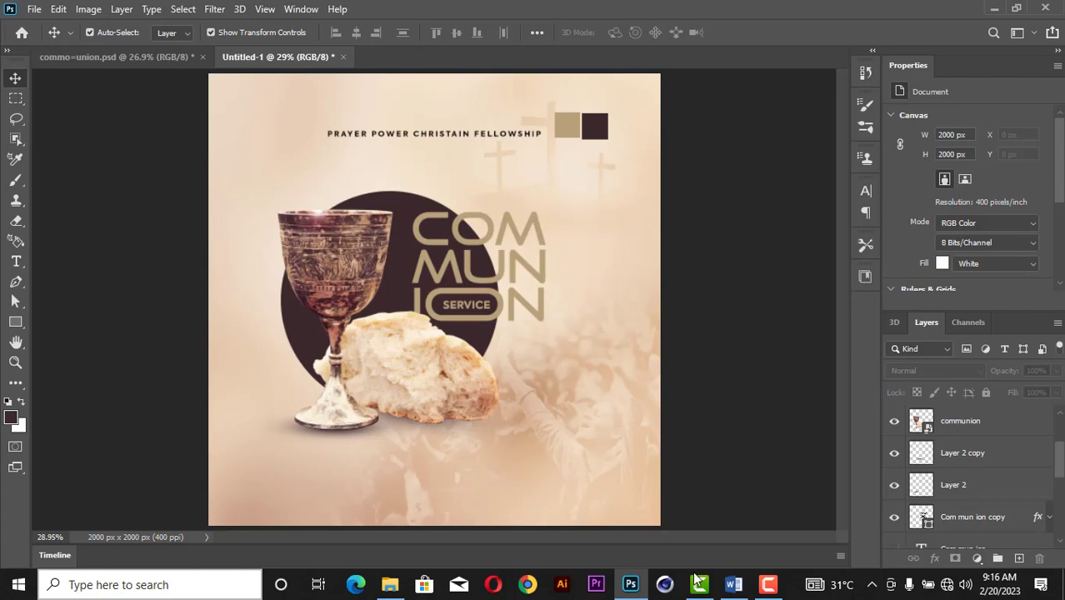
# - Switch to Word and copy the three-line venue address paragraph
pyautogui.click(732, 588)
pyautogui.scroll(-1, 317, 388)
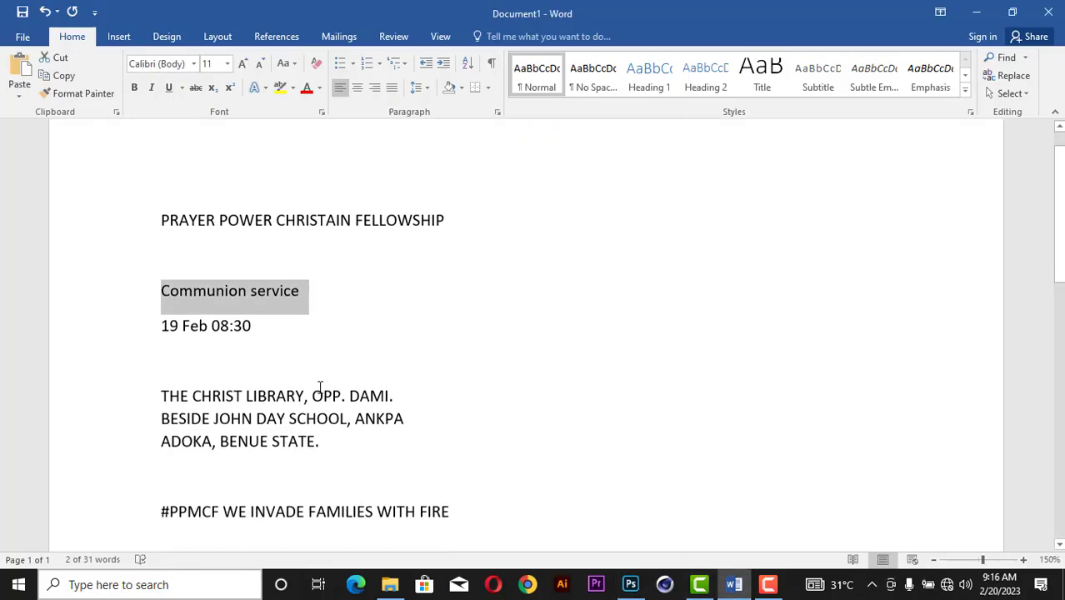
pyautogui.tripleClick(224, 408)
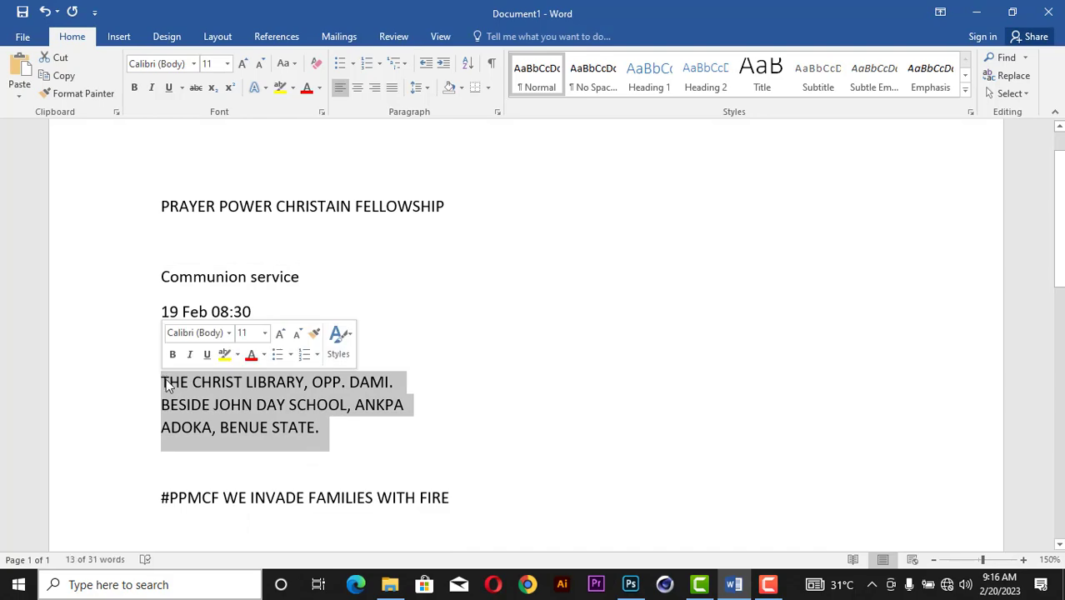
# - Switch back to Photoshop and add the copied venue address as a new text line below the chalice
pyautogui.click(630, 584)
pyautogui.press('t')
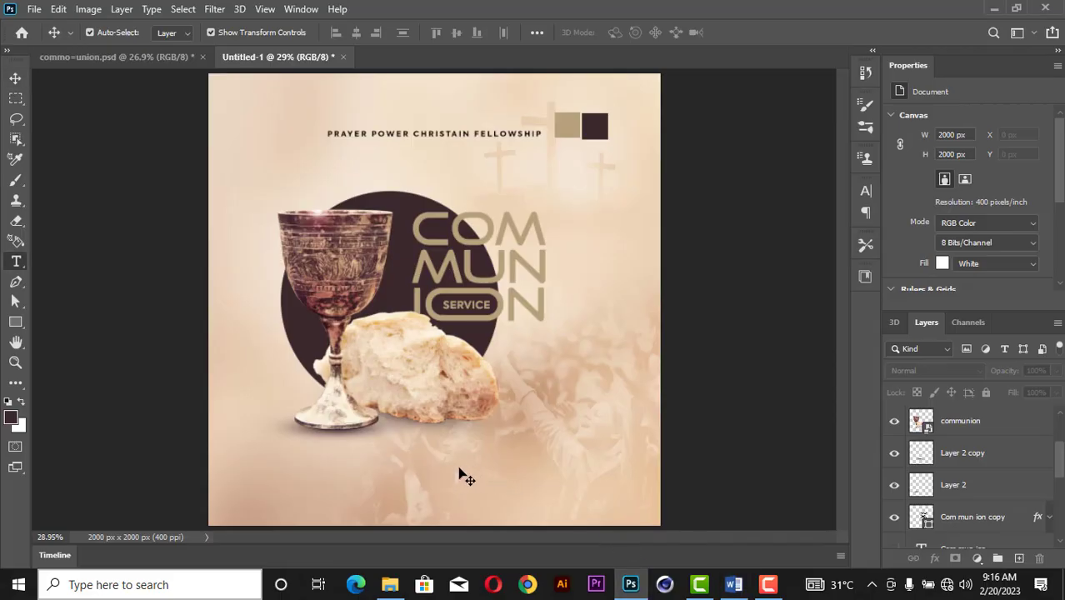
pyautogui.click(384, 458)
pyautogui.hotkey('ctrl', 'v')
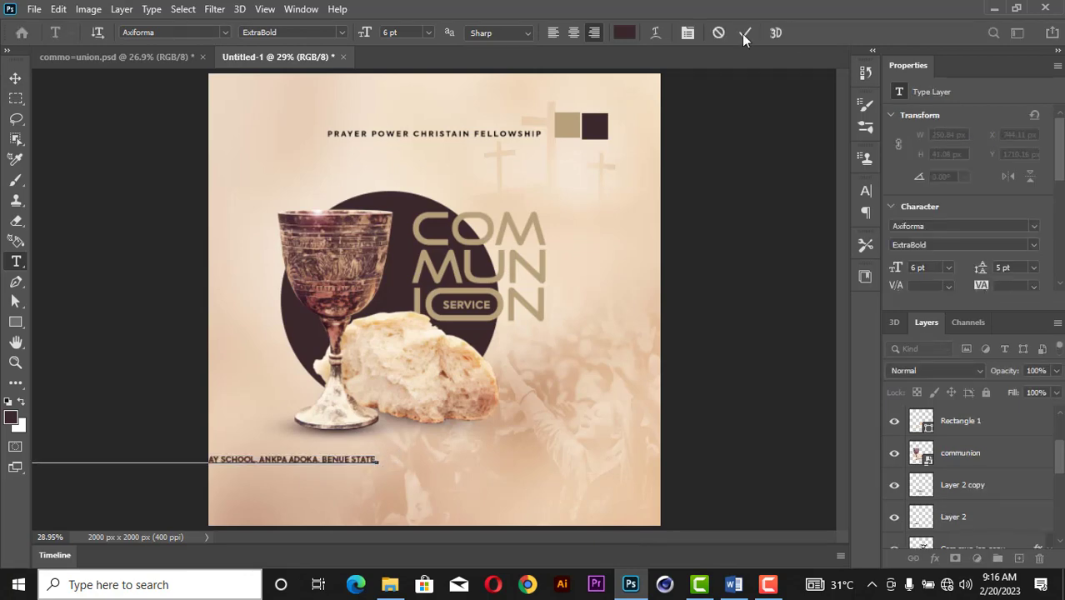
pyautogui.click(740, 31)
pyautogui.click(15, 77)
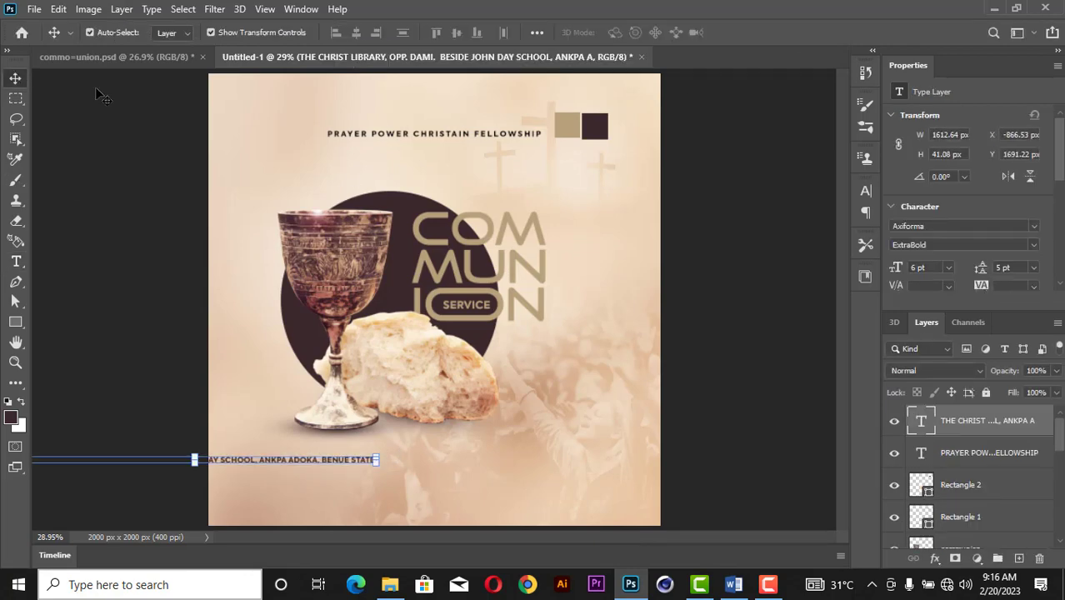
# - Change the address text's font to BankGothic Lt BT Light
pyautogui.click(1034, 228)
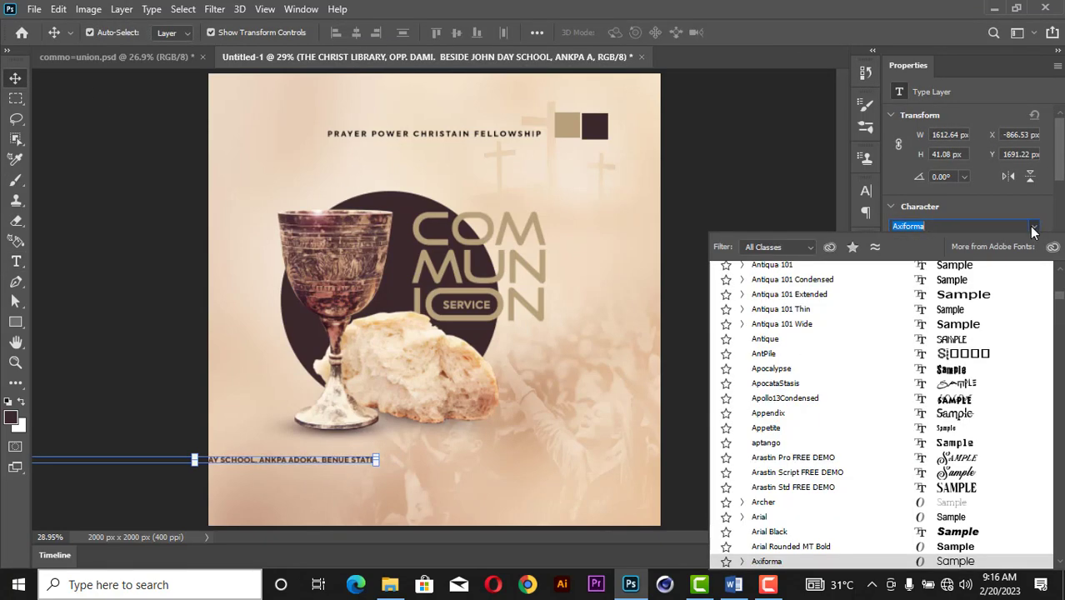
pyautogui.write('bank')
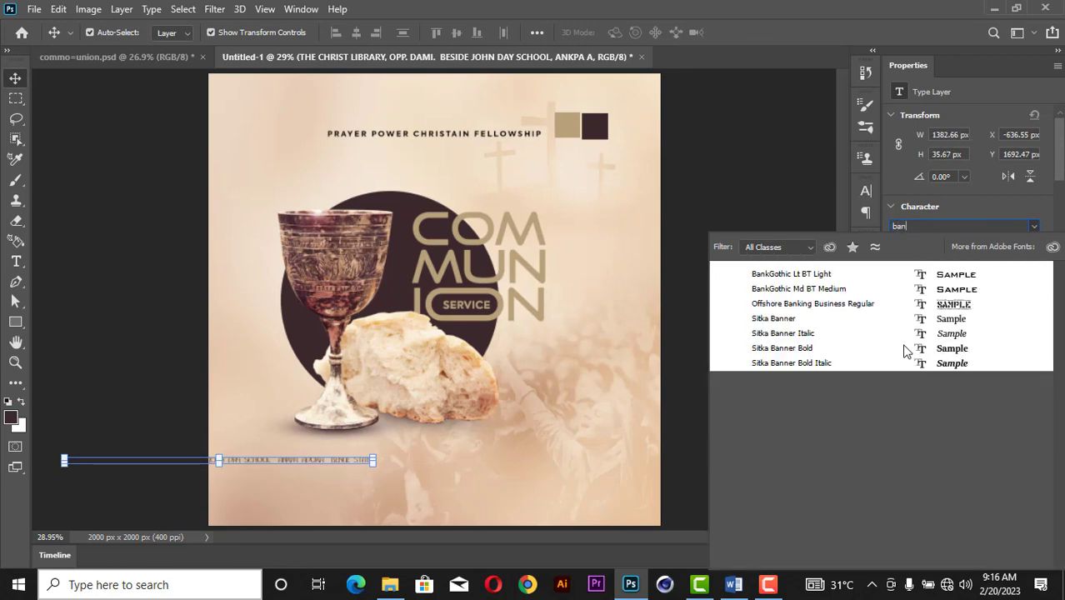
pyautogui.click(842, 275)
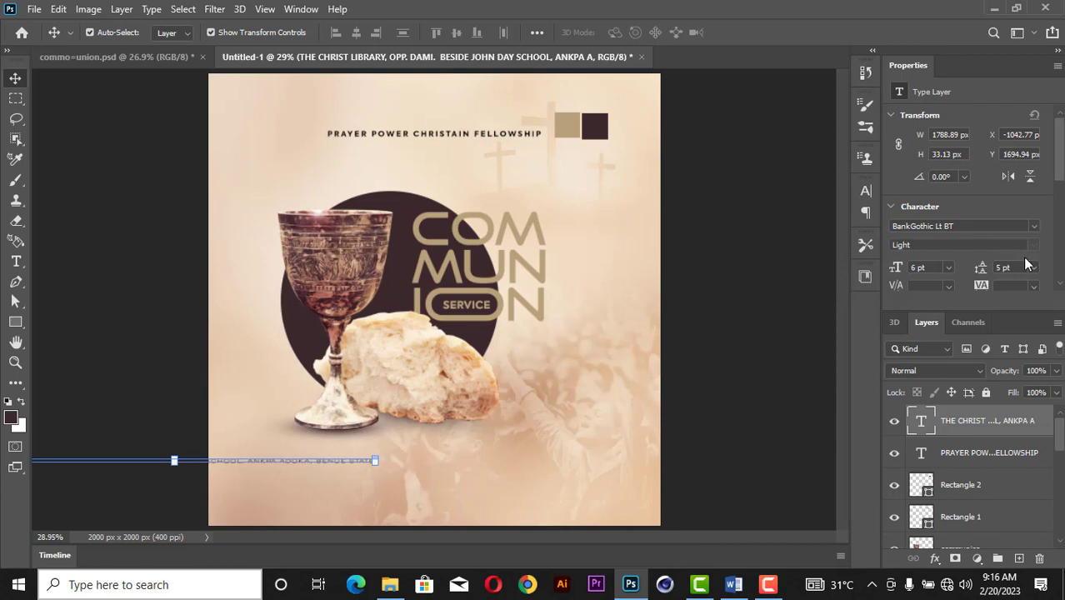
# - Set the address text's leading to Auto and its tracking to -25
pyautogui.scroll(-2, 1005, 267)
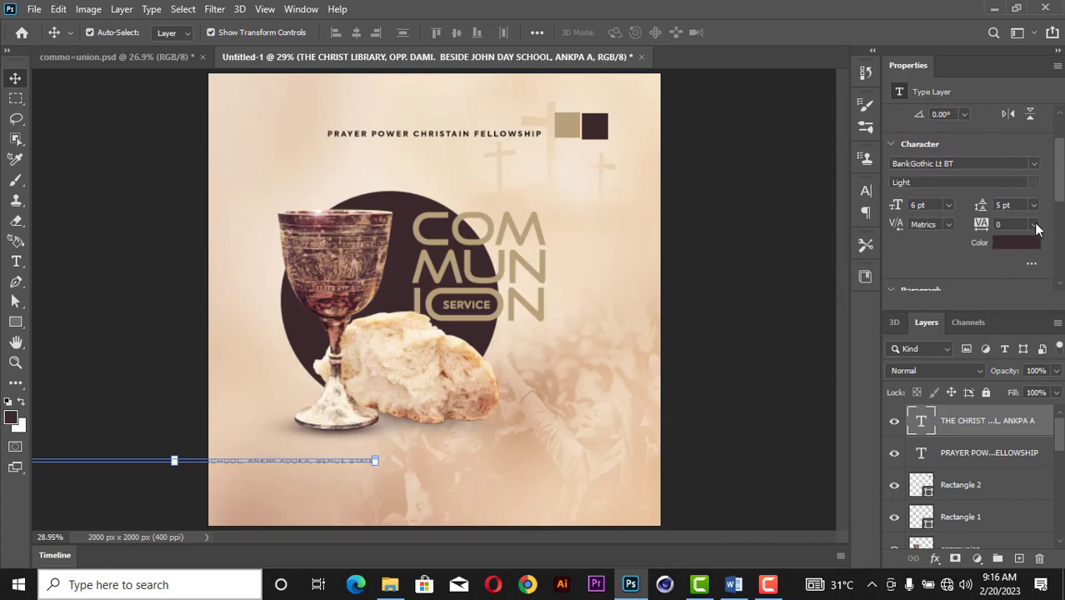
pyautogui.click(1033, 206)
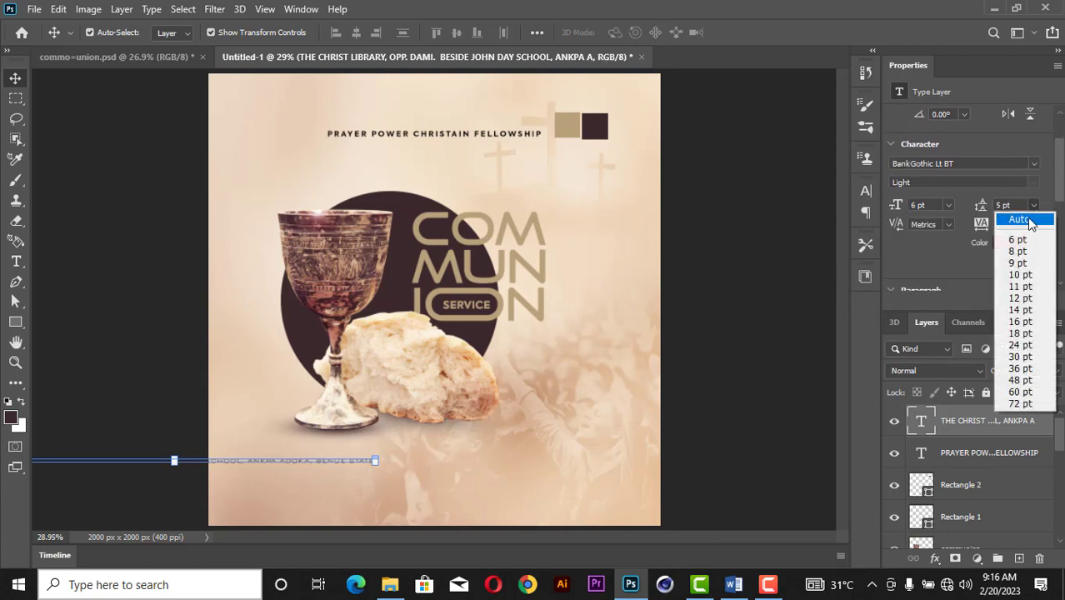
pyautogui.click(1029, 222)
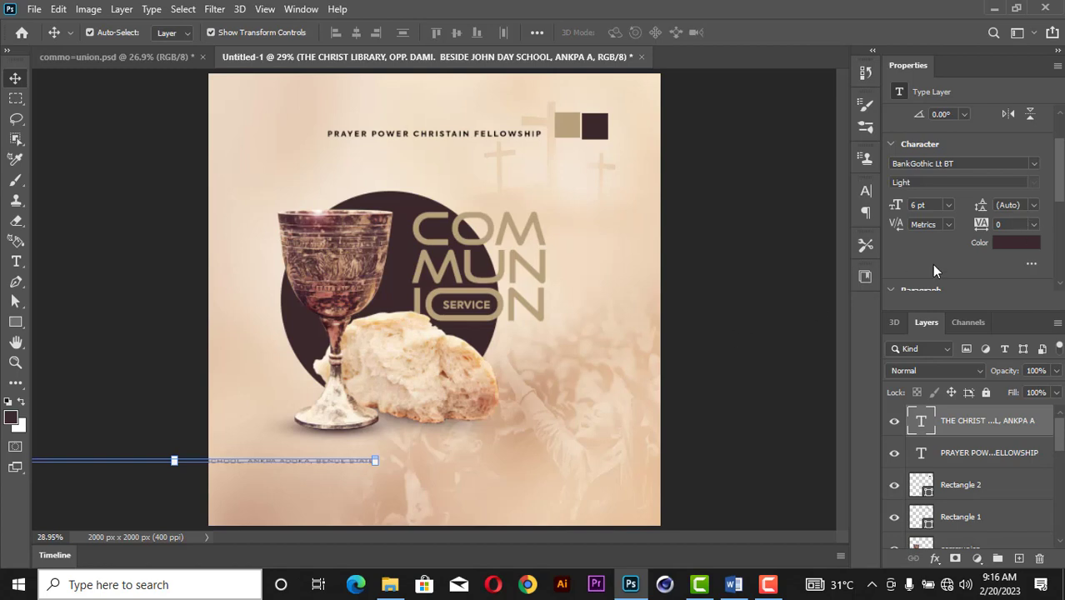
pyautogui.click(1033, 225)
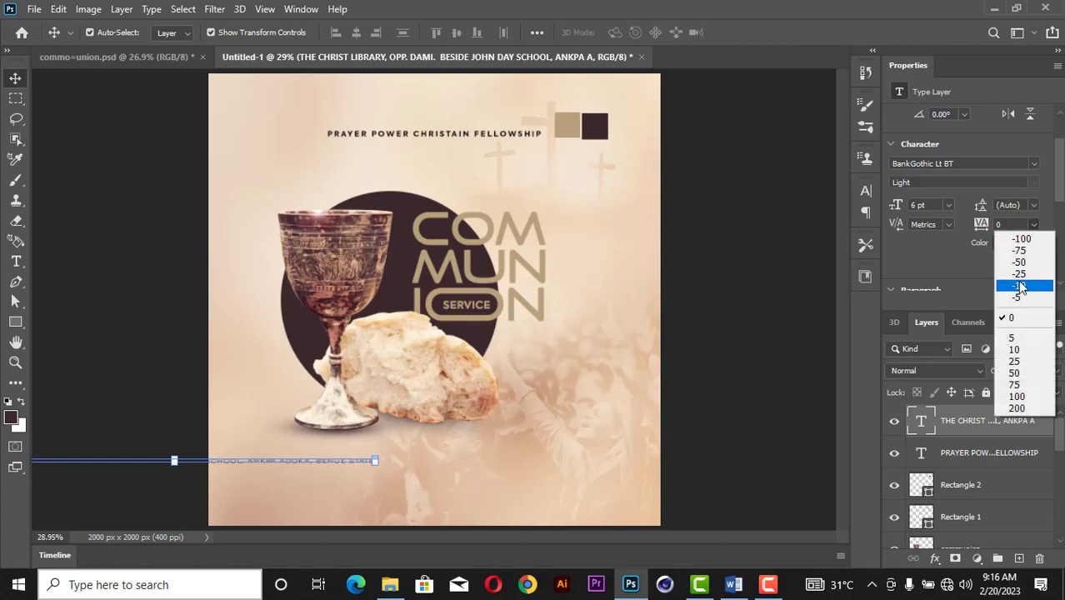
pyautogui.click(1018, 274)
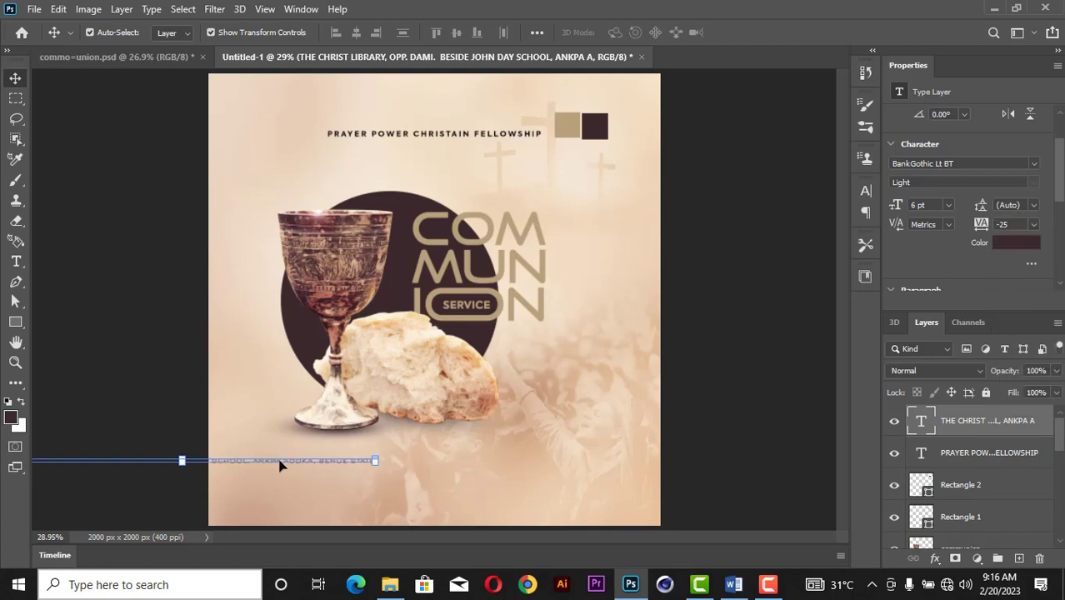
# - Move the address text so its beginning lies on the canvas, and break it onto a second line after its first sentence
pyautogui.moveTo(279, 465); pyautogui.dragTo(634, 464)
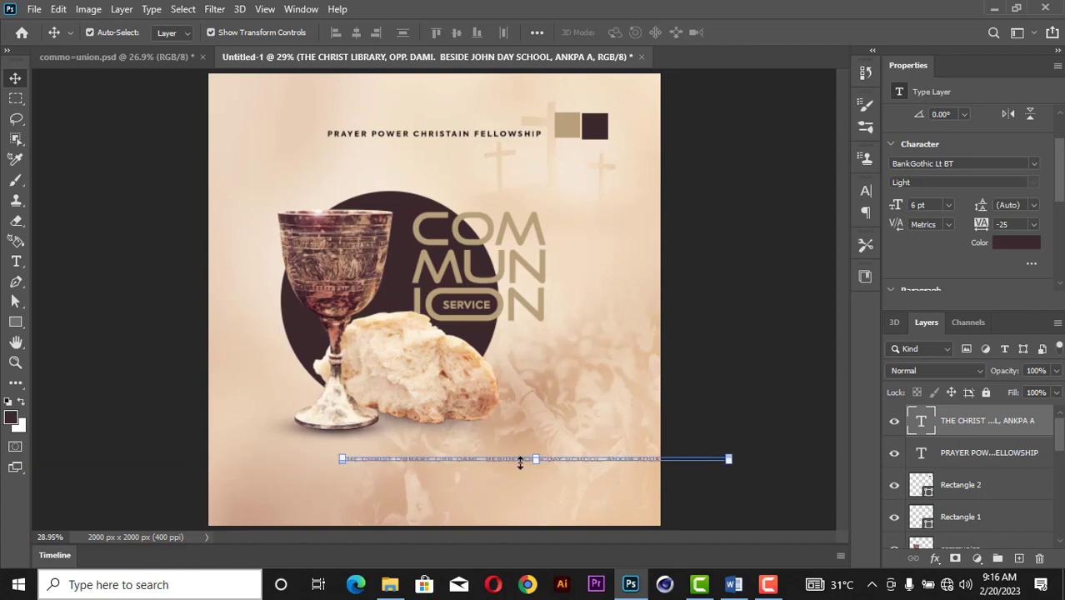
pyautogui.scroll(3, 467, 460)
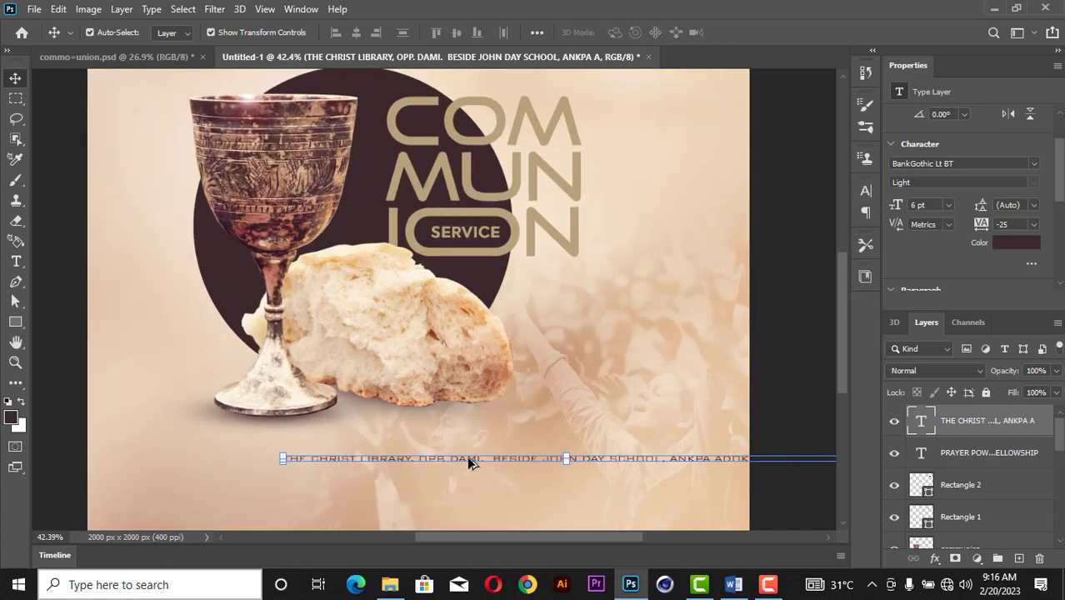
pyautogui.scroll(1, 517, 460)
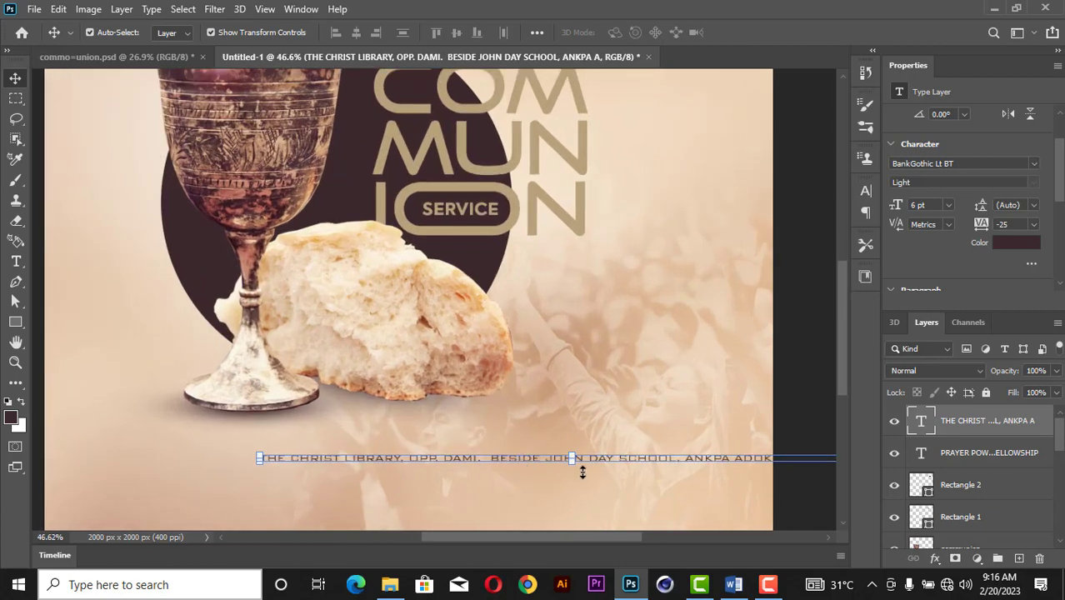
pyautogui.press('t')
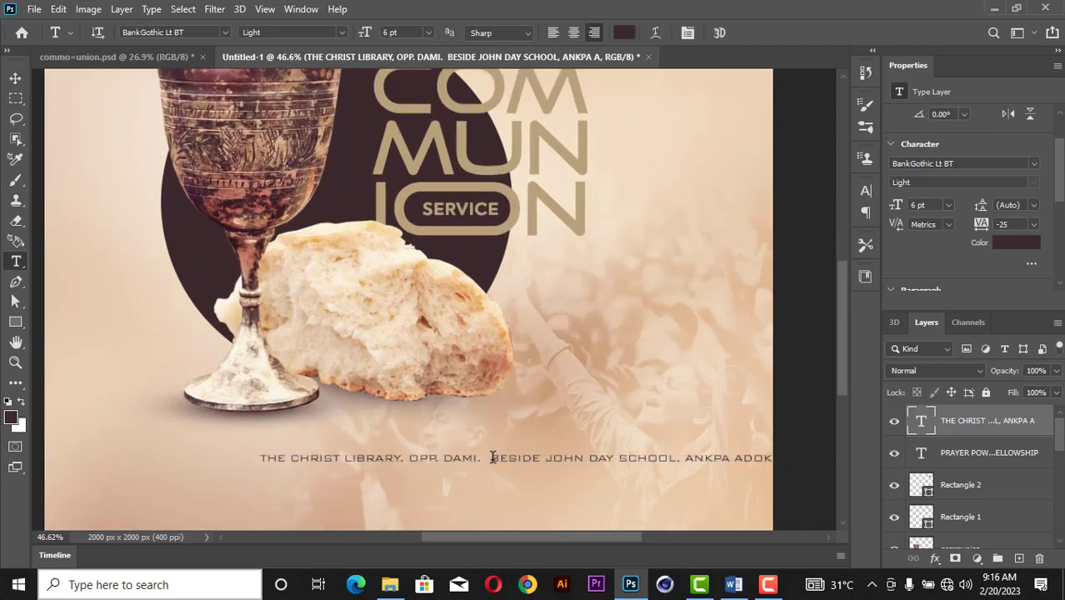
pyautogui.click(493, 457)
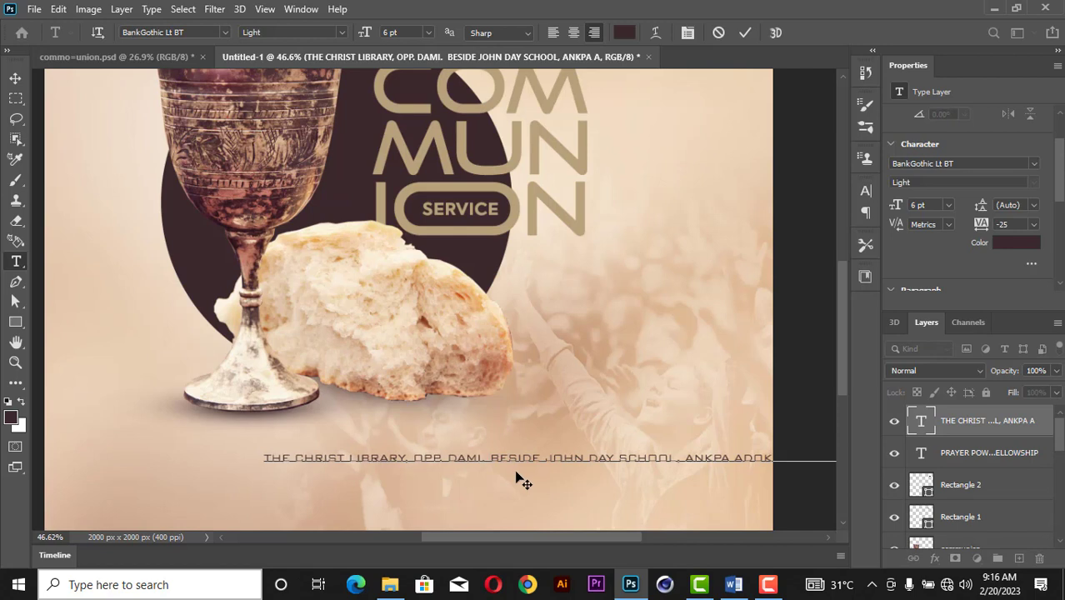
pyautogui.press('BackSpace')
pyautogui.press('Return')
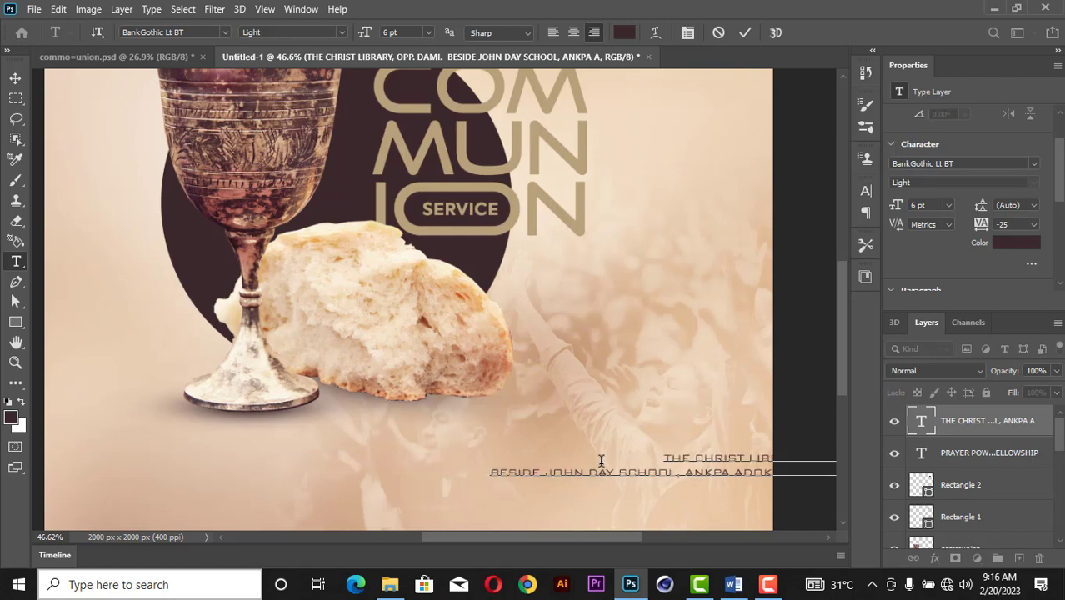
# - Left-align the address text and move it back onto the canvas below the bread
pyautogui.hotkey('ctrl', 'a')
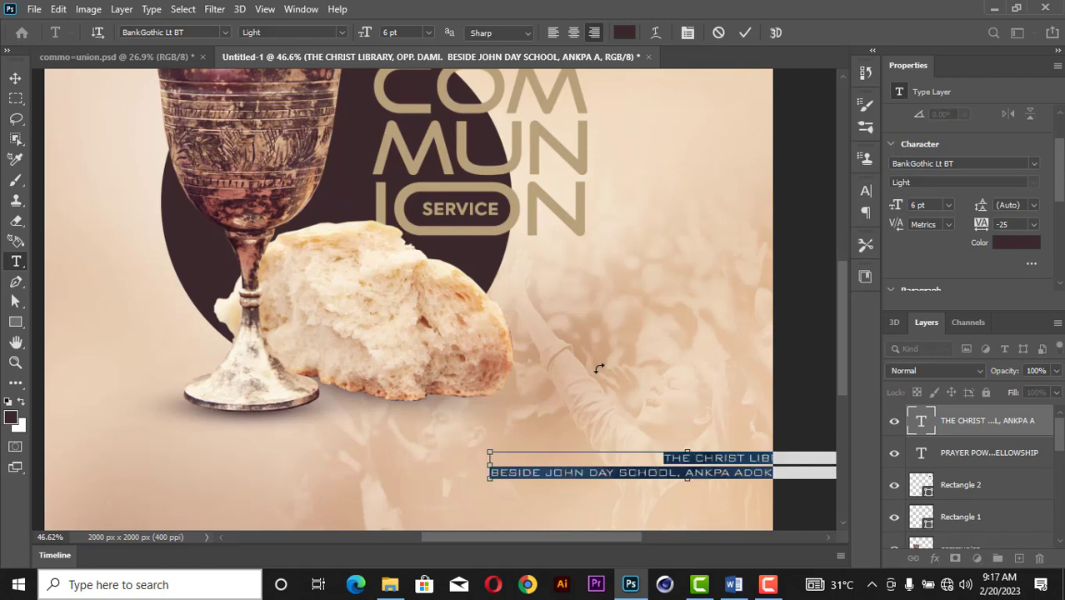
pyautogui.click(548, 39)
pyautogui.click(15, 80)
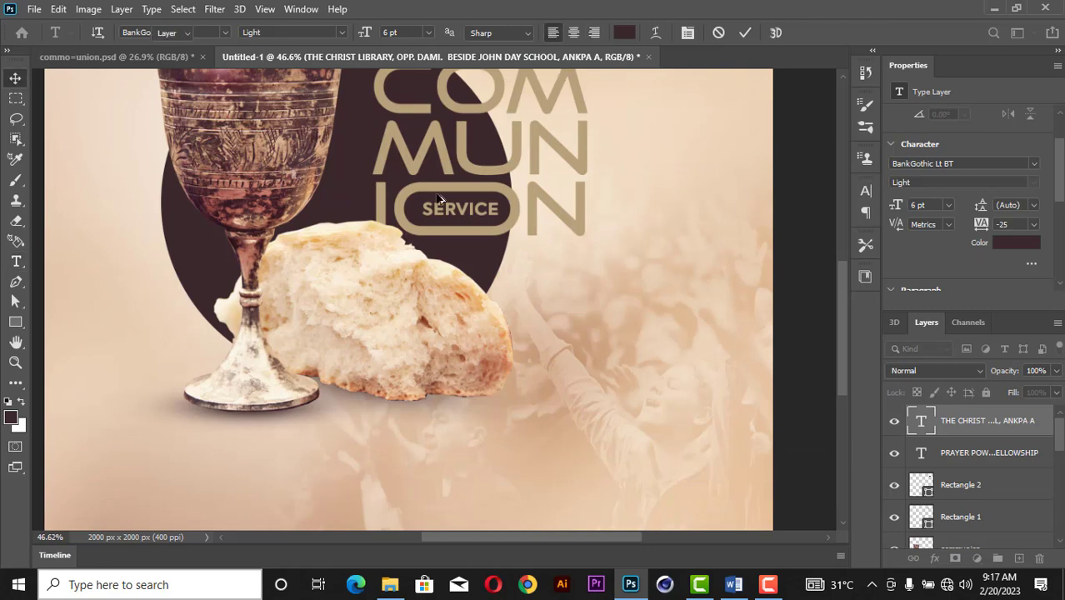
pyautogui.scroll(-5, 483, 204)
pyautogui.scroll(-1, 486, 208)
pyautogui.moveTo(689, 418); pyautogui.dragTo(407, 419)
pyautogui.scroll(2, 388, 424)
pyautogui.scroll(4, 421, 498)
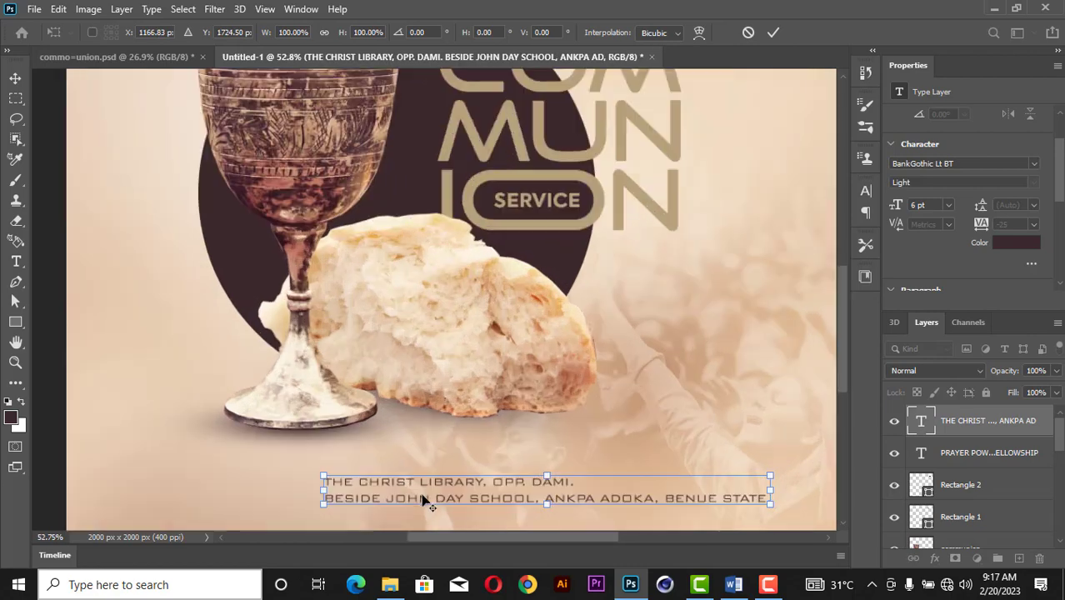
pyautogui.scroll(-3, 844, 338)
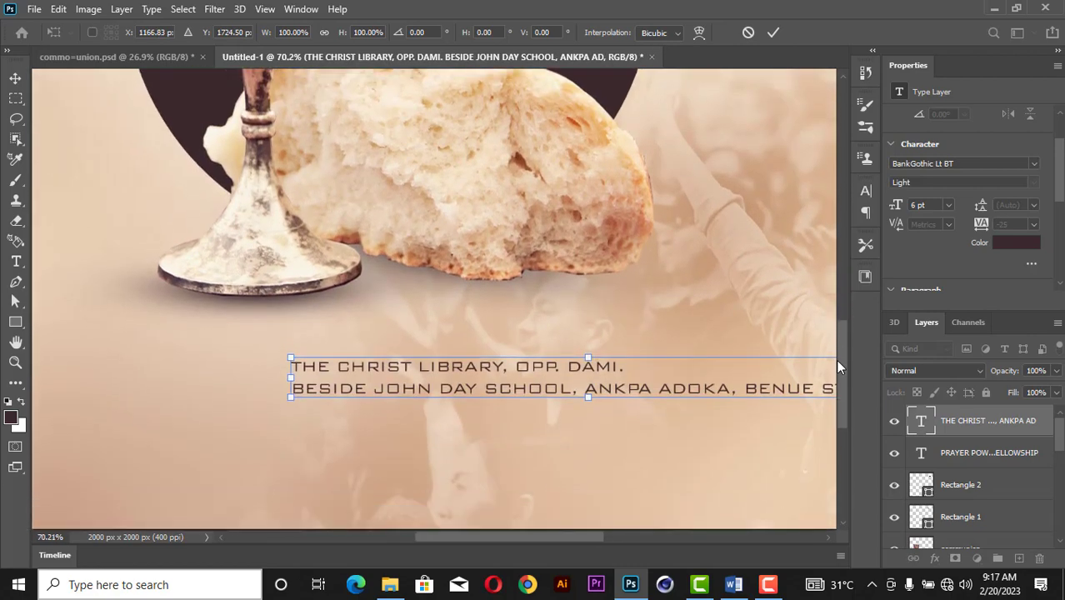
pyautogui.click(774, 33)
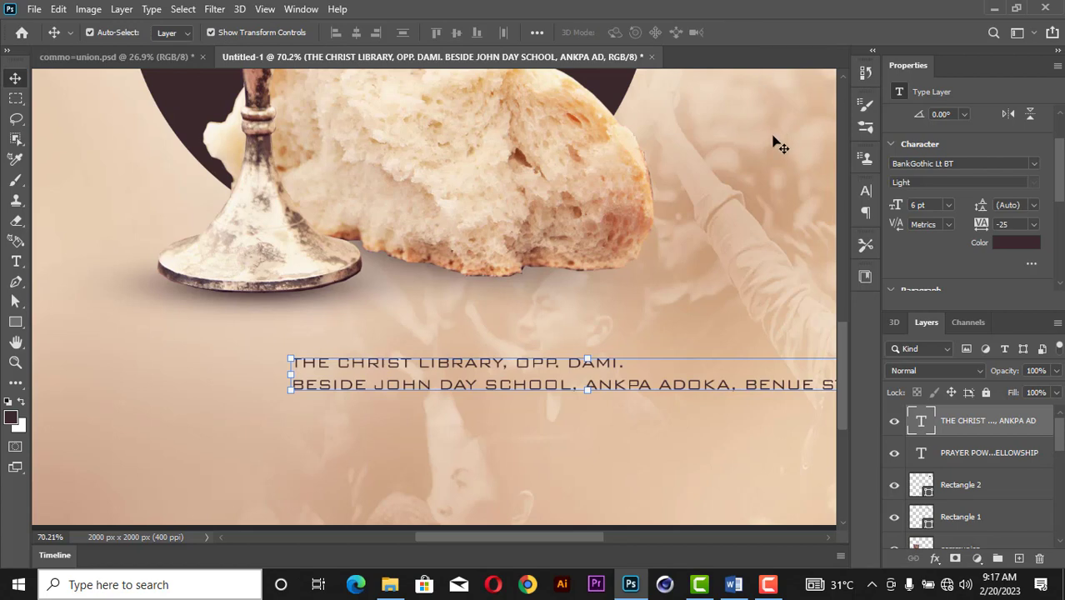
# - Break the address text onto a third line before its last two place names
pyautogui.press('t')
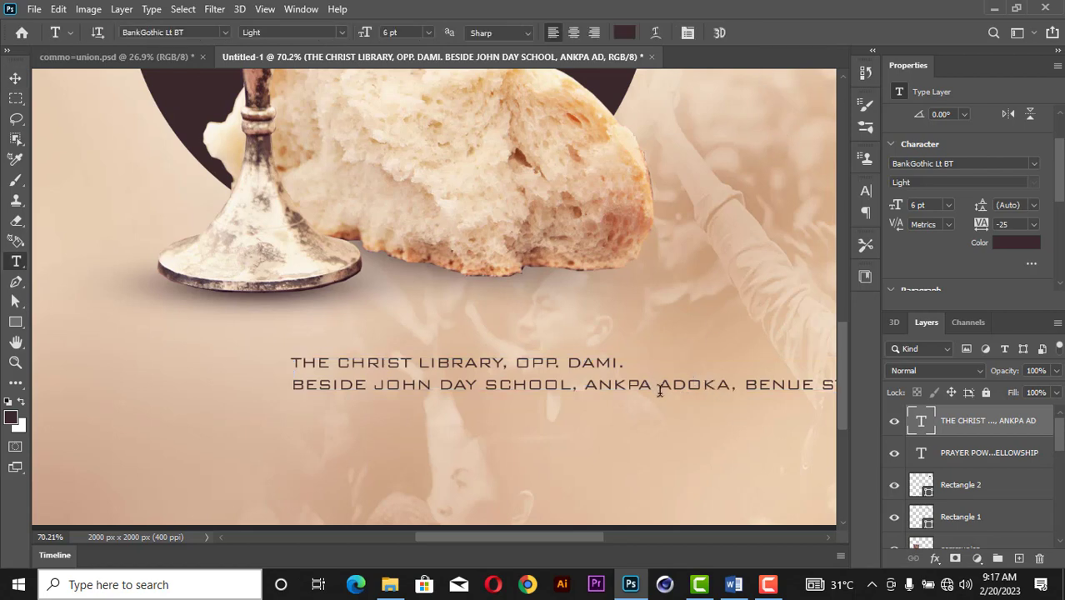
pyautogui.click(659, 390)
pyautogui.press('Return')
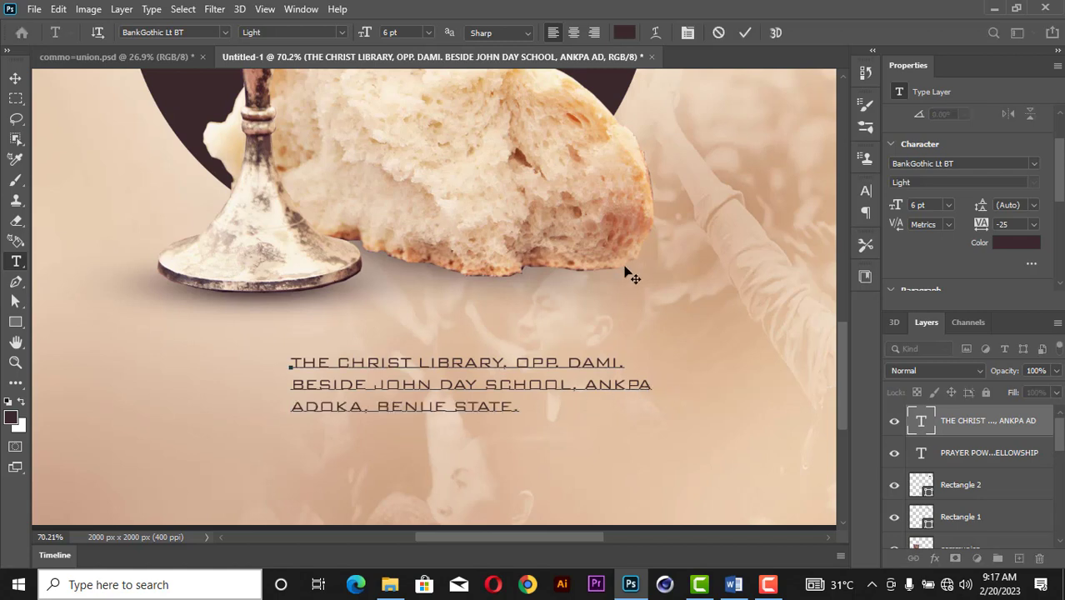
# - Set the address text's tracking to -50 and its leading to 5 pt
pyautogui.hotkey('ctrl', 'a')
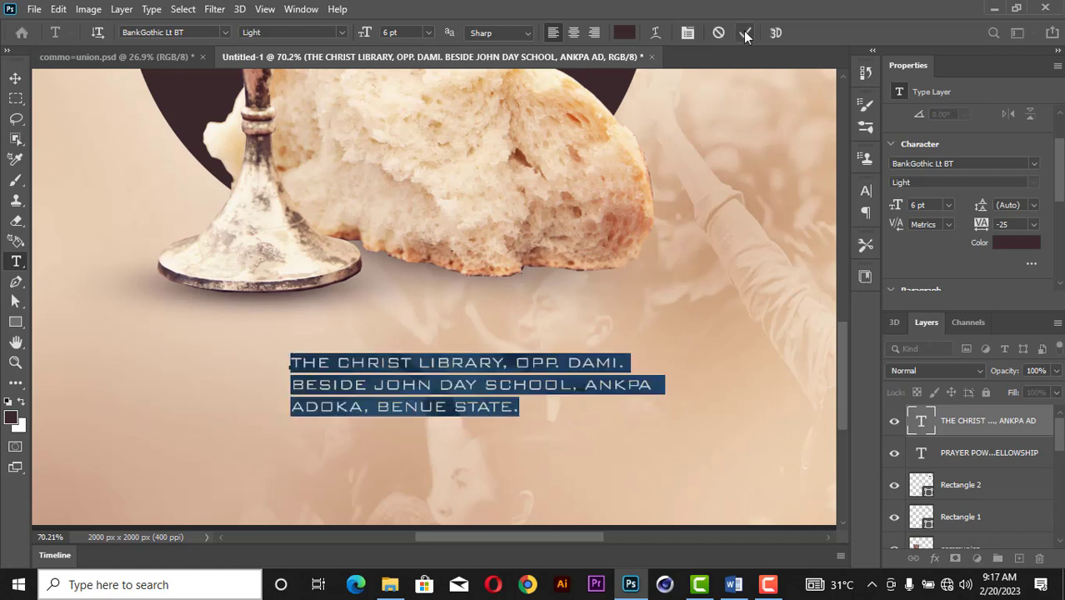
pyautogui.click(1030, 225)
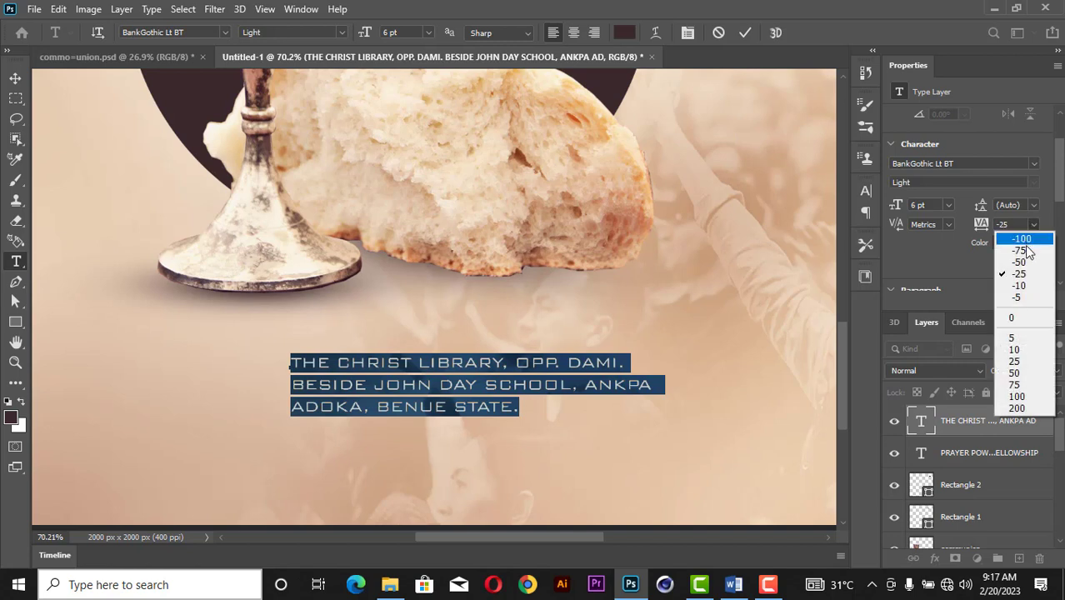
pyautogui.click(1023, 262)
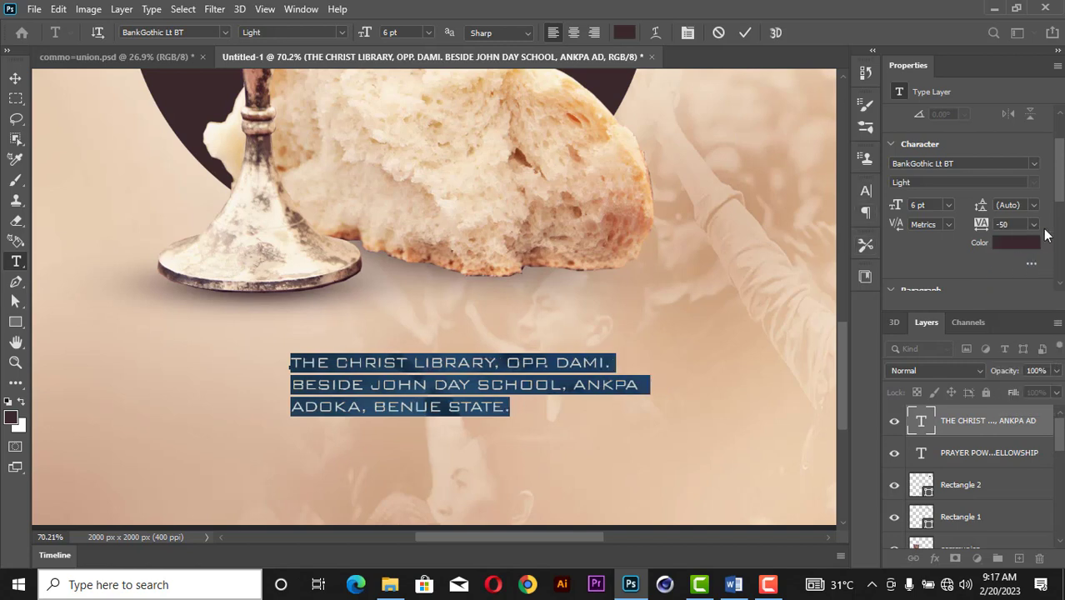
pyautogui.click(1033, 205)
pyautogui.click(1018, 232)
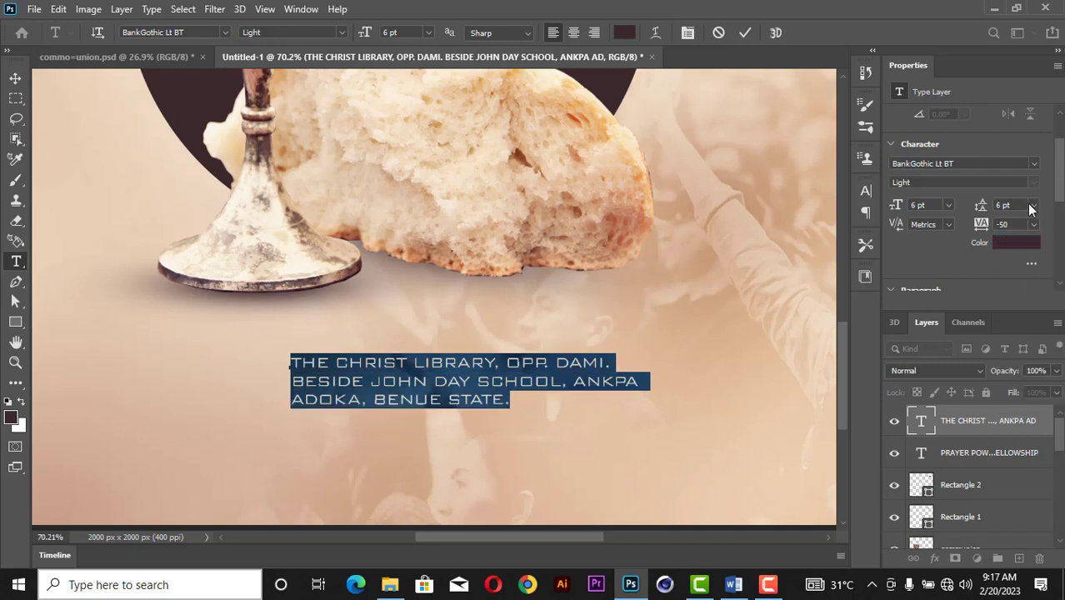
pyautogui.click(996, 205)
pyautogui.write('5')
pyautogui.press('Return')
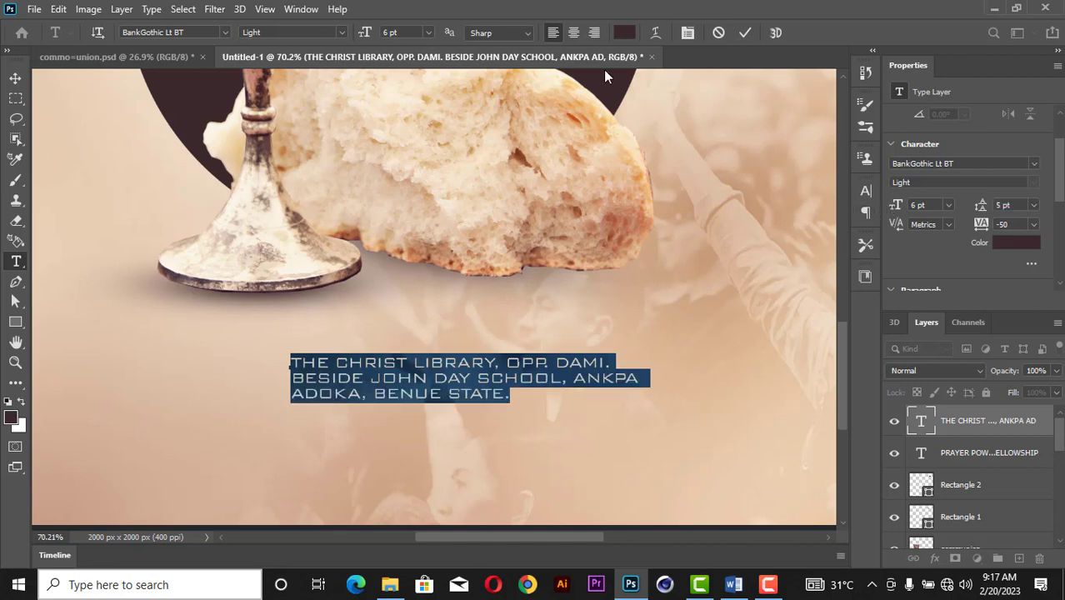
pyautogui.click(749, 32)
# - Tighten the address text to -100 tracking, trying 4 pt leading before setting it to 4.5 pt
pyautogui.scroll(-2, 608, 328)
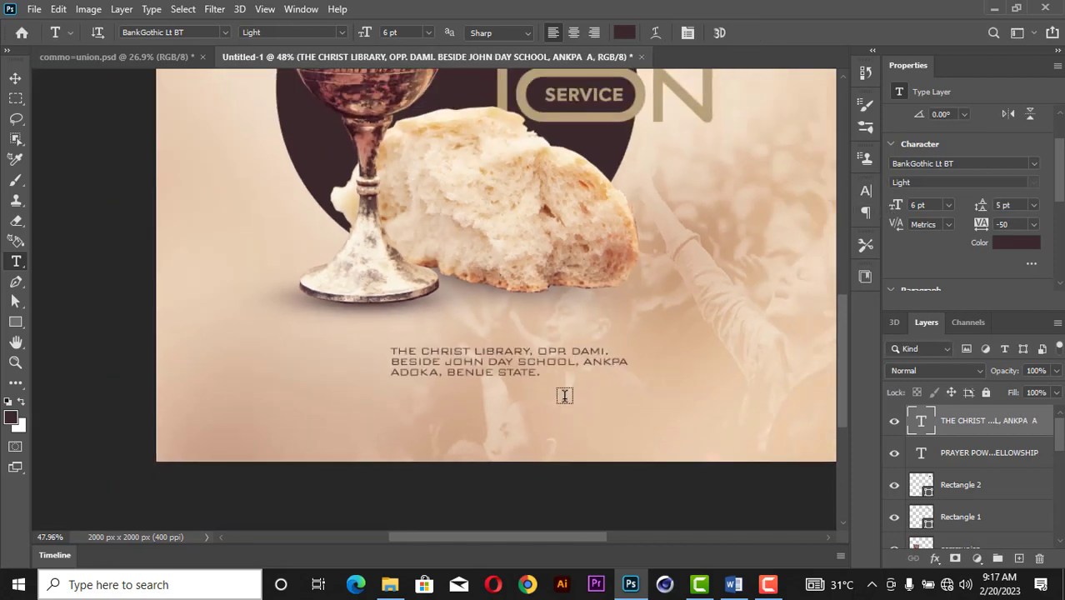
pyautogui.scroll(2, 565, 390)
pyautogui.scroll(3, 570, 365)
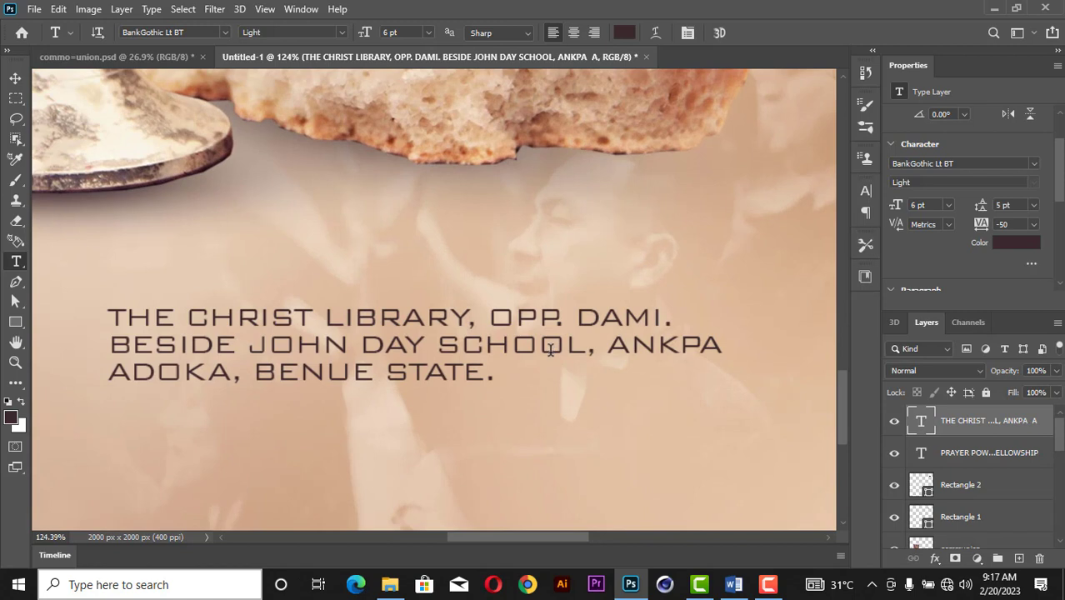
pyautogui.click(550, 350)
pyautogui.hotkey('ctrl', 'a')
pyautogui.click(1034, 224)
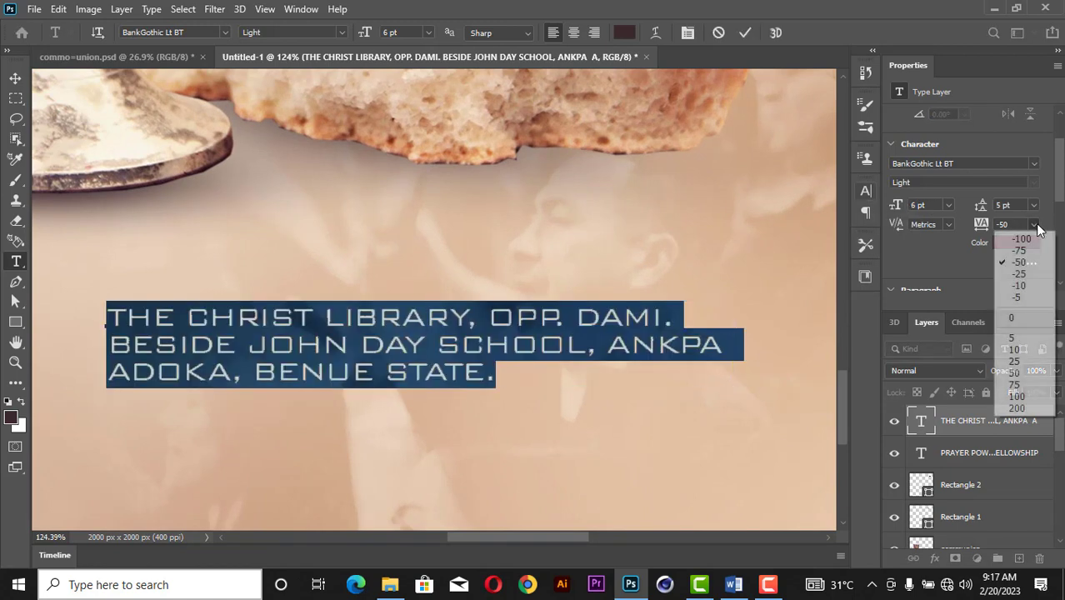
pyautogui.click(1019, 239)
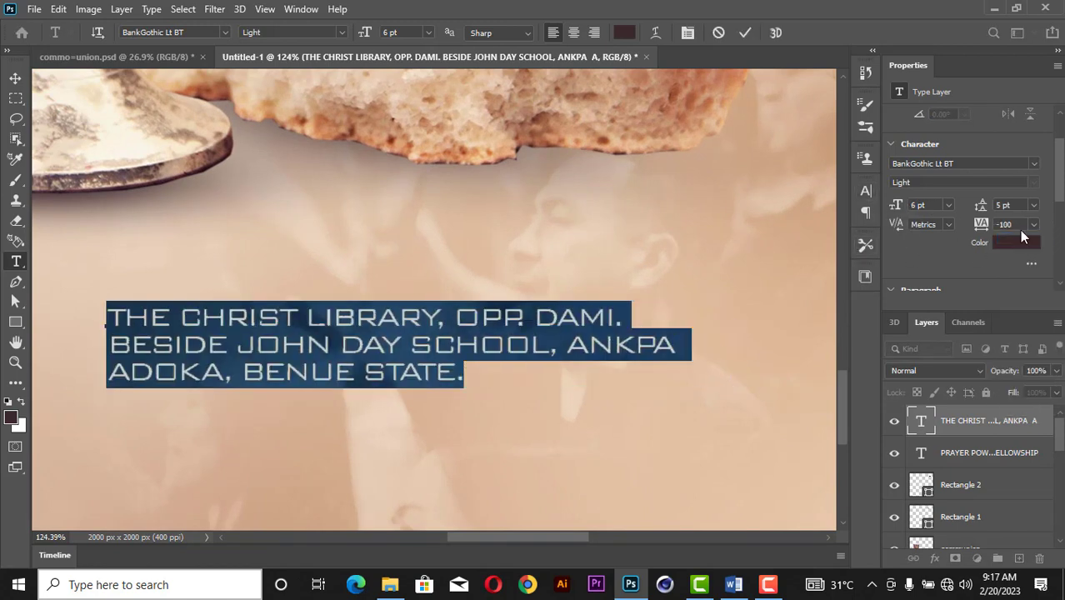
pyautogui.write('4')
pyautogui.press('Return')
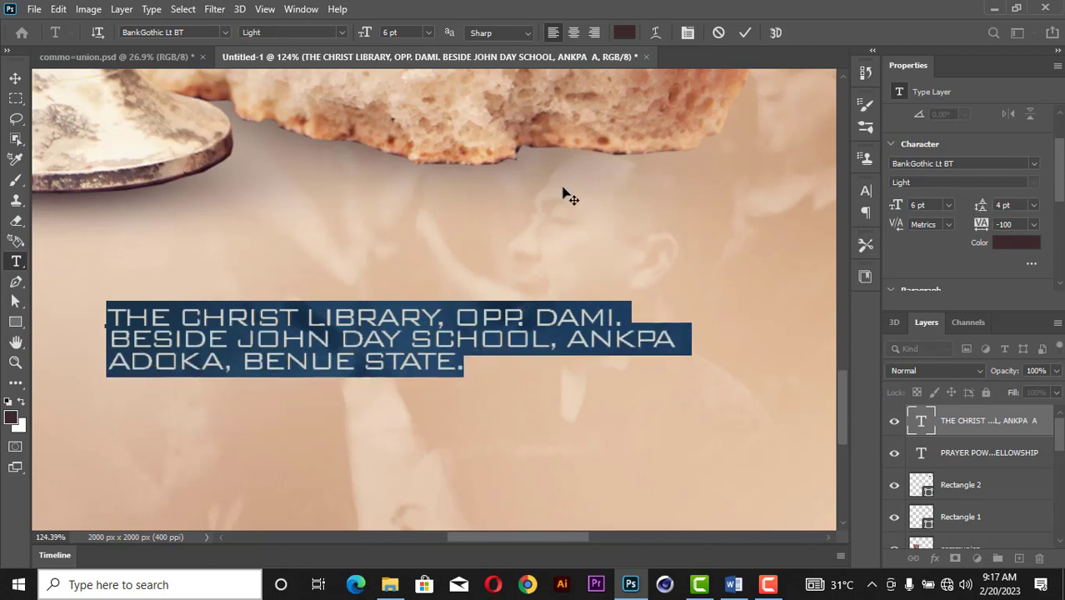
pyautogui.click(1015, 205)
pyautogui.write('4.5')
pyautogui.press('Return')
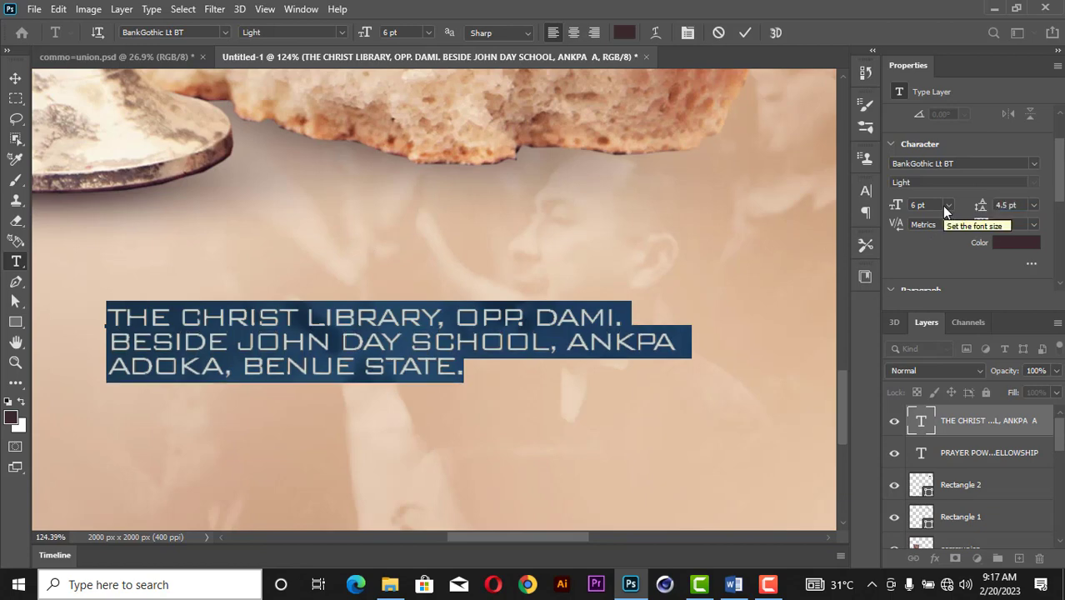
# - Move the address text closer to the canvas's lower edge, at about X 1174 px, Y 1792 px
pyautogui.click(15, 77)
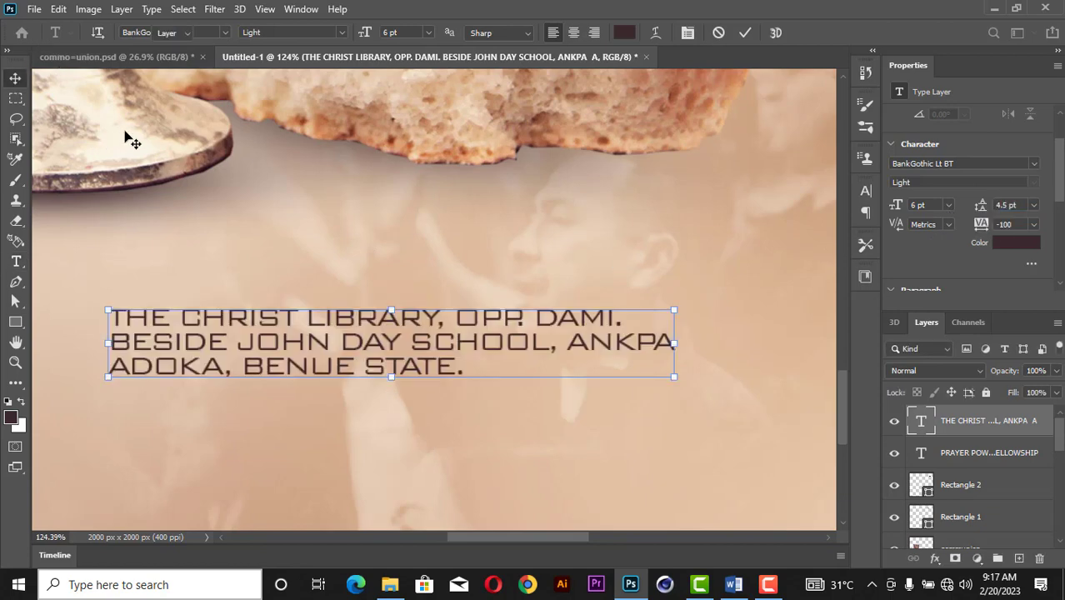
pyautogui.scroll(-3, 221, 285)
pyautogui.scroll(-3, 236, 293)
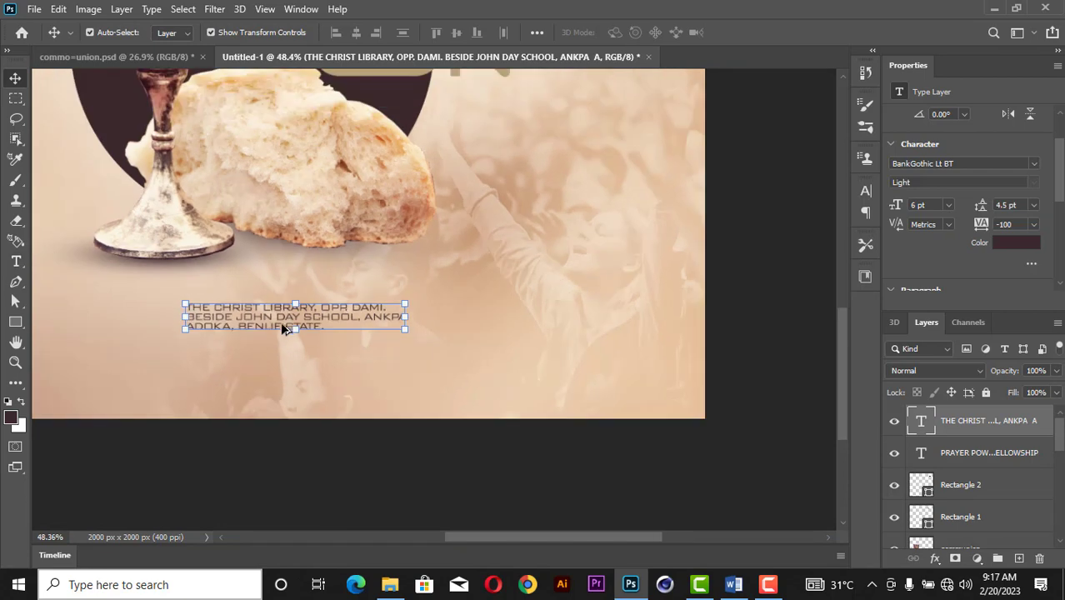
pyautogui.moveTo(295, 315); pyautogui.dragTo(385, 341)
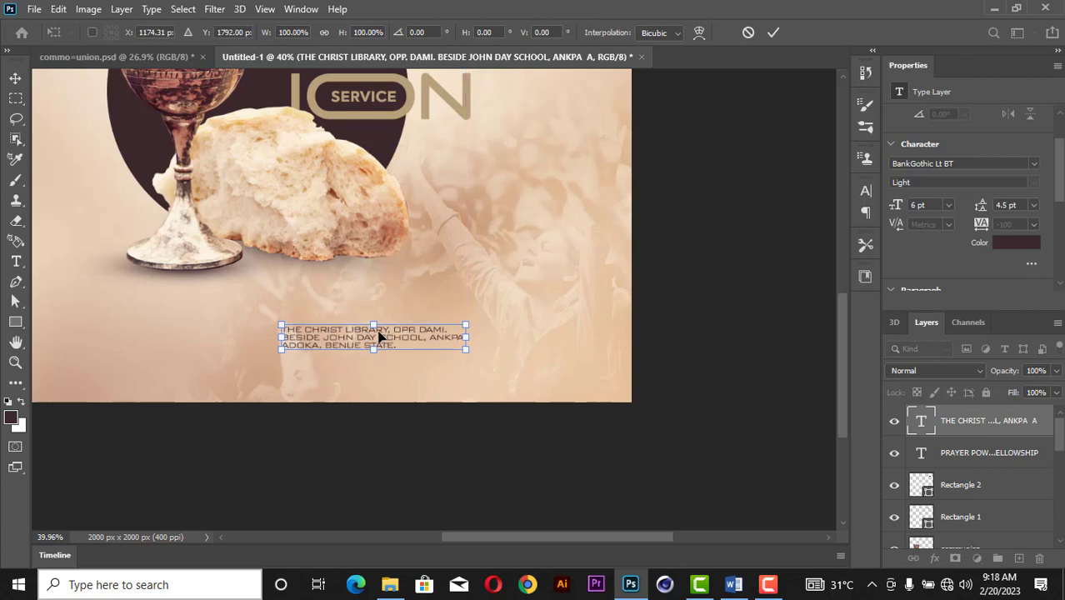
pyautogui.click(772, 34)
# - Place the location pin image placeholder (1).png from File Explorer into the flyer
pyautogui.scroll(3, 249, 333)
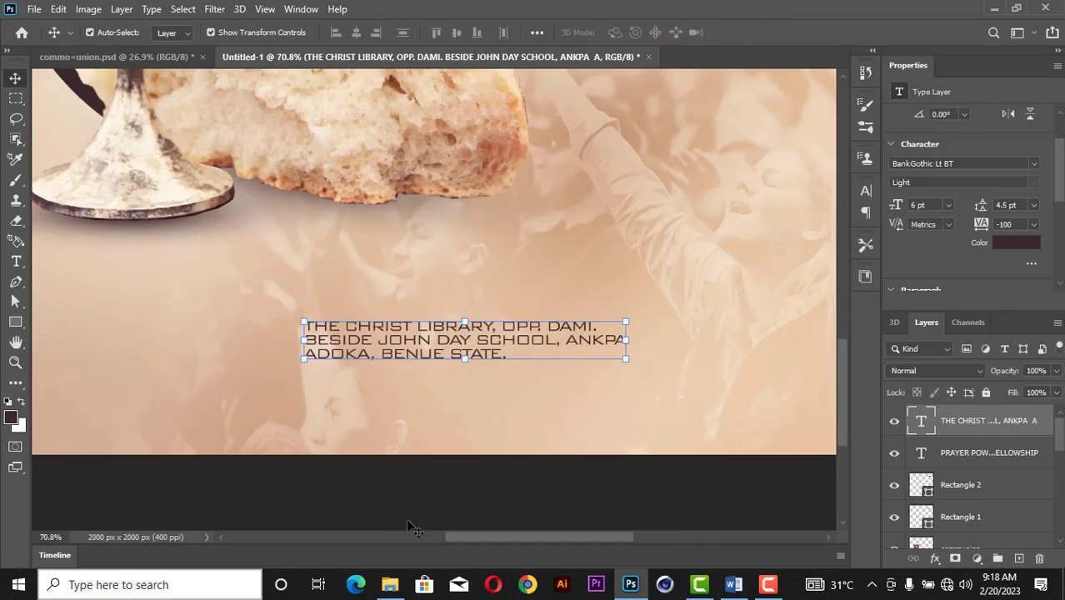
pyautogui.click(389, 584)
pyautogui.click(366, 212)
pyautogui.moveTo(367, 213); pyautogui.dragTo(430, 243)
pyautogui.press('Return')
pyautogui.keyDown('alt'); pyautogui.scroll(-4, 500, 248); pyautogui.keyUp('alt')
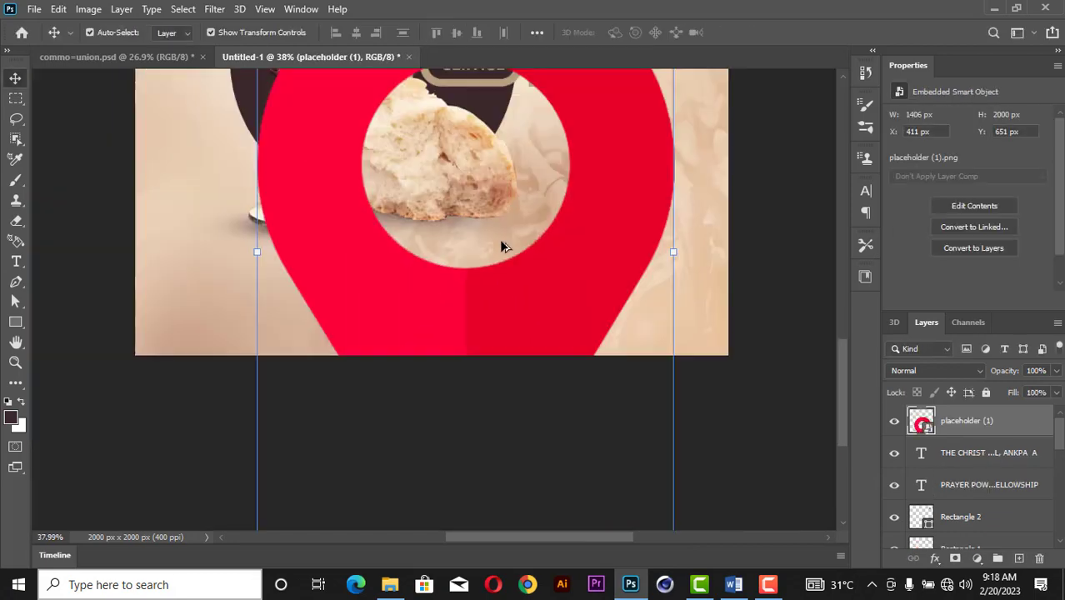
# - Scale the location pin down to about 3.40% and place it just before the address text
pyautogui.moveTo(641, 256); pyautogui.dragTo(293, 199)
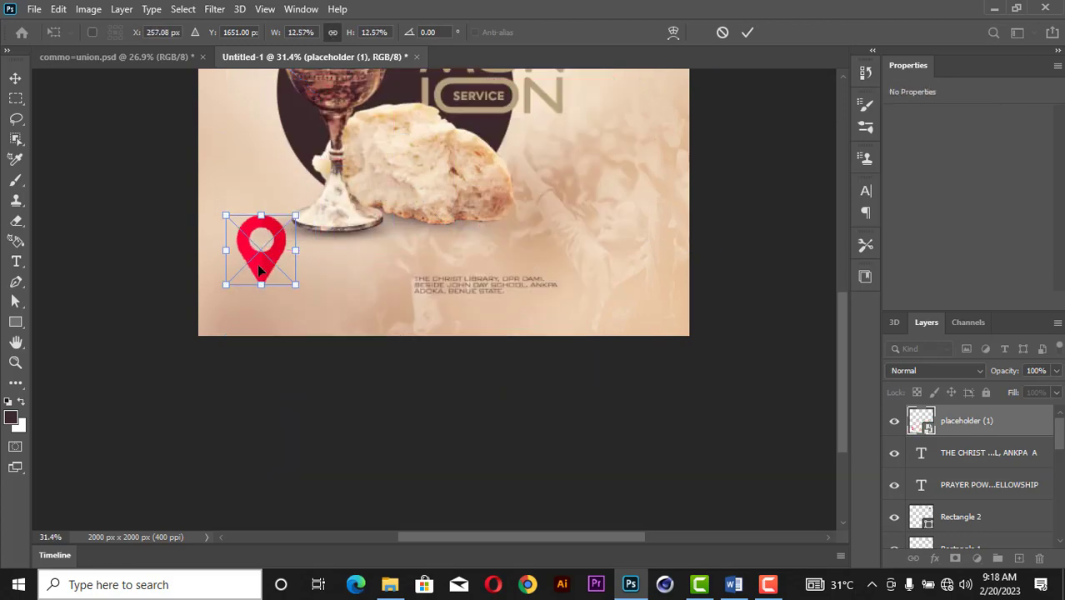
pyautogui.moveTo(260, 245); pyautogui.dragTo(369, 283)
pyautogui.scroll(5, 391, 282)
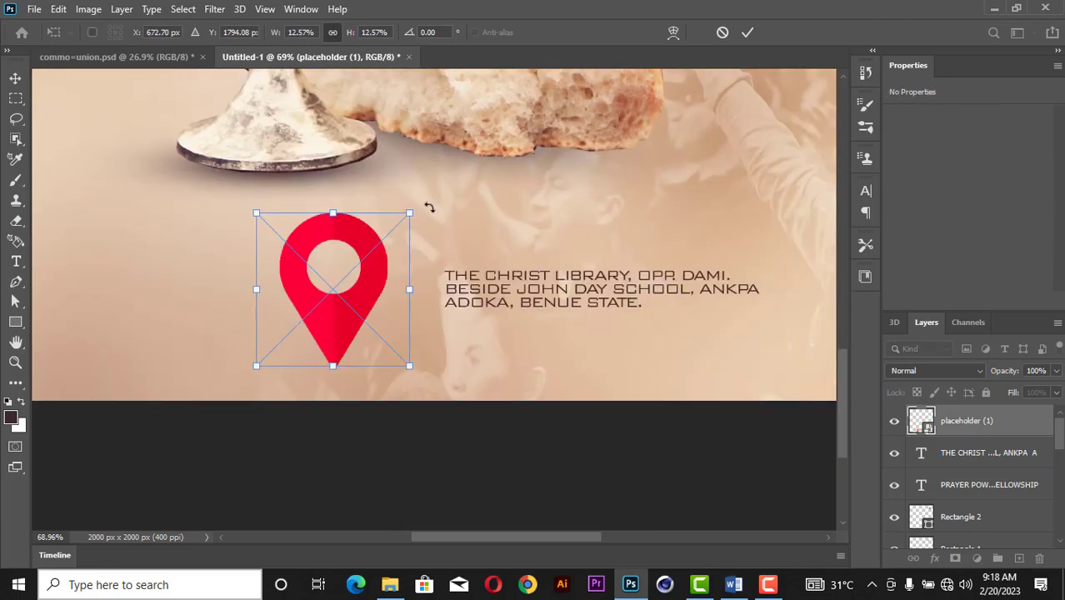
pyautogui.moveTo(411, 215); pyautogui.dragTo(298, 325)
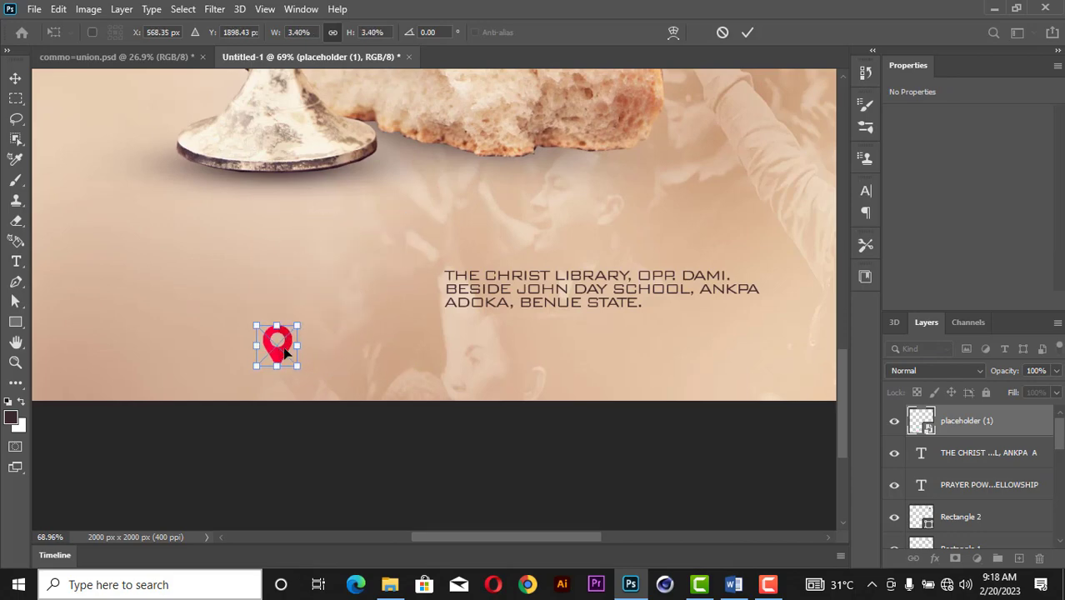
pyautogui.moveTo(277, 365); pyautogui.dragTo(431, 310)
pyautogui.scroll(6, 429, 312)
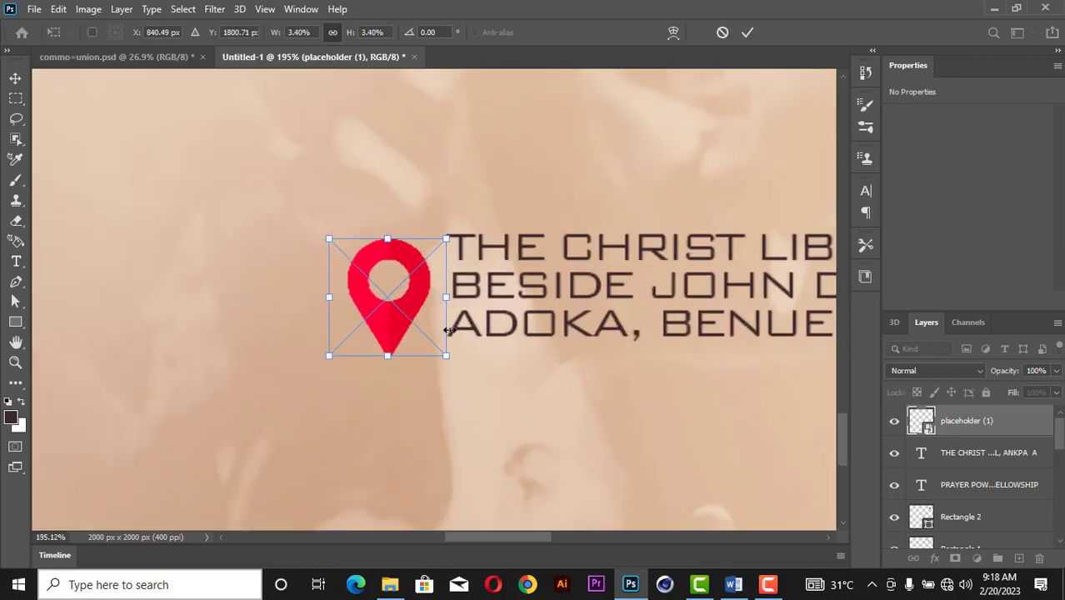
# - Reduce the pin to about 3.08% to match the address block's height, and nudge it slightly away from the text
pyautogui.moveTo(388, 356); pyautogui.dragTo(389, 339)
pyautogui.moveTo(428, 237); pyautogui.dragTo(429, 229)
pyautogui.press('Left')
pyautogui.press('Left')
pyautogui.press('Left')
pyautogui.press('Left')
pyautogui.press('Left')
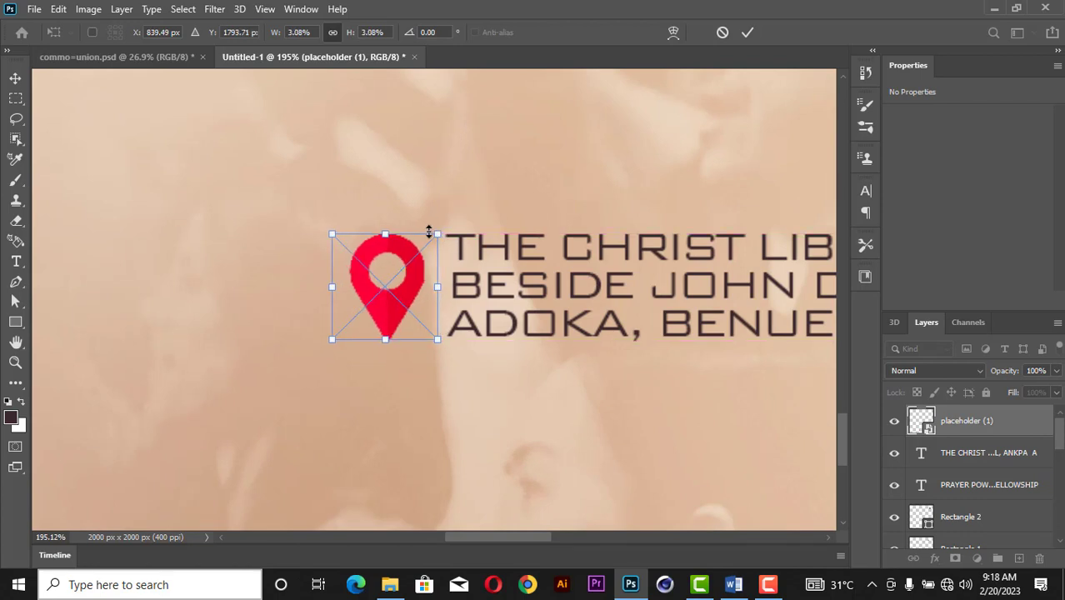
pyautogui.click(746, 32)
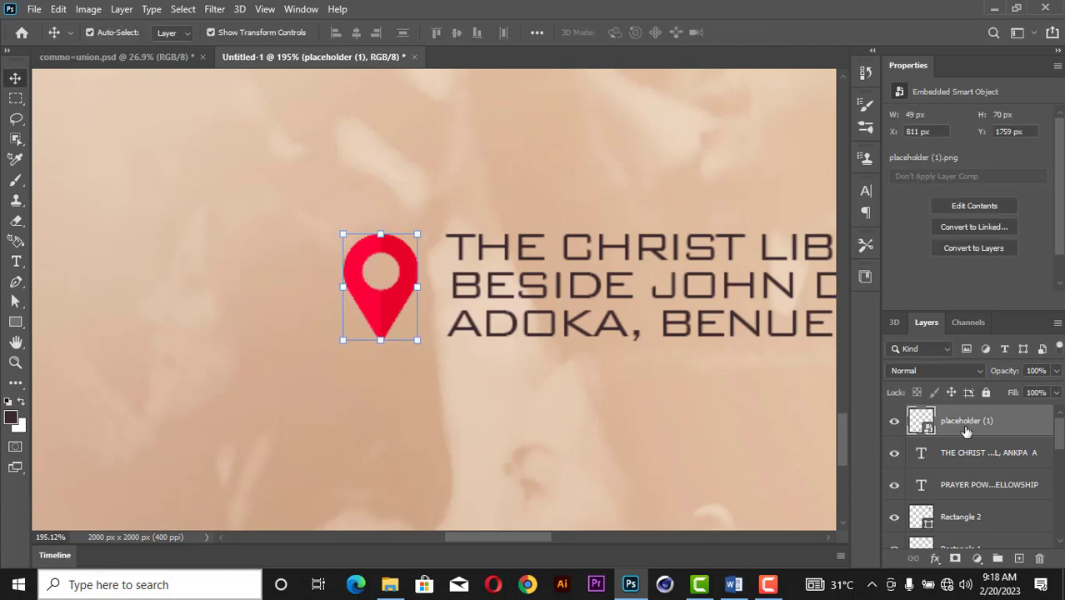
# - Add a 1 px inside stroke to the pin layer in the address text's dark colour, 3c292d
pyautogui.rightClick(965, 430)
pyautogui.click(827, 24)
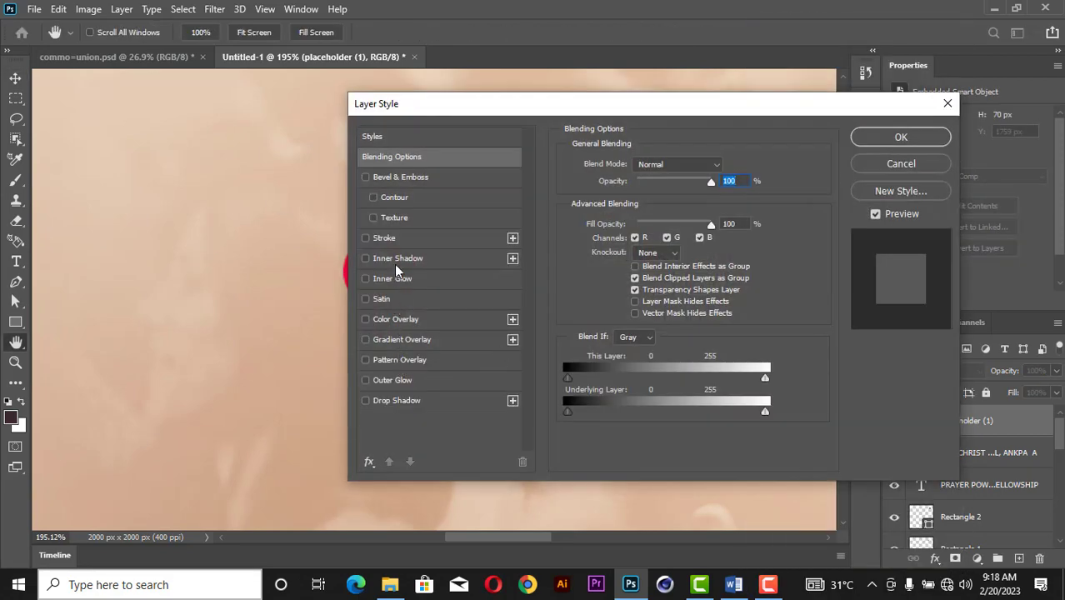
pyautogui.click(390, 239)
pyautogui.moveTo(511, 112); pyautogui.dragTo(743, 103)
pyautogui.click(836, 268)
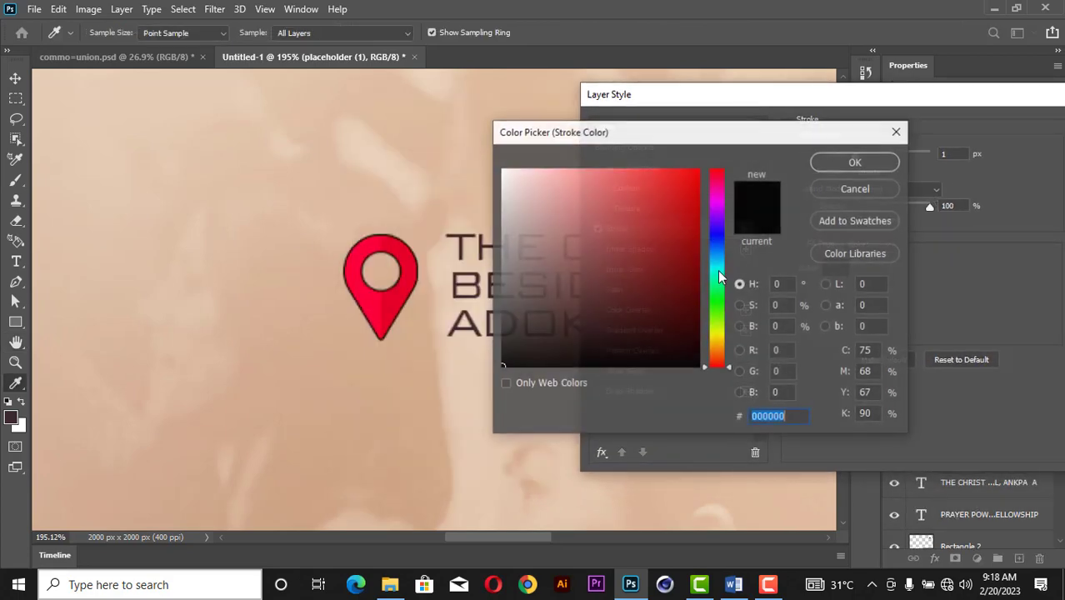
pyautogui.click(466, 237)
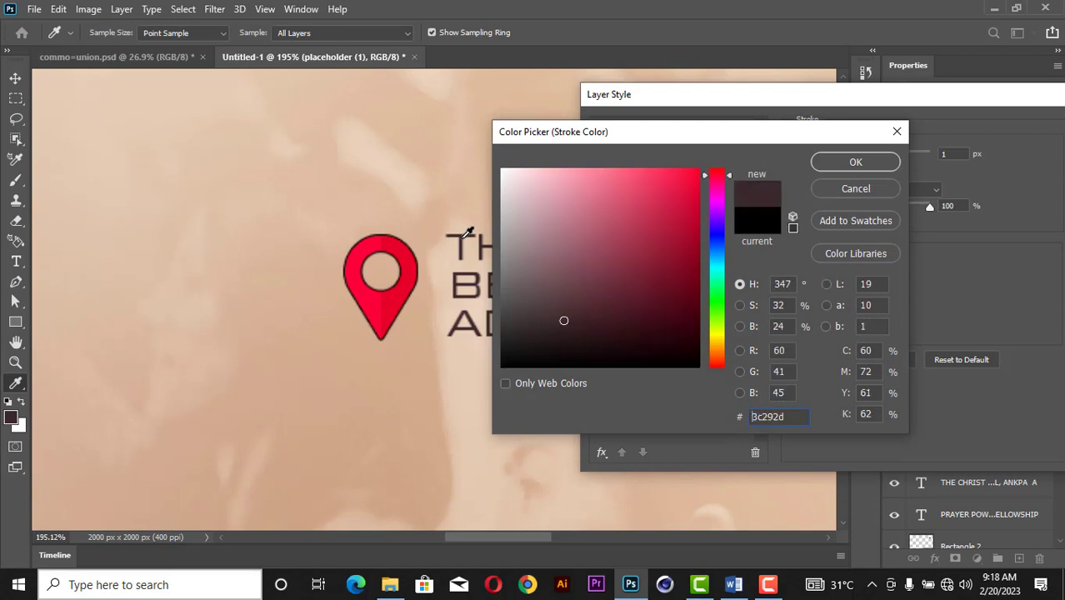
pyautogui.click(854, 164)
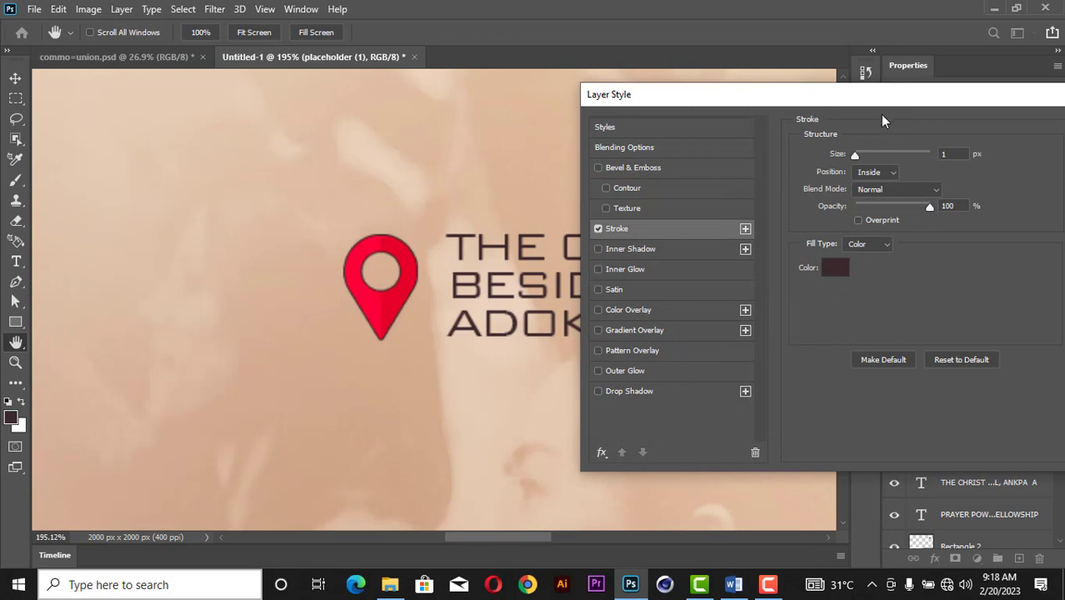
pyautogui.moveTo(850, 96); pyautogui.dragTo(611, 110)
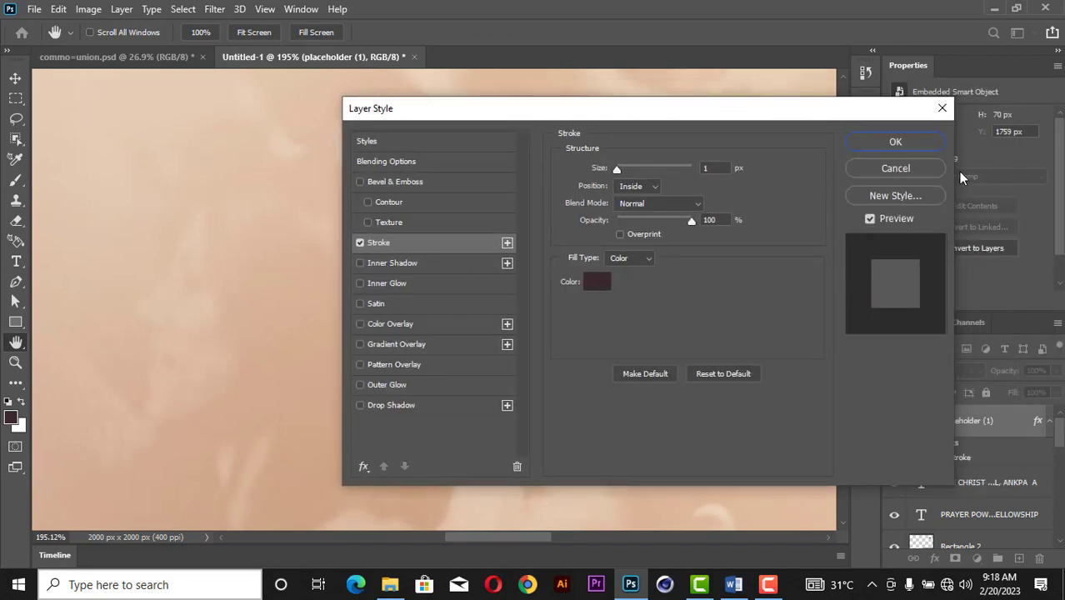
pyautogui.click(930, 141)
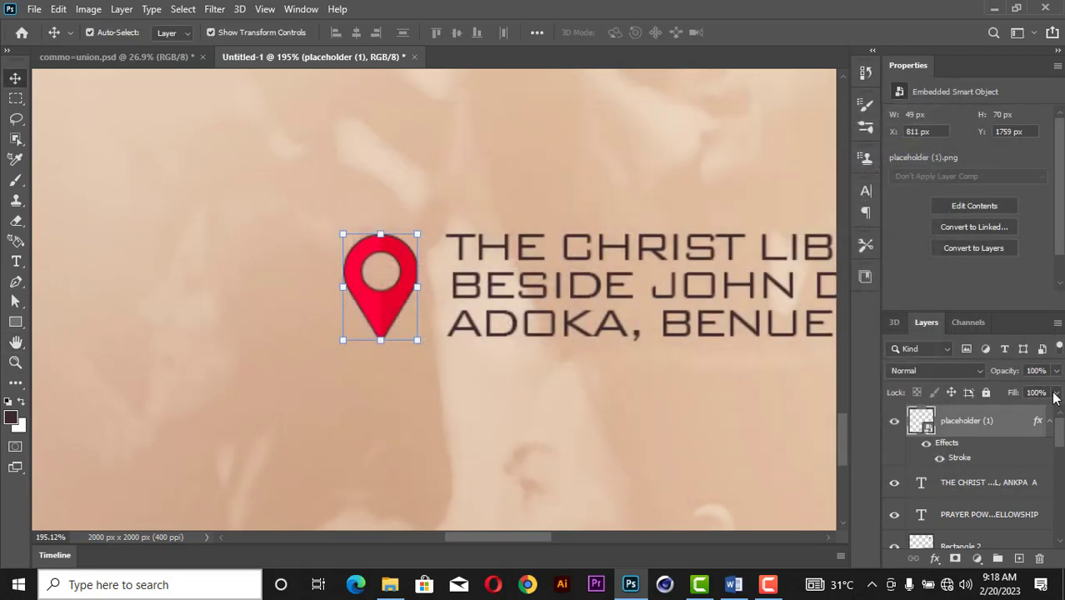
# - Reduce the location pin layer's fill to 0% and nudge it 2 px away from the address text
pyautogui.click(1055, 393)
pyautogui.moveTo(1045, 412); pyautogui.dragTo(543, 400)
pyautogui.click(395, 293)
pyautogui.click(391, 290)
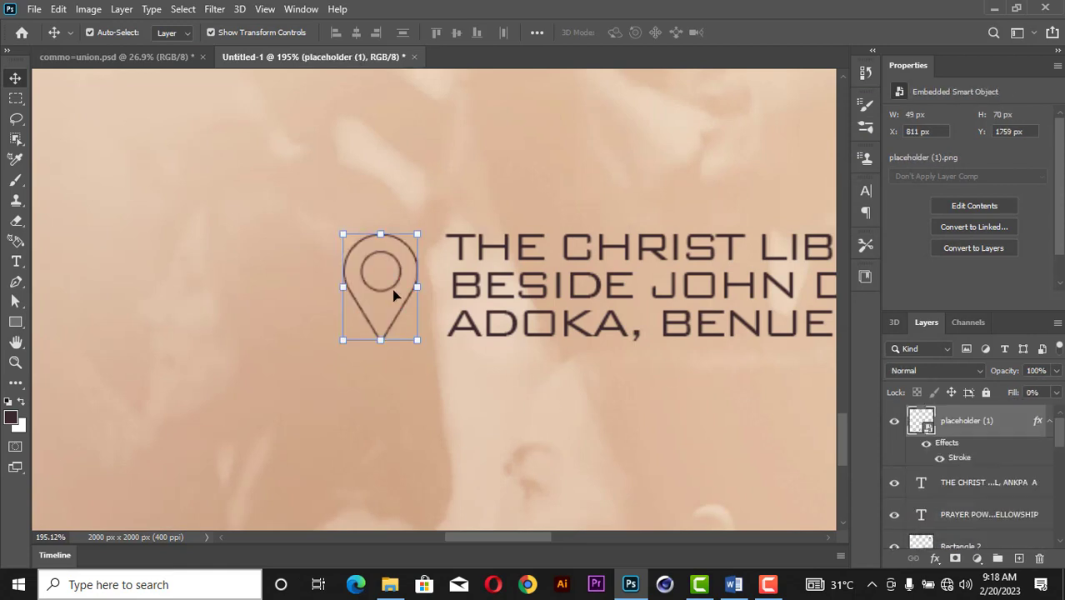
pyautogui.press('Left')
pyautogui.press('Left')
pyautogui.press('z')
pyautogui.rightClick(458, 204)
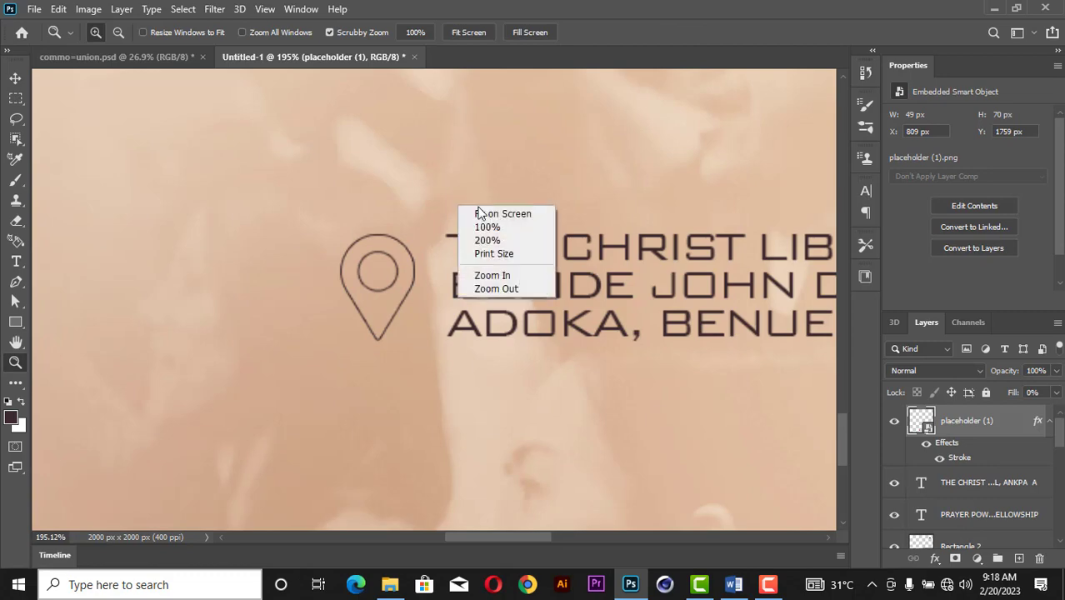
pyautogui.click(483, 212)
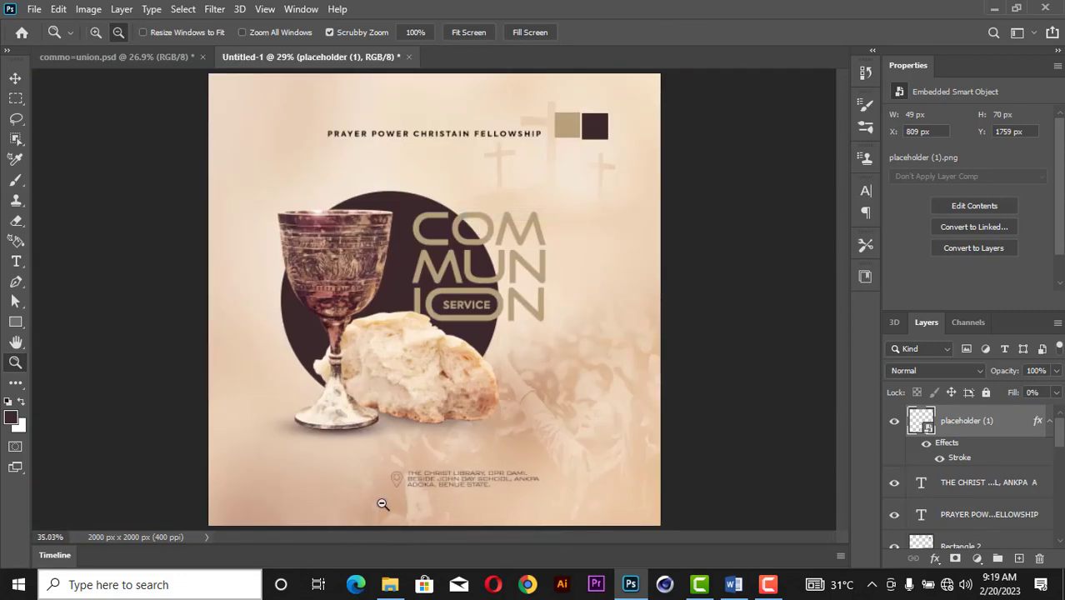
# - Copy the line "#PPMCF WE INVADE FAMILIES WITH FIRE" from the Word document and return to Photoshop
pyautogui.moveTo(382, 505); pyautogui.dragTo(383, 505)
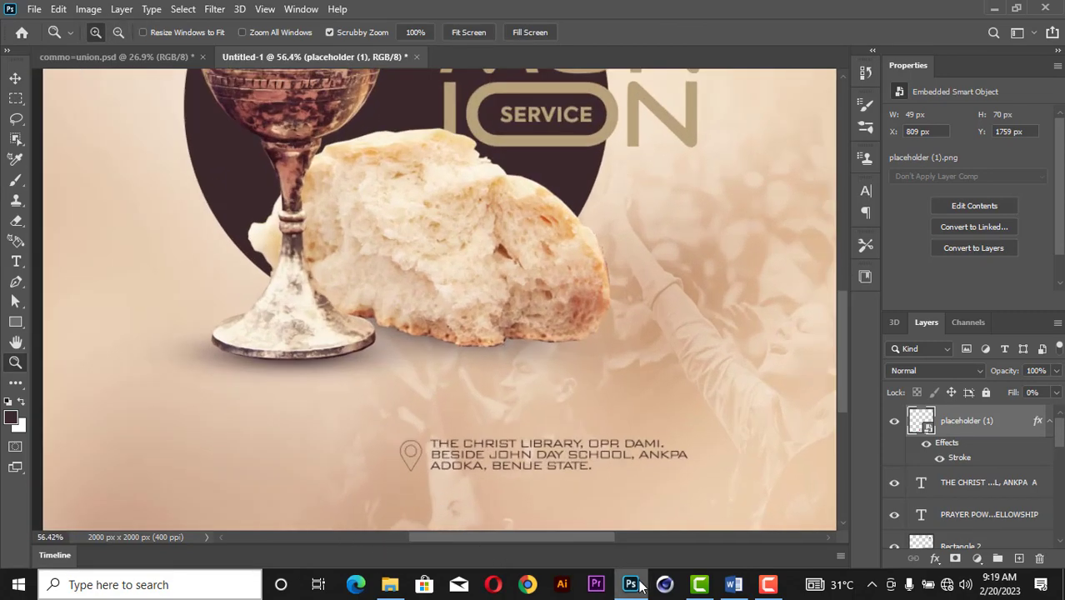
pyautogui.click(733, 584)
pyautogui.moveTo(160, 377); pyautogui.dragTo(263, 455)
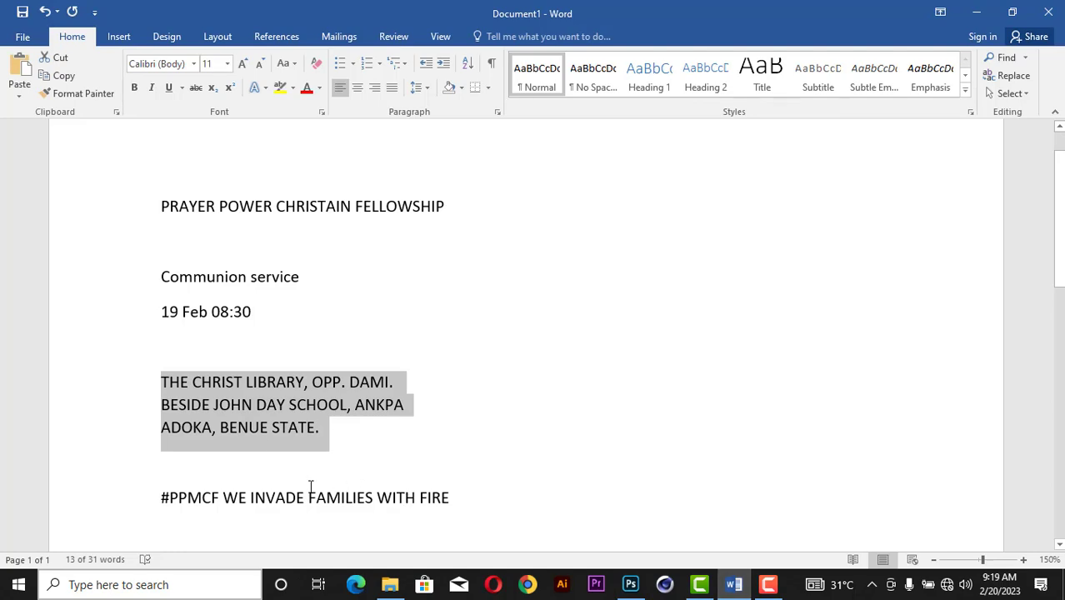
pyautogui.click(46, 488)
pyautogui.hotkey('ctrl', 'c')
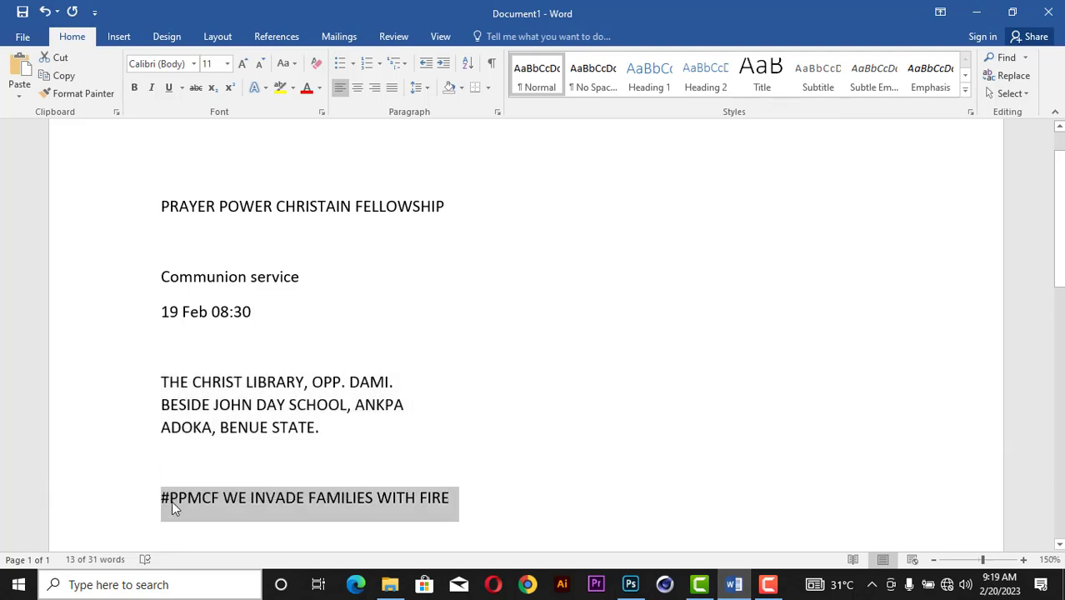
pyautogui.click(630, 584)
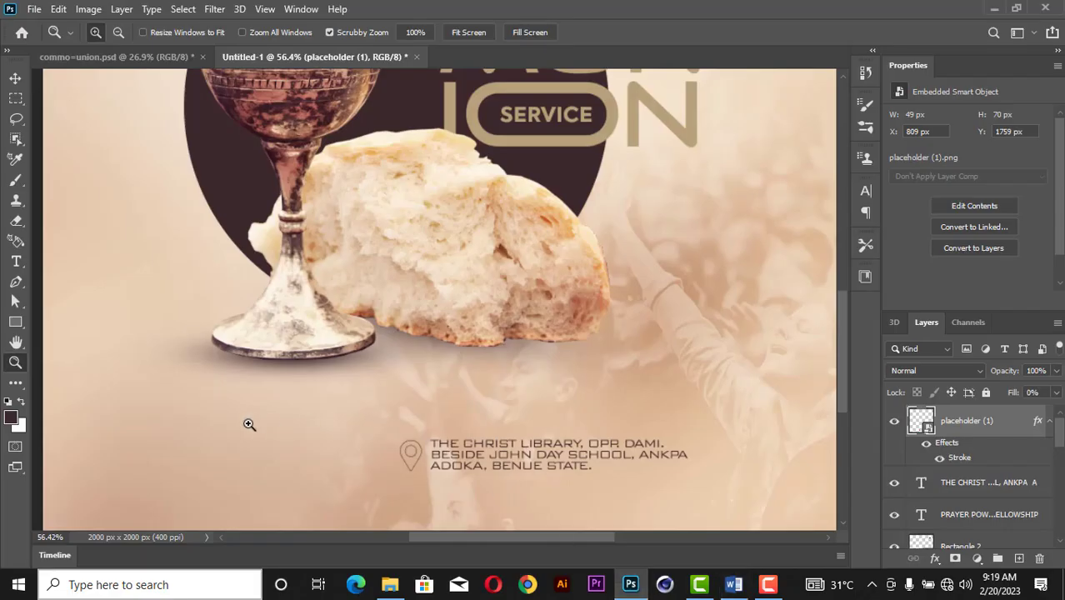
# - Duplicate the address text to the left of the pin and replace the copy's wording with the copied slogan
pyautogui.click(16, 263)
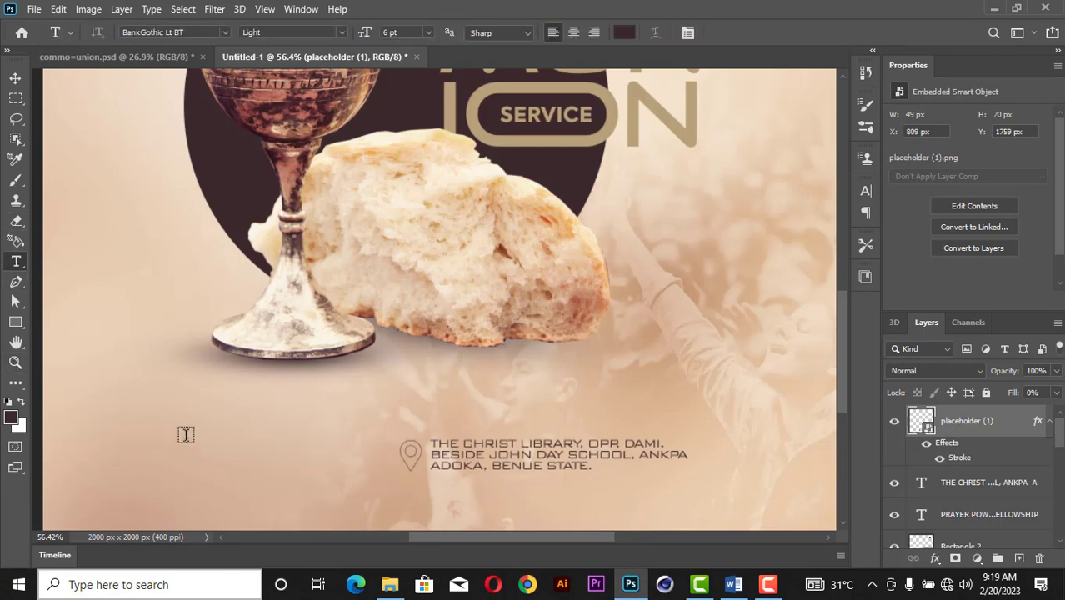
pyautogui.click(15, 79)
pyautogui.click(469, 461)
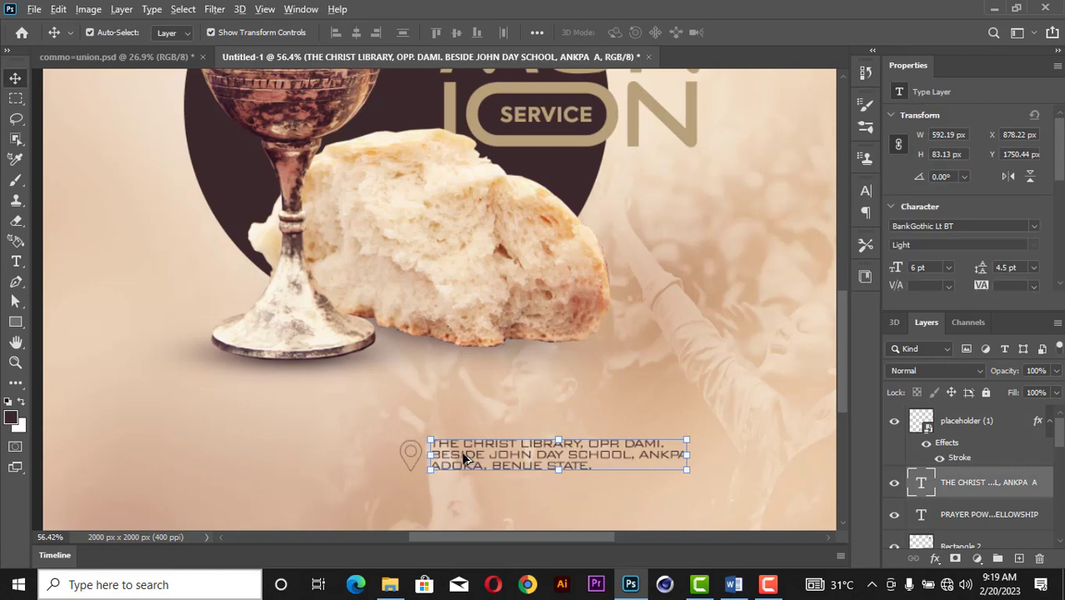
pyautogui.moveTo(465, 458); pyautogui.dragTo(157, 459)
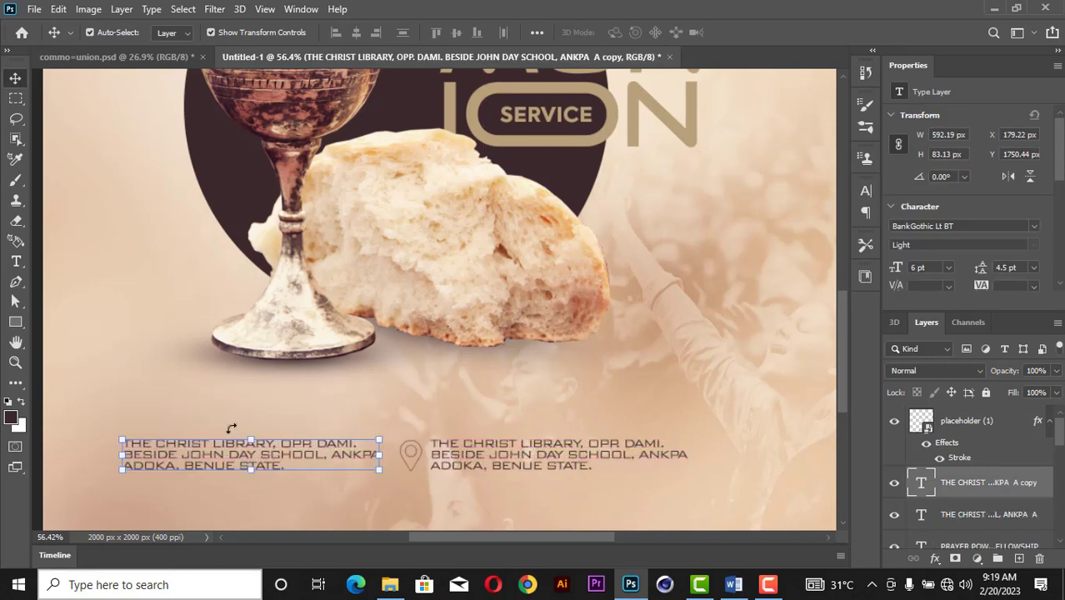
pyautogui.press('t')
pyautogui.click(241, 454)
pyautogui.hotkey('ctrl', 'a')
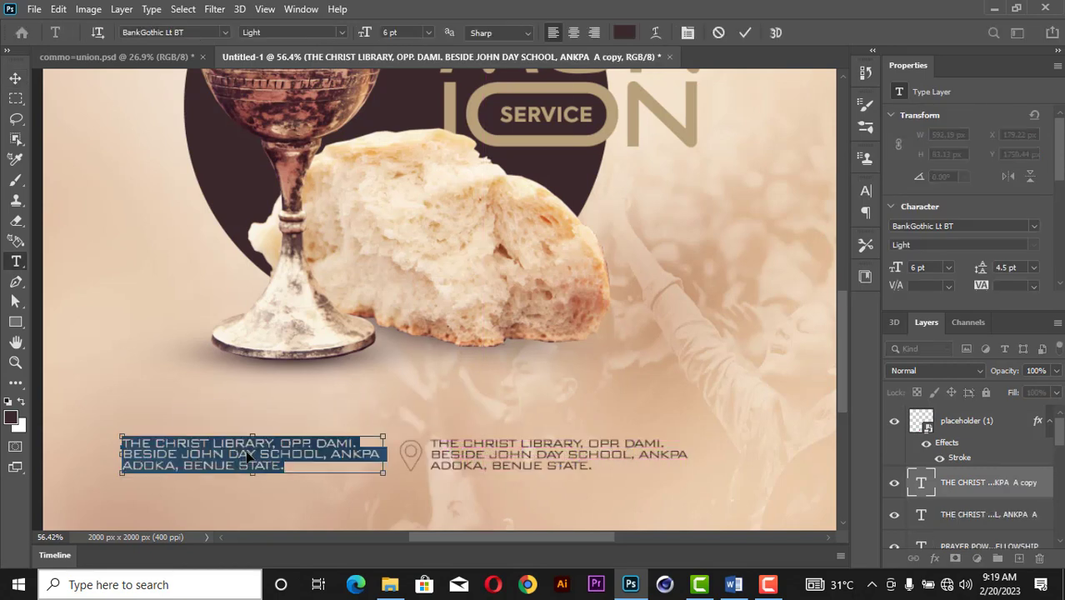
pyautogui.hotkey('ctrl', 'v')
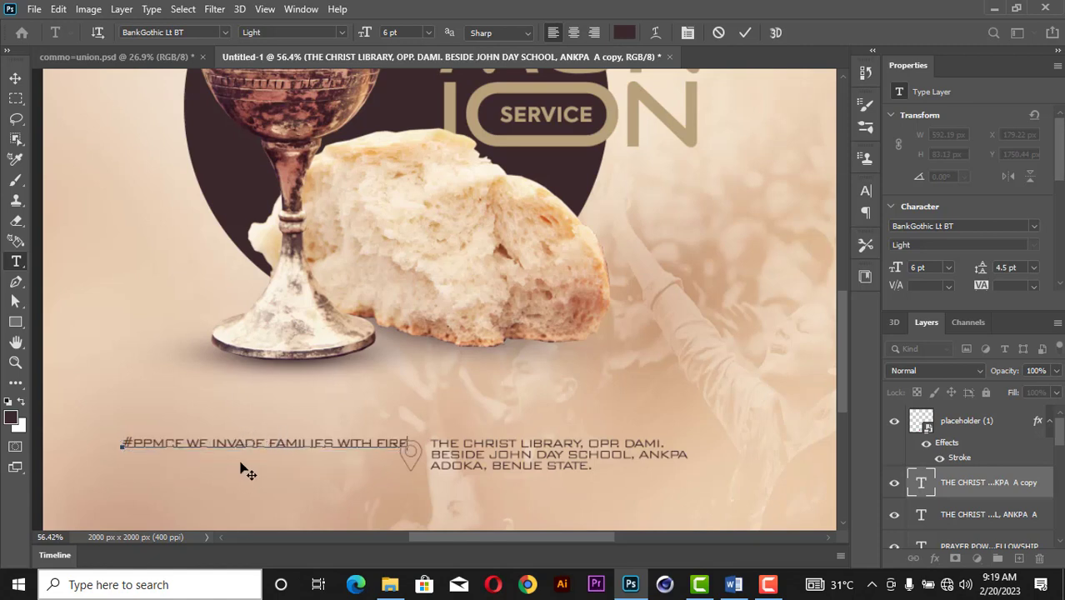
# - Break the slogan into two lines after "INVADE" and right-align it
pyautogui.click(268, 444)
pyautogui.press('Return')
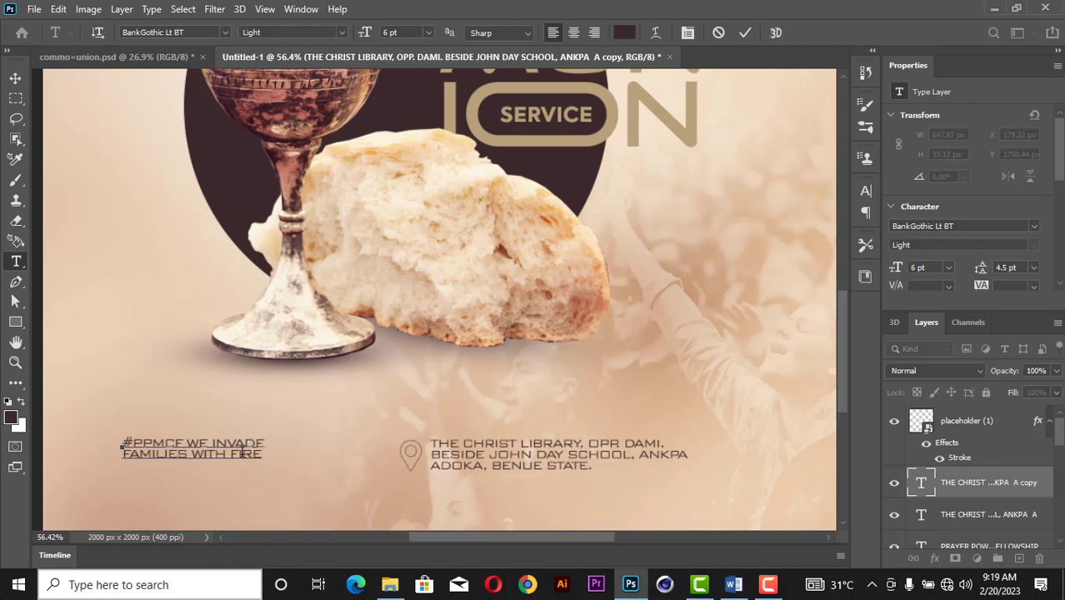
pyautogui.hotkey('ctrl', 'a')
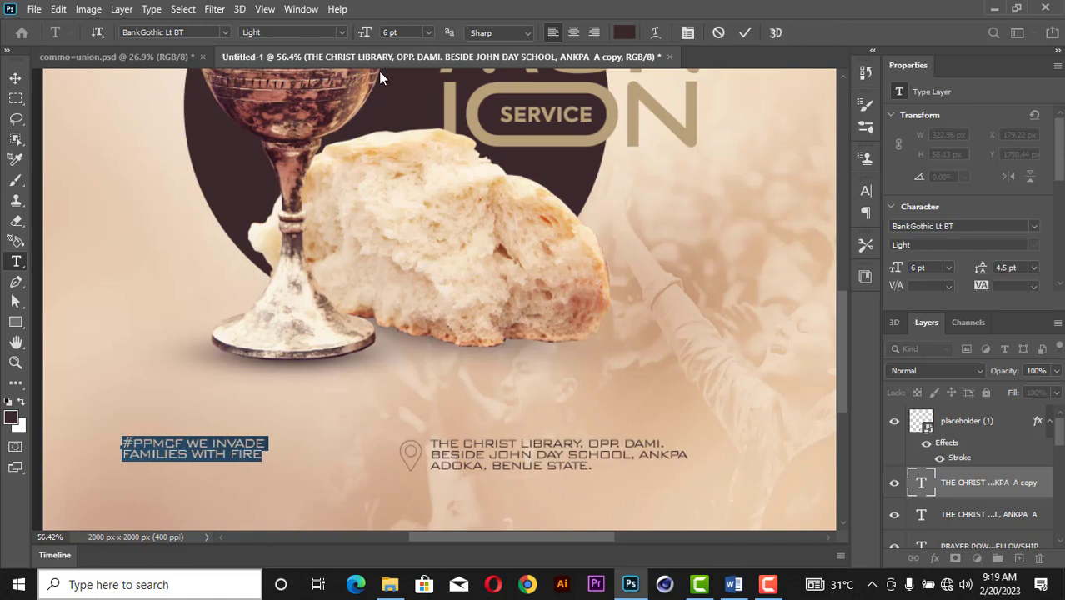
pyautogui.click(597, 37)
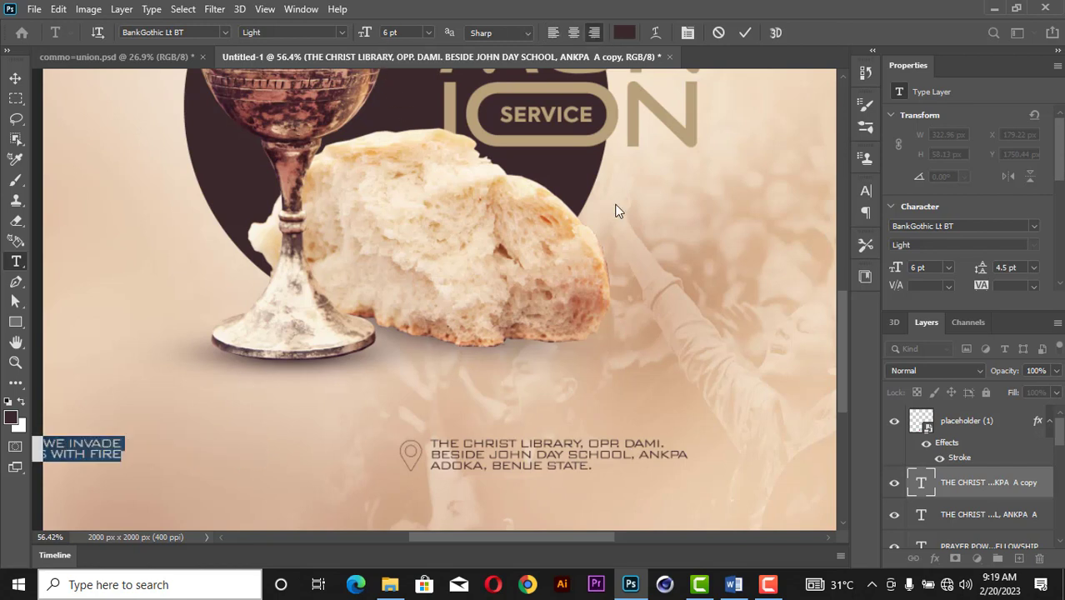
pyautogui.click(744, 33)
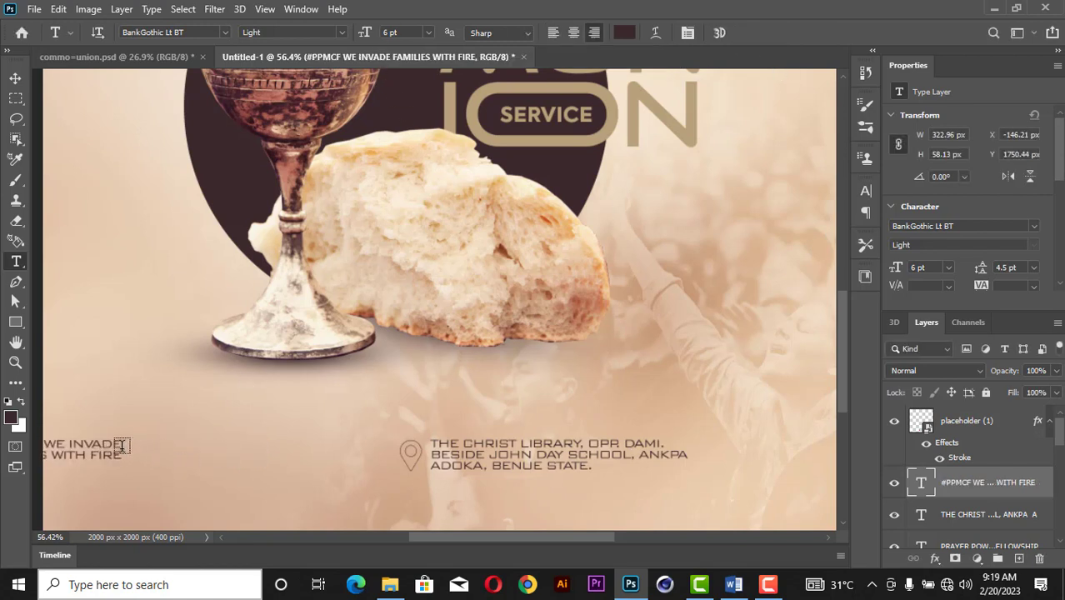
pyautogui.moveTo(122, 449); pyautogui.dragTo(207, 440)
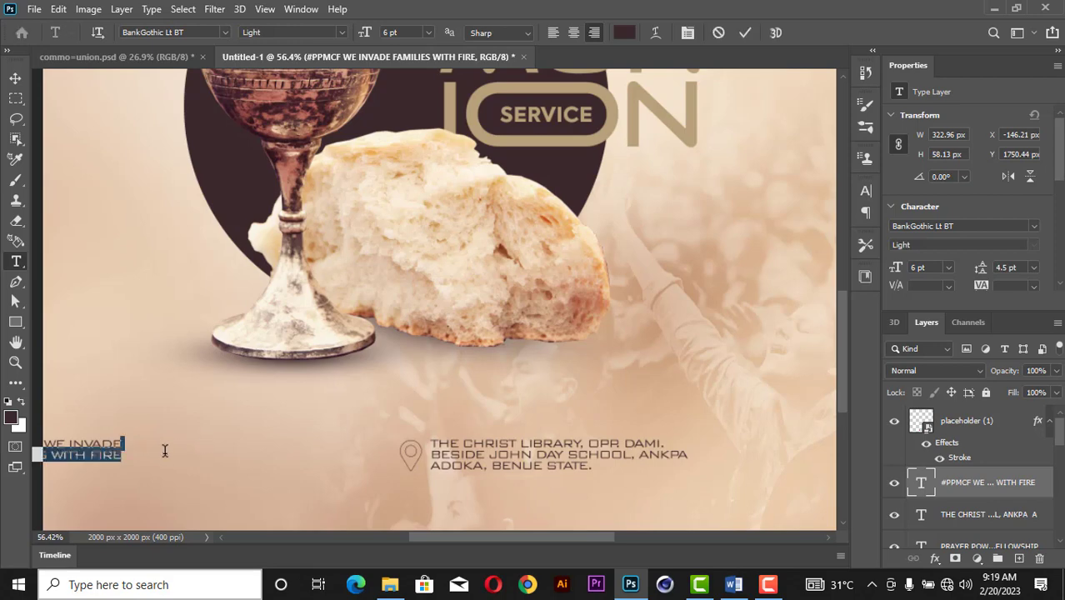
pyautogui.click(123, 451)
pyautogui.scroll(5, 124, 448)
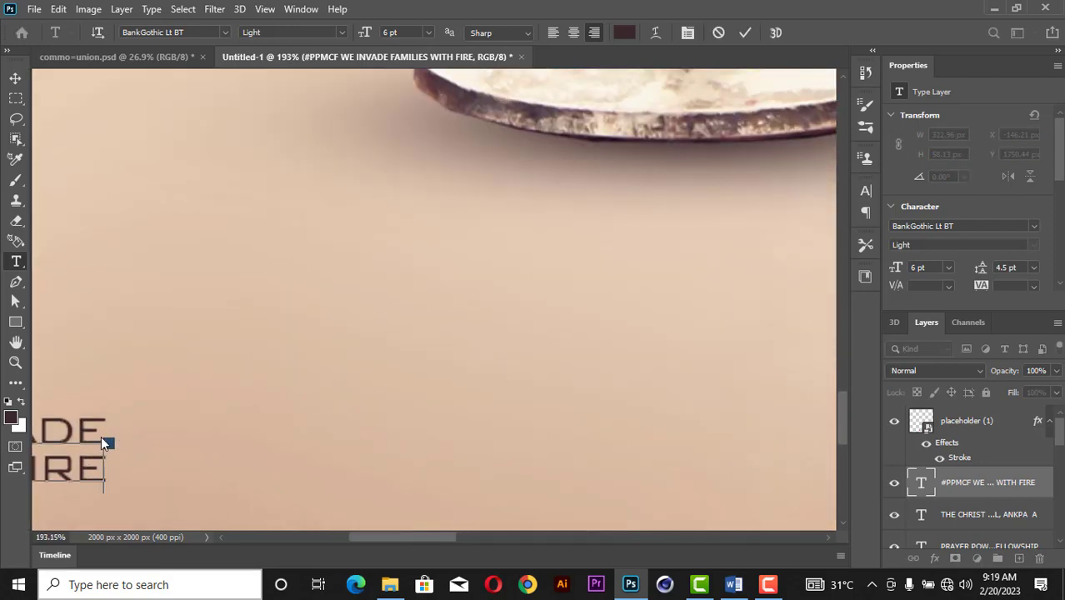
pyautogui.moveTo(105, 423); pyautogui.dragTo(302, 414)
pyautogui.press('BackSpace')
pyautogui.hotkey('ctrl', 'z')
pyautogui.click(744, 32)
# - Move the slogan back onto the flyer, just left of the location pin and level with the address
pyautogui.scroll(-3, 463, 237)
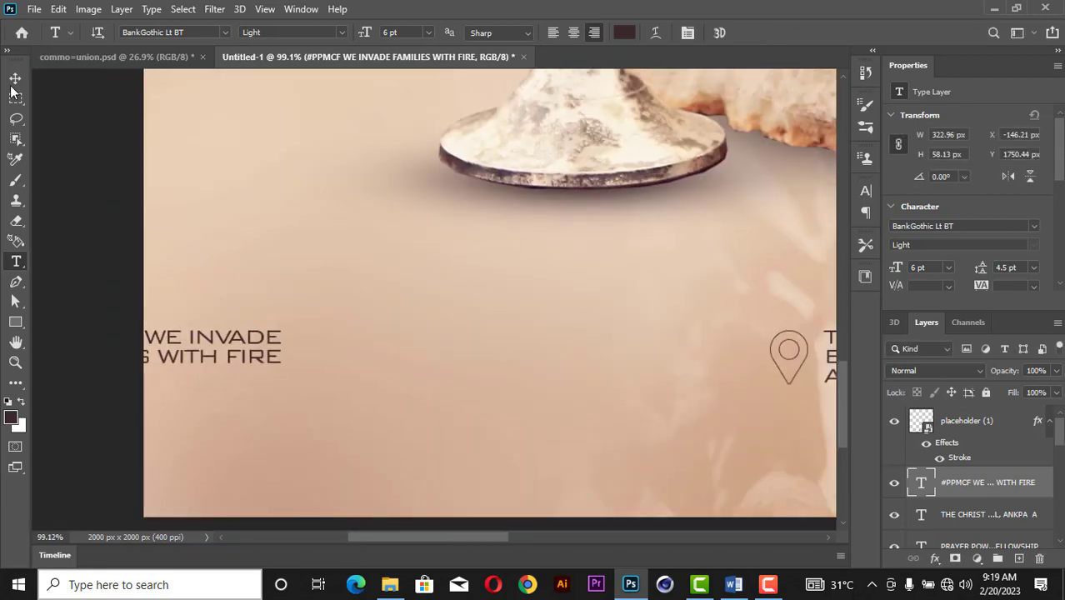
pyautogui.press('v')
pyautogui.moveTo(234, 347); pyautogui.dragTo(675, 349)
pyautogui.scroll(-5, 674, 348)
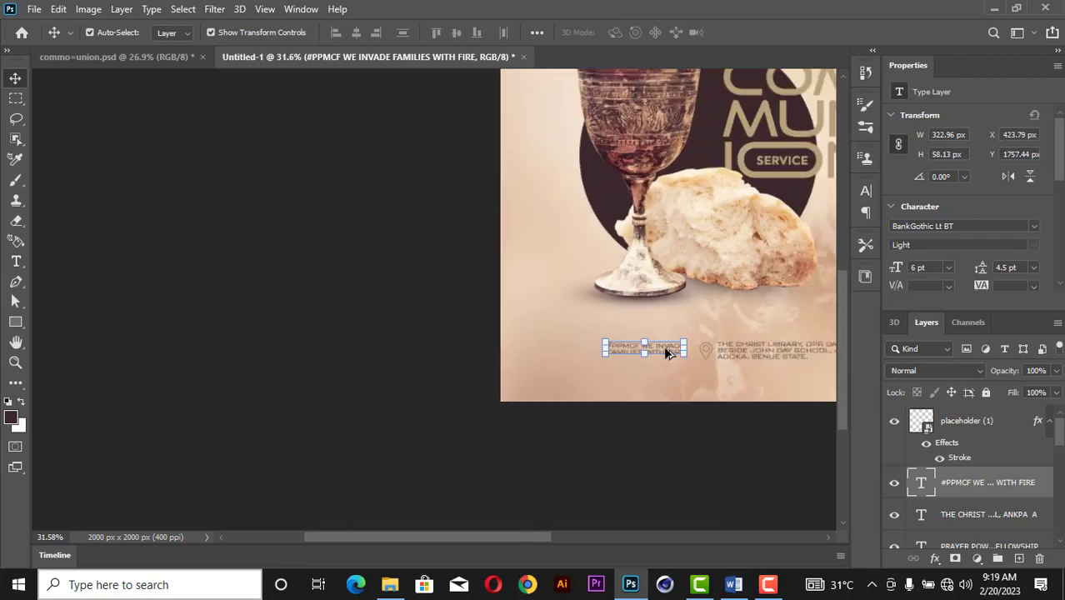
pyautogui.scroll(5, 333, 483)
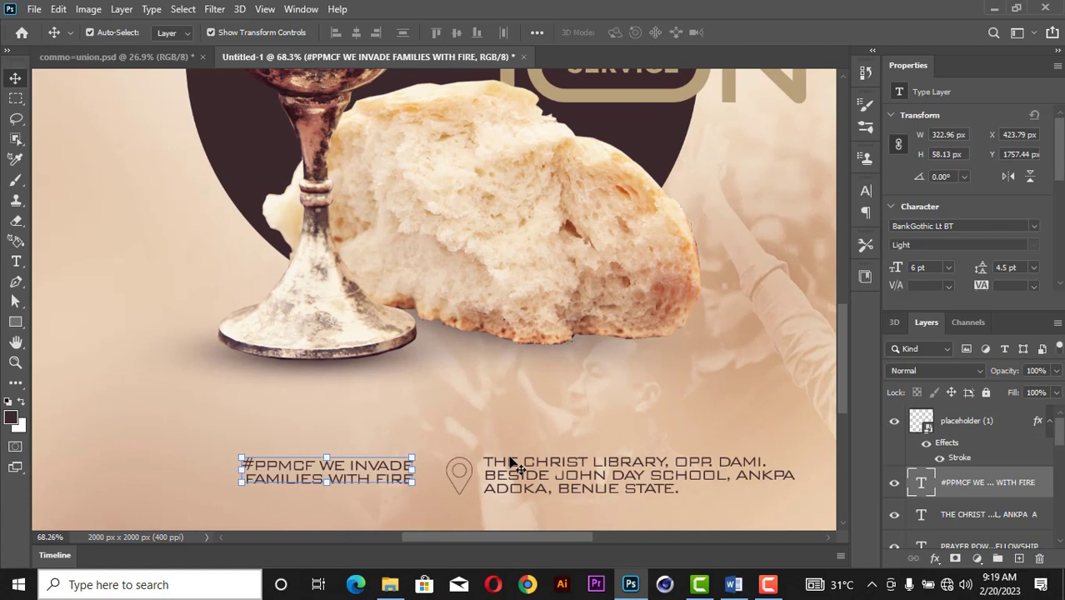
# - Select the slogan together with the address block, nudge them slightly to the right, and clear the selection
pyautogui.keyDown('shift'); pyautogui.click(511, 461); pyautogui.keyUp('shift')
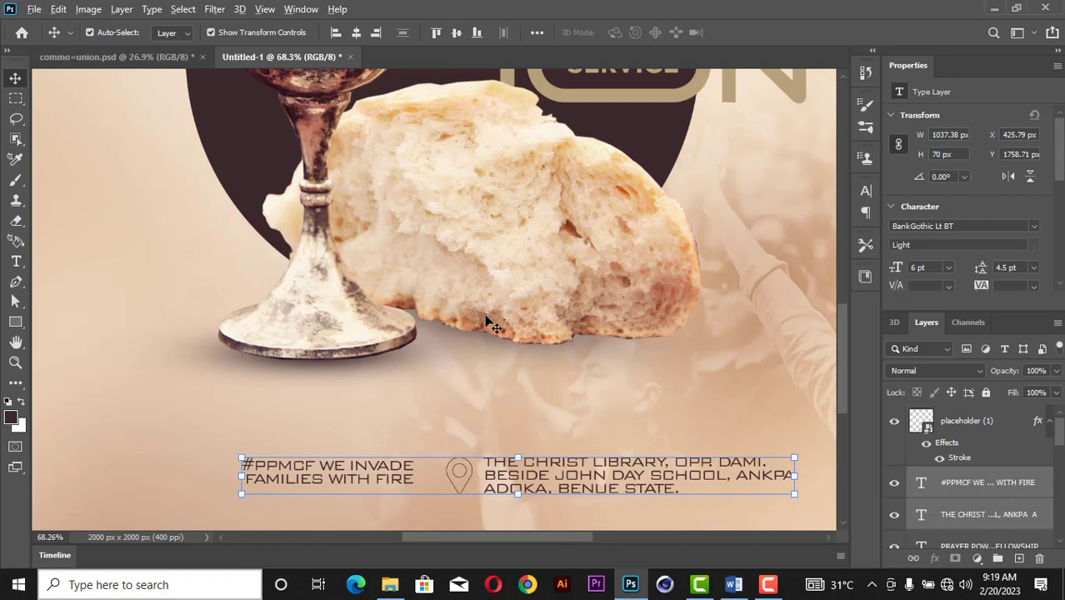
pyautogui.scroll(-2, 483, 317)
pyautogui.scroll(-2, 483, 326)
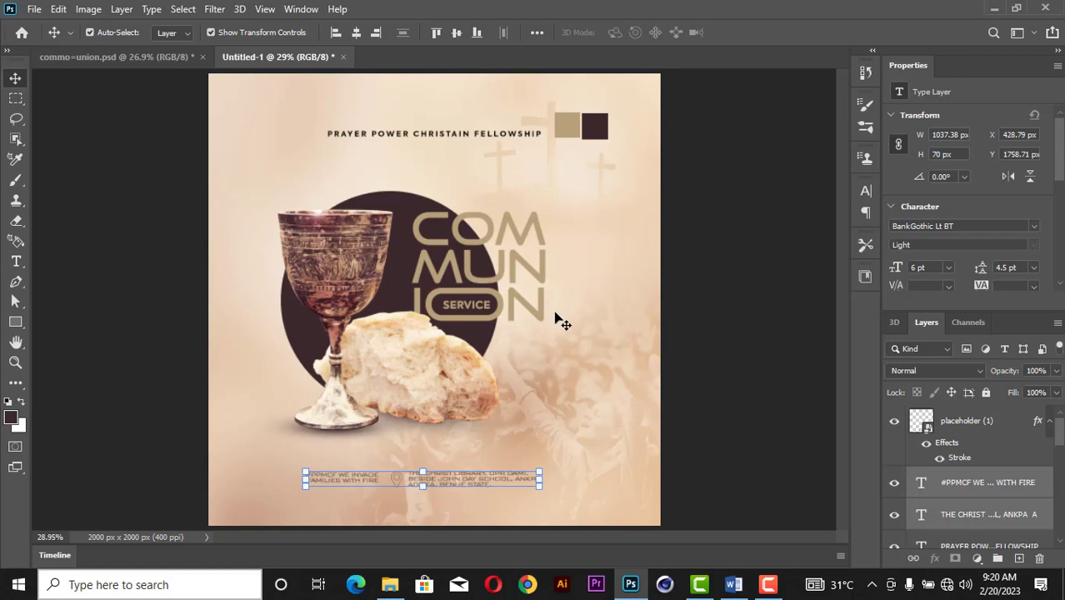
pyautogui.click(726, 282)
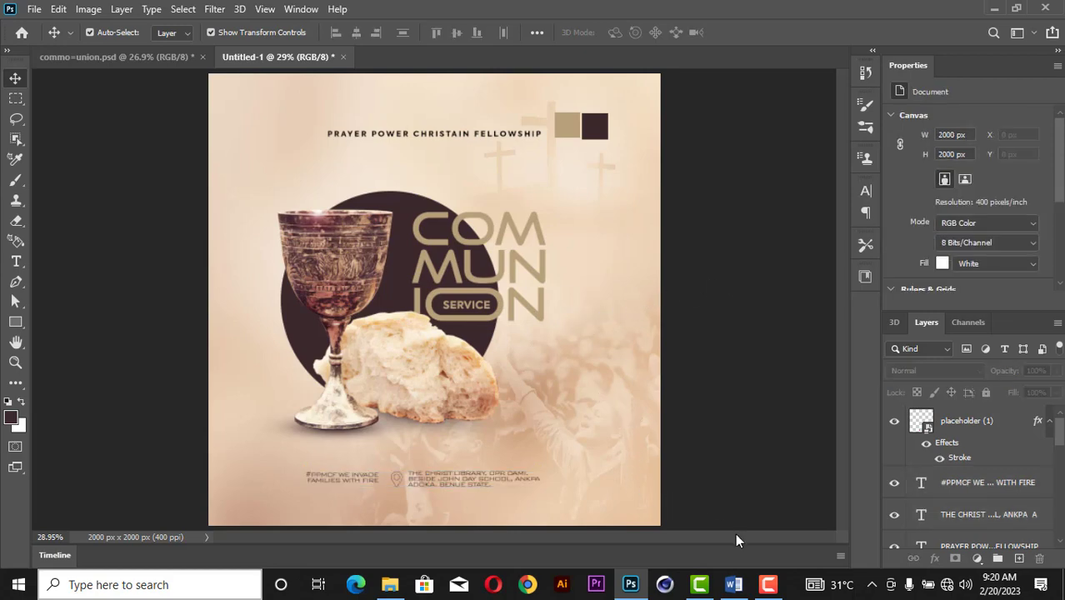
# - Copy the date and time line "19 Feb 08:30" from the Word document and return to Photoshop
pyautogui.click(733, 584)
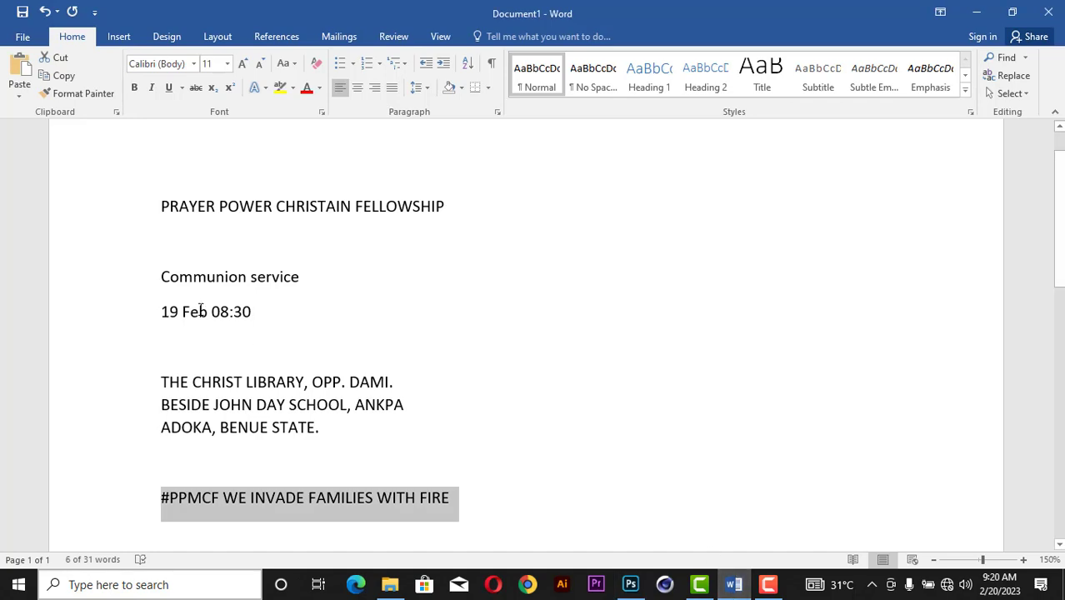
pyautogui.click(130, 306)
pyautogui.hotkey('ctrl', 'c')
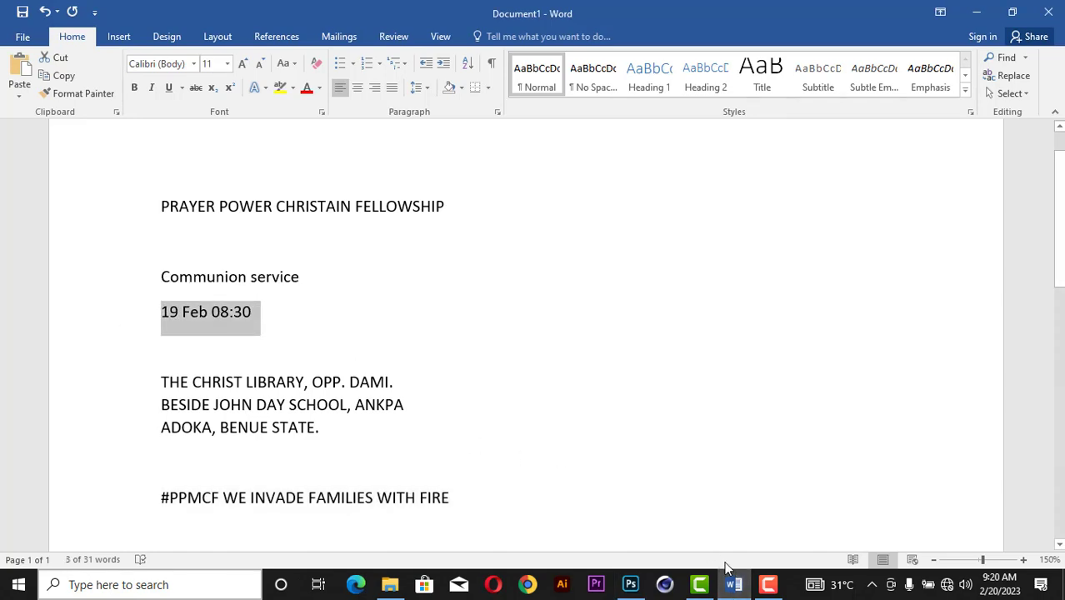
pyautogui.click(630, 584)
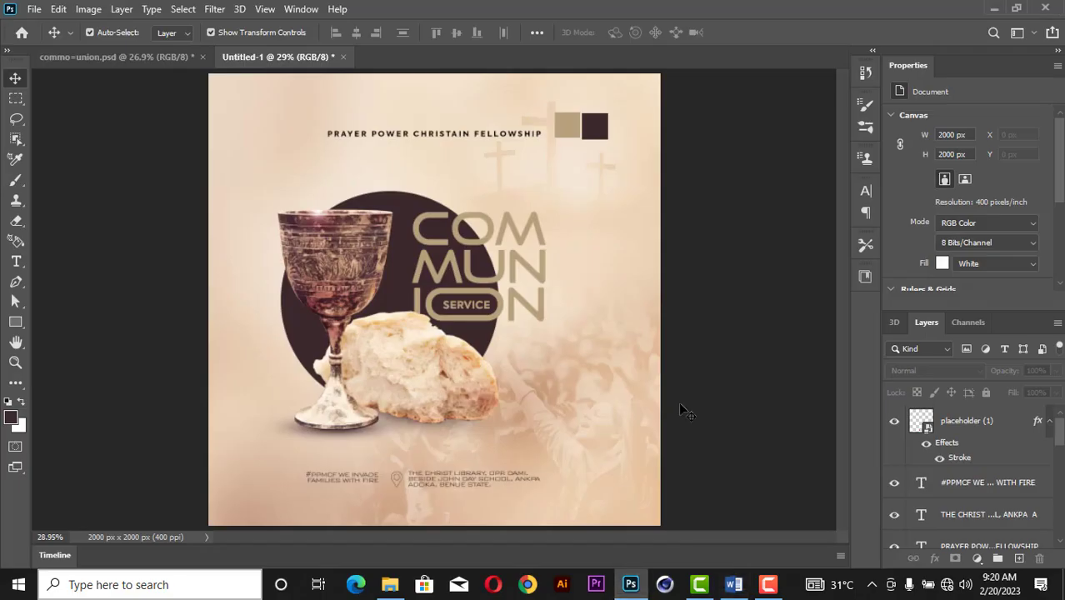
# - Paste the date and time as a new text layer to the right of the bread, with 08:30 on a second line
pyautogui.click(515, 399)
pyautogui.hotkey('ctrl', 'v')
pyautogui.scroll(4, 545, 396)
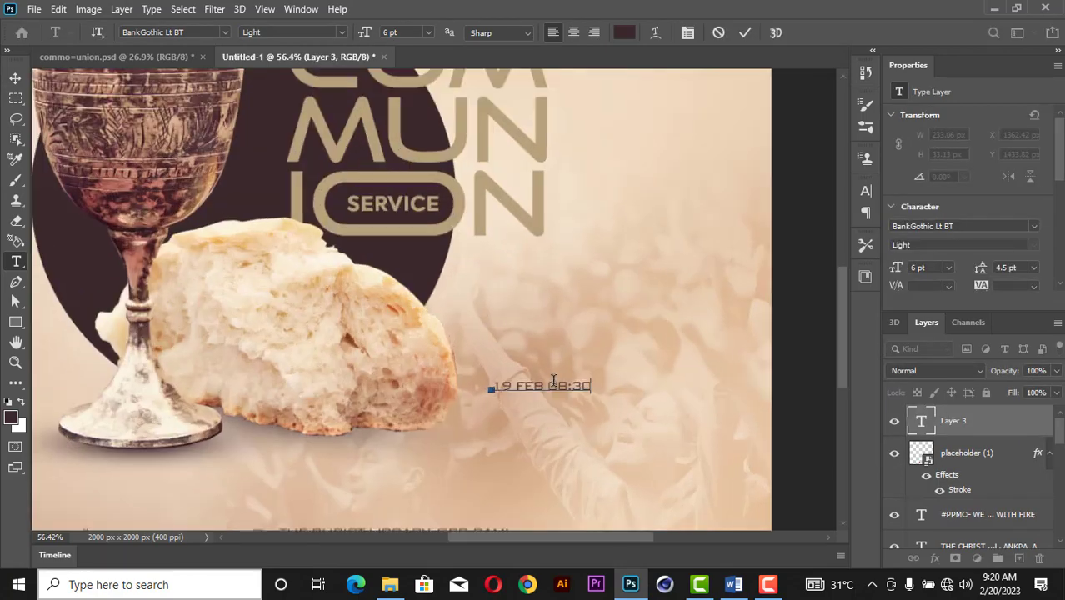
pyautogui.doubleClick(547, 388)
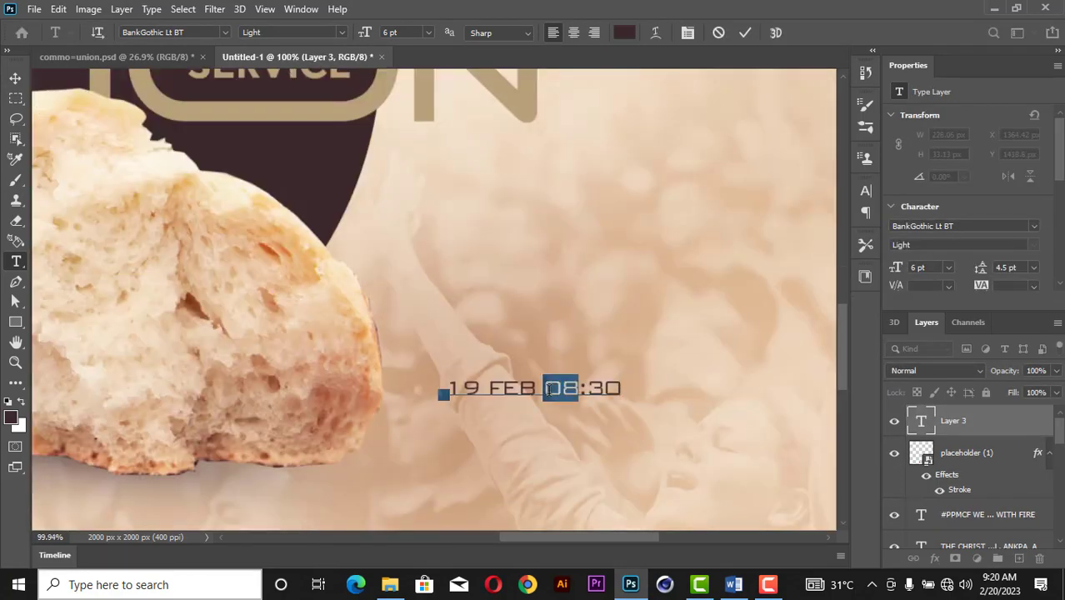
pyautogui.click(547, 388)
pyautogui.press('Return')
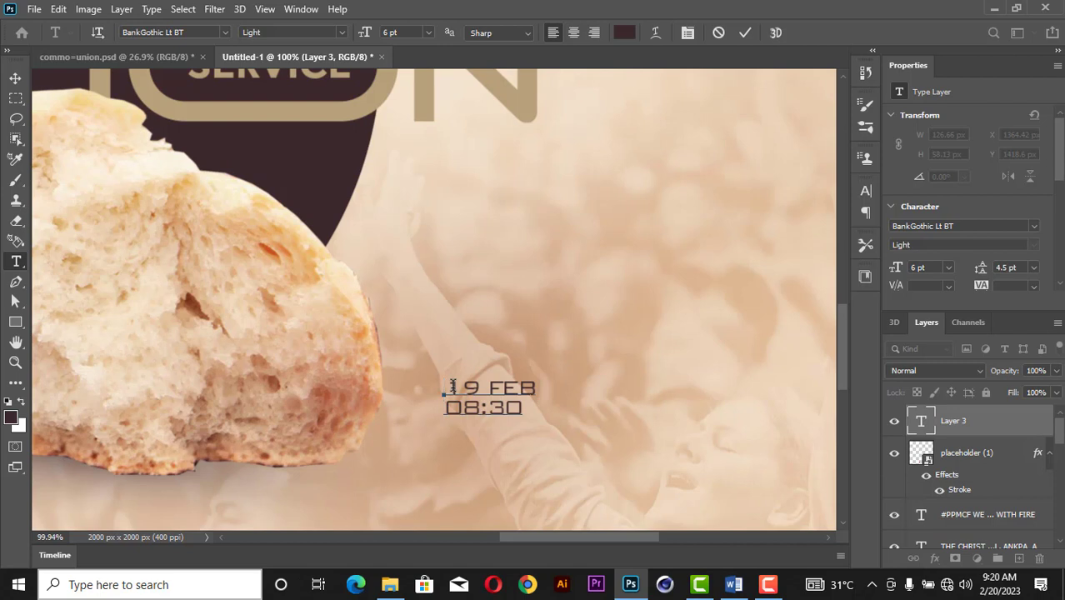
# - Change the font of the whole date and time text to Axiforma
pyautogui.hotkey('ctrl', 'a')
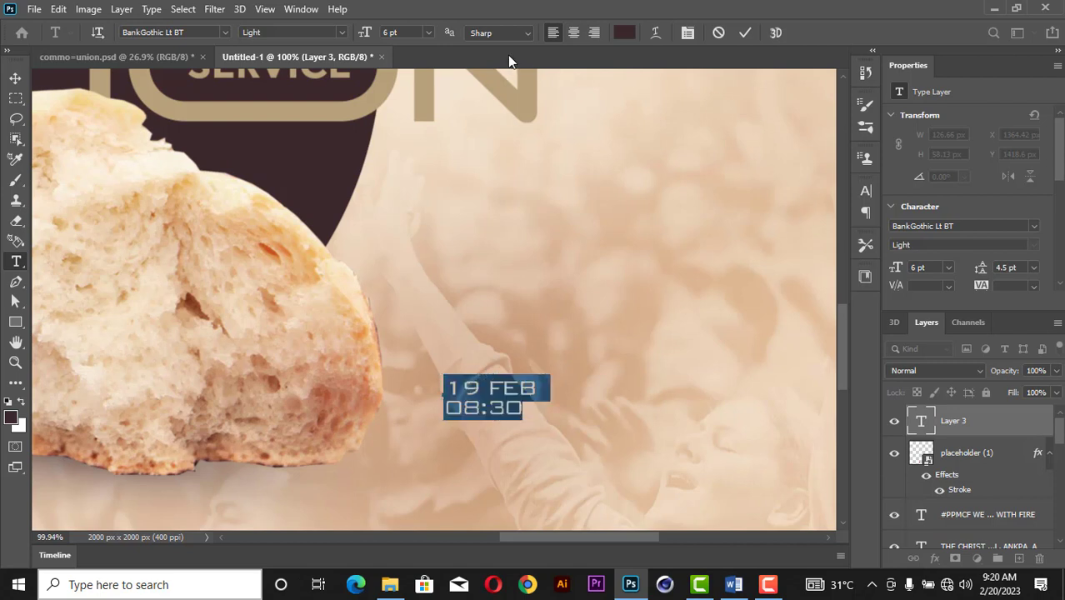
pyautogui.click(1033, 228)
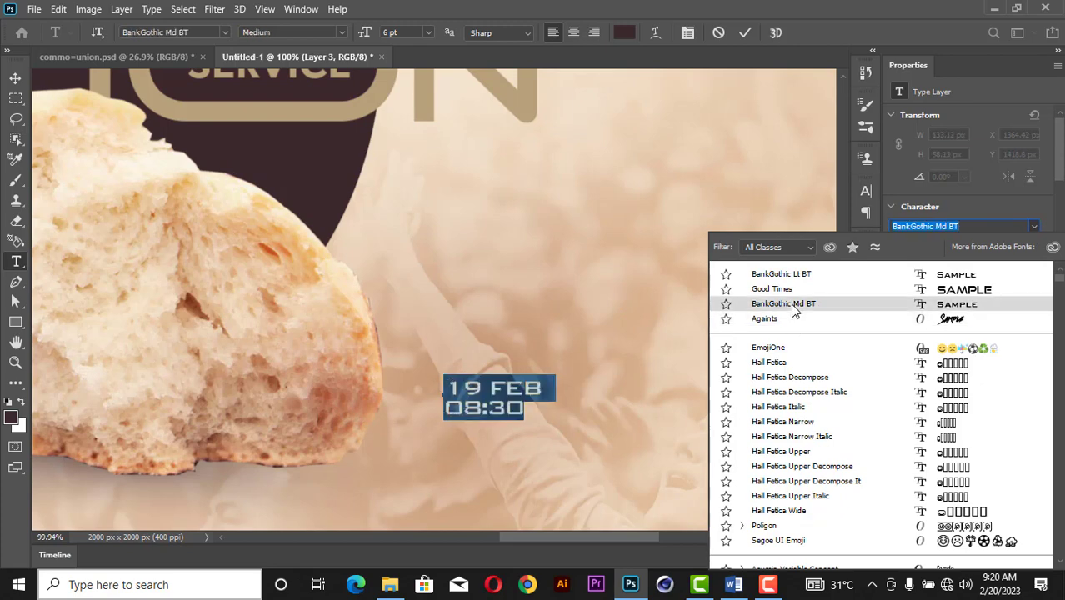
pyautogui.scroll(-12, 793, 310)
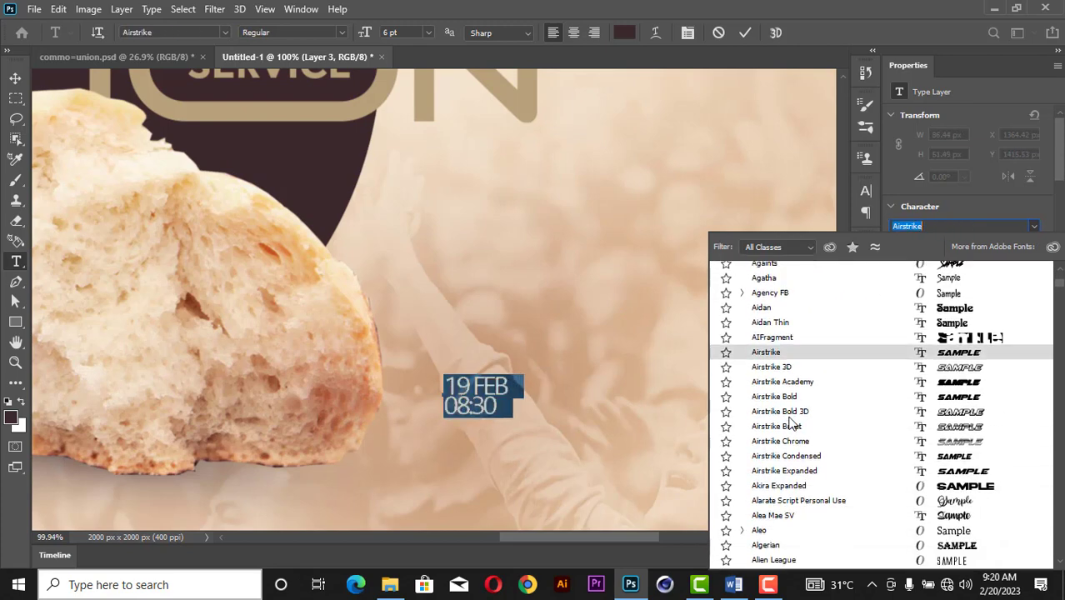
pyautogui.scroll(-15, 789, 425)
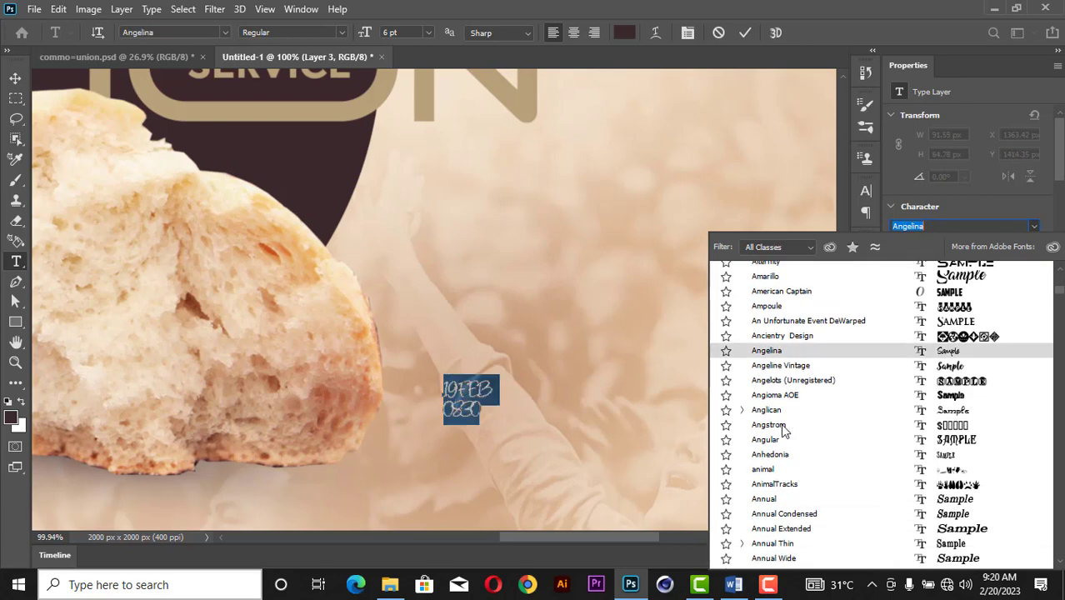
pyautogui.scroll(-15, 775, 466)
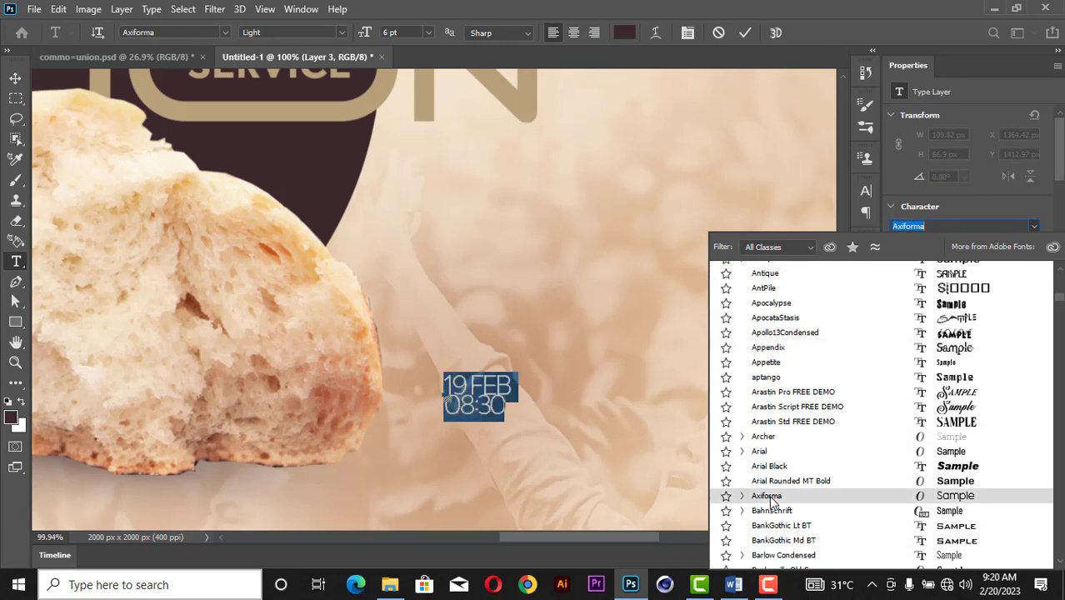
pyautogui.click(774, 455)
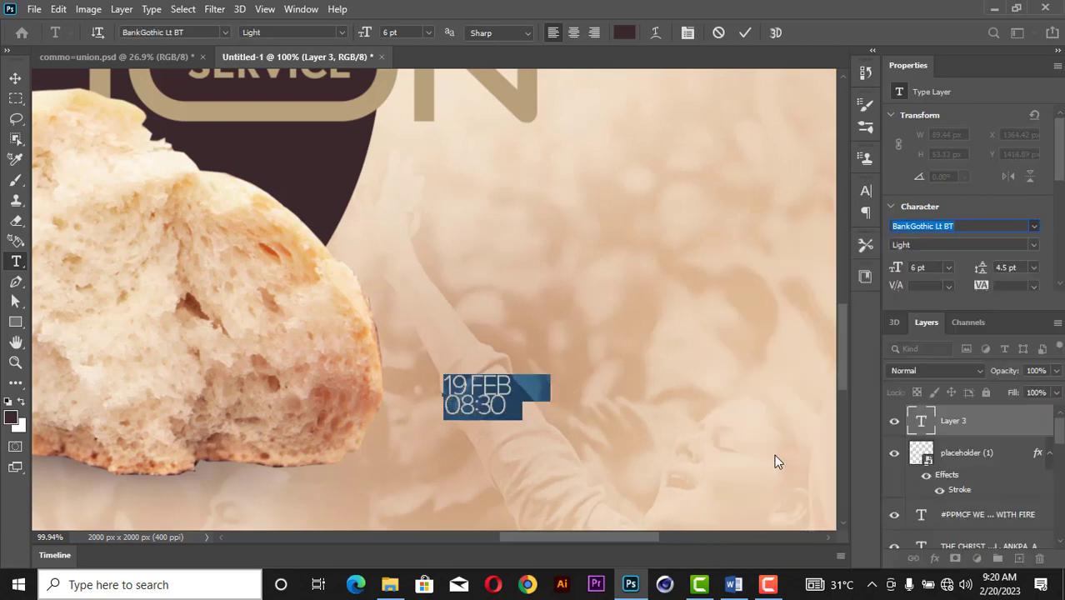
# - Set the date and time text's leading to 6 pt and its font style to Heavy
pyautogui.click(1034, 269)
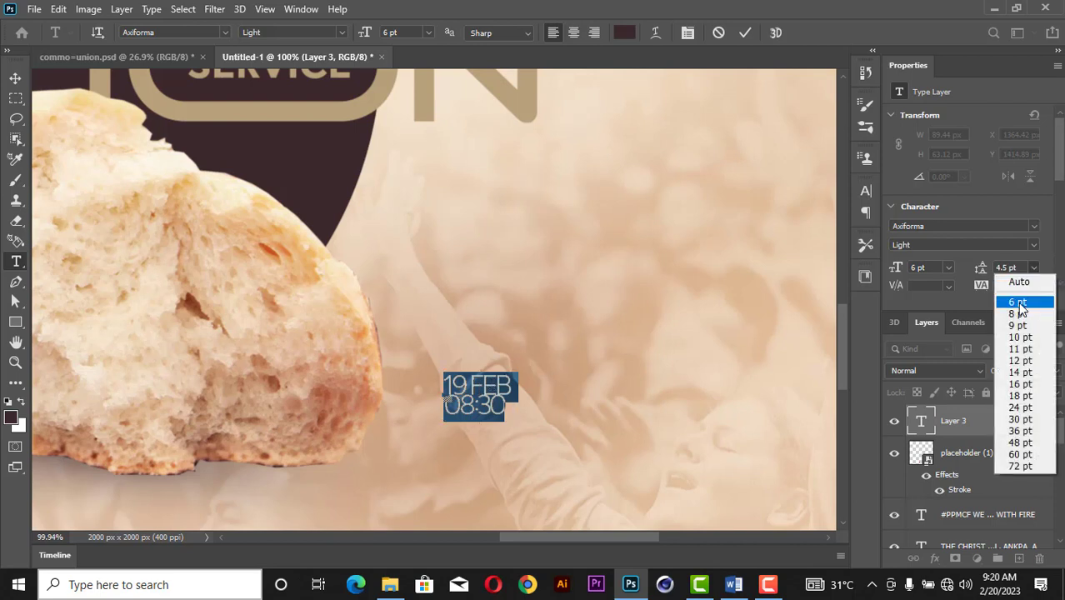
pyautogui.click(1018, 303)
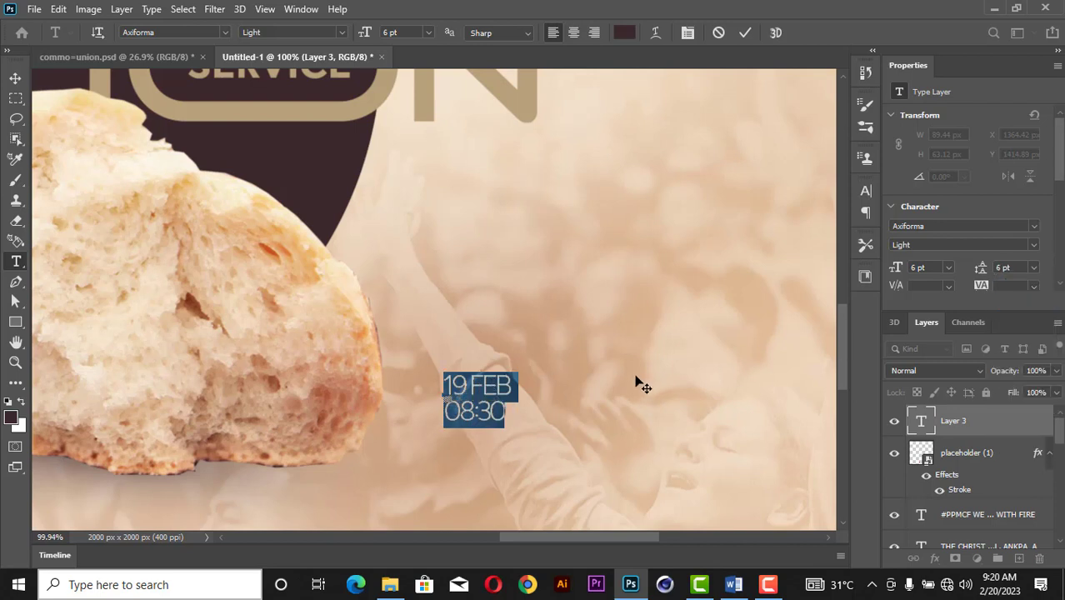
pyautogui.click(1034, 245)
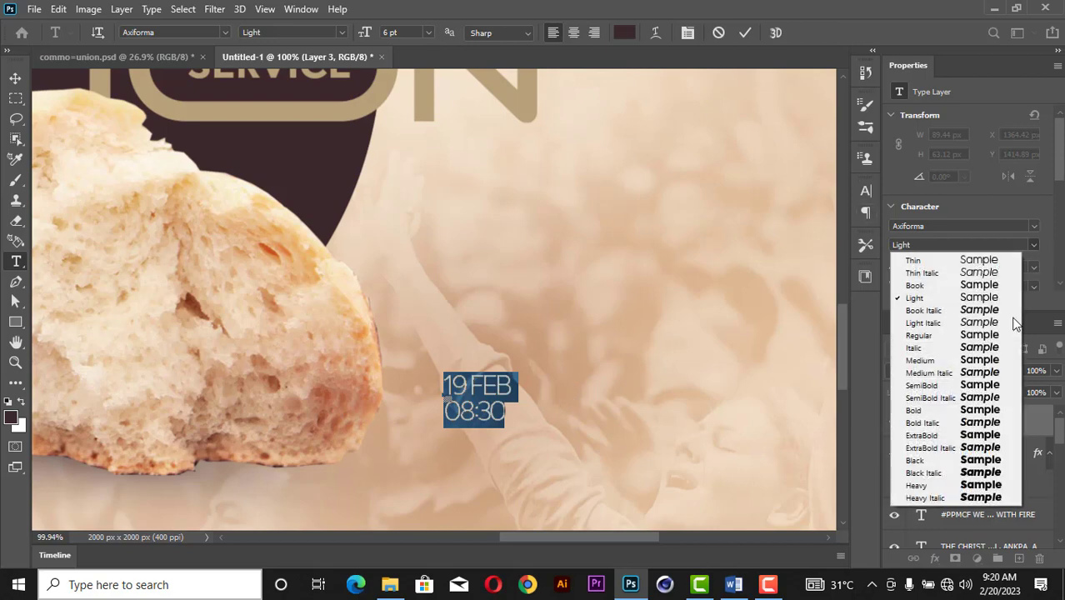
pyautogui.click(958, 486)
pyautogui.scroll(1, 492, 417)
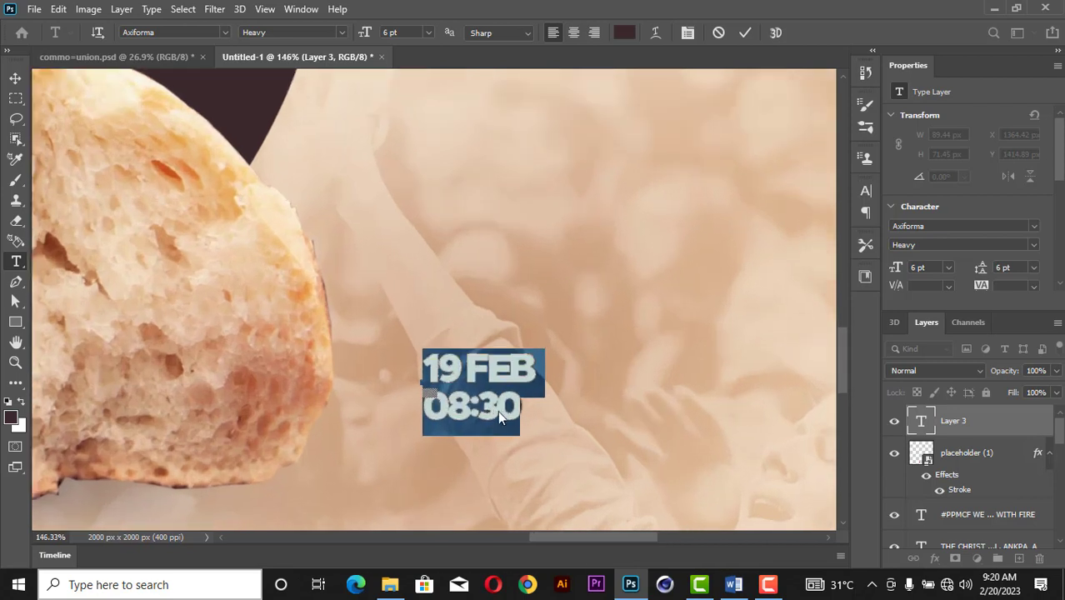
# - Set the tracking of both date and time lines to -50
pyautogui.click(527, 365)
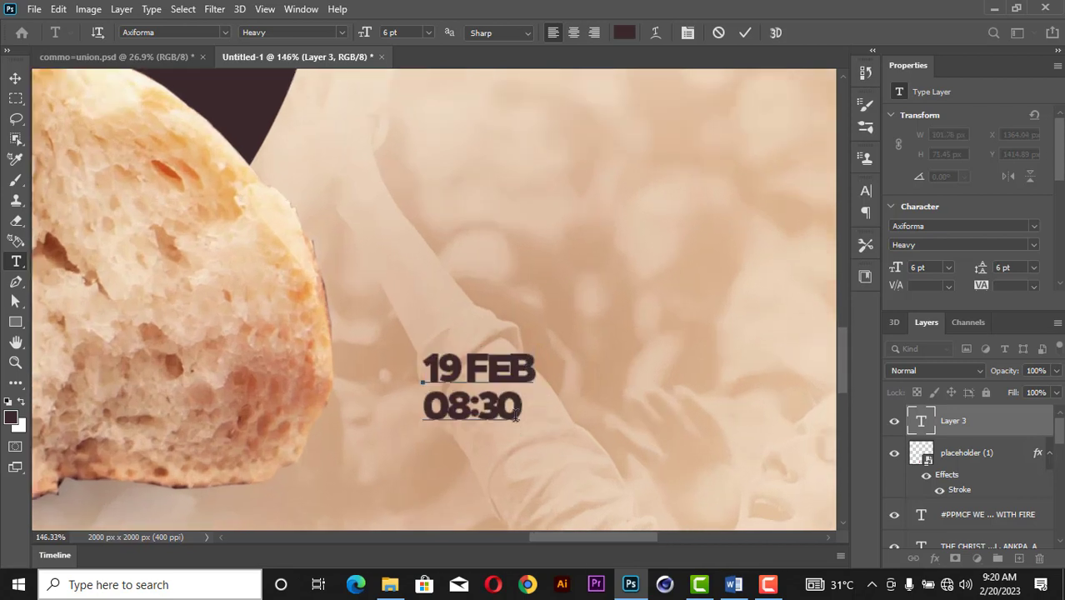
pyautogui.hotkey('ctrl', 'a')
pyautogui.scroll(-1, 1026, 275)
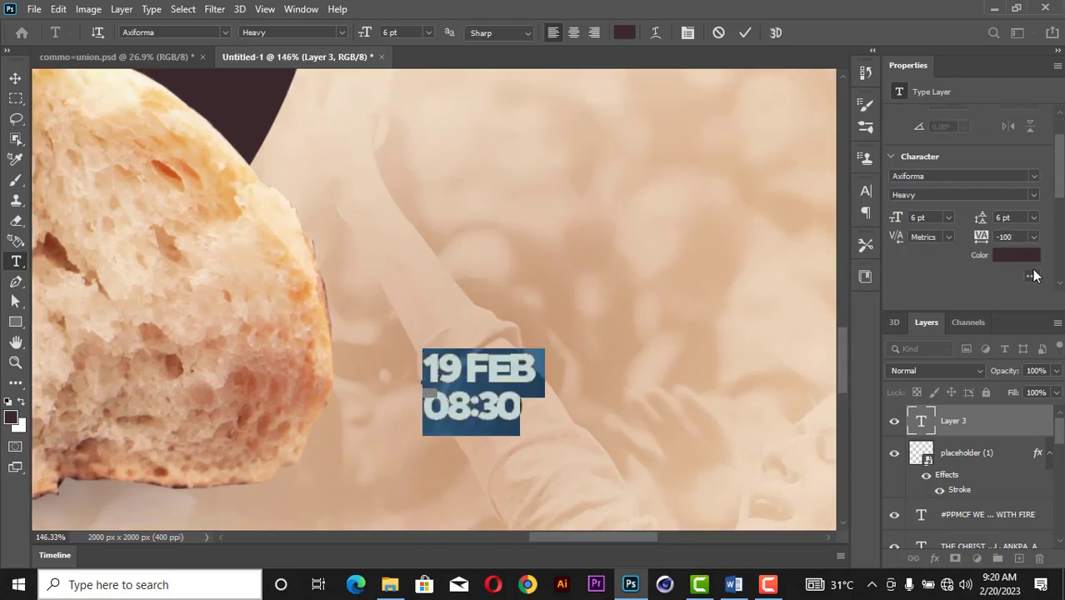
pyautogui.click(1034, 237)
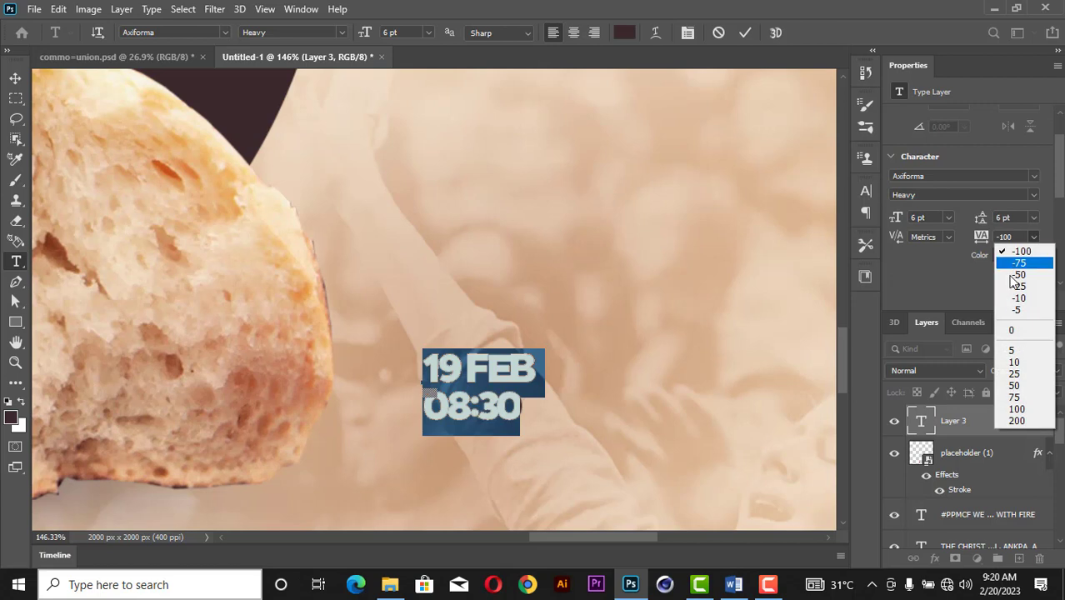
pyautogui.click(1015, 331)
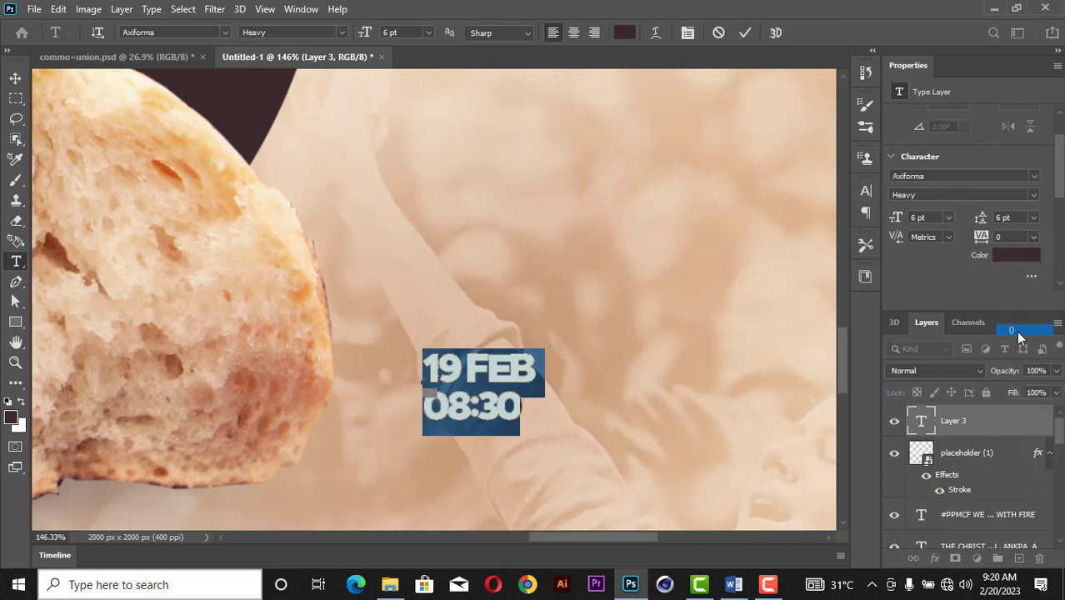
pyautogui.click(1034, 238)
pyautogui.click(1021, 275)
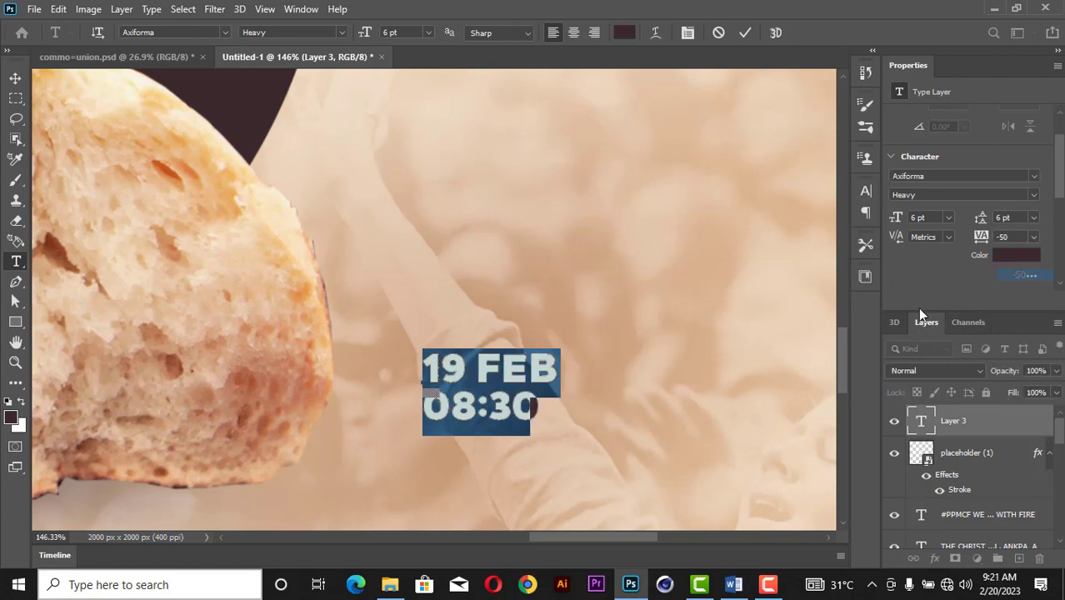
# - Right-align the date and time text and delete the trailing space after FEB so both lines end flush
pyautogui.click(513, 393)
pyautogui.hotkey('ctrl', 'a')
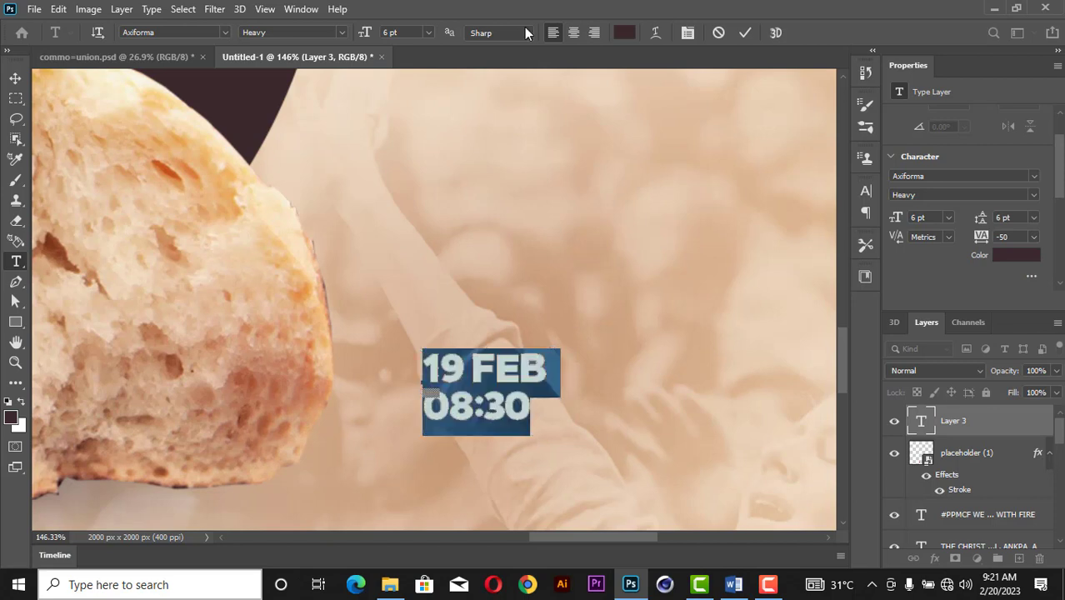
pyautogui.click(593, 33)
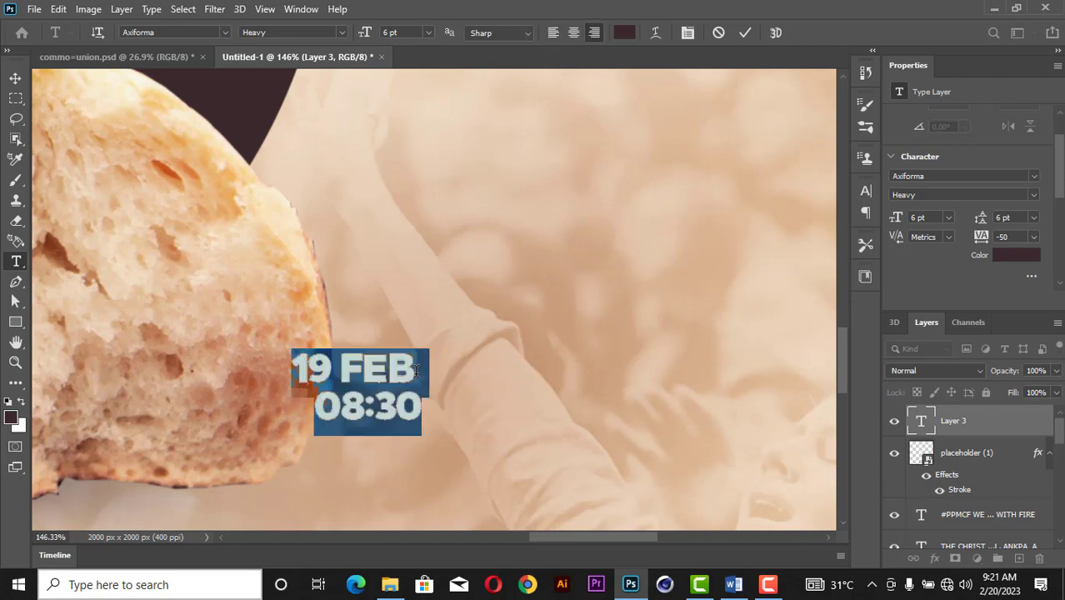
pyautogui.doubleClick(415, 370)
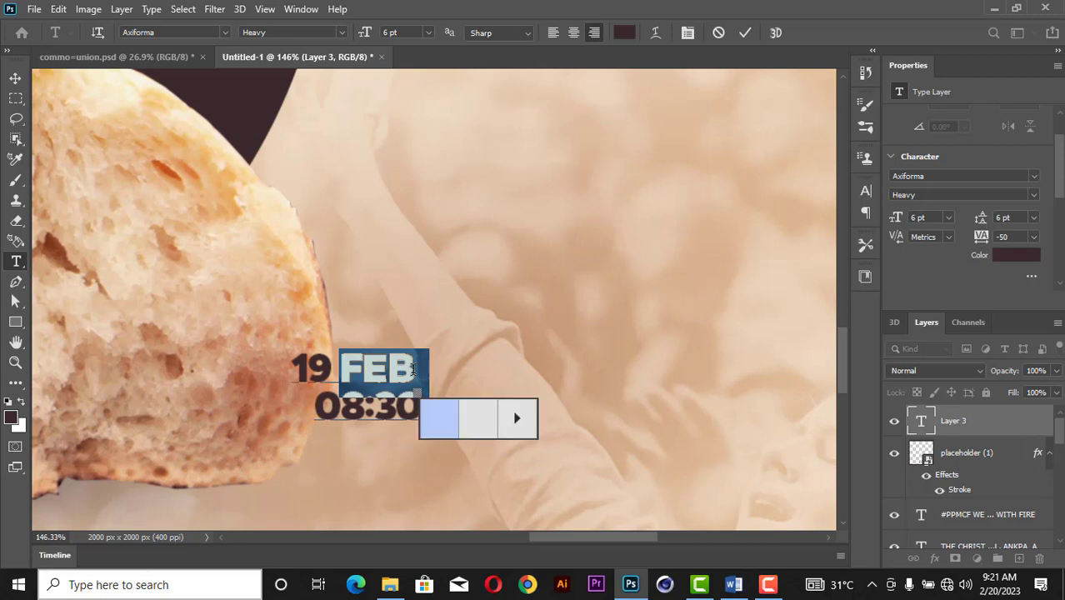
pyautogui.click(387, 370)
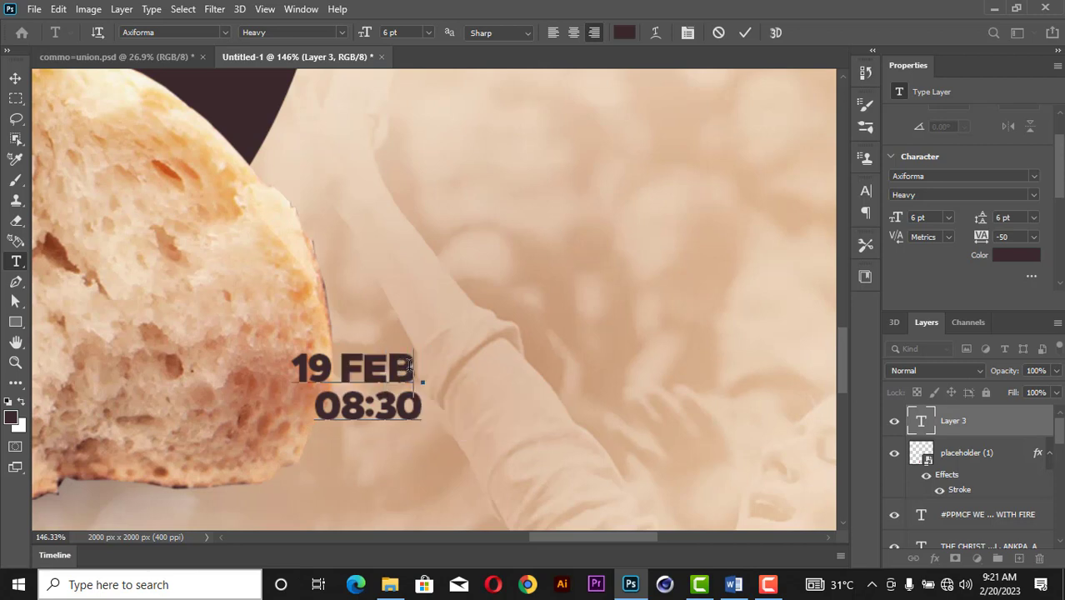
pyautogui.press('BackSpace')
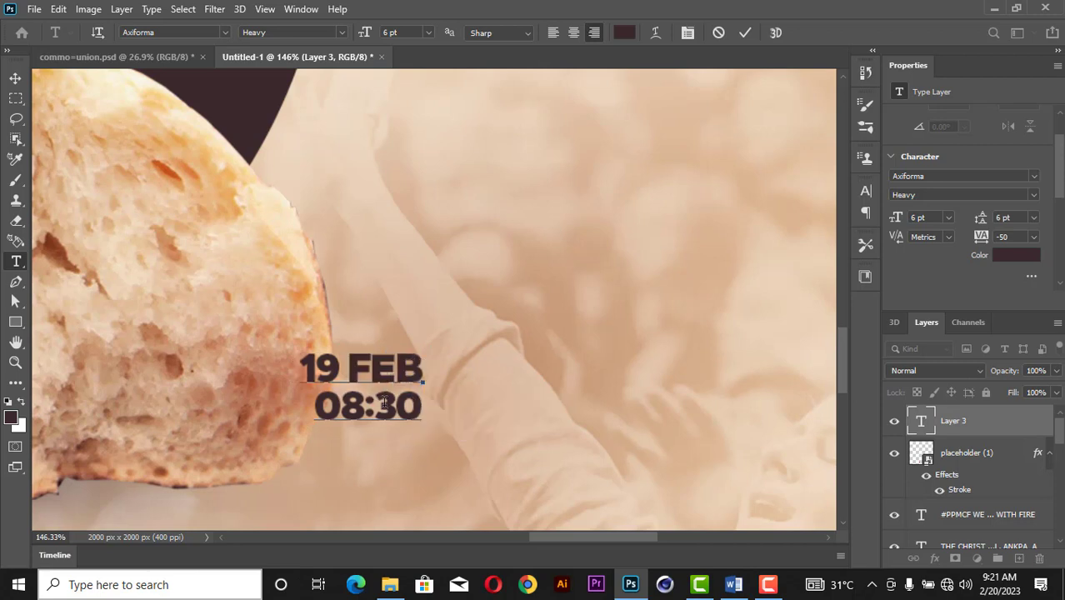
# - Color the 08:30 line tan (b39c77) by sampling the COMMUNION lettering, set it to SemiBold, and commit the text
pyautogui.moveTo(321, 408); pyautogui.dragTo(422, 418)
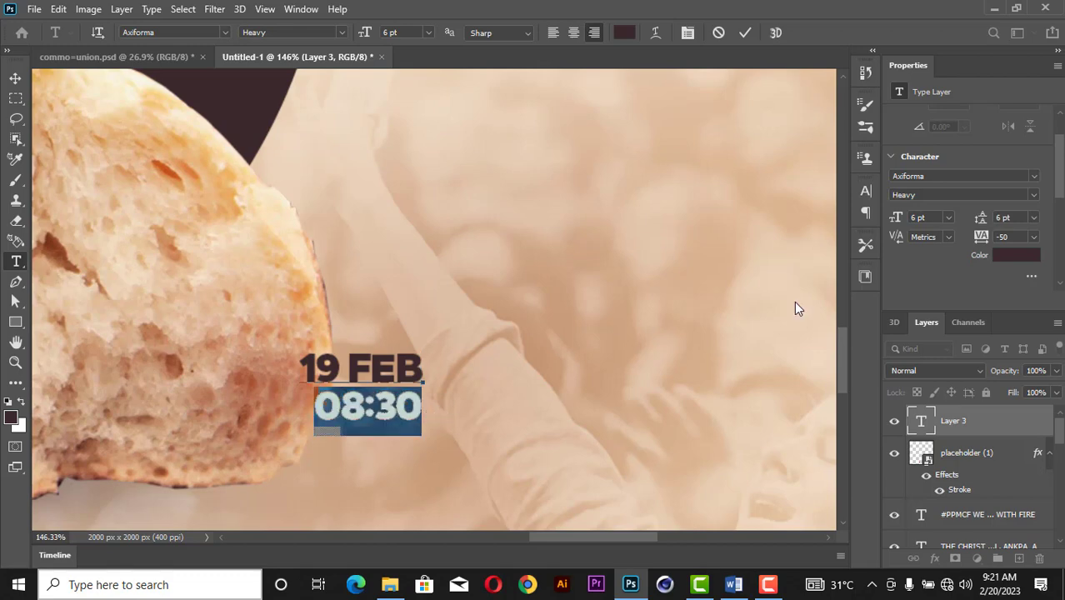
pyautogui.scroll(-5, 602, 247)
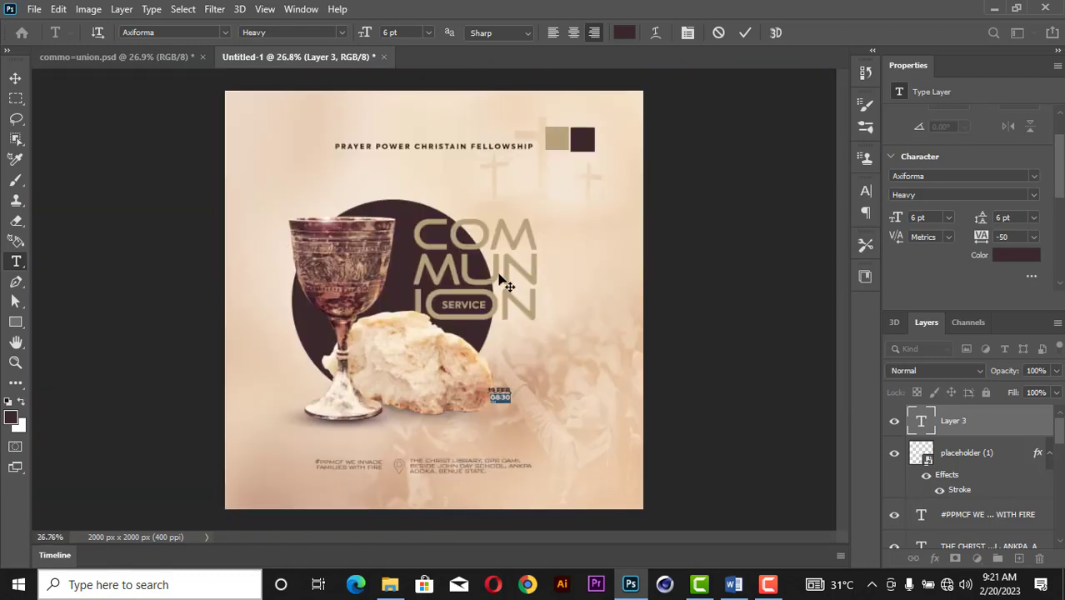
pyautogui.scroll(2, 510, 301)
pyautogui.click(1026, 256)
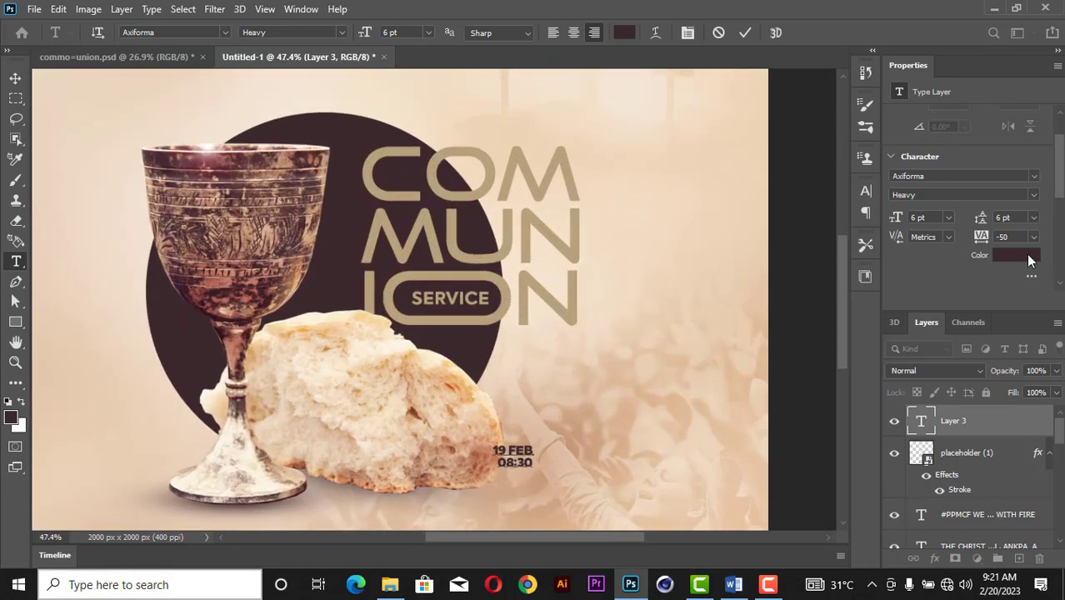
pyautogui.click(425, 220)
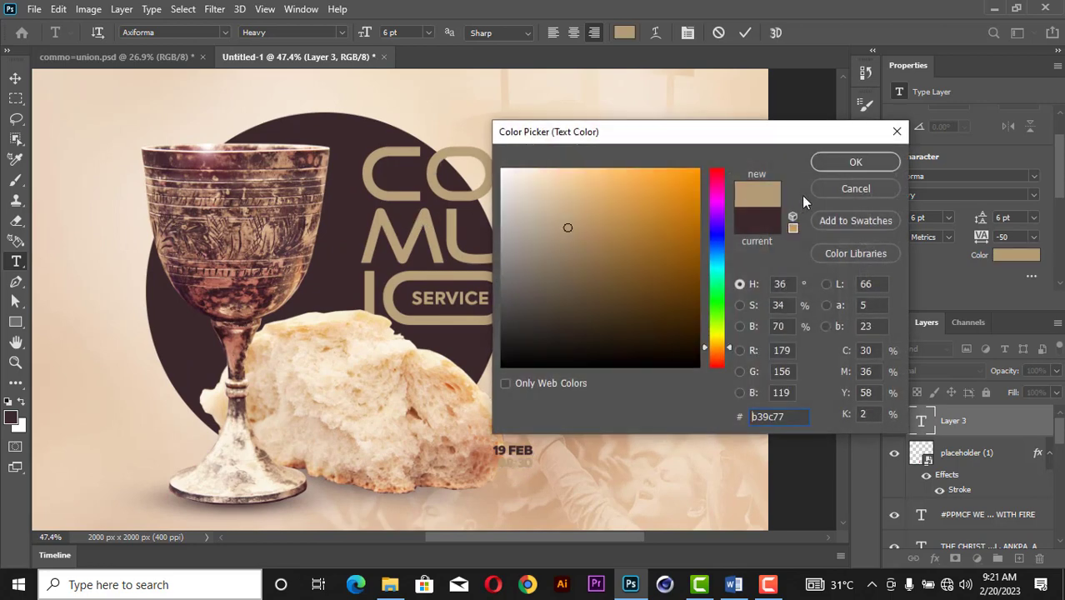
pyautogui.click(838, 162)
pyautogui.scroll(3, 518, 490)
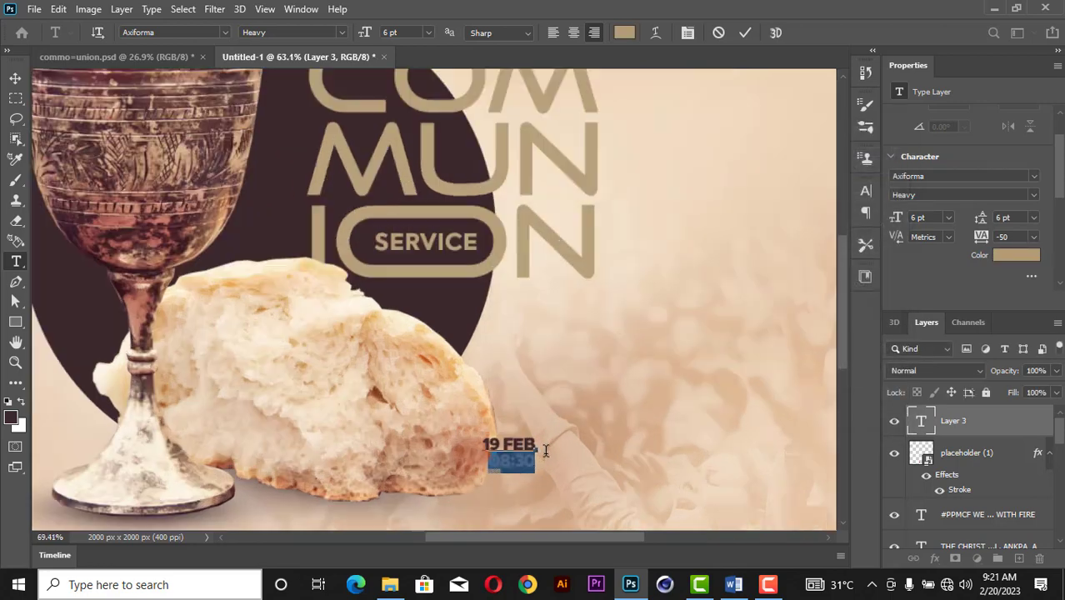
pyautogui.click(1034, 195)
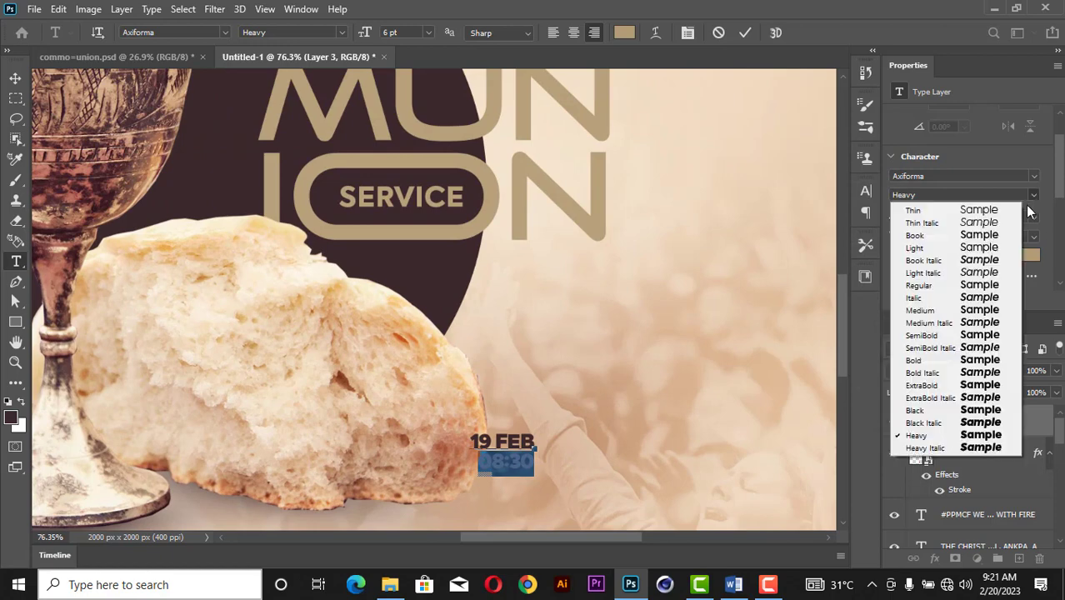
pyautogui.click(925, 335)
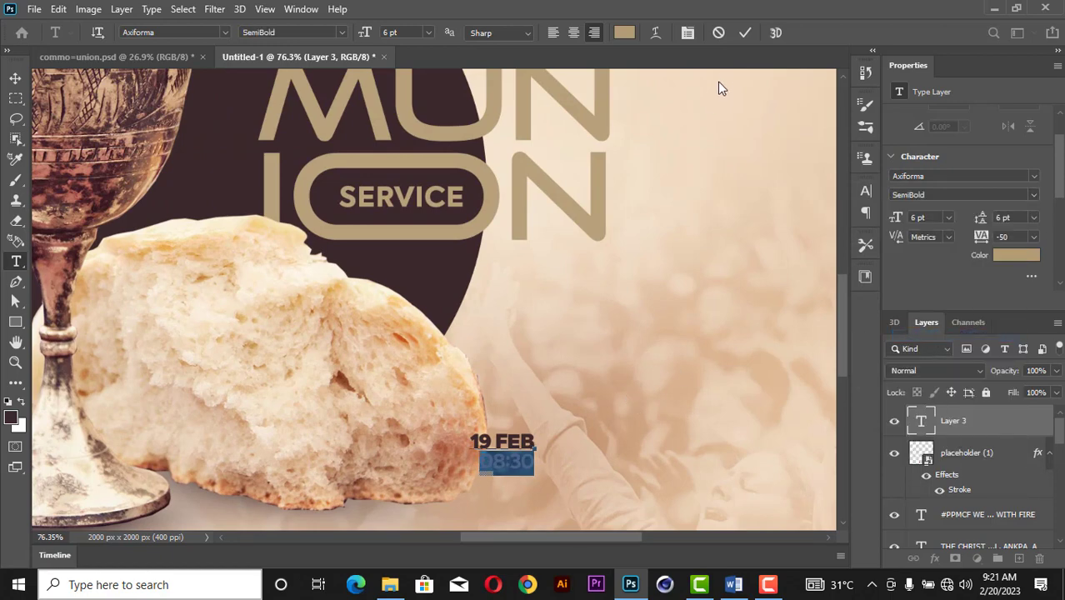
pyautogui.click(745, 32)
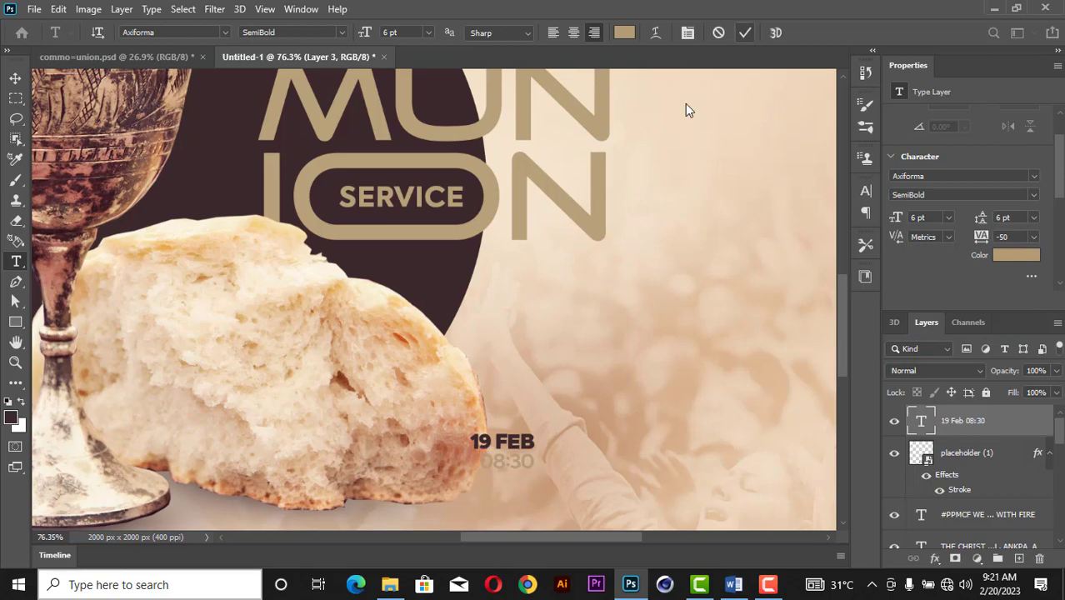
# - Scale the date and time text to about 156% and place it beside the bread, right-aligned with the COMMUNION lettering
pyautogui.click(15, 77)
pyautogui.scroll(-4, 516, 442)
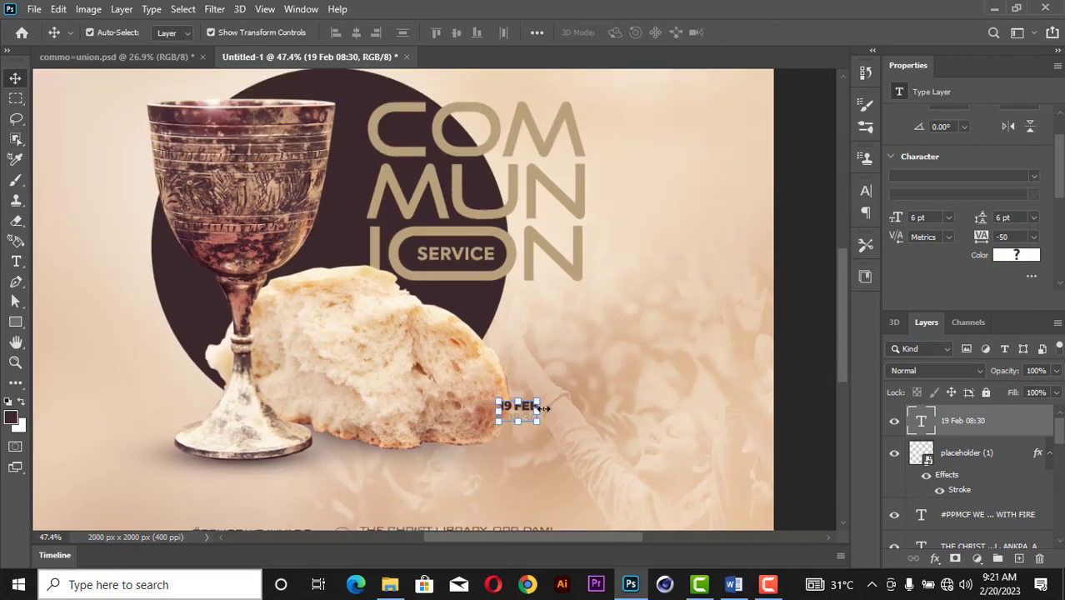
pyautogui.scroll(4, 509, 438)
pyautogui.moveTo(555, 397); pyautogui.dragTo(614, 372)
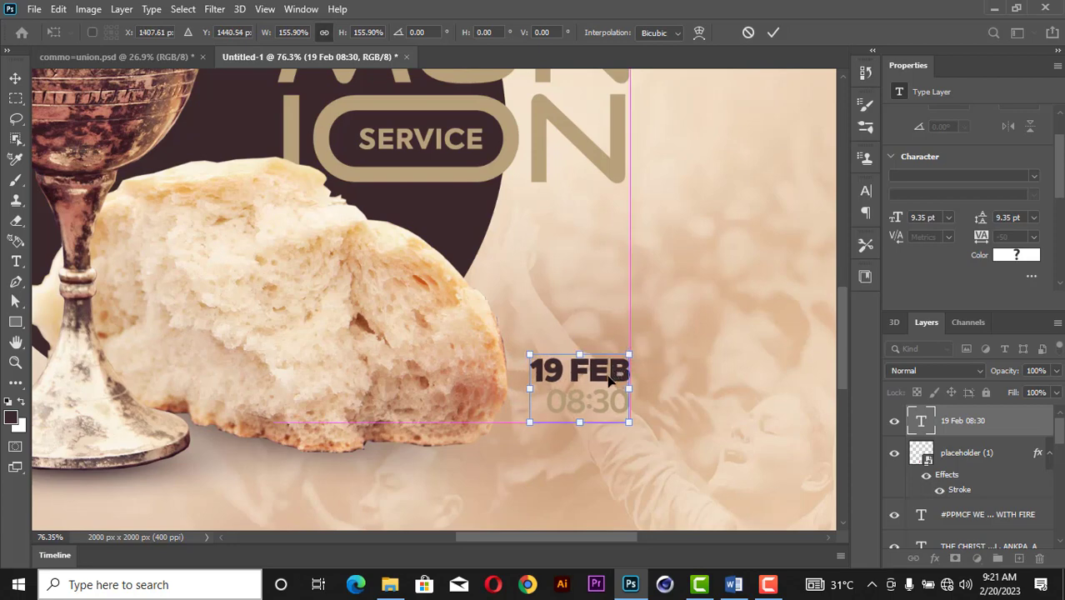
pyautogui.scroll(5, 613, 416)
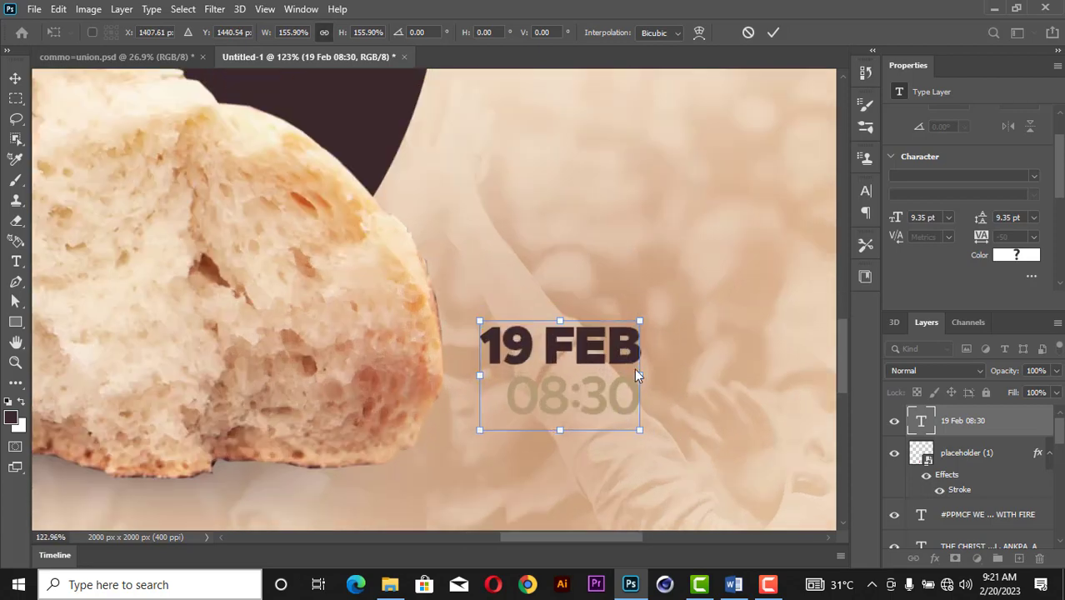
pyautogui.click(775, 33)
# - Darken the 08:30 line's text color to brown 726044
pyautogui.press('t')
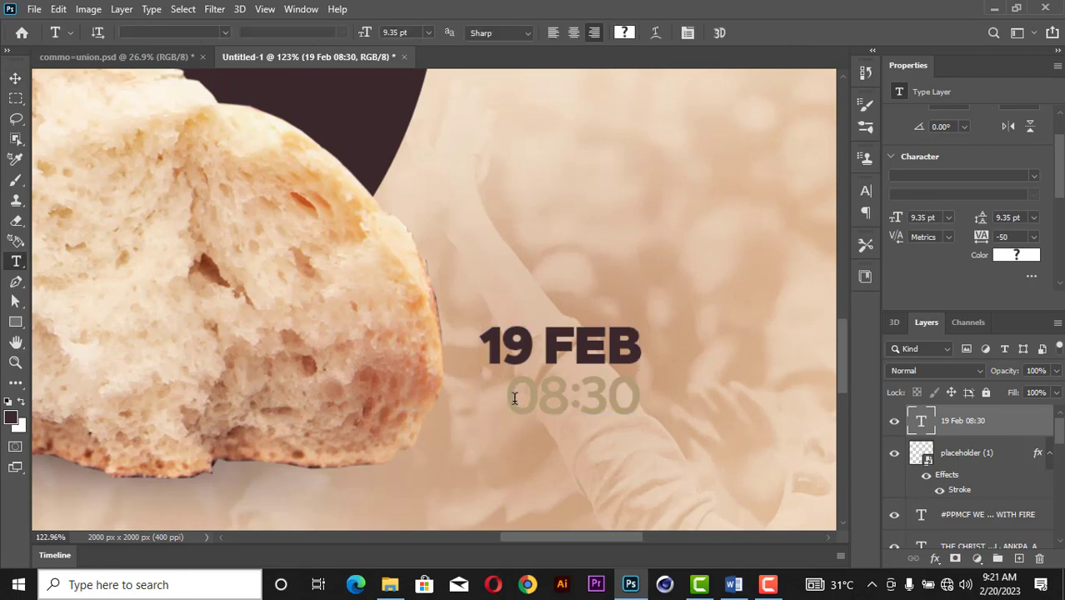
pyautogui.click(514, 399)
pyautogui.moveTo(518, 398); pyautogui.dragTo(646, 393)
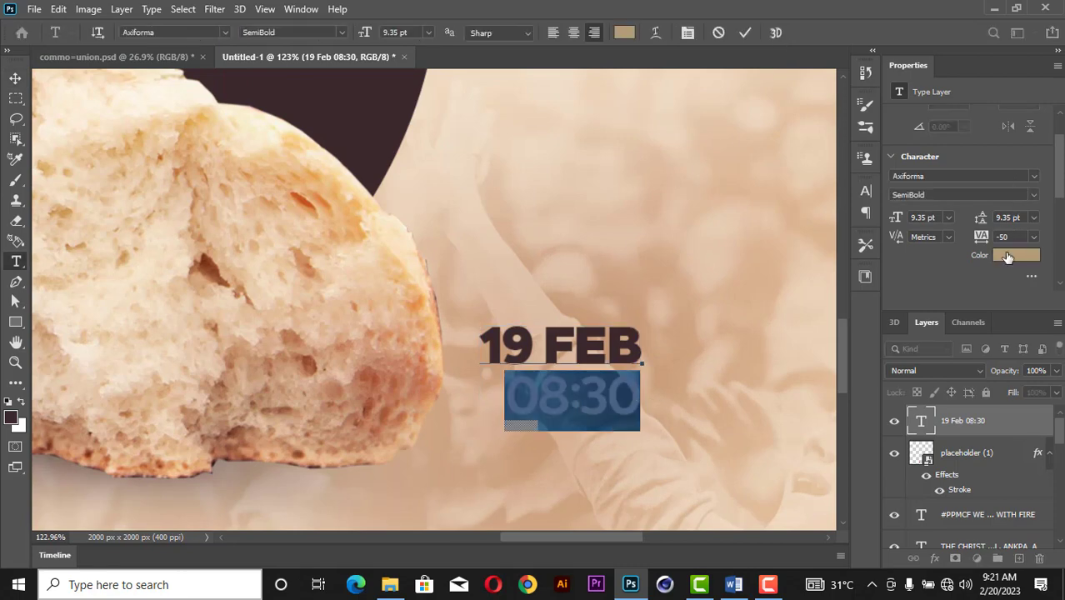
pyautogui.click(1006, 257)
pyautogui.moveTo(691, 136); pyautogui.dragTo(897, 61)
pyautogui.moveTo(789, 181); pyautogui.dragTo(785, 204)
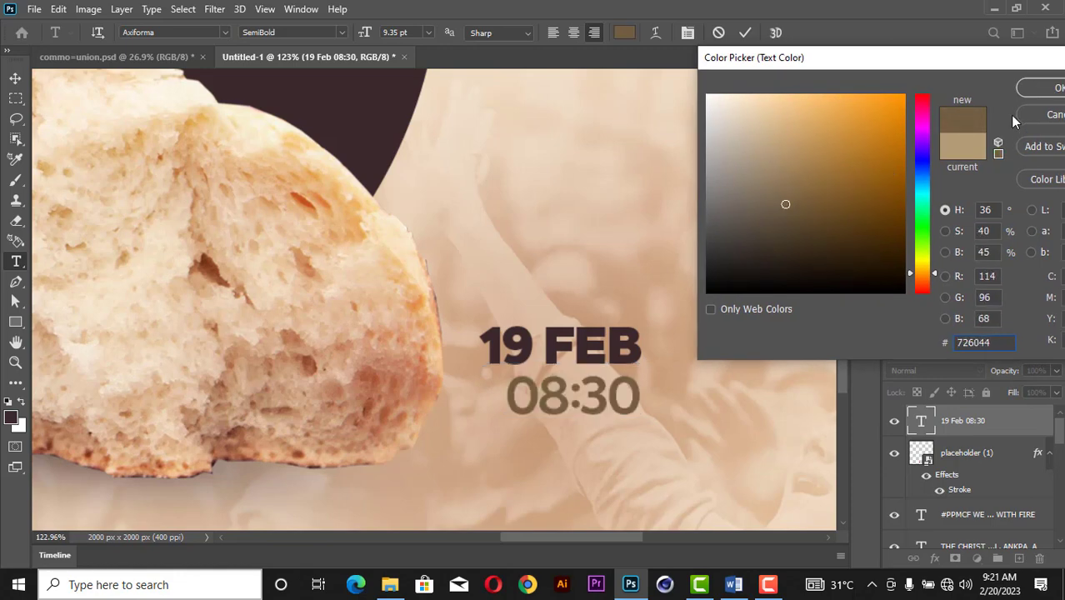
pyautogui.click(1046, 88)
pyautogui.write('z')
pyautogui.rightClick(666, 262)
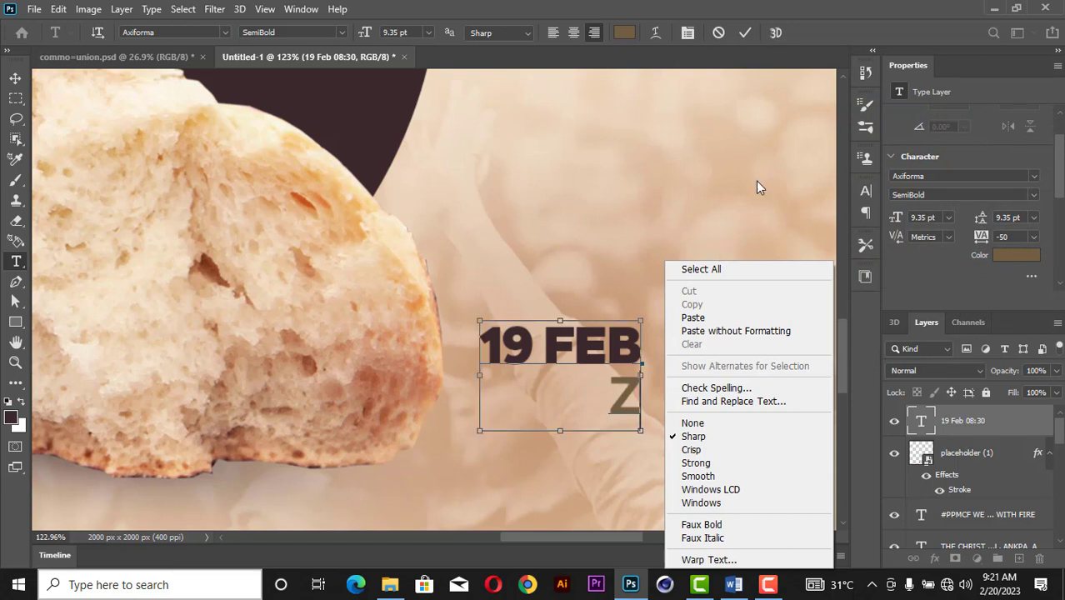
# - Undo the stray letter typed over the 08:30 line and commit the date and time text
pyautogui.click(717, 37)
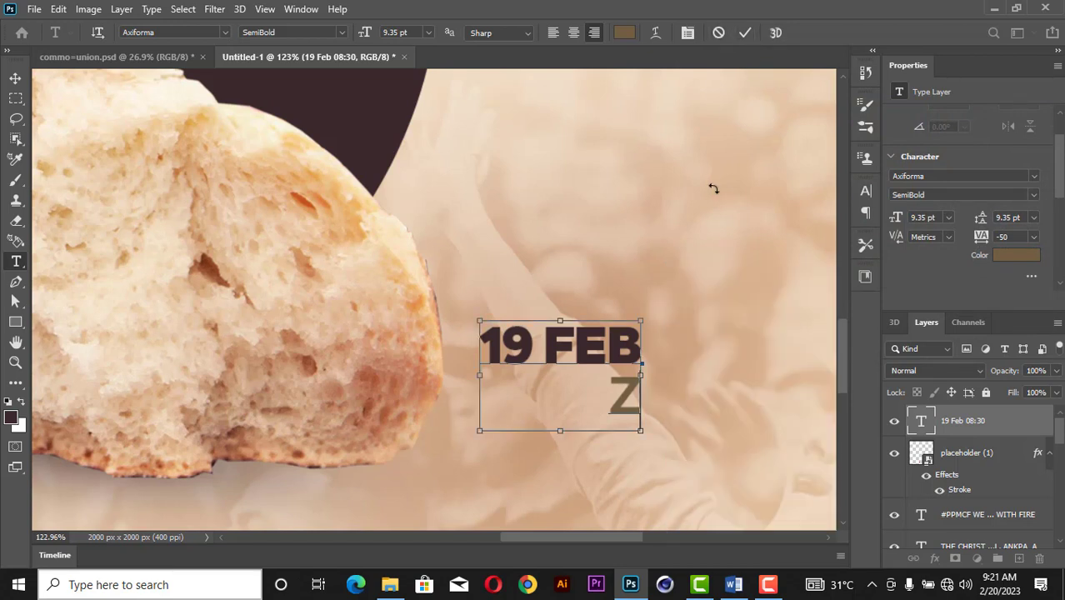
pyautogui.hotkey('ctrl', 'z')
pyautogui.click(747, 32)
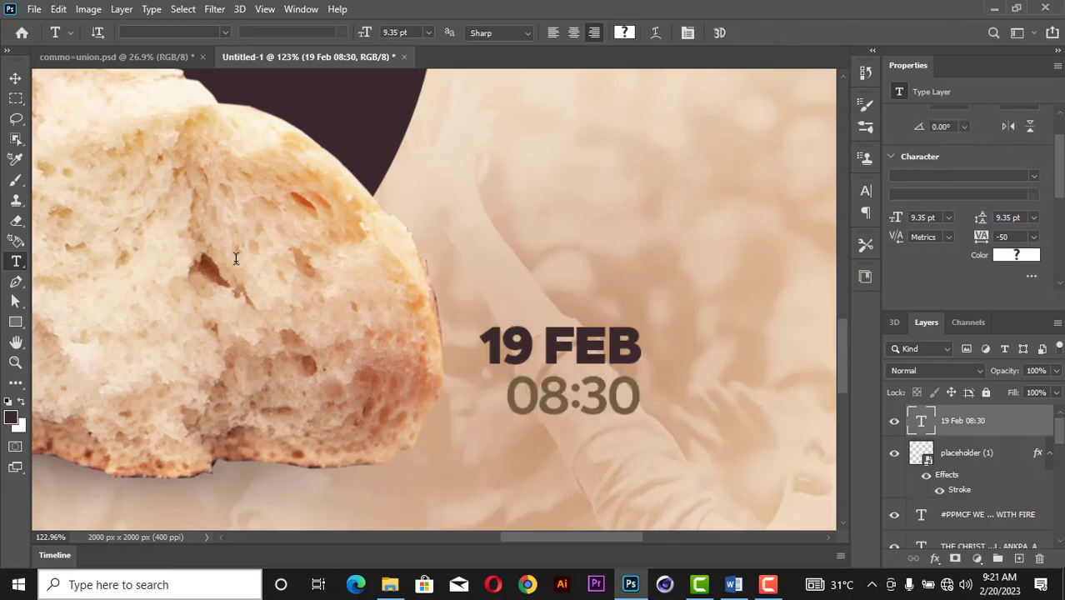
pyautogui.press('z')
pyautogui.rightClick(575, 269)
pyautogui.click(578, 269)
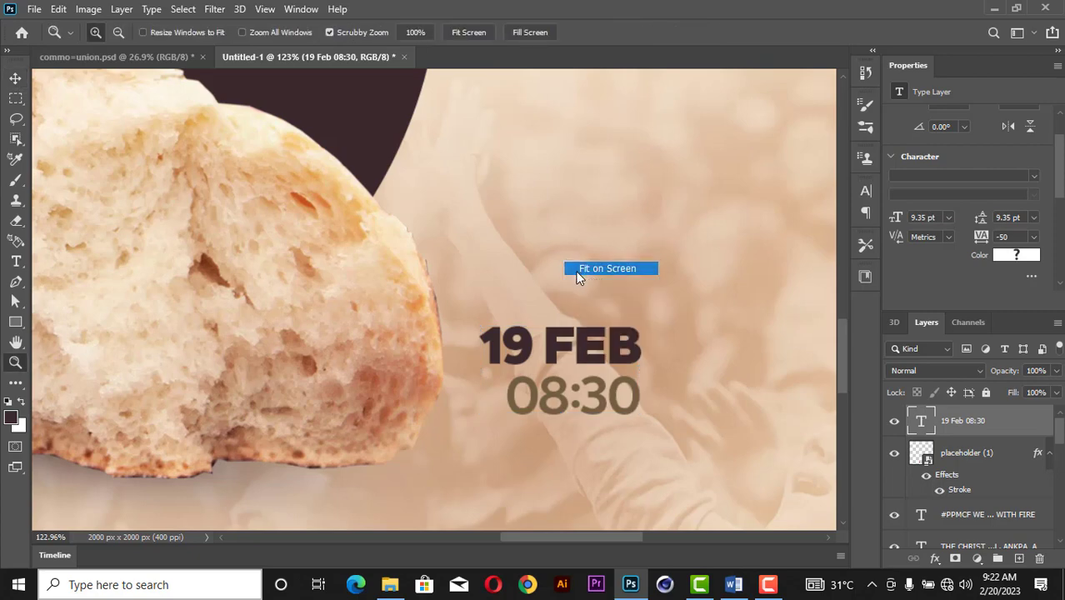
# - Delete the tan and dark maroon color sample squares beside the fellowship heading
pyautogui.click(17, 78)
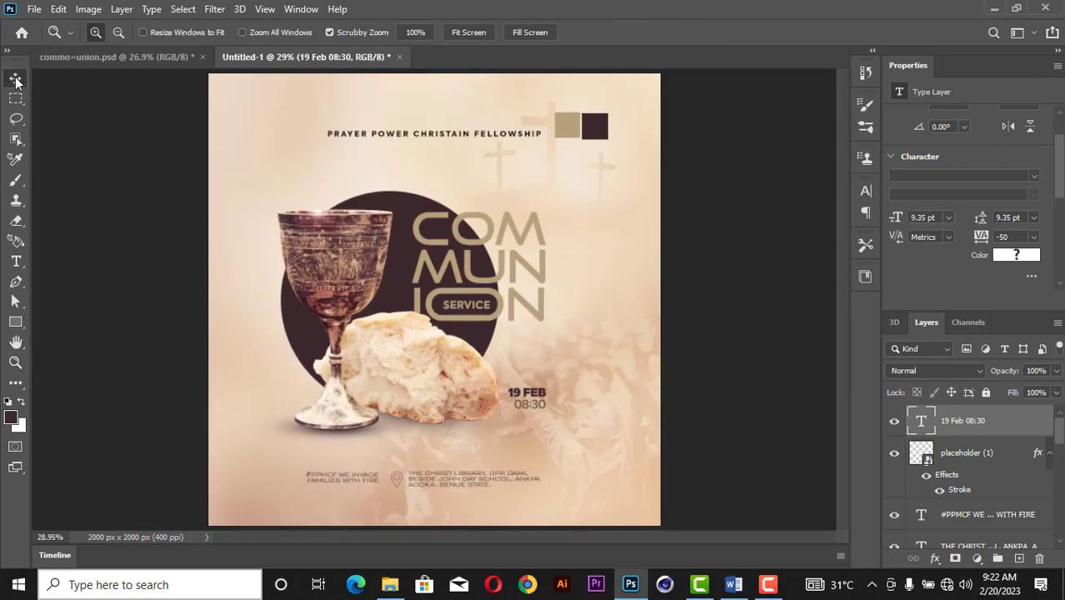
pyautogui.click(792, 227)
pyautogui.click(591, 132)
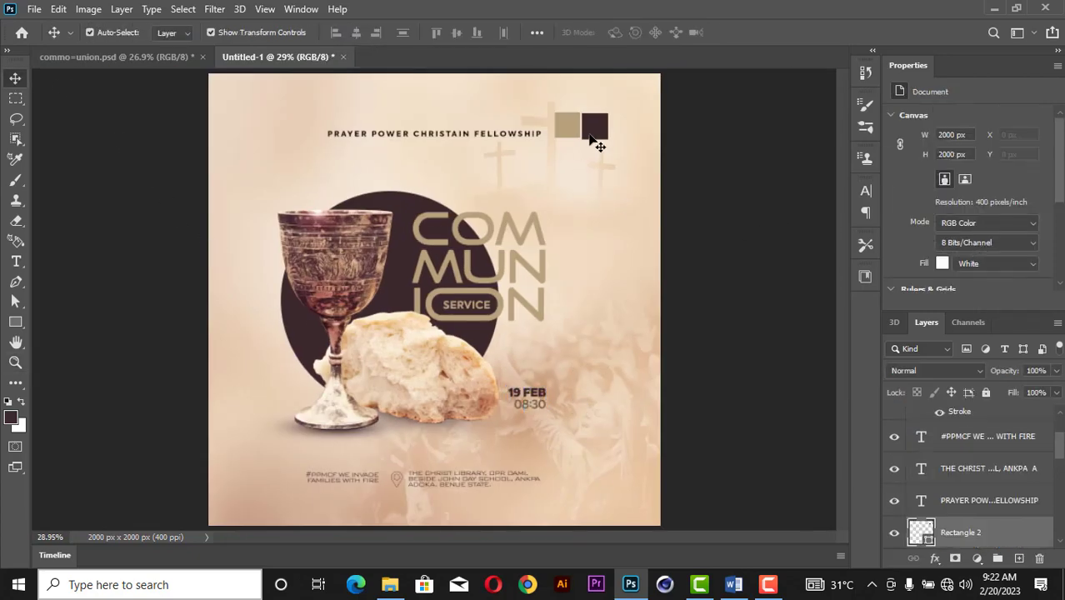
pyautogui.click(565, 122)
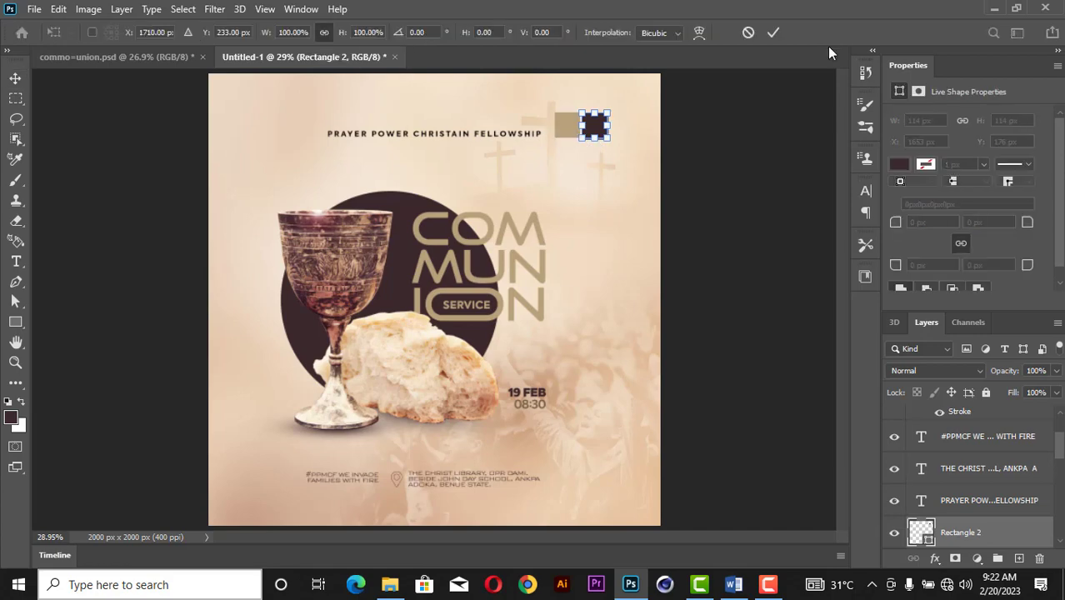
pyautogui.click(775, 36)
pyautogui.scroll(4, 578, 124)
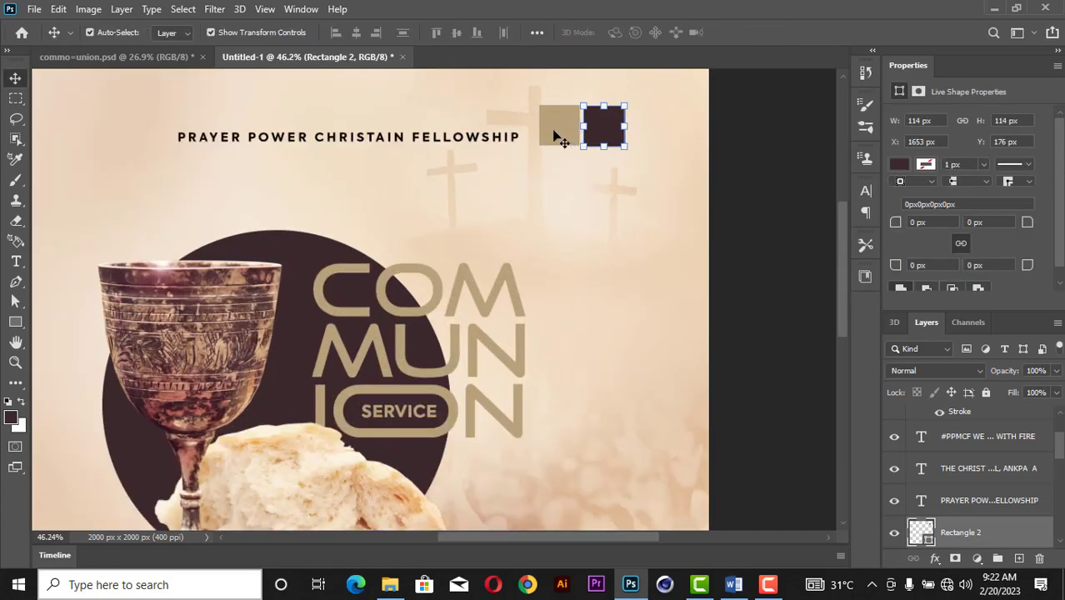
pyautogui.keyDown('shift'); pyautogui.click(560, 134); pyautogui.keyUp('shift')
pyautogui.press('Delete')
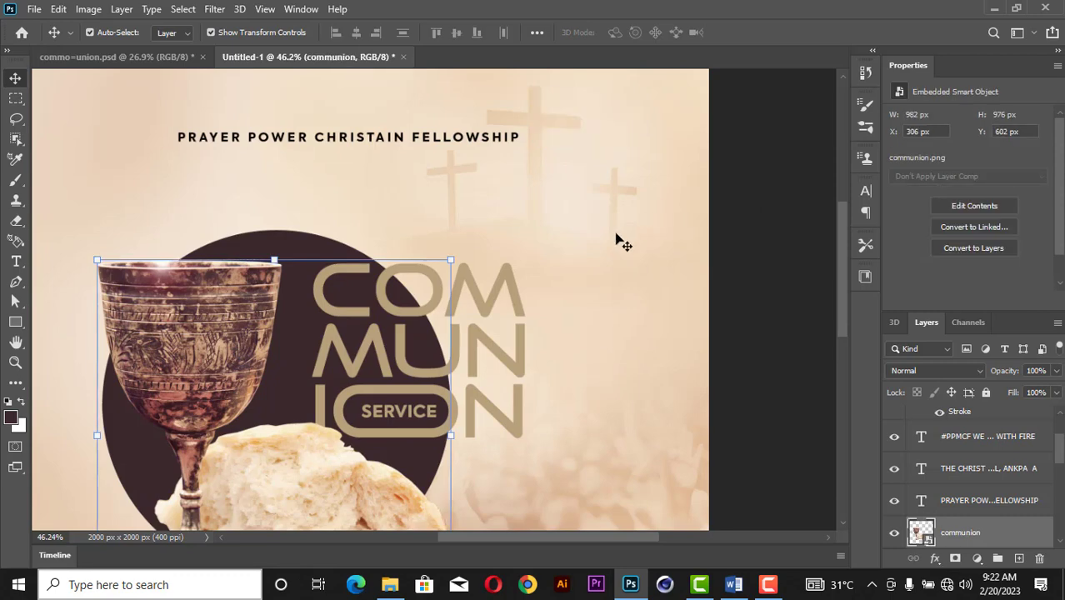
# - Draw an ellipse about 186 by 96 px over the 19 FEB text beside the bread
pyautogui.press('z')
pyautogui.rightClick(559, 185)
pyautogui.click(583, 197)
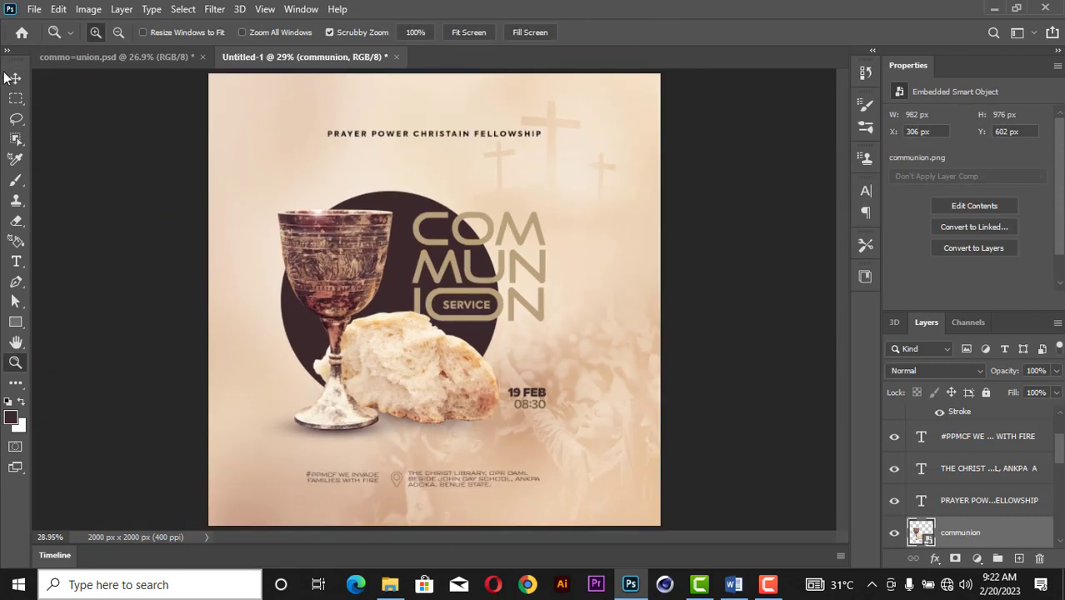
pyautogui.press('v')
pyautogui.click(704, 334)
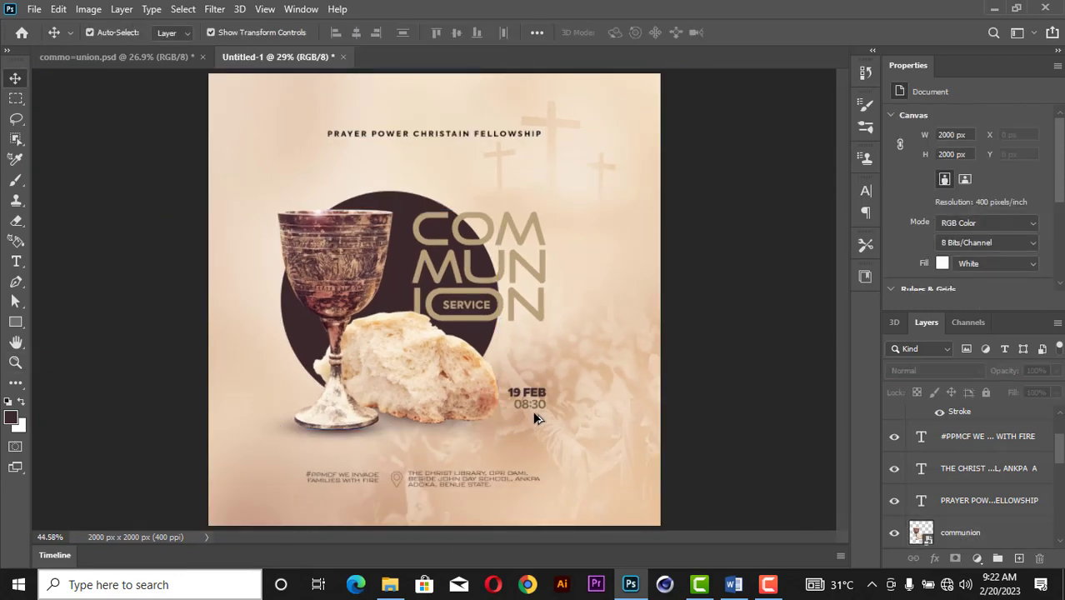
pyautogui.scroll(3, 531, 408)
pyautogui.click(17, 319)
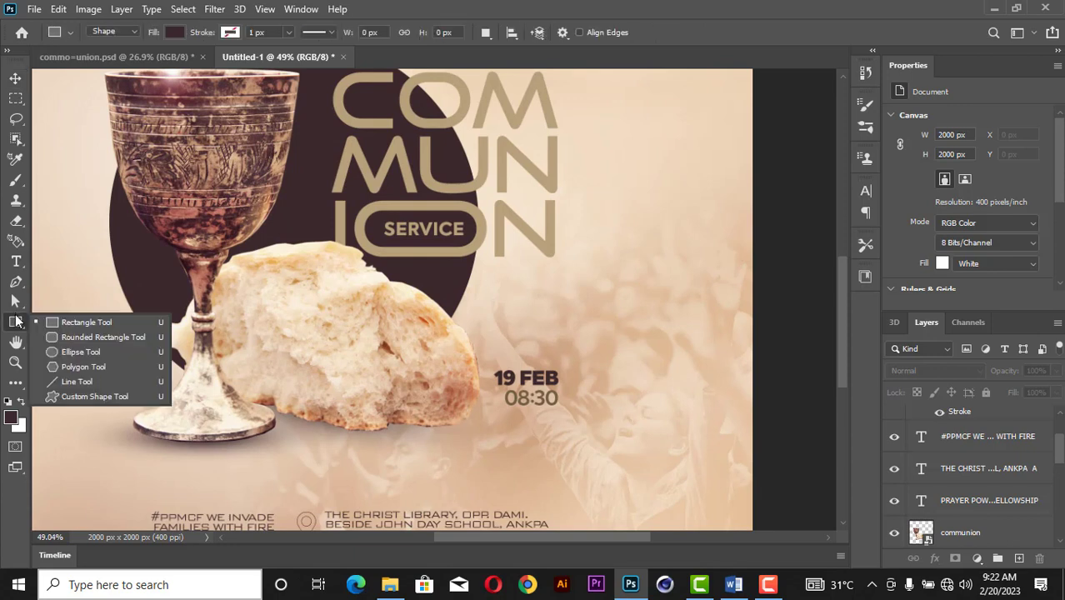
pyautogui.click(61, 354)
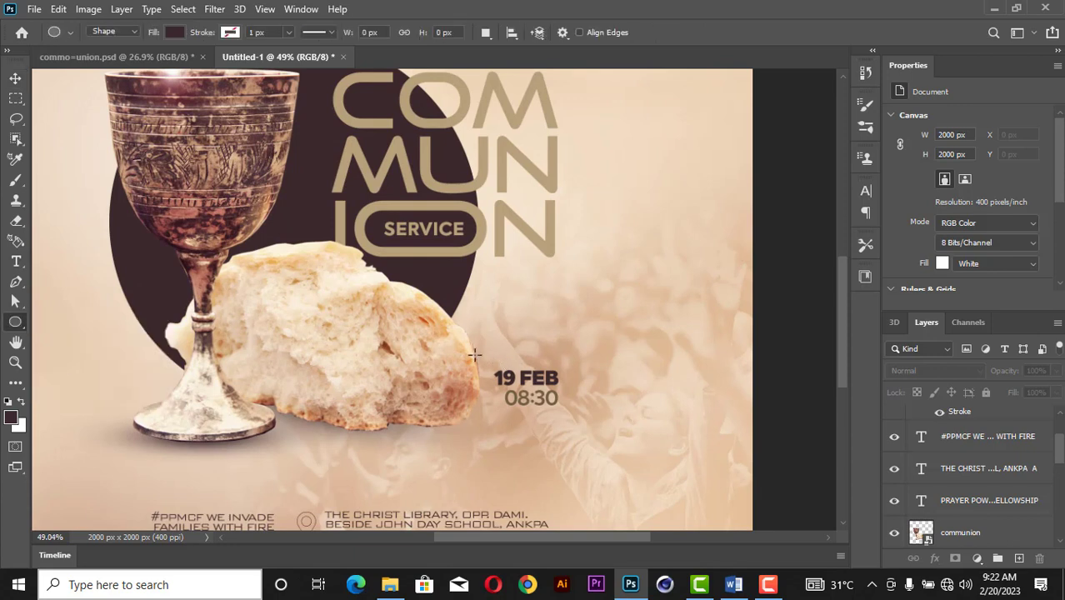
pyautogui.moveTo(476, 357); pyautogui.dragTo(549, 394)
# - Remove the ellipse's fill and give it a dark maroon stroke 2 px wide
pyautogui.click(896, 190)
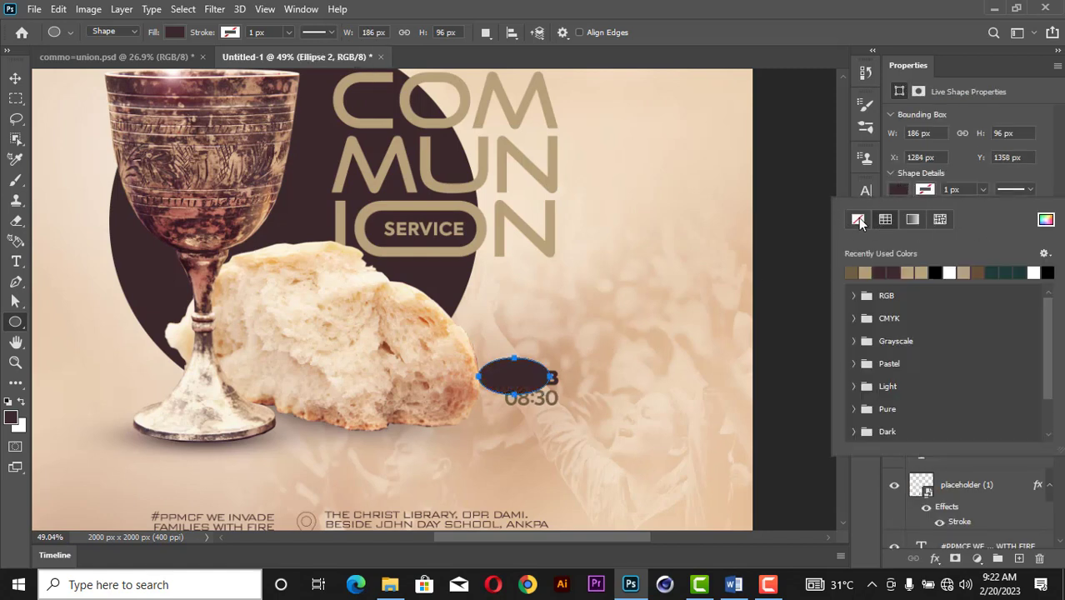
pyautogui.click(858, 219)
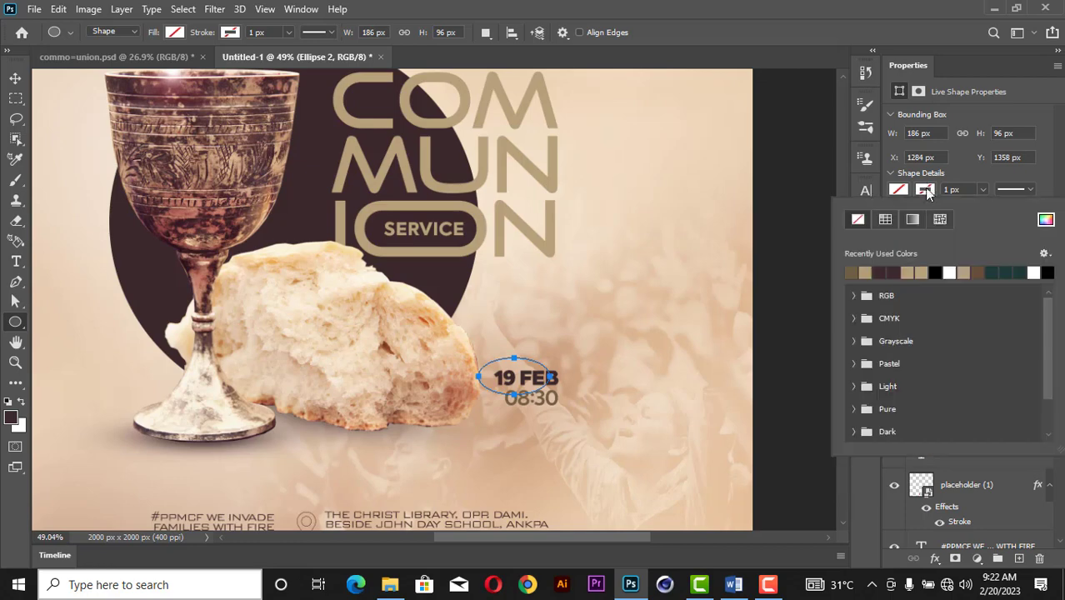
pyautogui.click(888, 272)
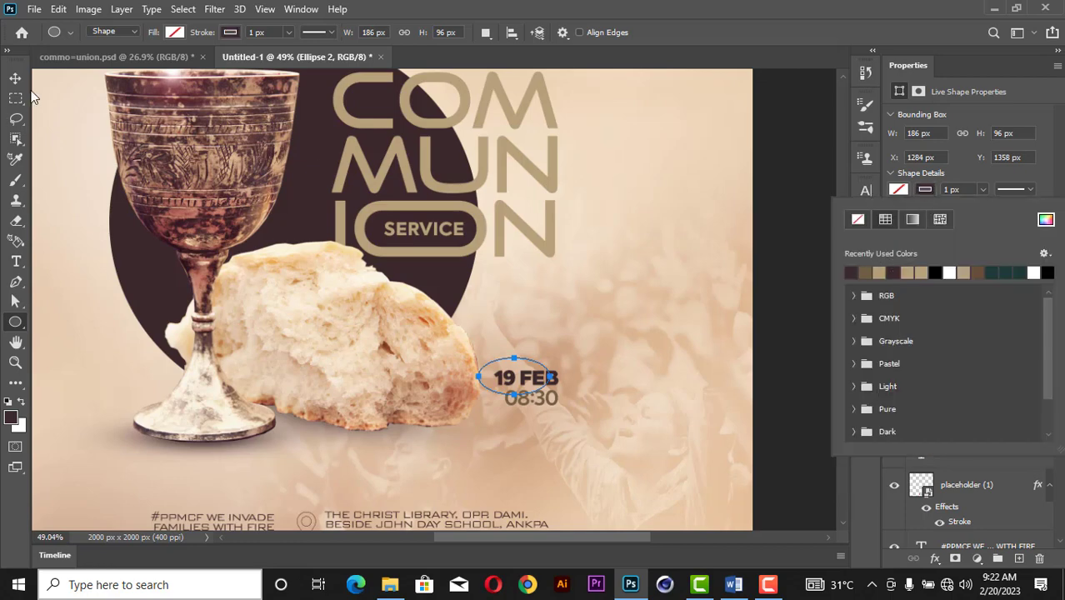
pyautogui.click(266, 32)
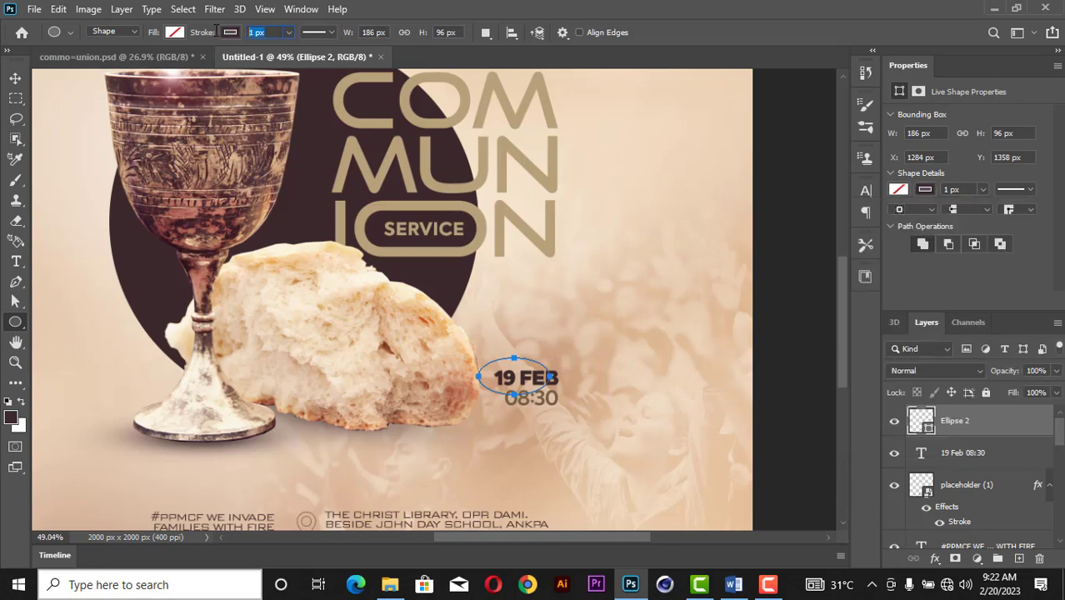
pyautogui.write('12')
pyautogui.press('Return')
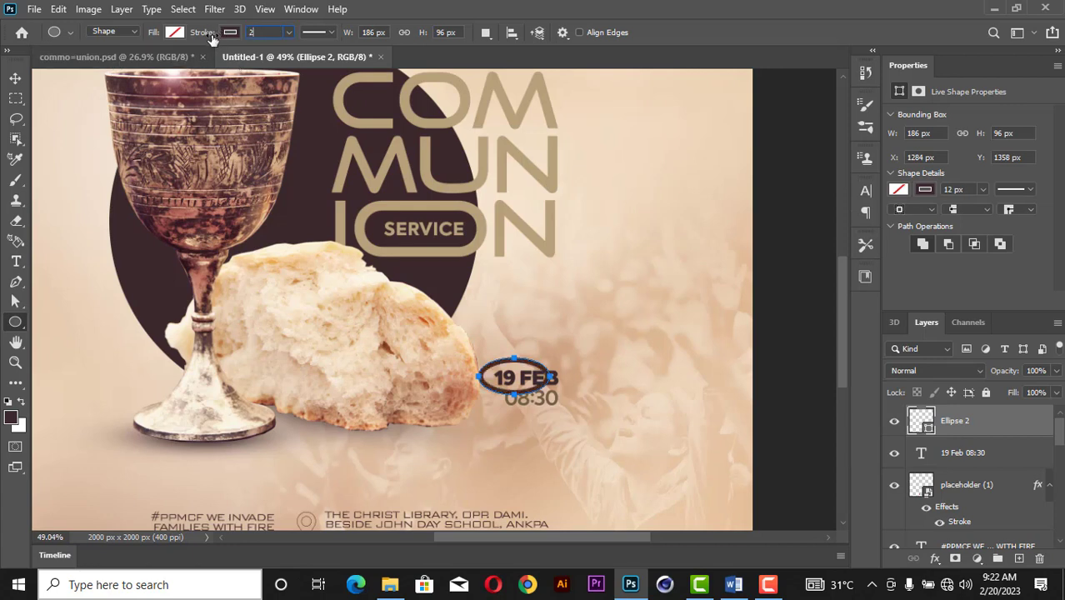
pyautogui.press('Return')
# - Rotate the ellipse to about -27.4°, center it around the date and time text, and commit the transform
pyautogui.click(15, 77)
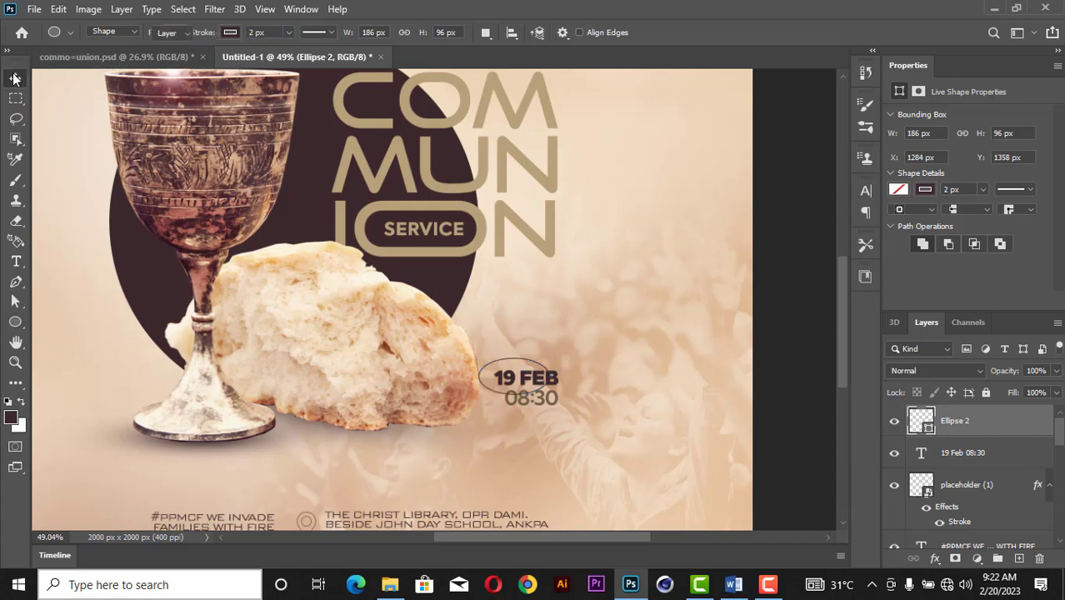
pyautogui.scroll(8, 540, 394)
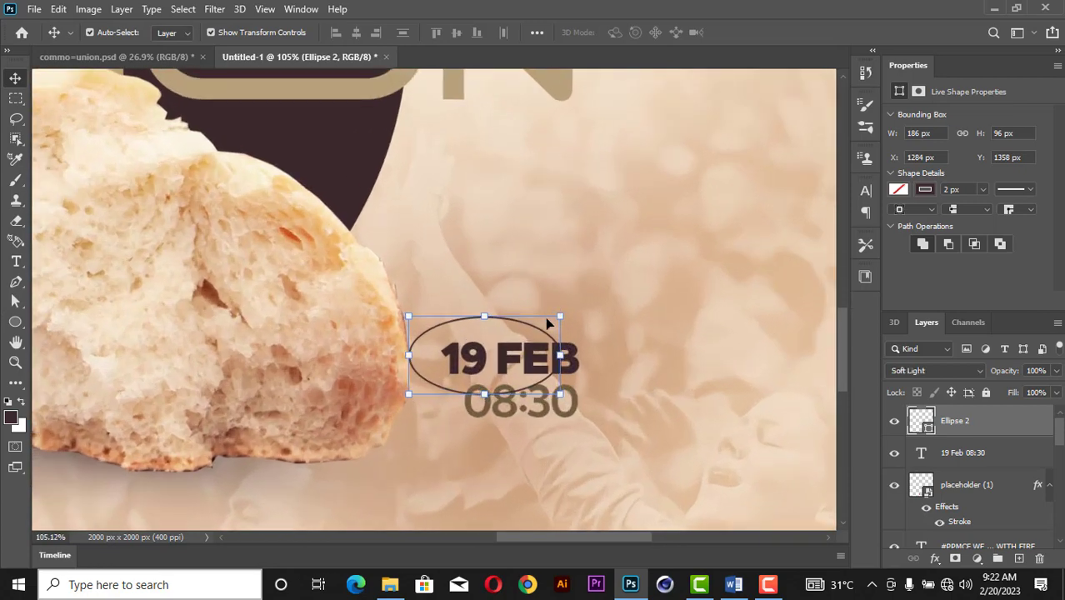
pyautogui.click(546, 317)
pyautogui.click(537, 327)
pyautogui.moveTo(563, 315); pyautogui.dragTo(569, 251)
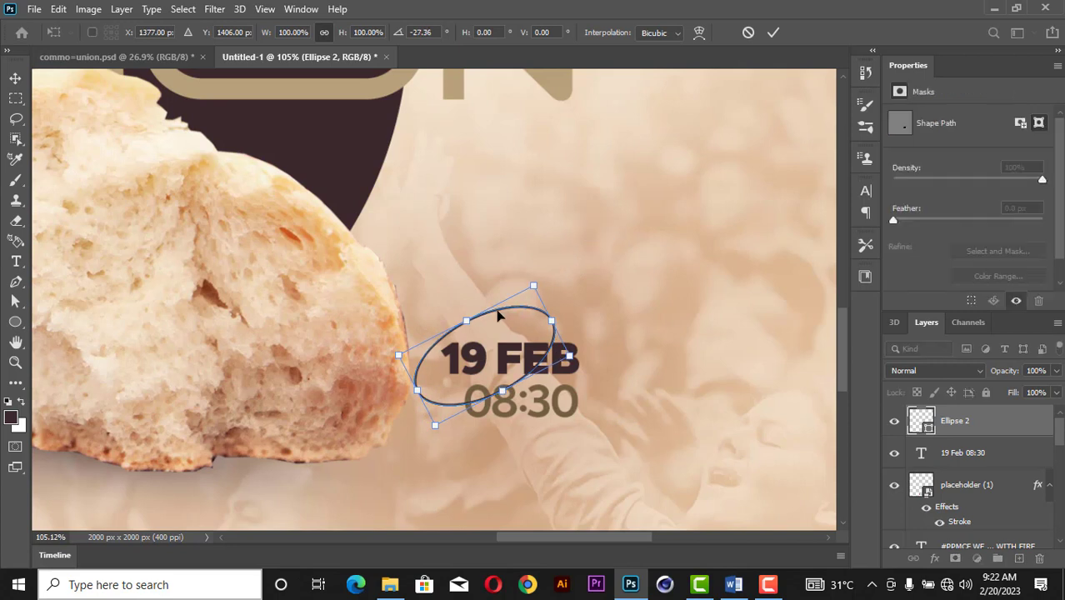
pyautogui.moveTo(521, 336); pyautogui.dragTo(546, 337)
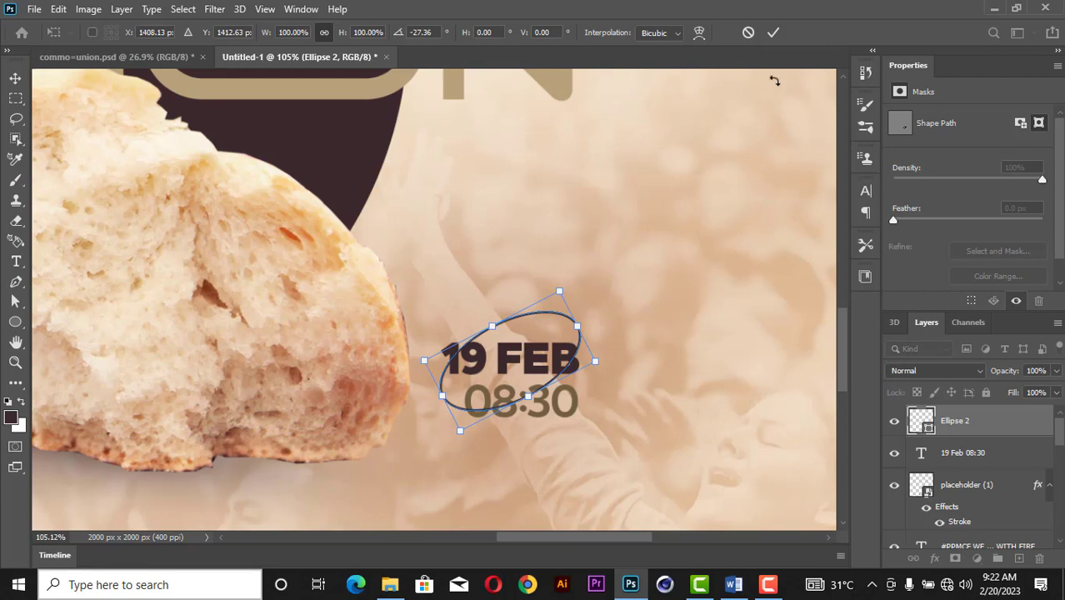
pyautogui.click(772, 31)
# - Review the ellipse, the fellowship heading and the overall flyer layout at full view
pyautogui.press('z')
pyautogui.rightClick(644, 313)
pyautogui.click(664, 320)
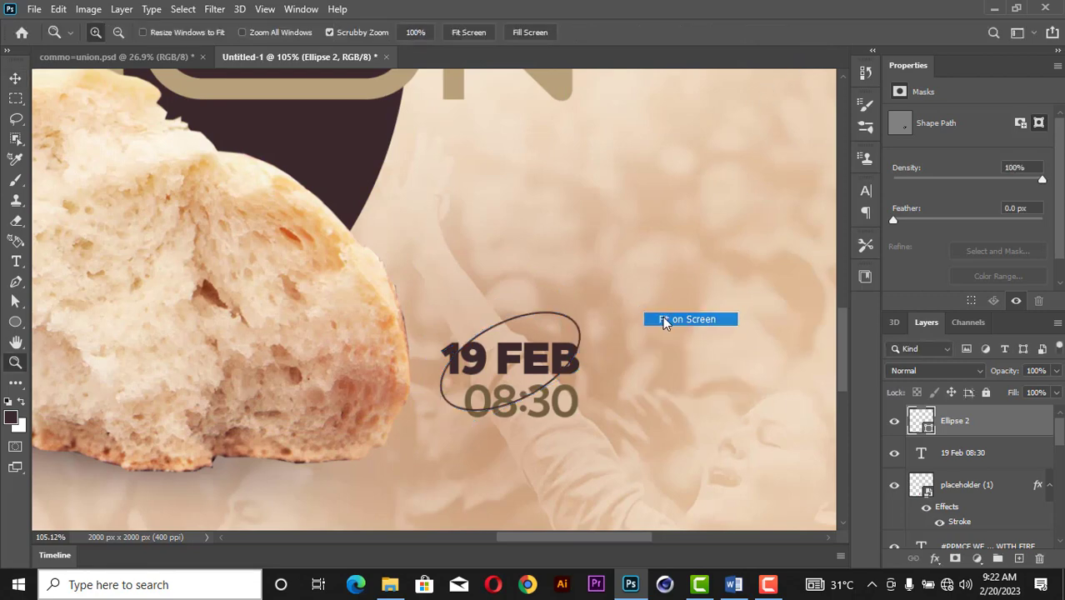
pyautogui.scroll(5, 472, 435)
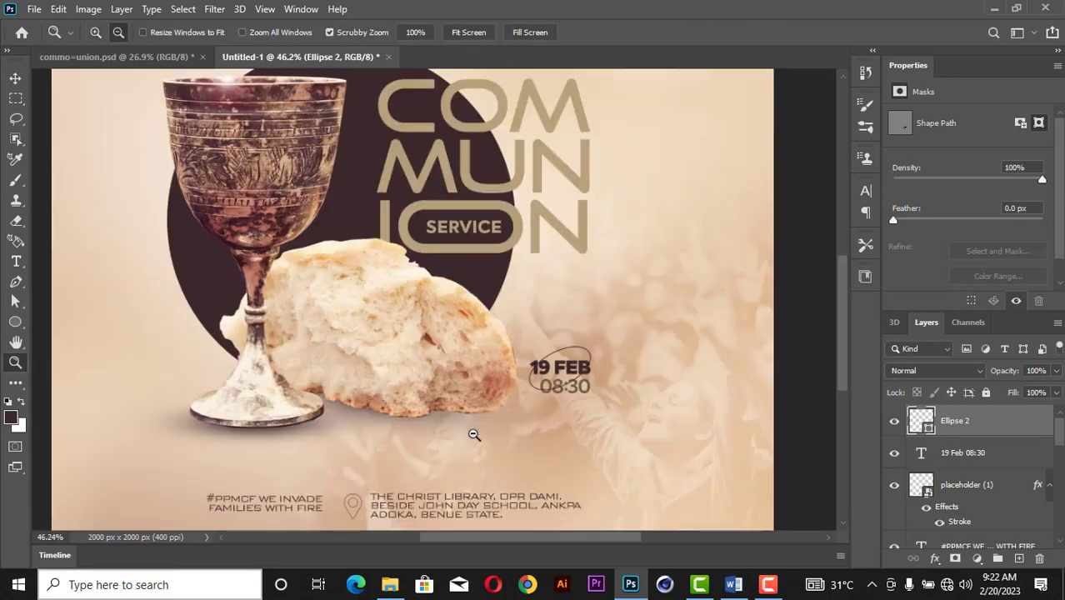
pyautogui.scroll(-4, 476, 432)
pyautogui.click(15, 77)
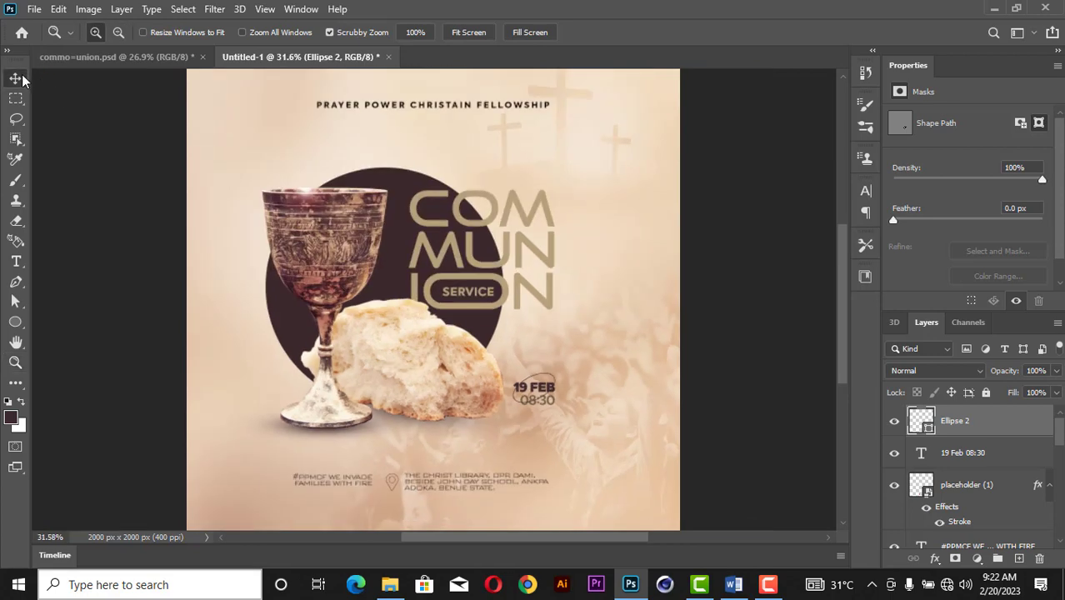
pyautogui.click(750, 291)
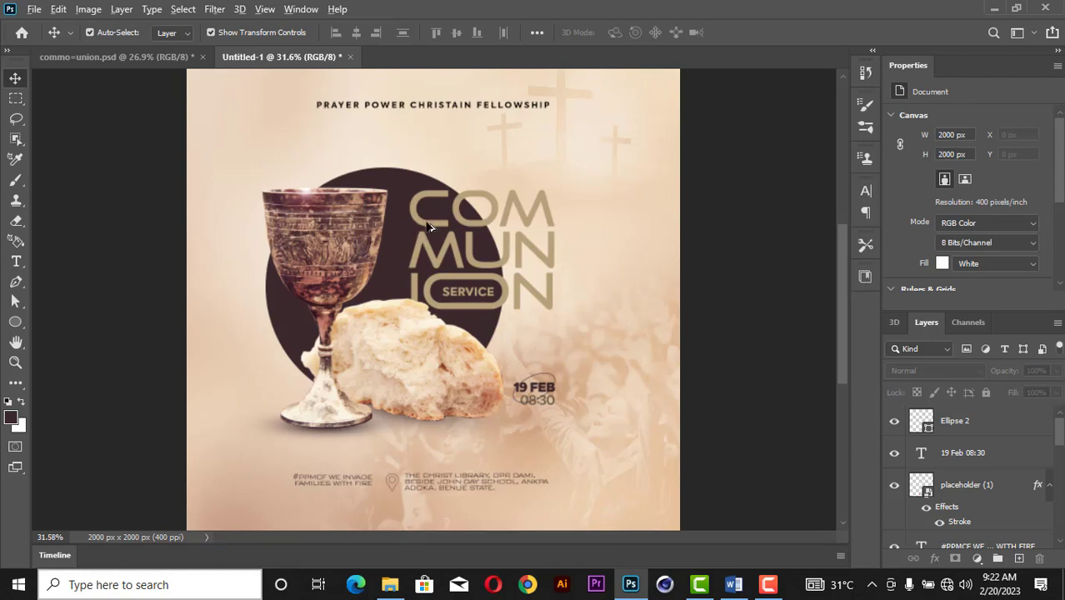
pyautogui.scroll(-2, 406, 226)
pyautogui.scroll(1, 408, 193)
pyautogui.click(435, 135)
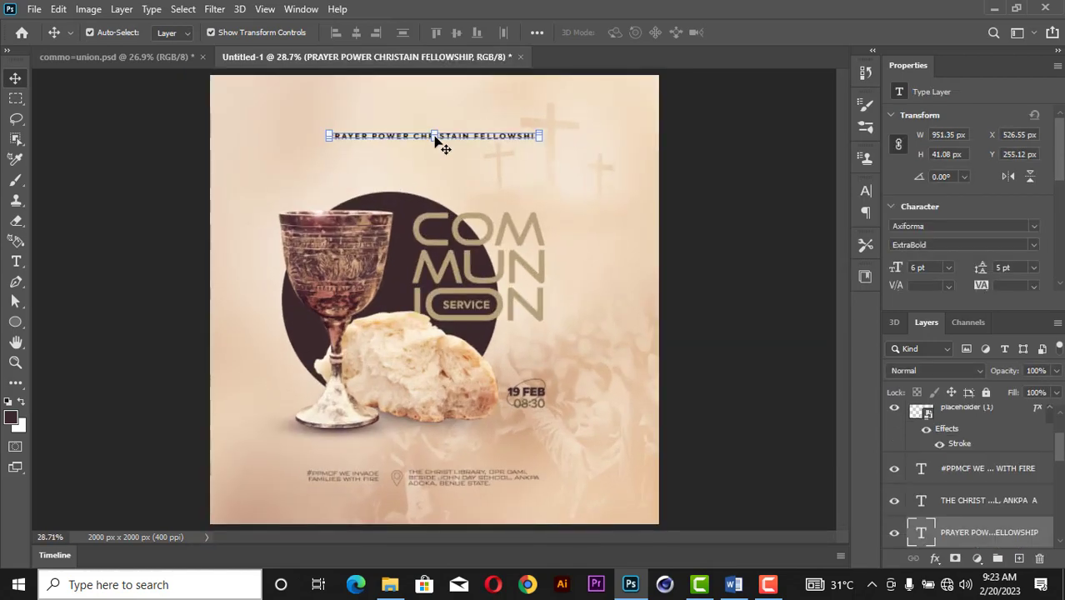
pyautogui.click(722, 192)
# - Add a new layer above the date ellipse and set the Brush foreground color to a pale yellow
pyautogui.scroll(2, 1007, 452)
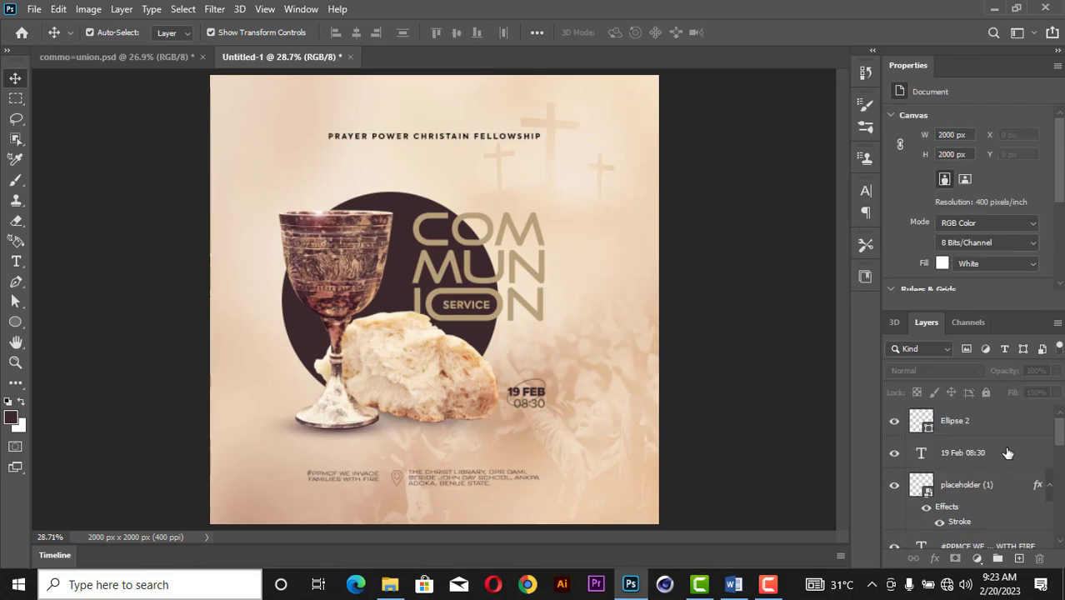
pyautogui.scroll(-3, 1010, 439)
pyautogui.scroll(3, 943, 411)
pyautogui.click(963, 420)
pyautogui.click(1019, 558)
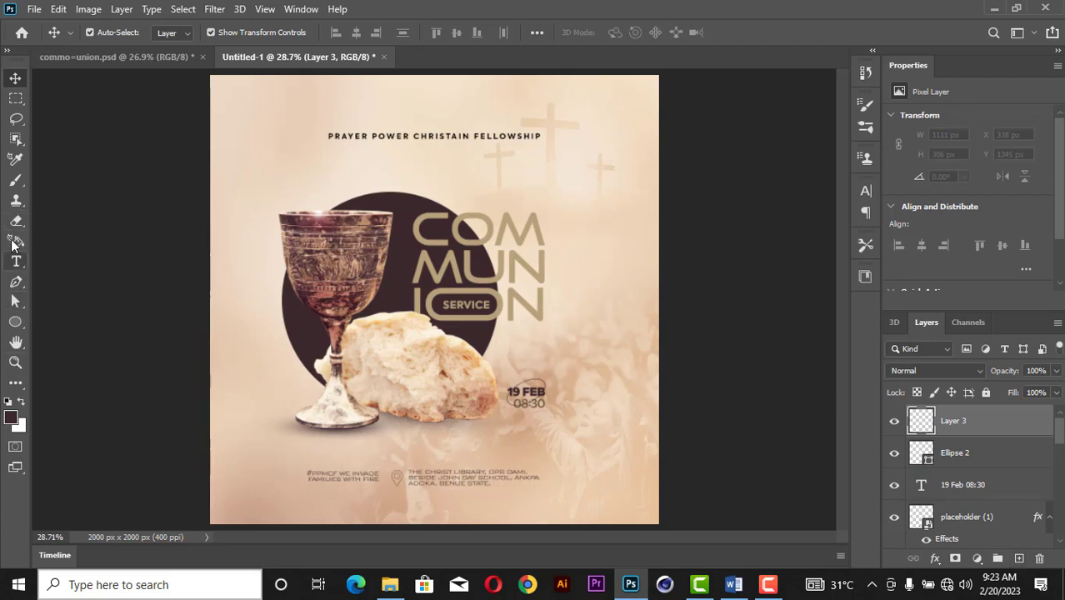
pyautogui.click(16, 179)
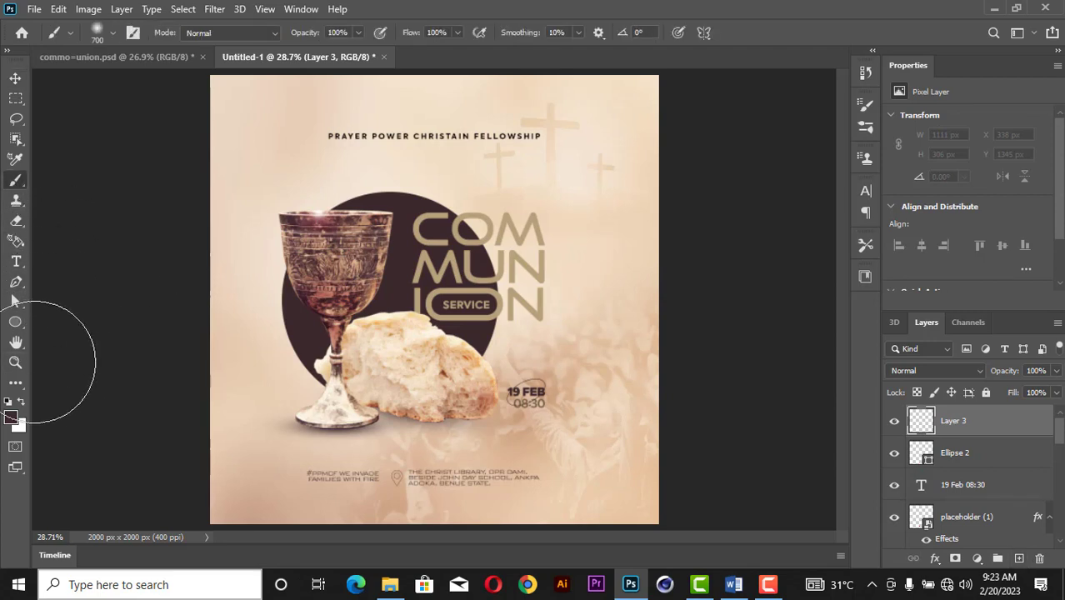
pyautogui.click(10, 416)
pyautogui.click(867, 263)
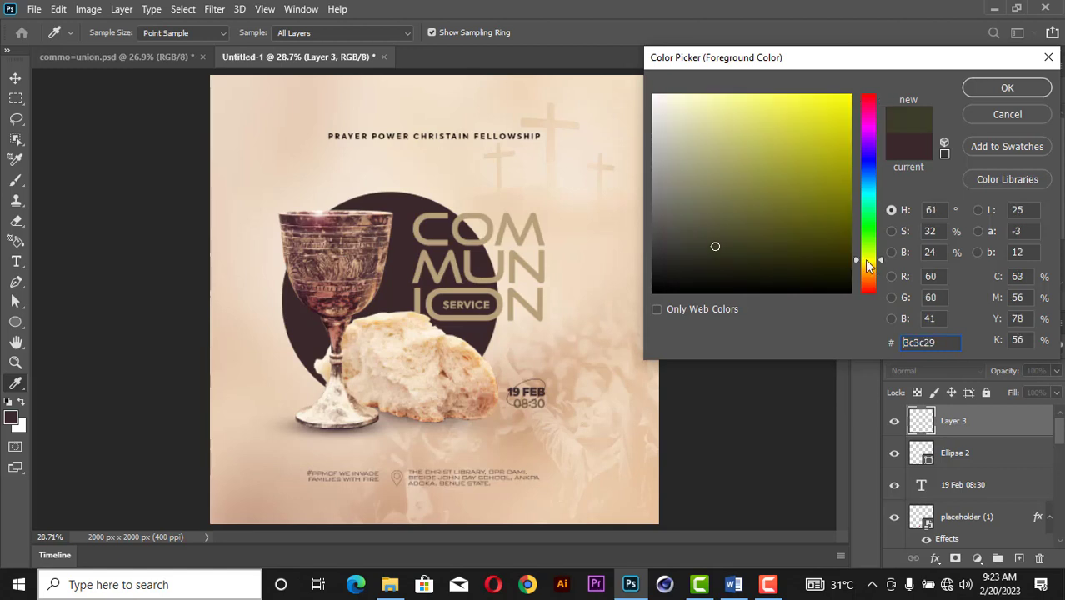
pyautogui.moveTo(729, 158); pyautogui.dragTo(706, 133)
pyautogui.click(977, 93)
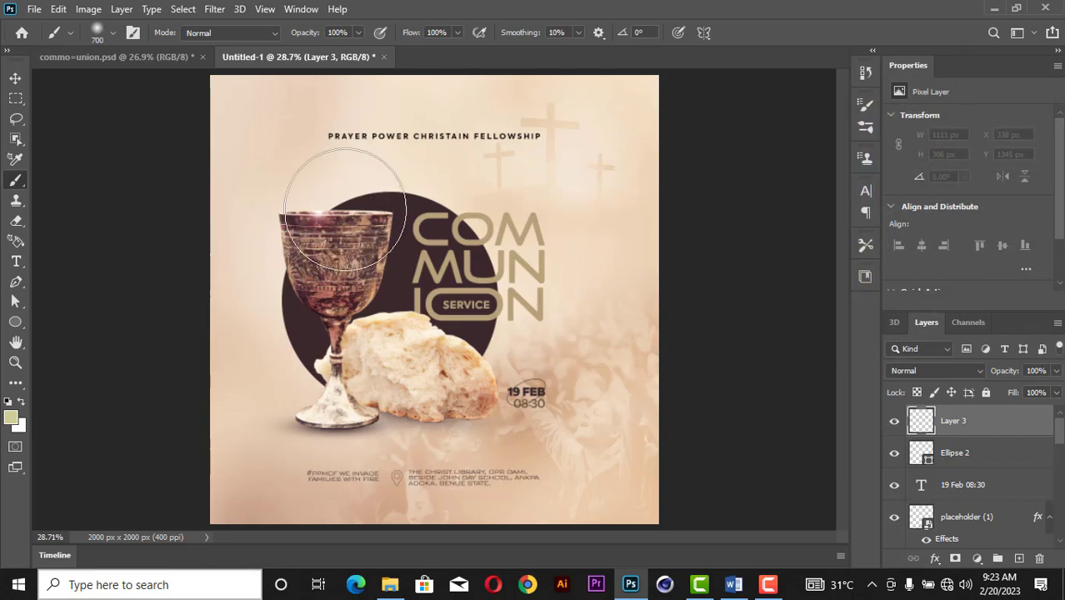
# - Paint a soft 800 px brush spot over the chalice rim and set the layer's blend mode to Vivid Light
pyautogui.press(']')
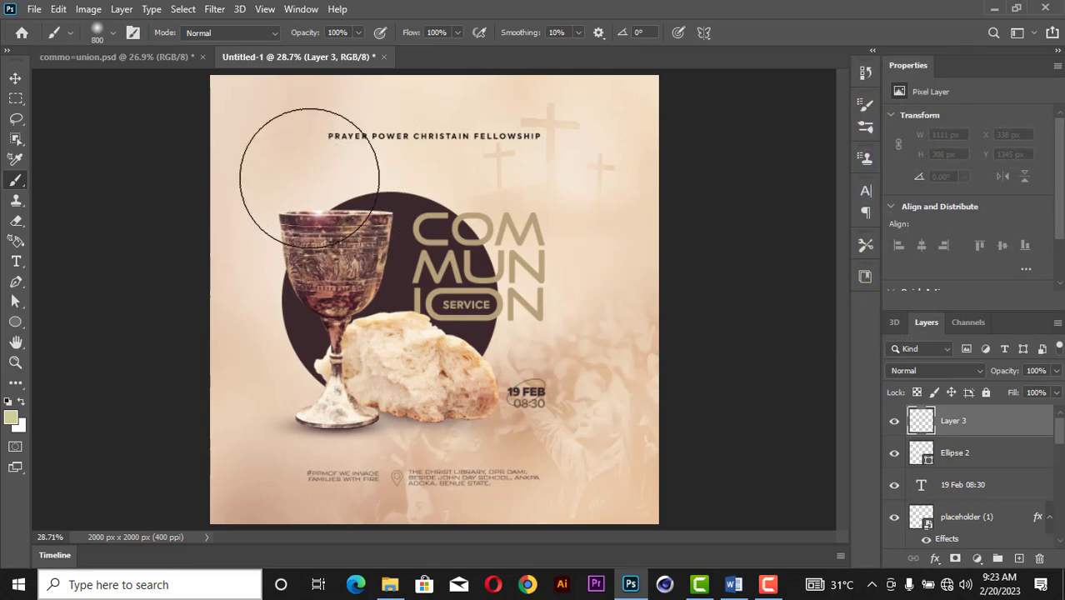
pyautogui.click(309, 177)
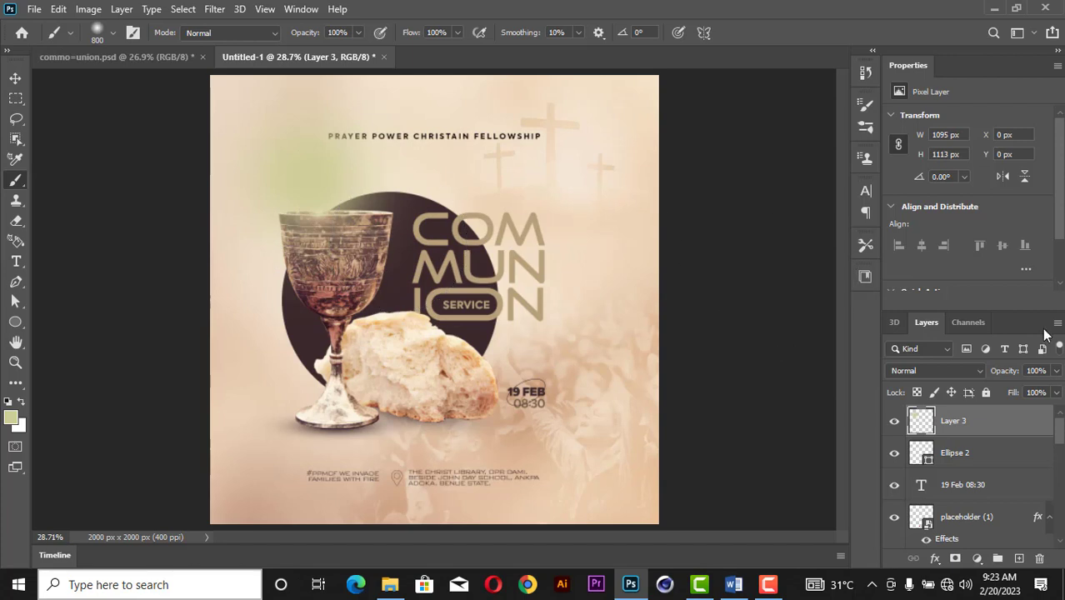
pyautogui.click(943, 370)
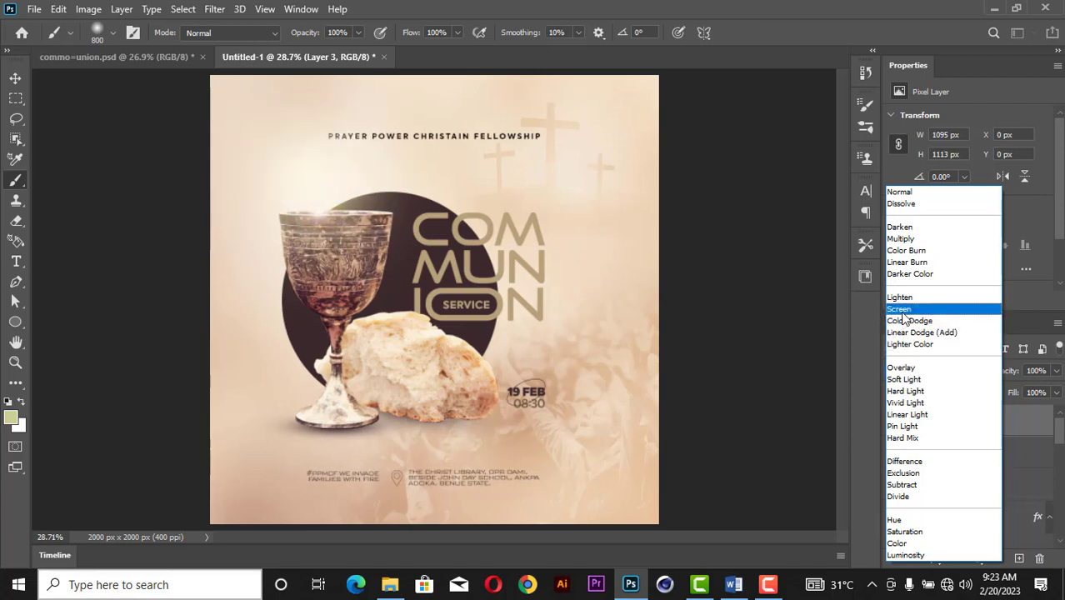
pyautogui.click(914, 408)
pyautogui.click(15, 77)
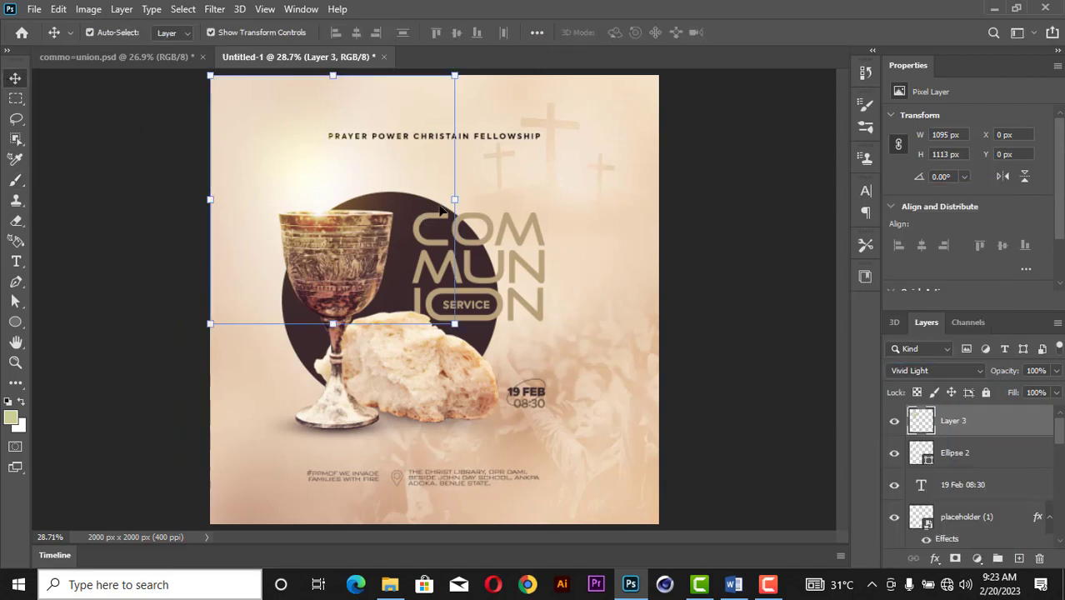
# - Enlarge the pale yellow glow to about 147%, shift it slightly over the chalice rim, and commit the transform
pyautogui.moveTo(451, 201); pyautogui.dragTo(566, 190)
pyautogui.moveTo(333, 218)
pyautogui.mouseDown()
pyautogui.moveTo(305, 213)
pyautogui.moveTo(316, 216)
pyautogui.mouseUp()
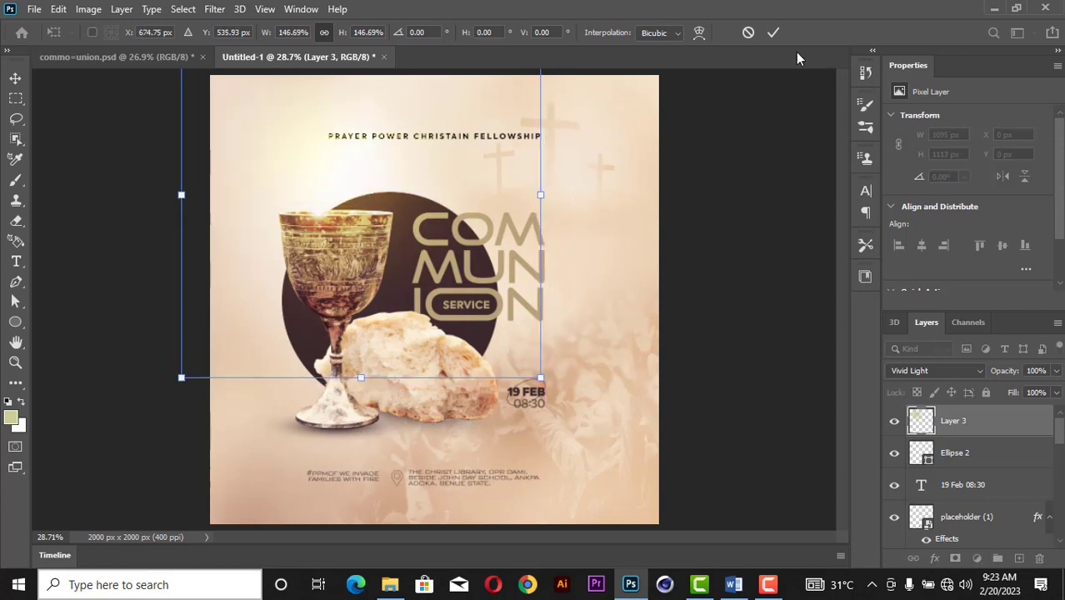
pyautogui.click(769, 34)
# - Set the glow layer's blend mode to Screen, scale it up to about 106%, and commit the transform
pyautogui.click(925, 370)
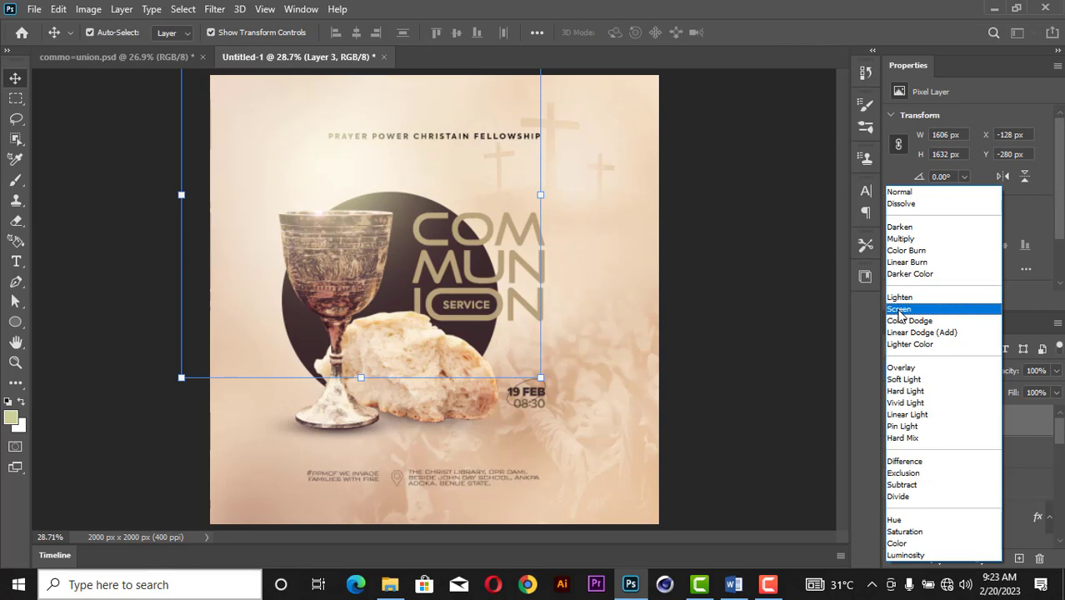
pyautogui.click(899, 309)
pyautogui.moveTo(176, 192); pyautogui.dragTo(159, 195)
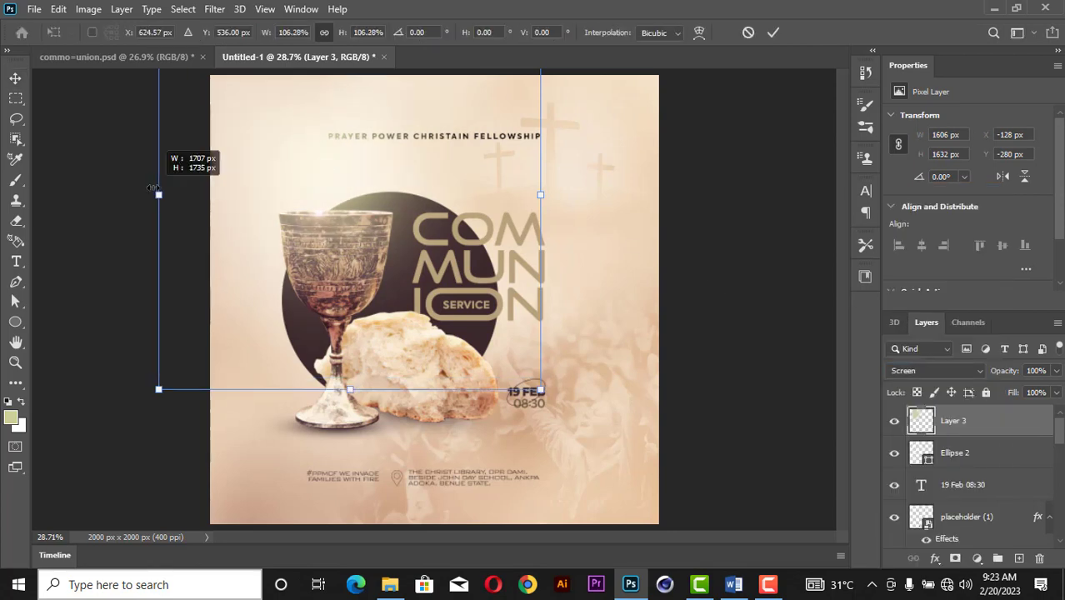
pyautogui.moveTo(386, 250); pyautogui.dragTo(389, 250)
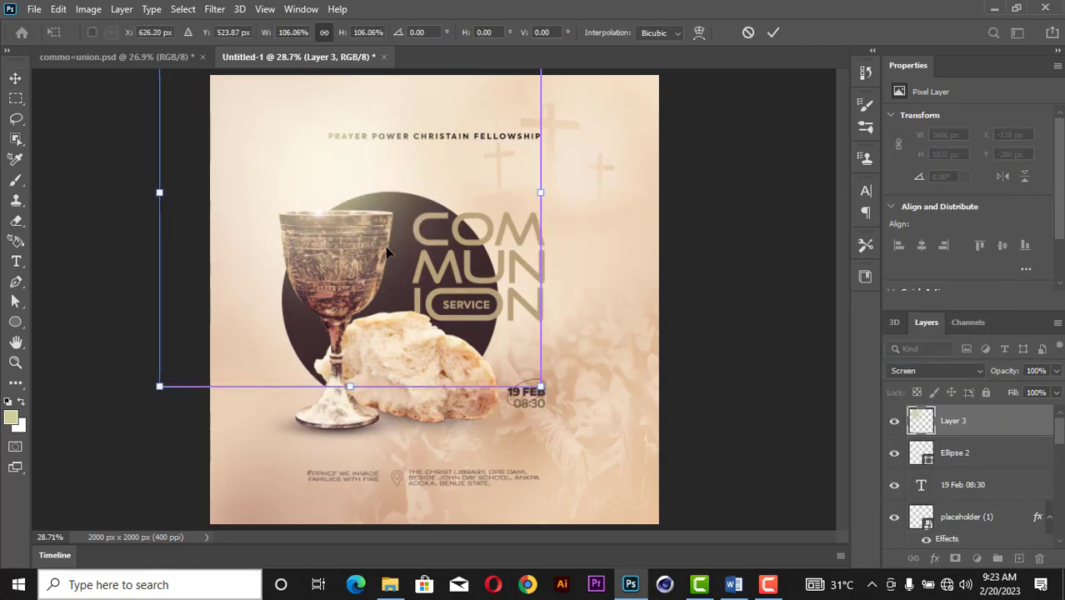
pyautogui.click(772, 33)
# - Move the three faded crosses slightly in the background and deselect them
pyautogui.moveTo(605, 161); pyautogui.dragTo(608, 170)
pyautogui.click(750, 190)
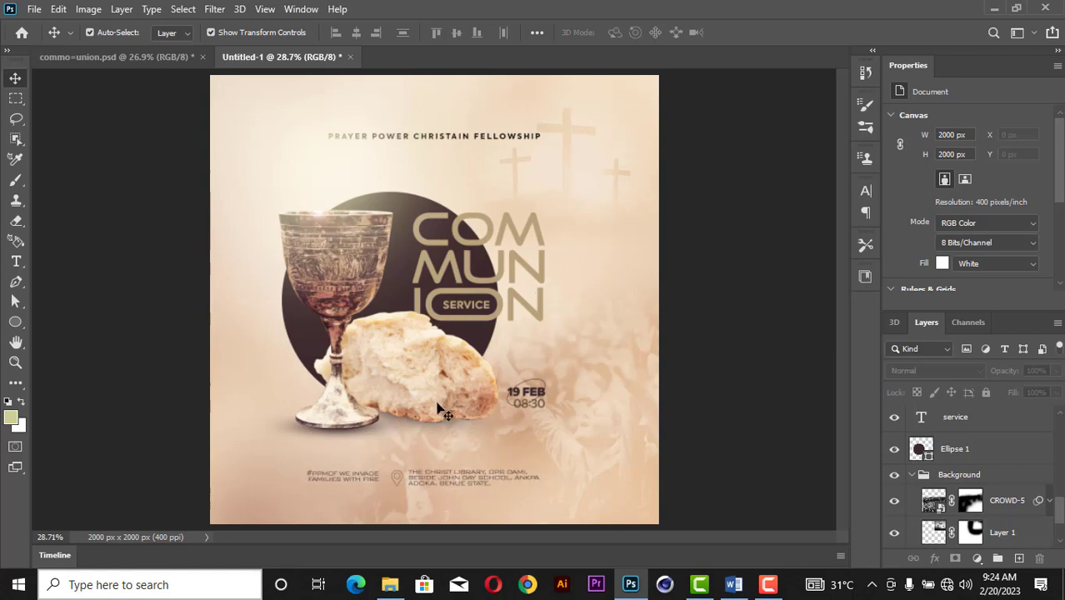
# - Apply a Camera Raw filter to the chalice and bread image with contrast +20, texture +21 and clarity +6
pyautogui.click(450, 382)
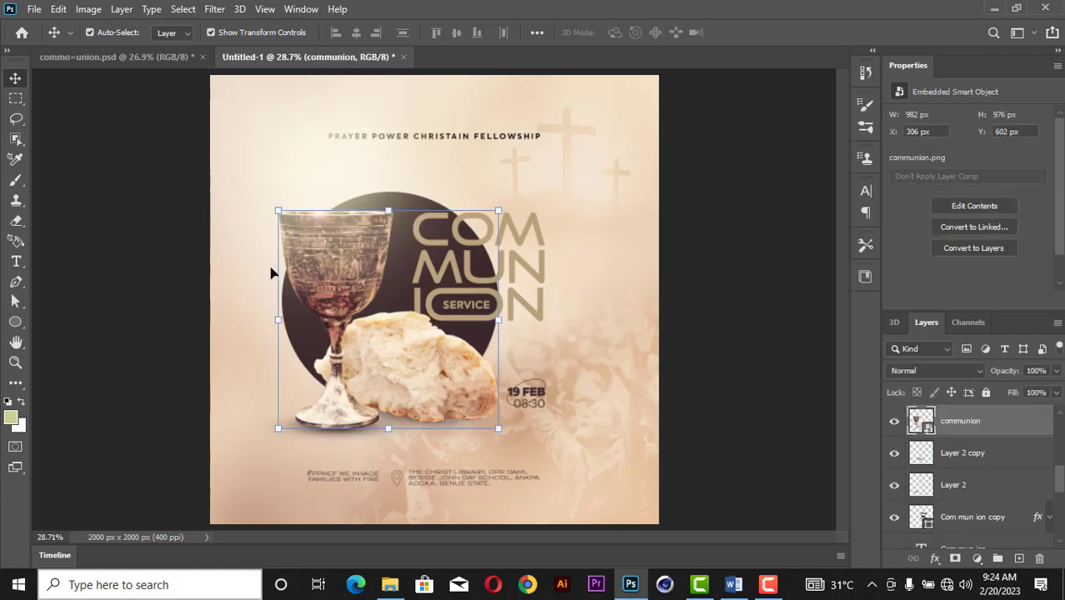
pyautogui.click(215, 12)
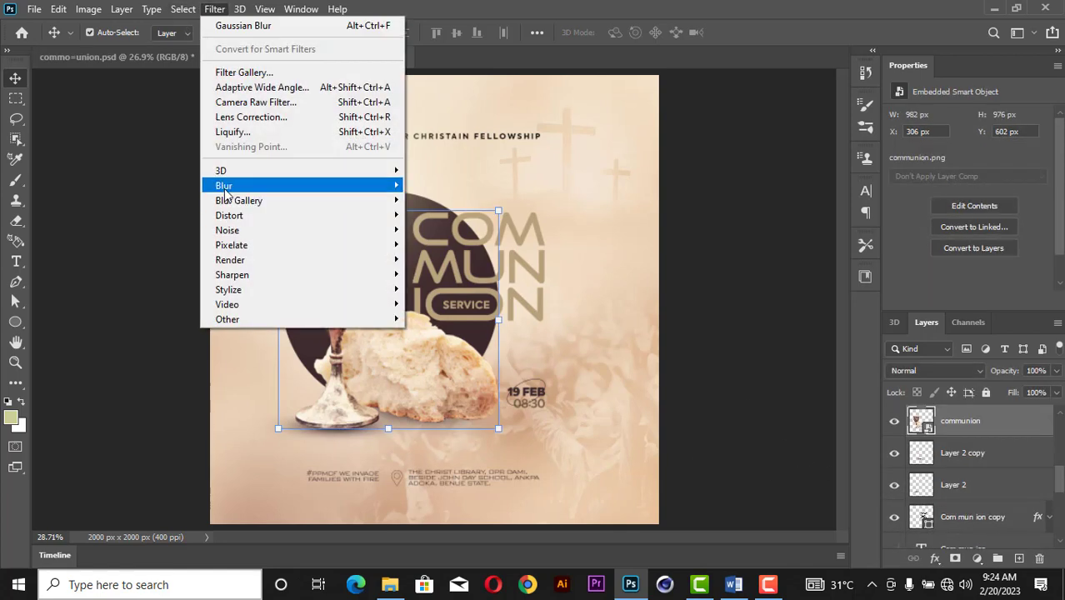
pyautogui.click(254, 105)
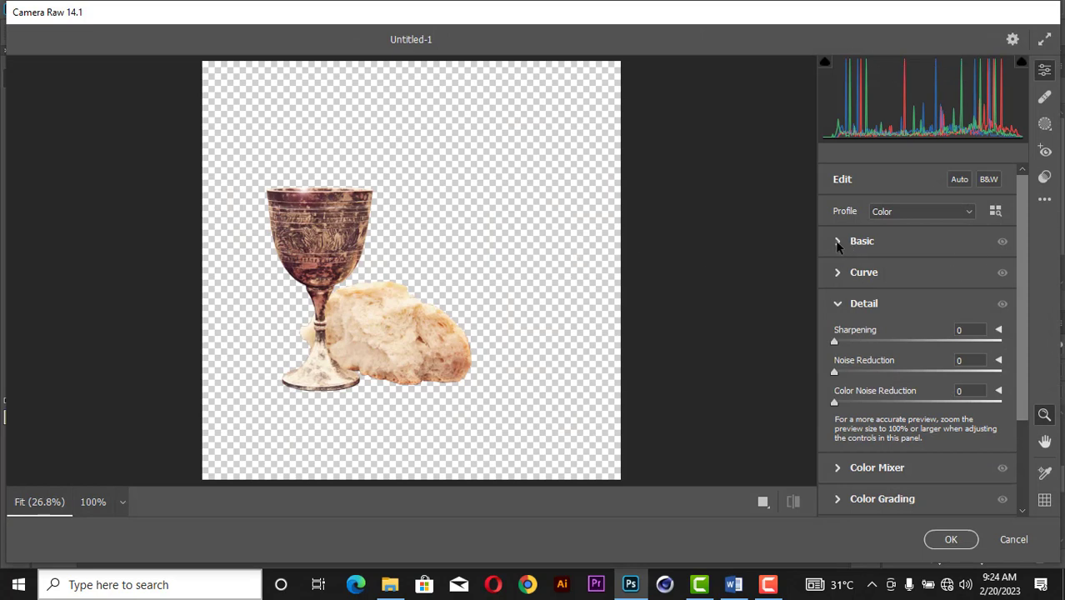
pyautogui.click(838, 242)
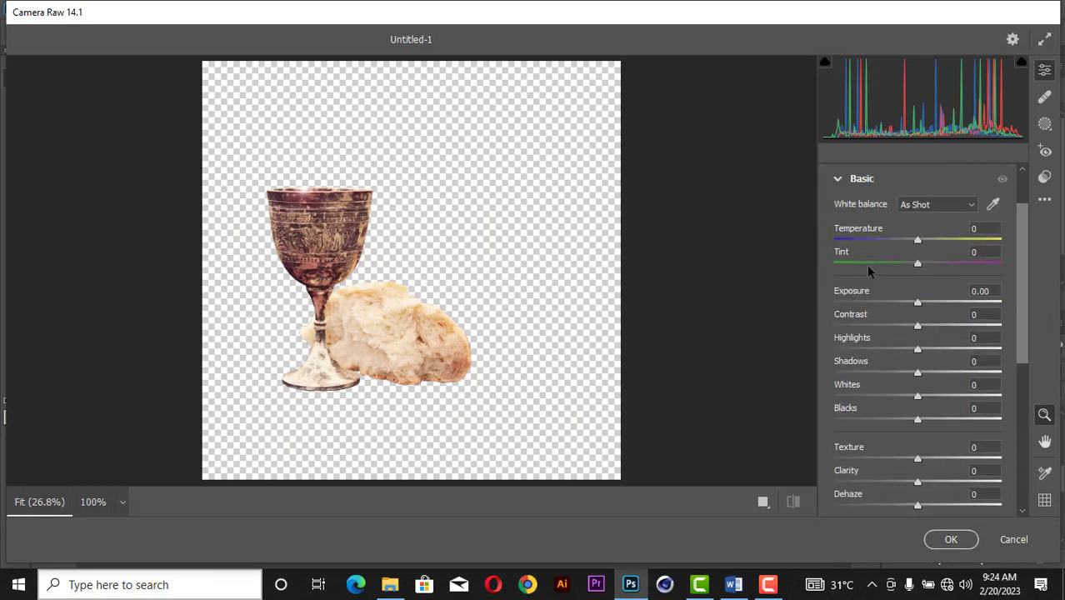
pyautogui.moveTo(920, 330); pyautogui.dragTo(933, 329)
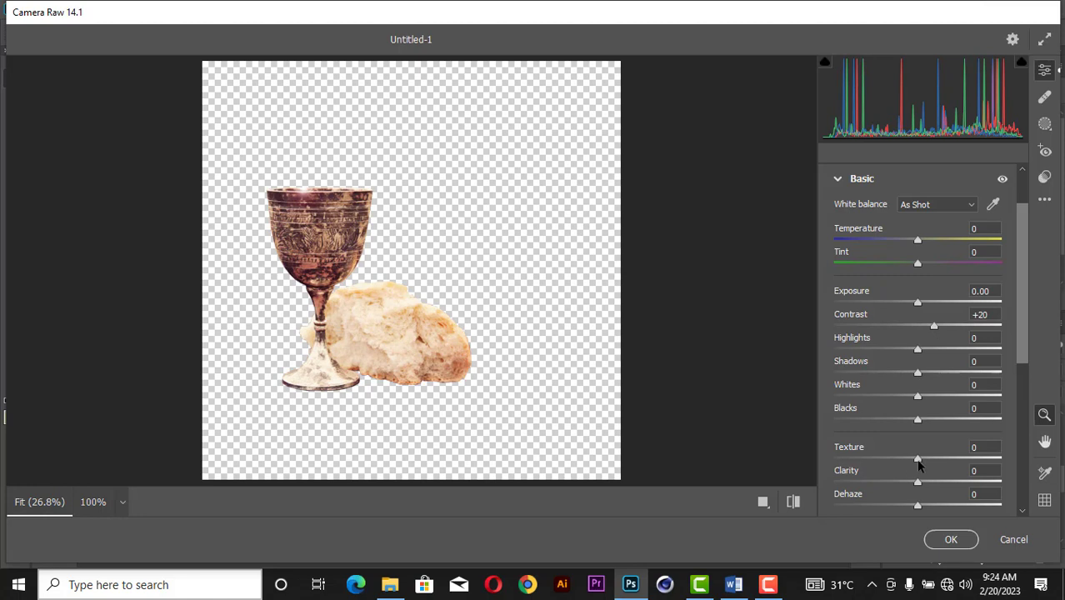
pyautogui.moveTo(917, 459); pyautogui.dragTo(924, 486)
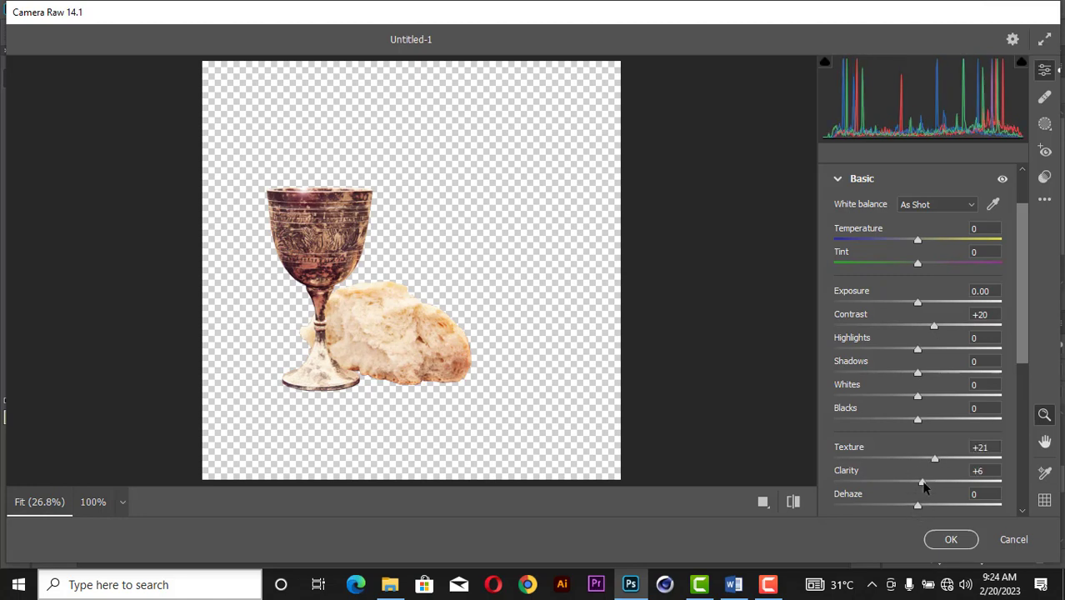
pyautogui.click(950, 539)
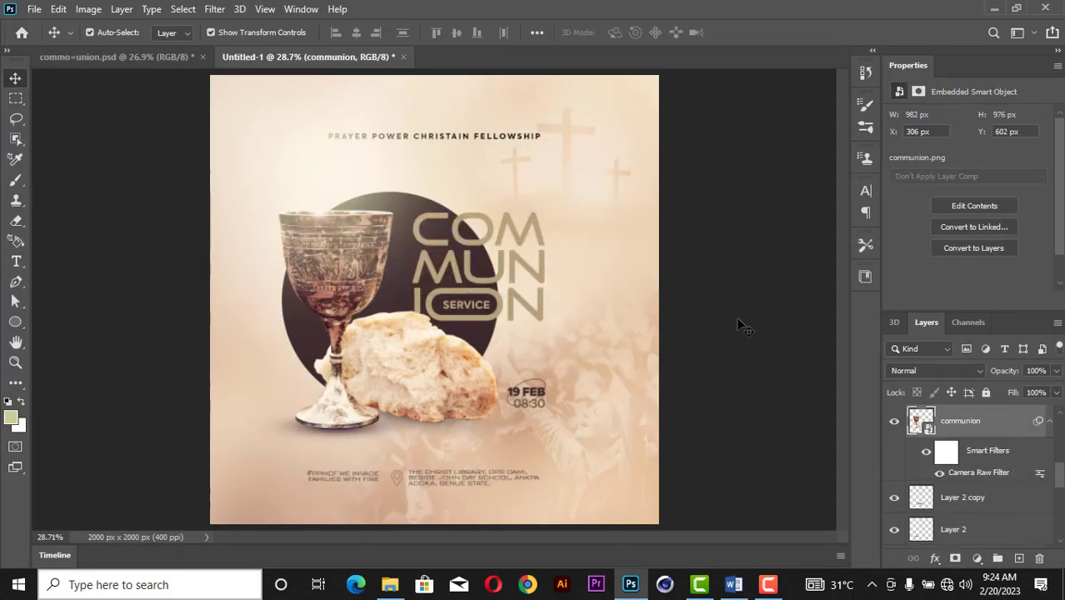
pyautogui.click(737, 331)
# - Stamp all visible layers into a new merged layer above Layer 3
pyautogui.scroll(-5, 993, 431)
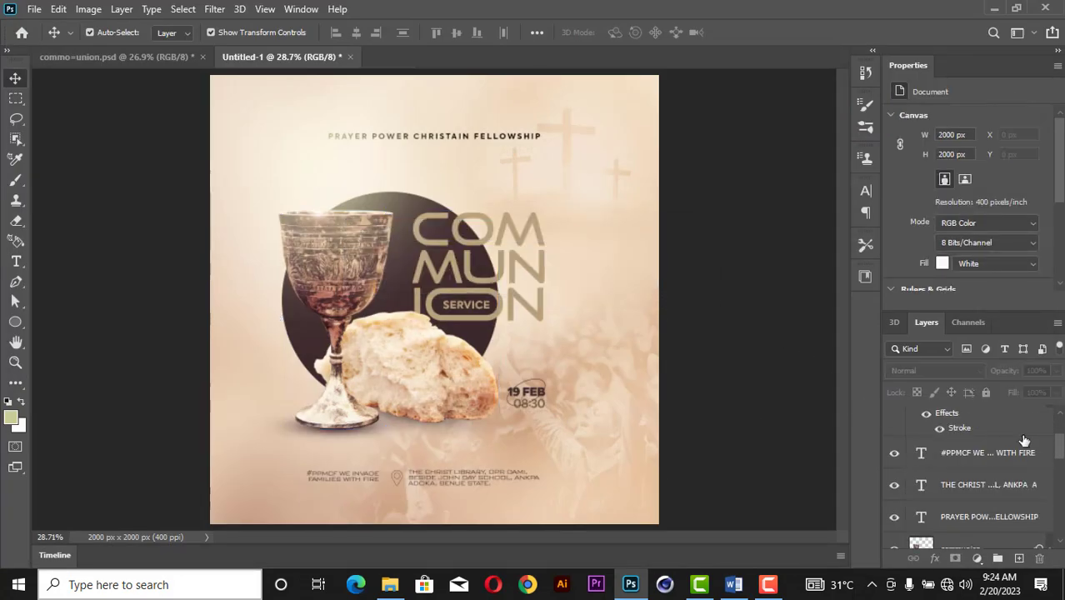
pyautogui.click(990, 423)
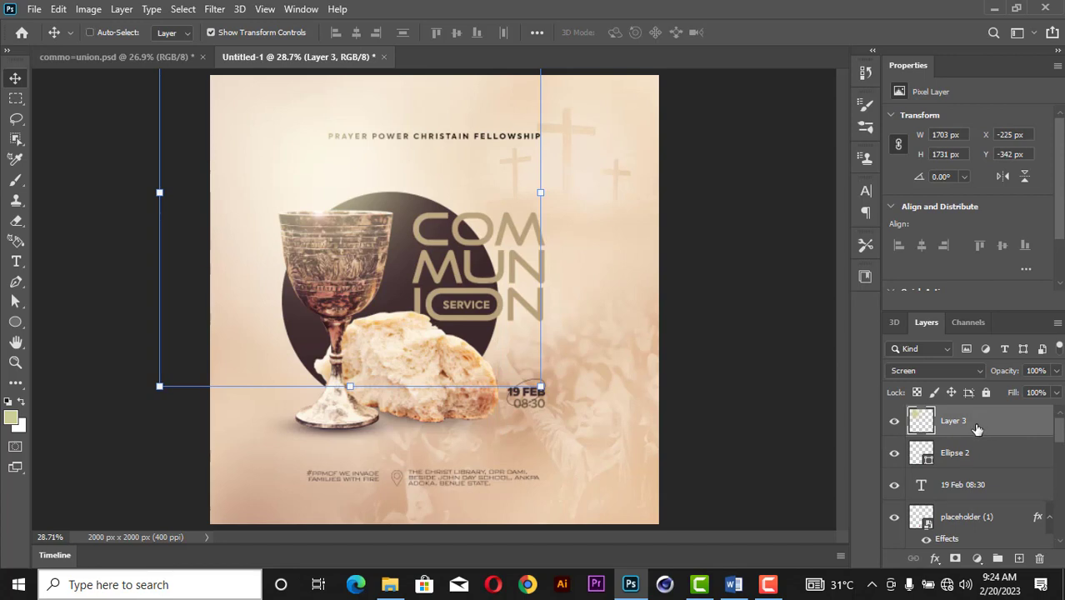
pyautogui.hotkey('ctrl', 'alt', 'shift', 'e')
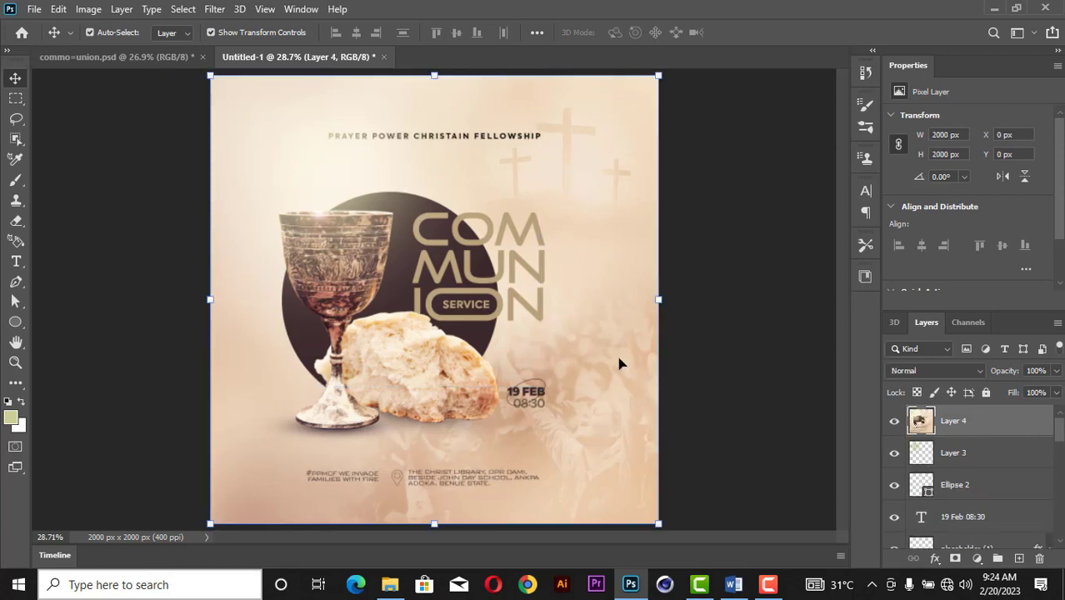
# - Open the merged layer in Camera Raw, raise its contrast, and set highlights -6, texture +29, clarity +12 and saturation -6
pyautogui.click(214, 9)
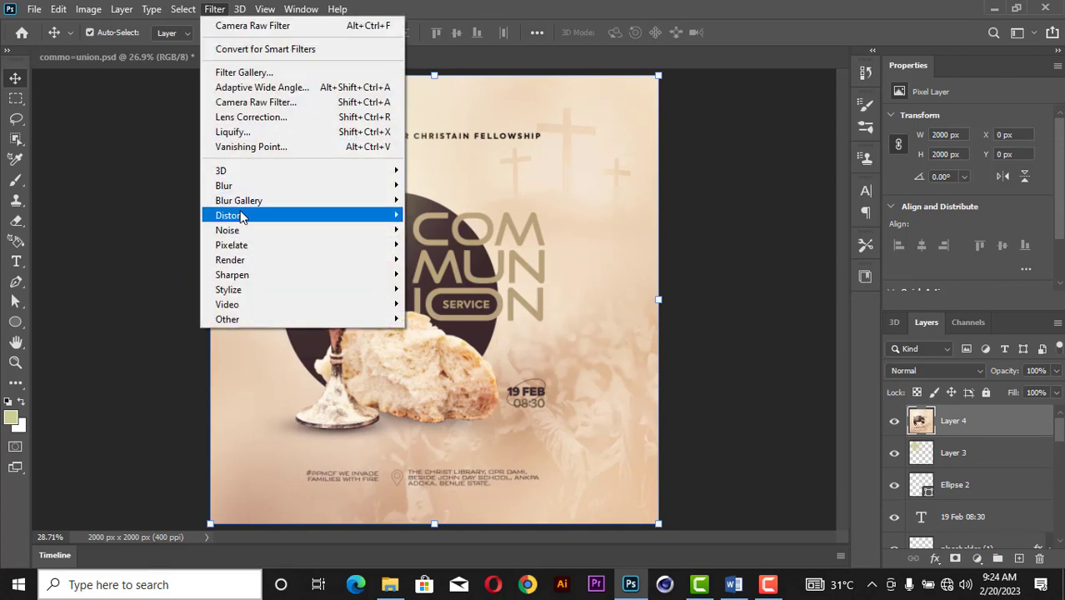
pyautogui.click(250, 102)
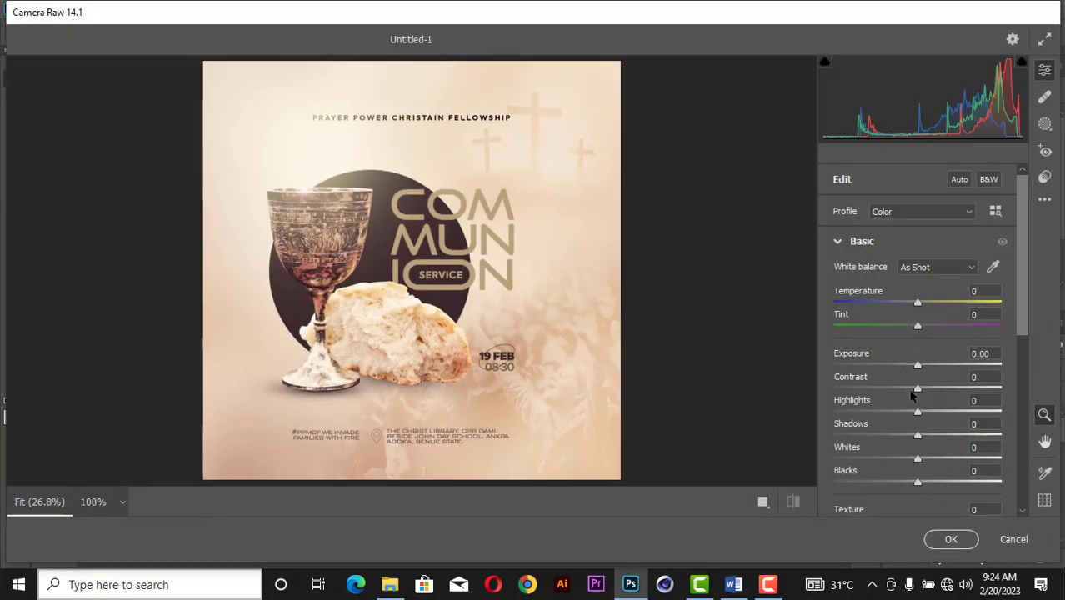
pyautogui.moveTo(917, 391); pyautogui.dragTo(917, 448)
pyautogui.scroll(-3, 925, 462)
pyautogui.scroll(-2, 921, 435)
pyautogui.scroll(-1, 918, 448)
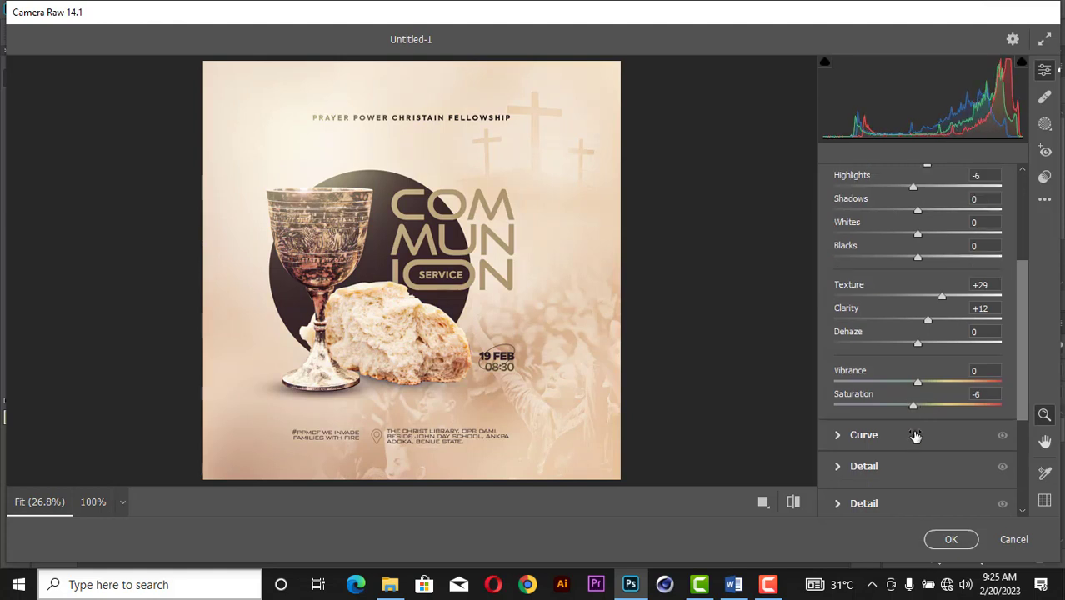
# - Set the merged layer's sharpening to 29 and its vignetting to about -12 in Camera Raw
pyautogui.click(838, 467)
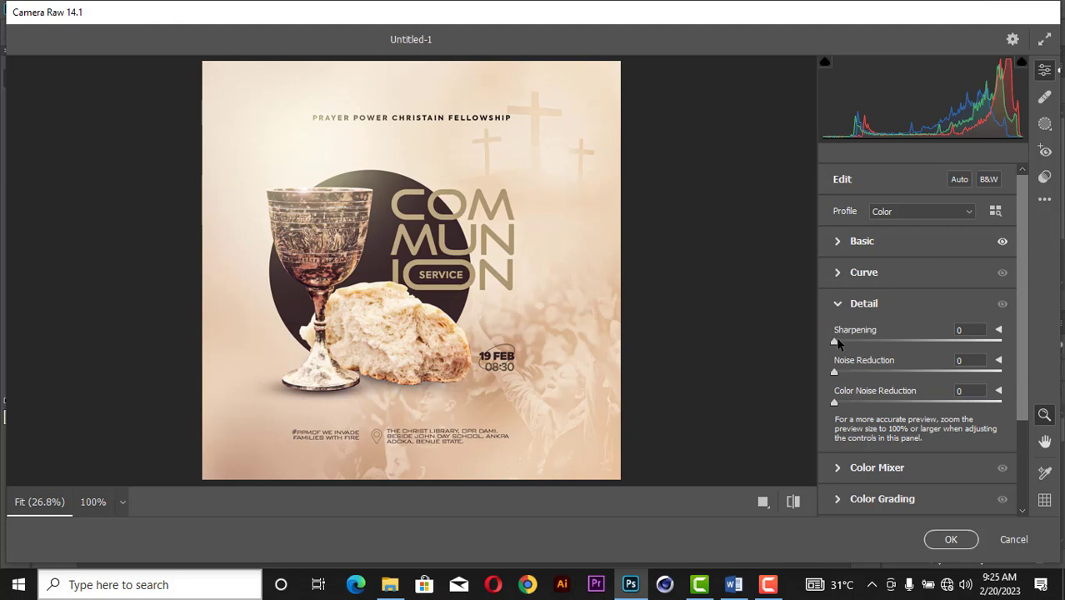
pyautogui.moveTo(834, 342); pyautogui.dragTo(865, 345)
pyautogui.scroll(-3, 860, 355)
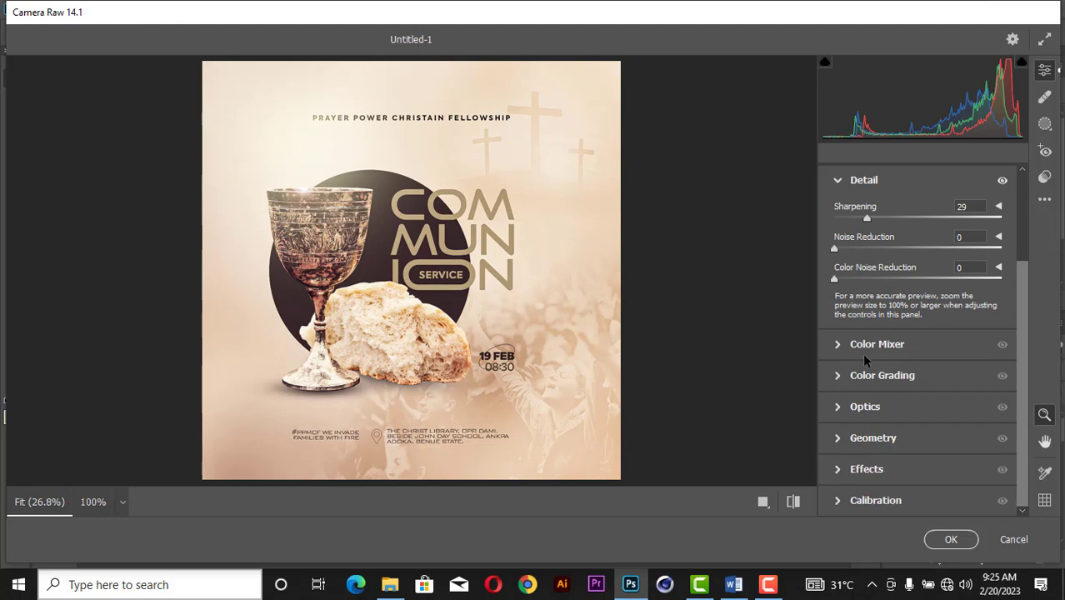
pyautogui.click(838, 471)
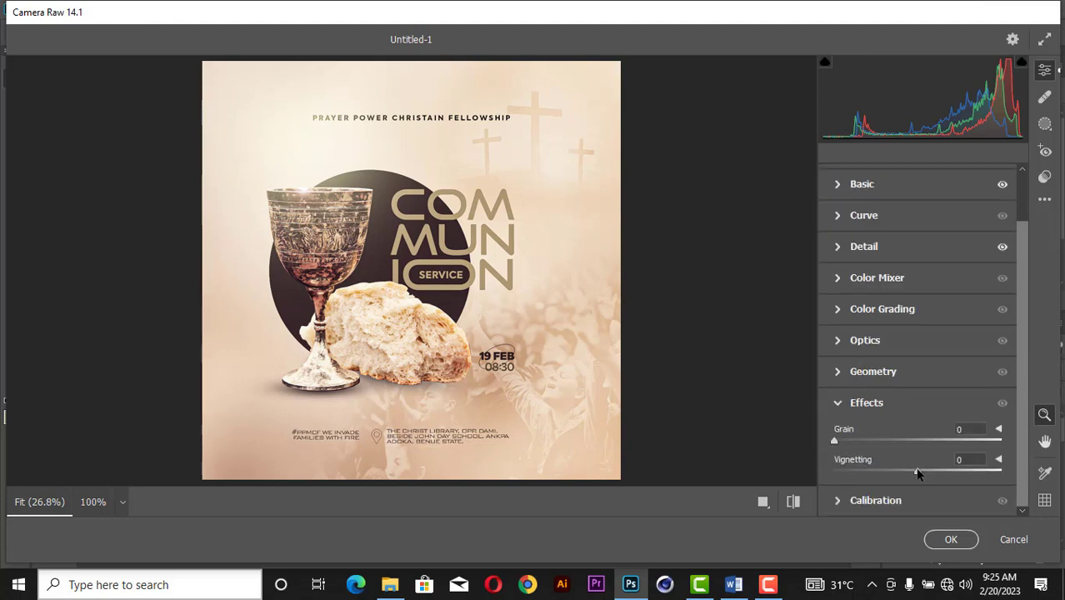
pyautogui.moveTo(914, 473); pyautogui.dragTo(907, 473)
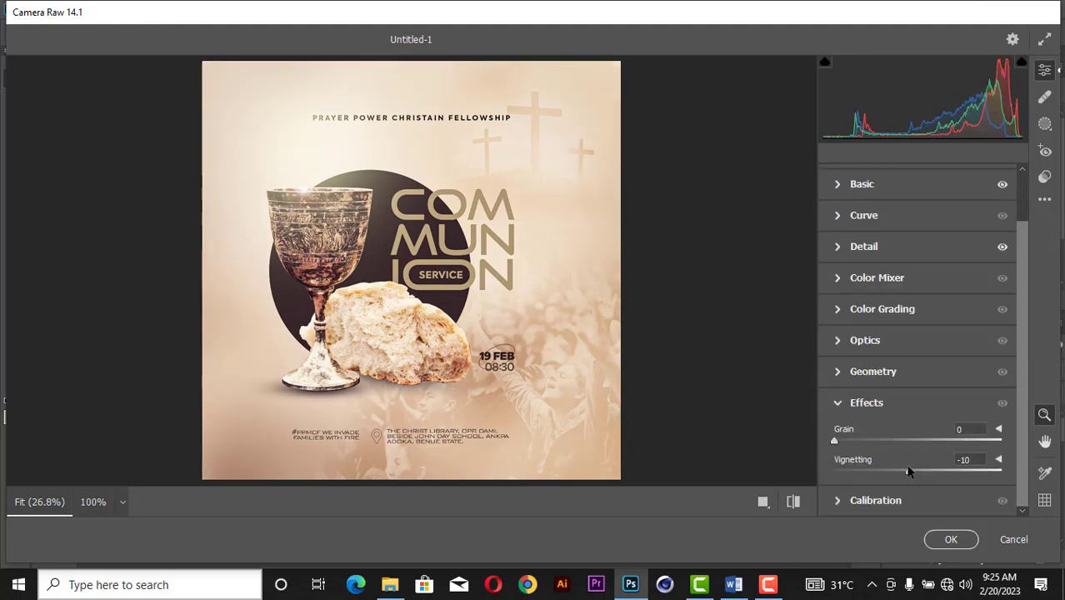
pyautogui.scroll(1, 889, 341)
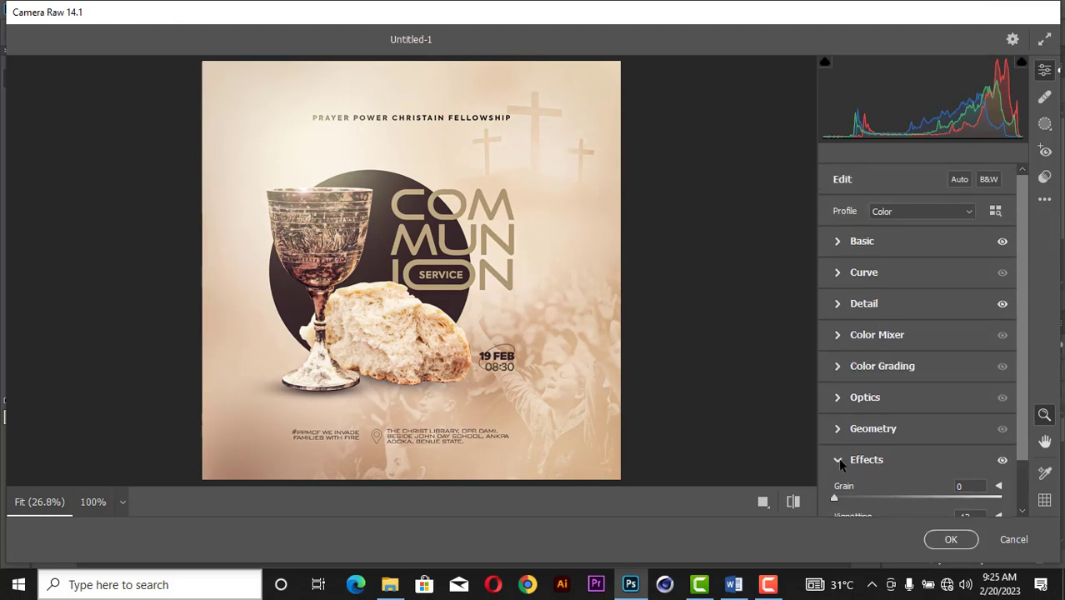
pyautogui.click(837, 461)
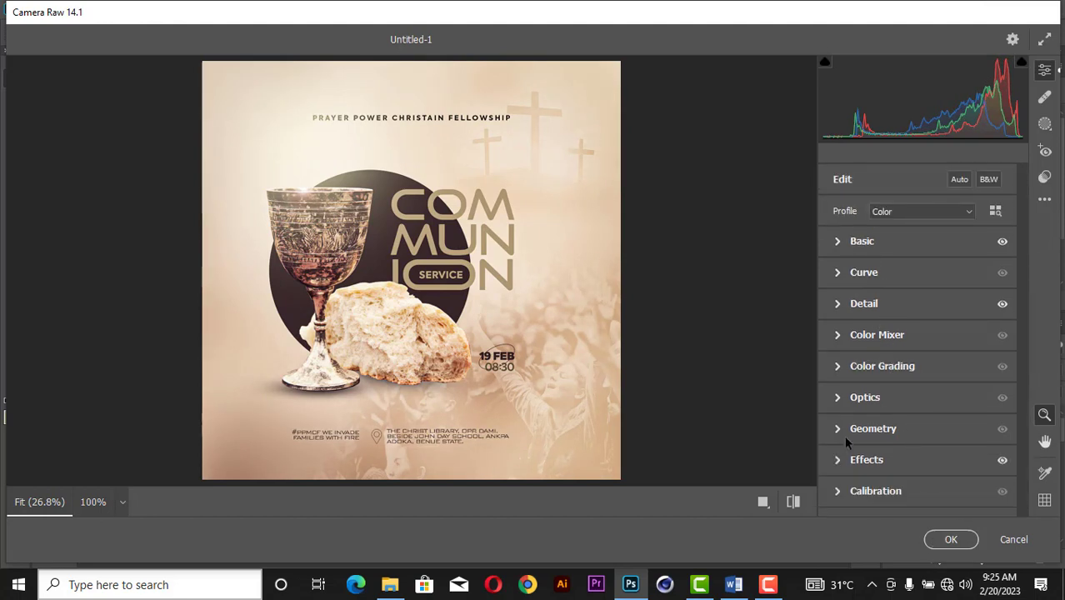
# - Color grade the shadows to hue 166, saturation 9 and the highlights to hue 90, saturation 4, and apply the Camera Raw filter
pyautogui.click(840, 366)
pyautogui.scroll(-1, 894, 416)
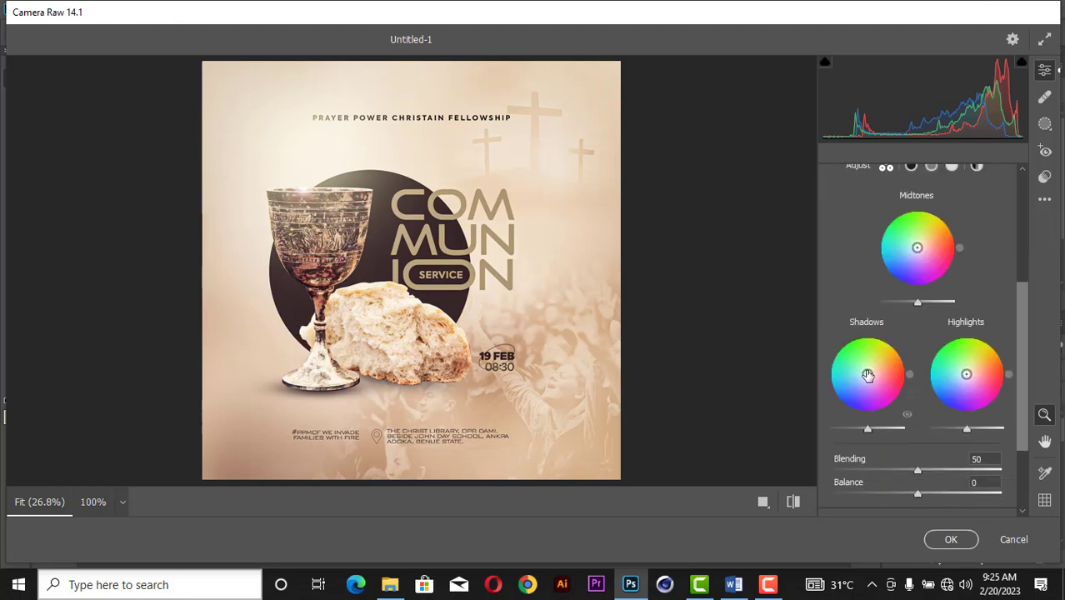
pyautogui.moveTo(869, 375)
pyautogui.mouseDown()
pyautogui.moveTo(883, 356)
pyautogui.moveTo(876, 382)
pyautogui.moveTo(852, 381)
pyautogui.moveTo(880, 374)
pyautogui.moveTo(857, 375)
pyautogui.moveTo(868, 374)
pyautogui.mouseUp()
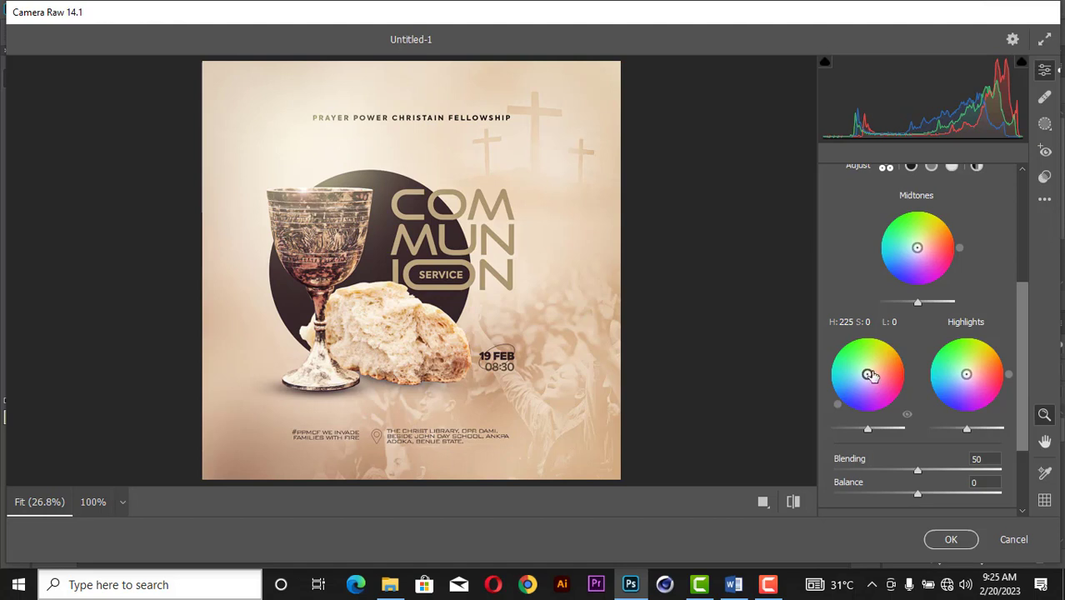
pyautogui.moveTo(867, 374)
pyautogui.mouseDown()
pyautogui.moveTo(859, 392)
pyautogui.moveTo(864, 374)
pyautogui.mouseUp()
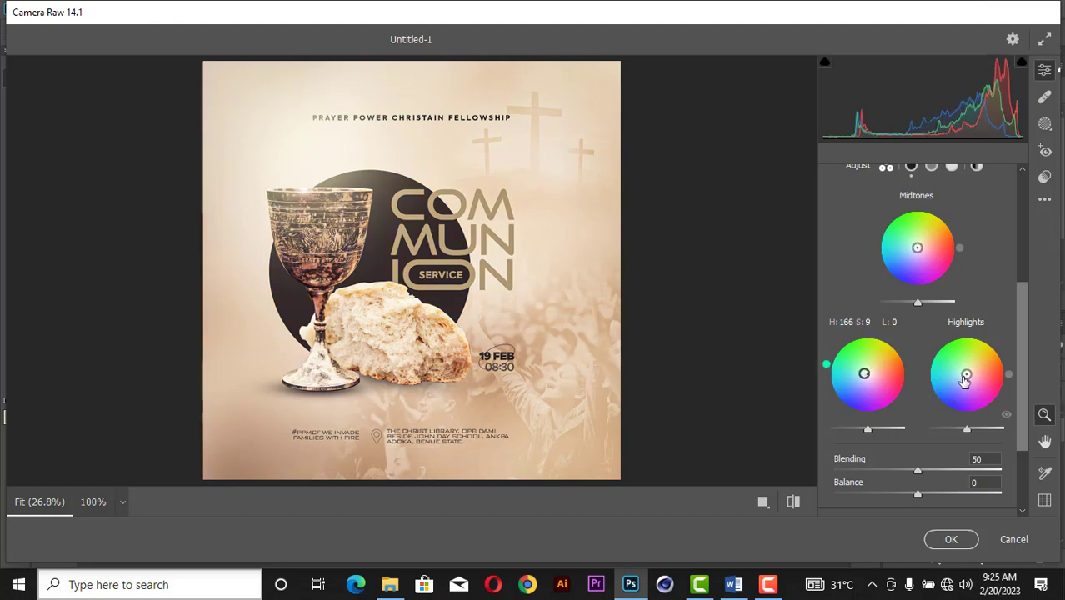
pyautogui.moveTo(966, 374)
pyautogui.mouseDown()
pyautogui.moveTo(979, 360)
pyautogui.moveTo(979, 376)
pyautogui.moveTo(963, 364)
pyautogui.moveTo(966, 373)
pyautogui.mouseUp()
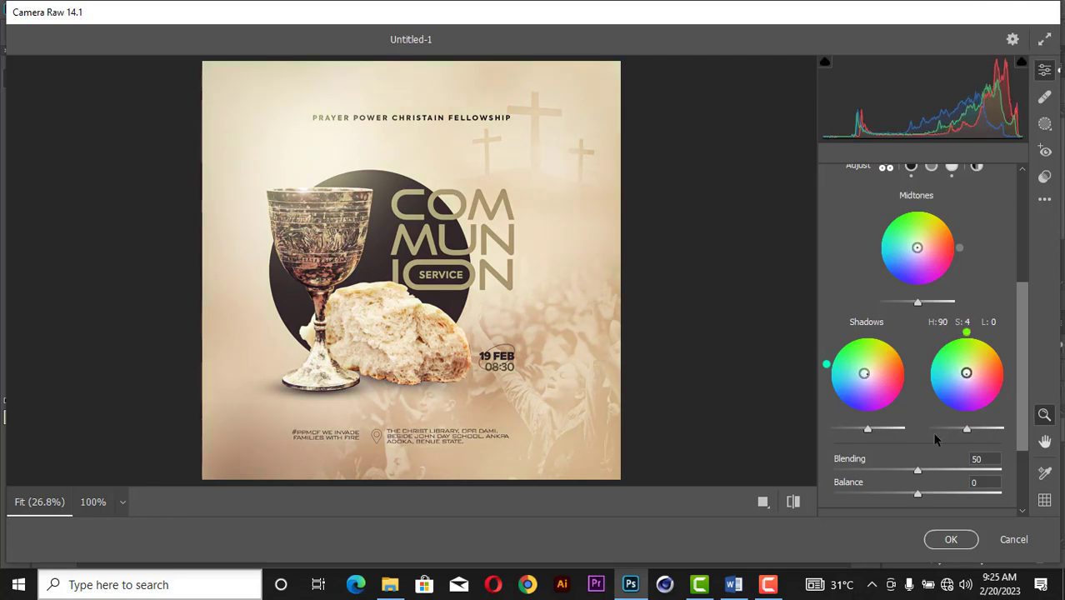
pyautogui.click(950, 539)
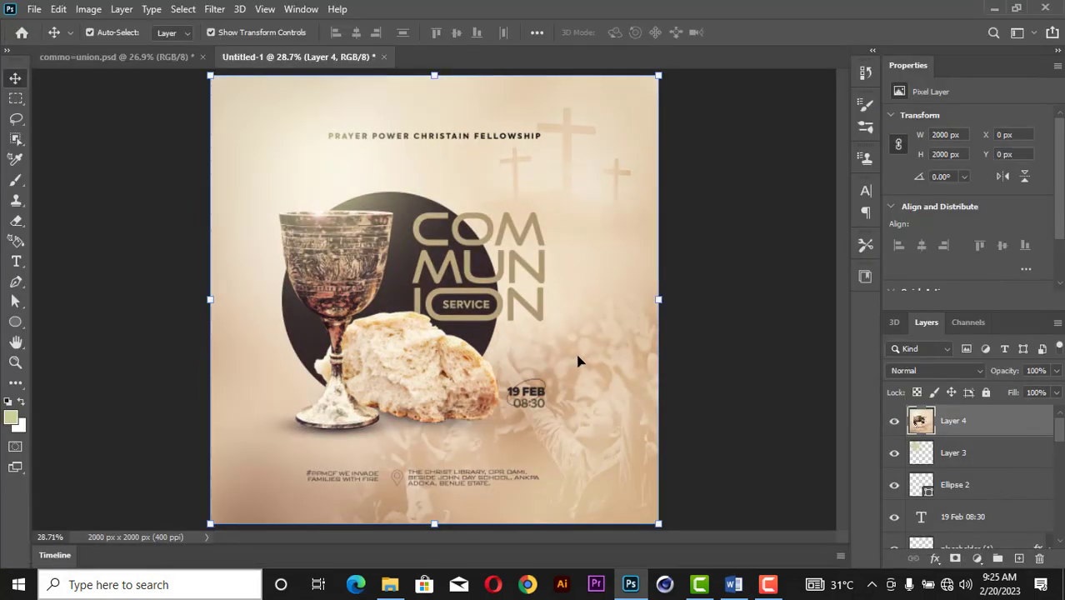
# - Toggle the merged layer's visibility to compare the flyer before and after the color grading
pyautogui.click(891, 423)
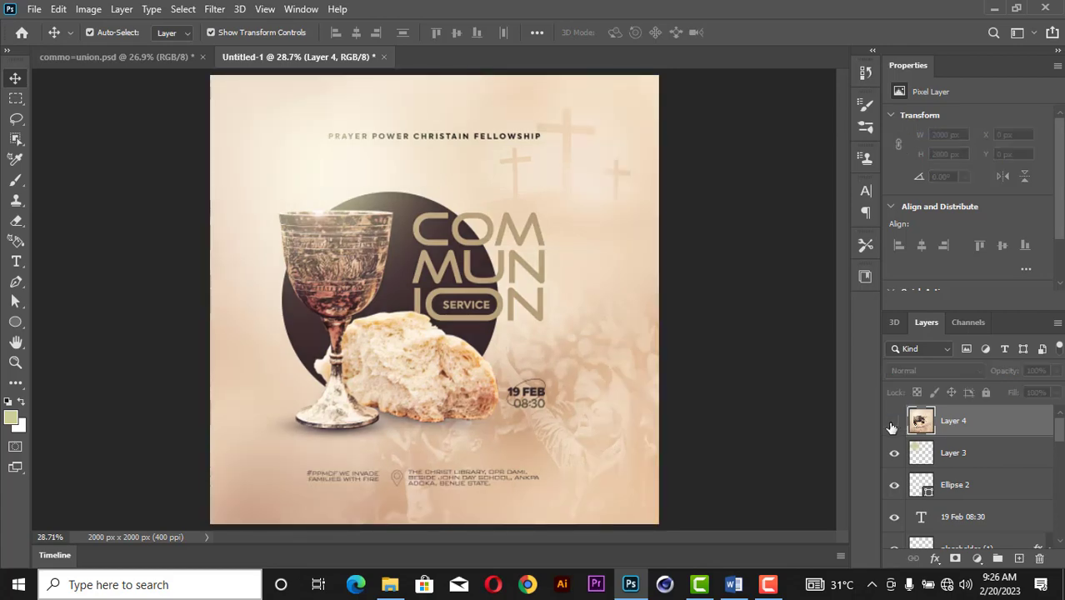
pyautogui.click(892, 424)
pyautogui.click(893, 424)
pyautogui.click(892, 424)
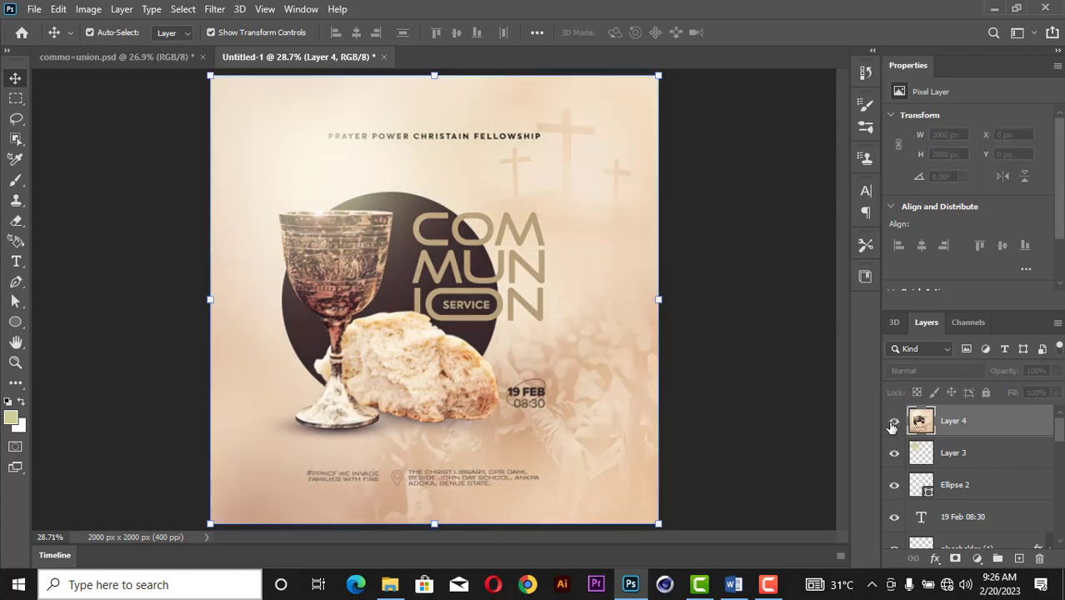
# - Add uniform noise with an amount of 20% to the merged layer
pyautogui.click(216, 8)
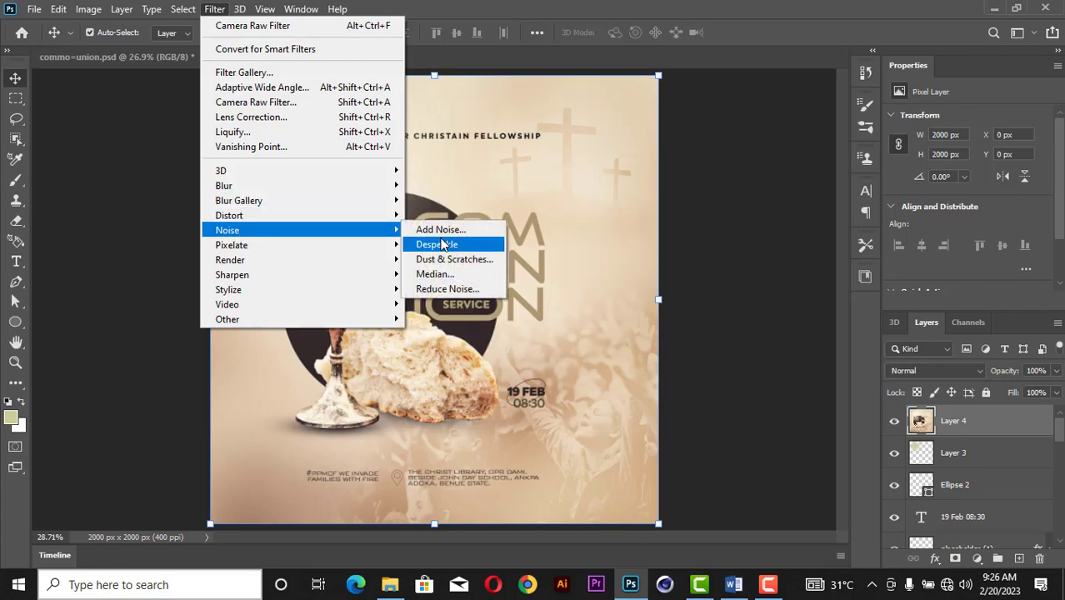
pyautogui.click(439, 230)
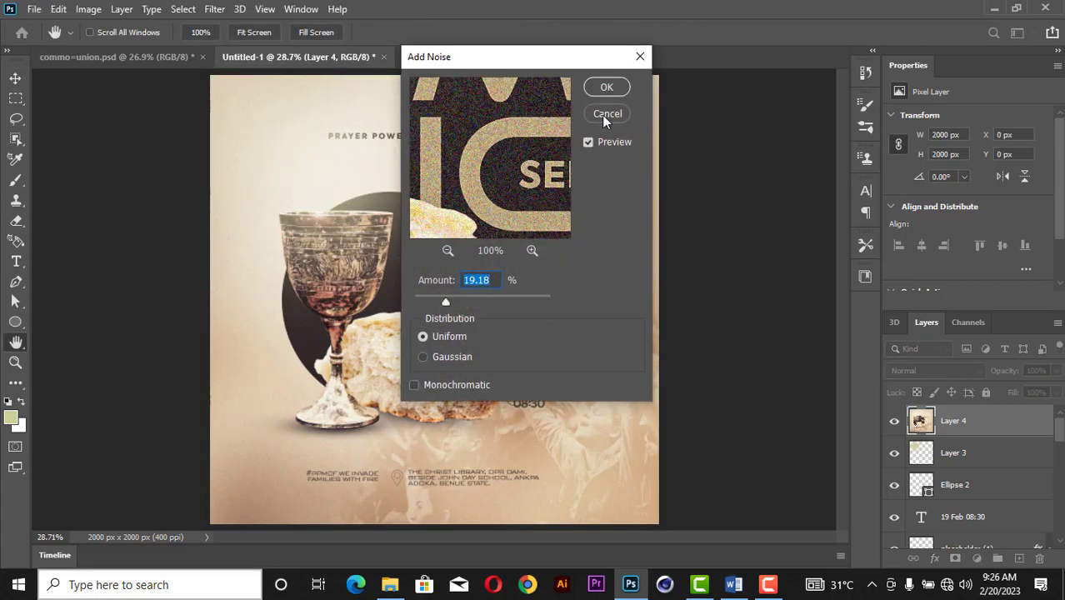
pyautogui.write('20')
pyautogui.press('Return')
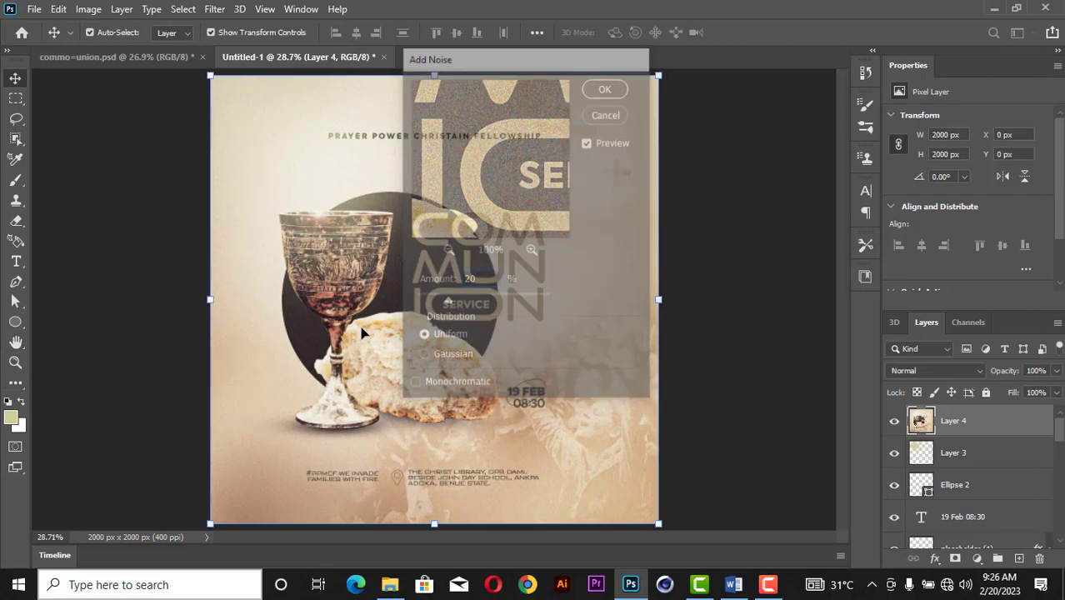
# - Inspect the noise grain up close around the lettering, bread and date, and return to the full flyer view
pyautogui.click(705, 281)
pyautogui.scroll(5, 548, 379)
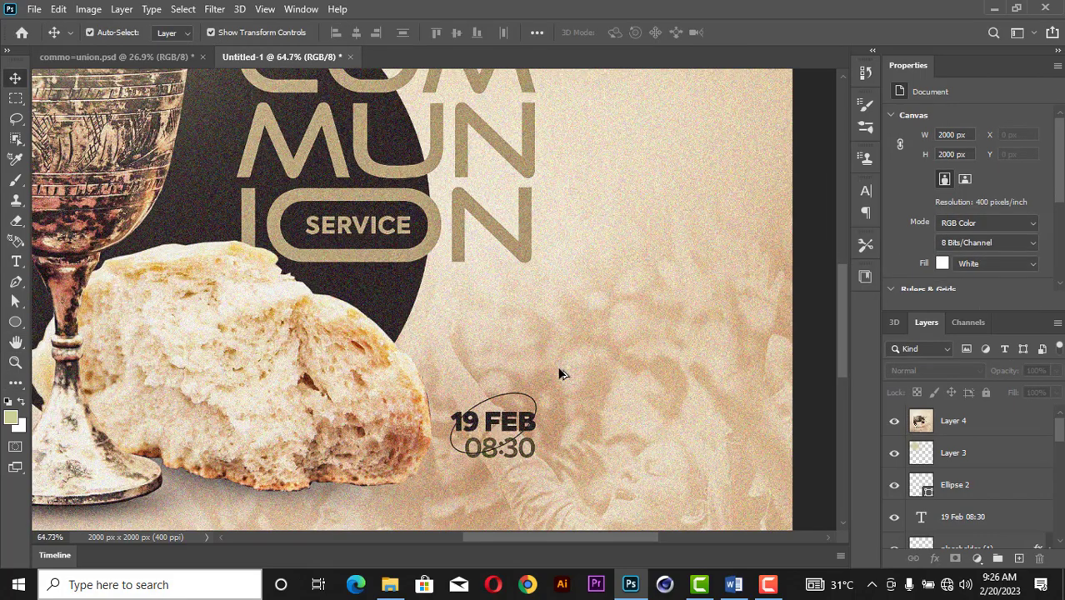
pyautogui.scroll(-3, 558, 375)
pyautogui.scroll(6, 310, 241)
pyautogui.scroll(-2, 308, 240)
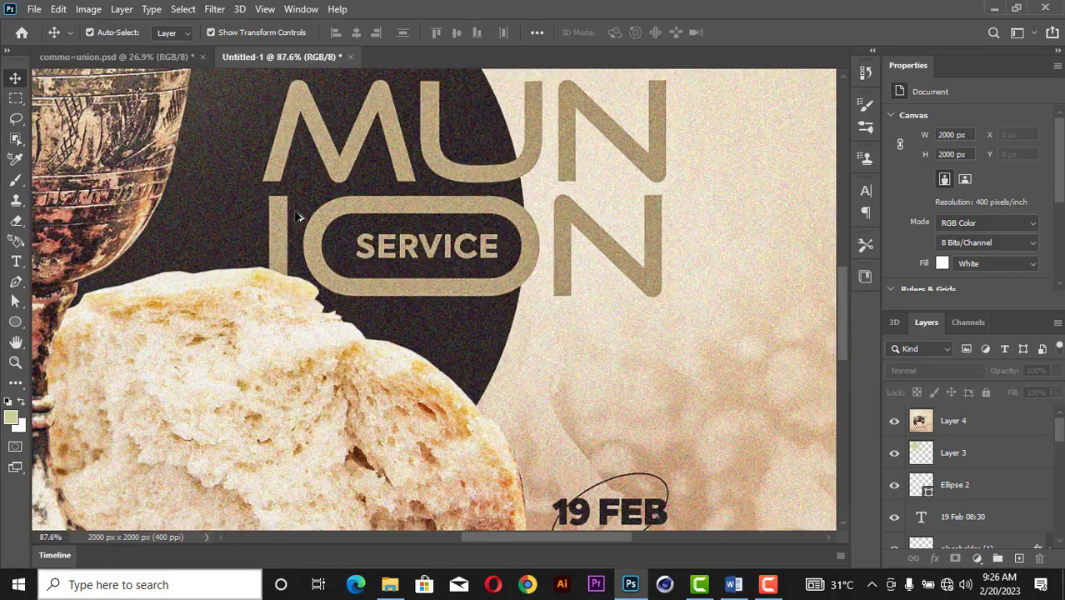
pyautogui.press('z')
pyautogui.rightClick(331, 205)
pyautogui.click(346, 211)
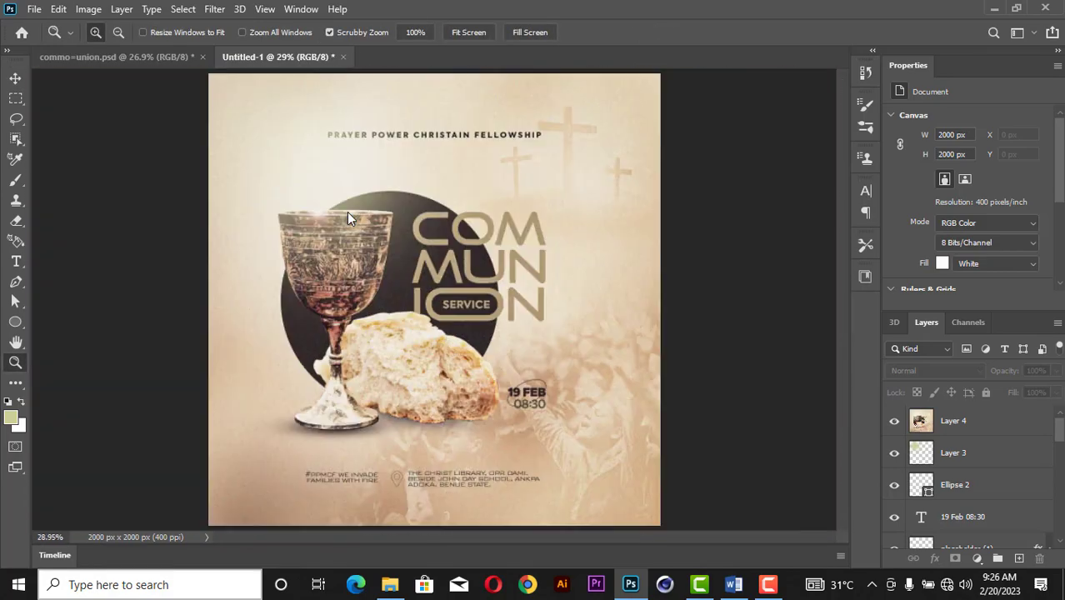